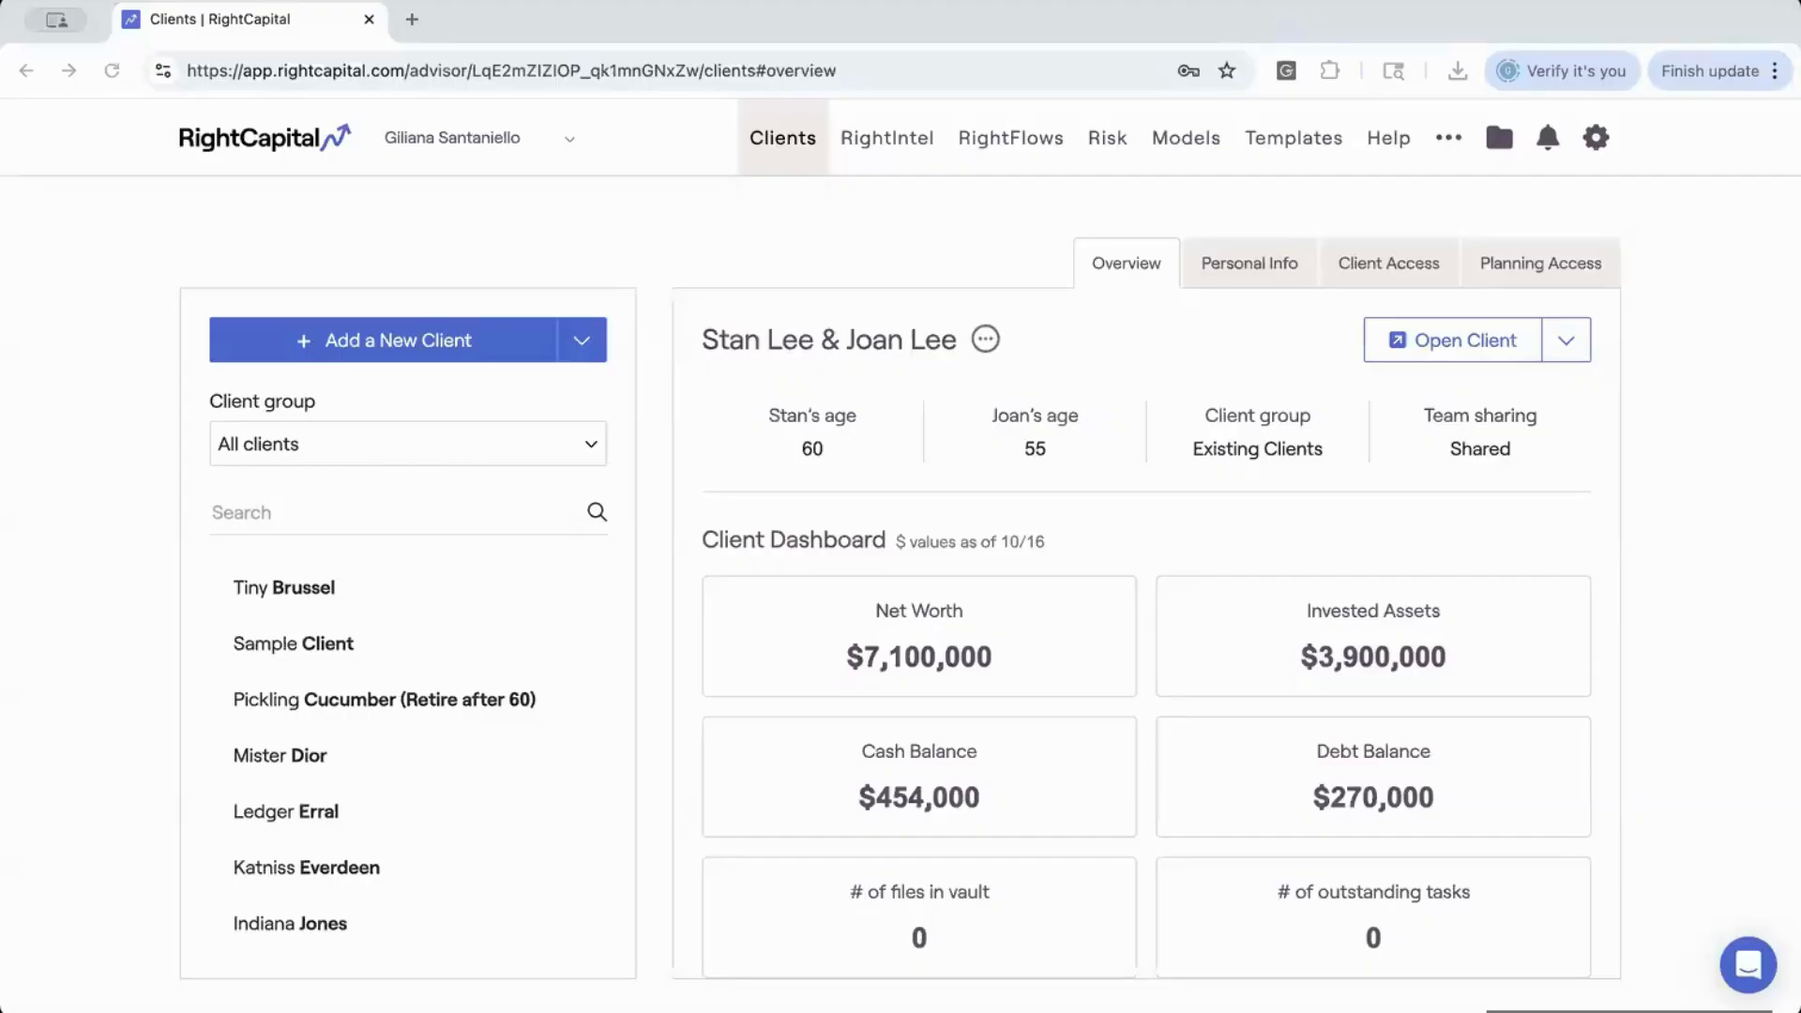
Open the integrations settings and switch from integration partners to data import
click(1450, 141)
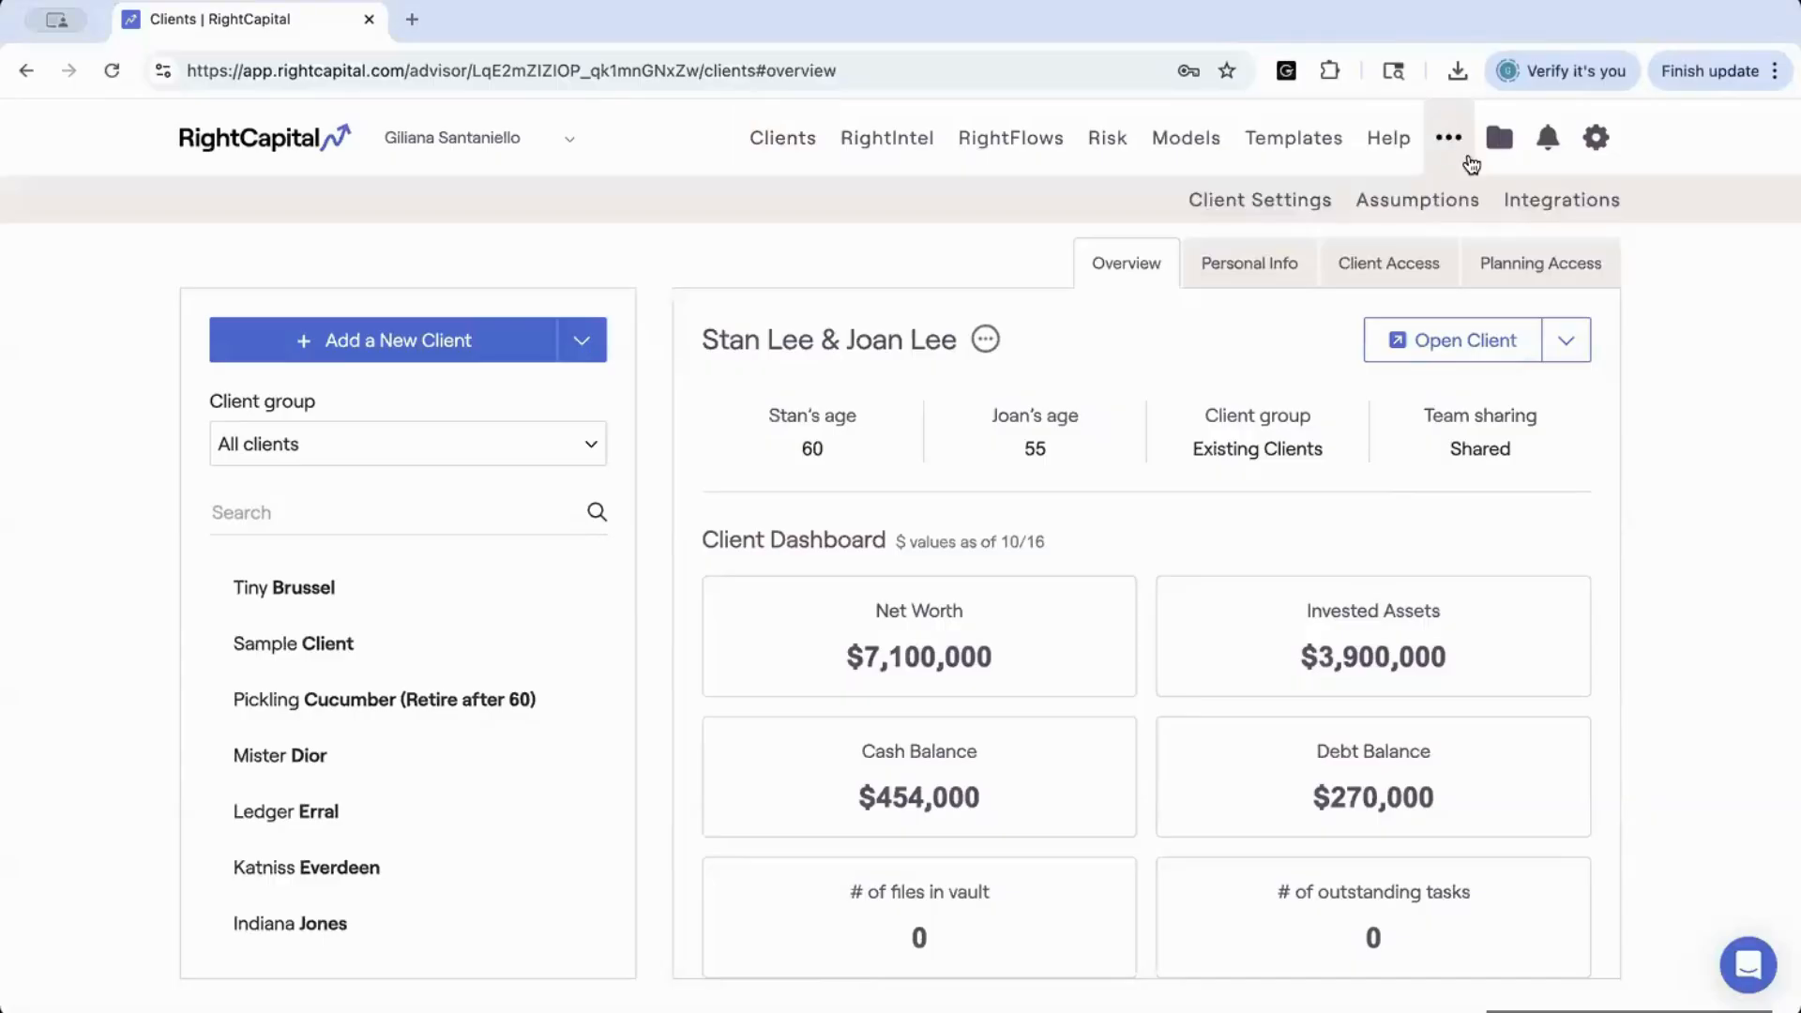
click(1545, 199)
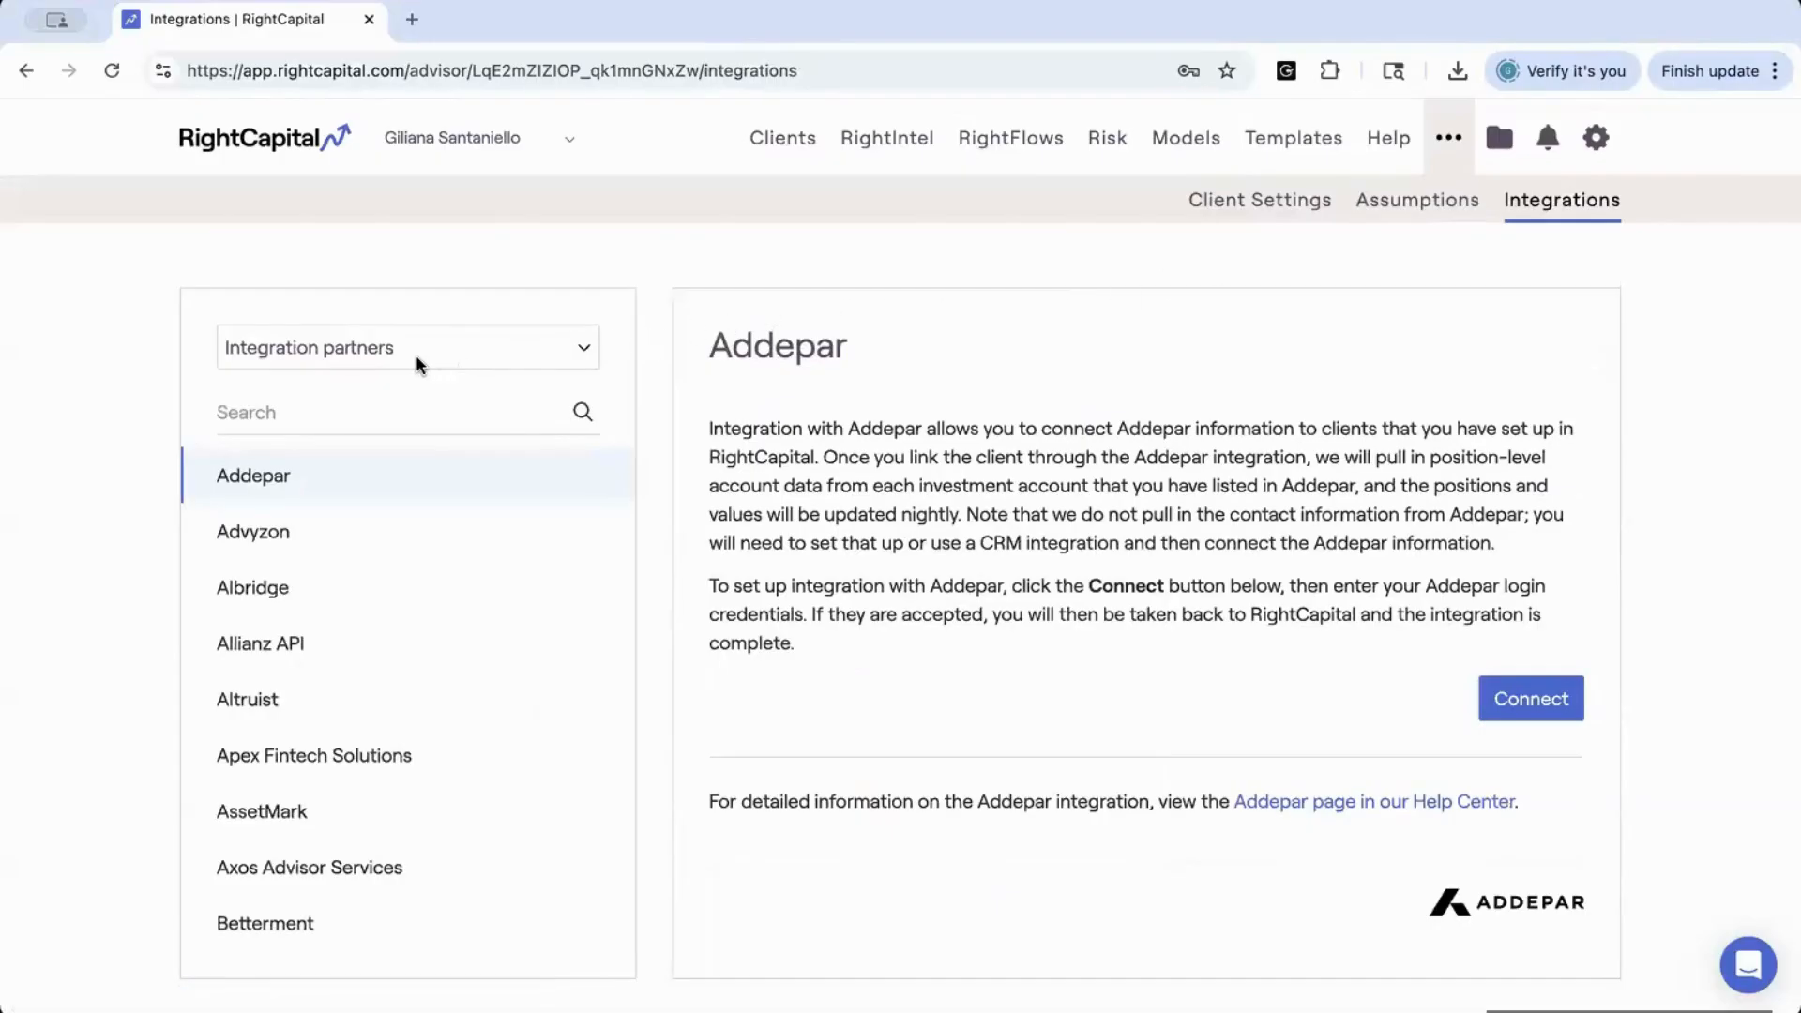
click(584, 352)
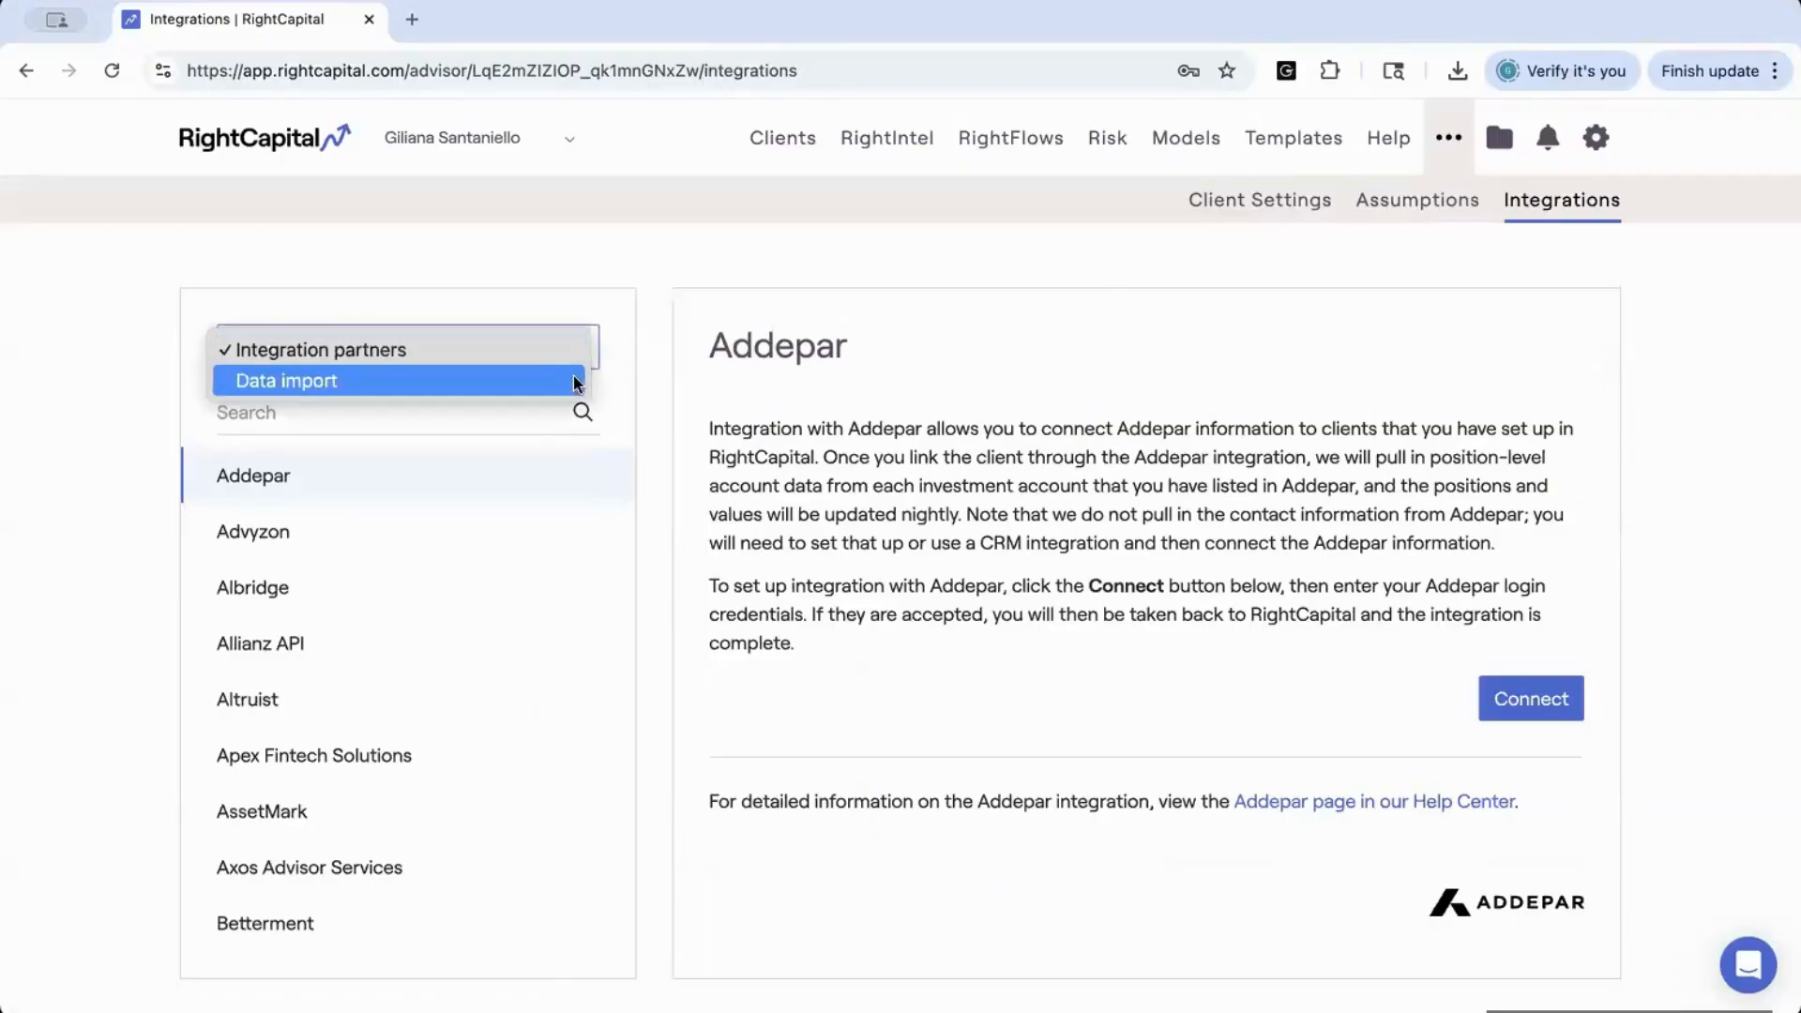
click(561, 384)
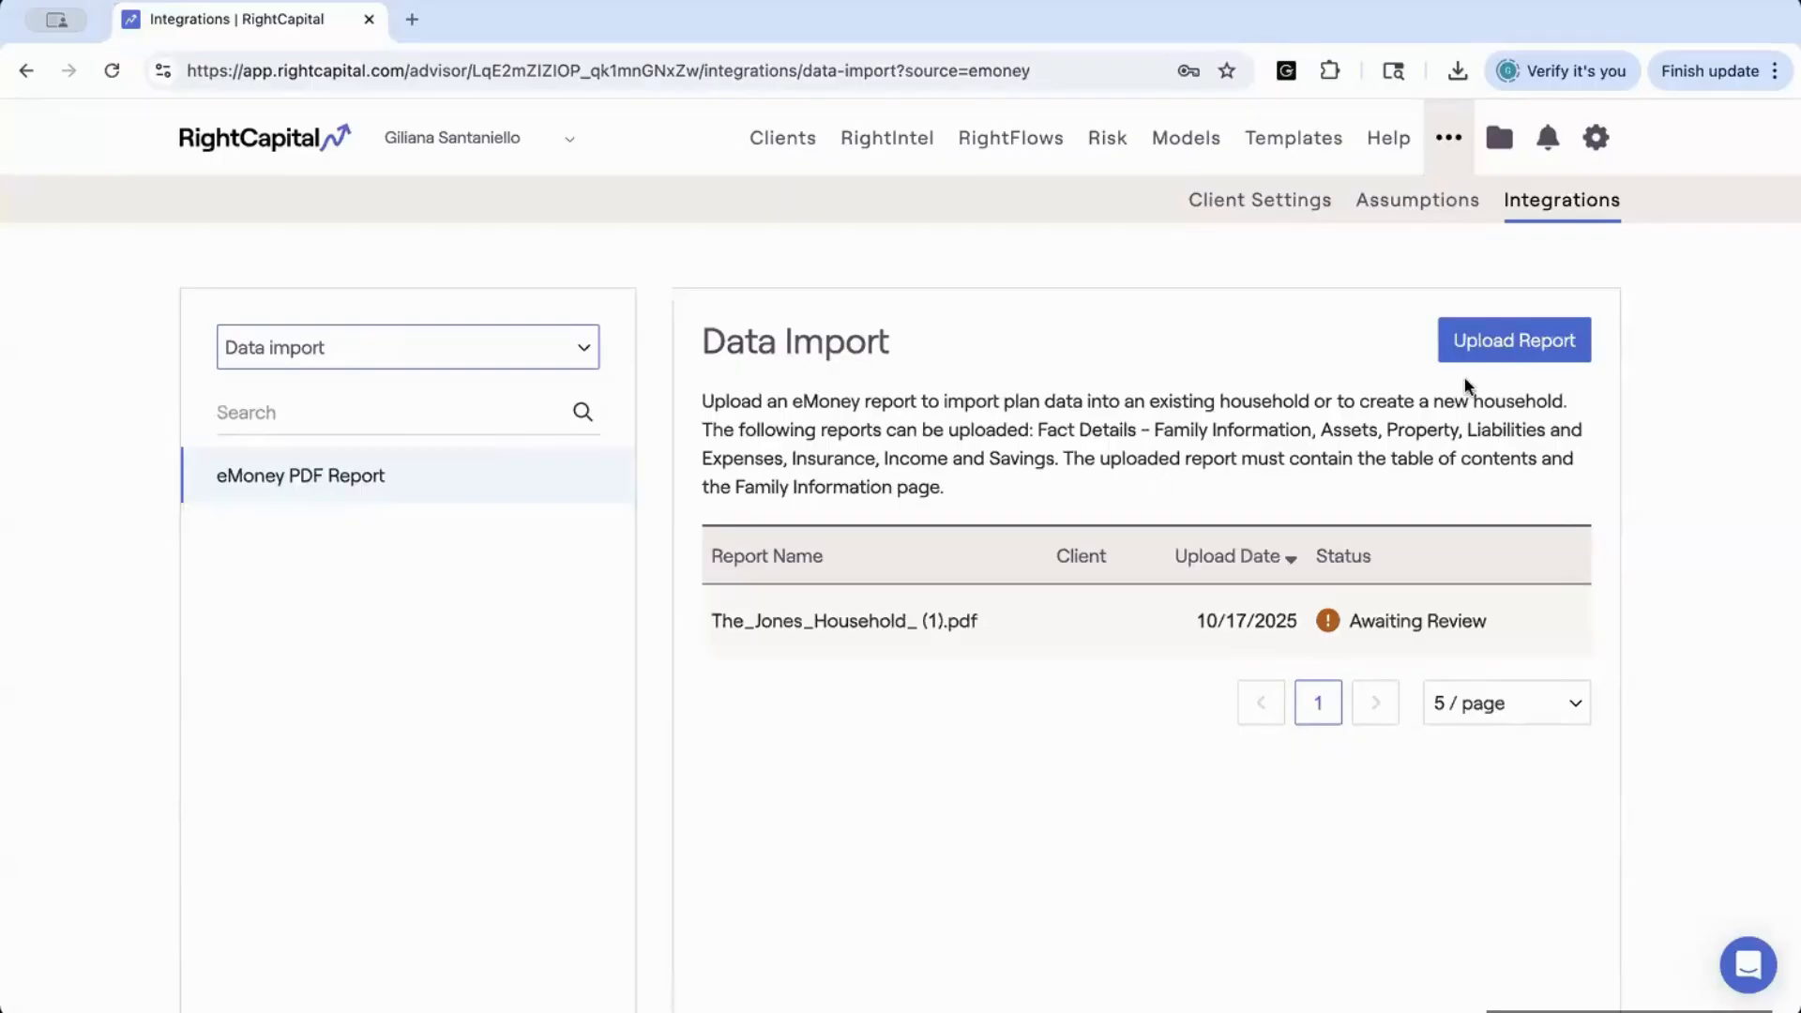
Upload the household's eMoney PDF report whose file name ends in (2), importing it to a new household
click(1492, 351)
mouse_move(1431, 583)
click(1505, 349)
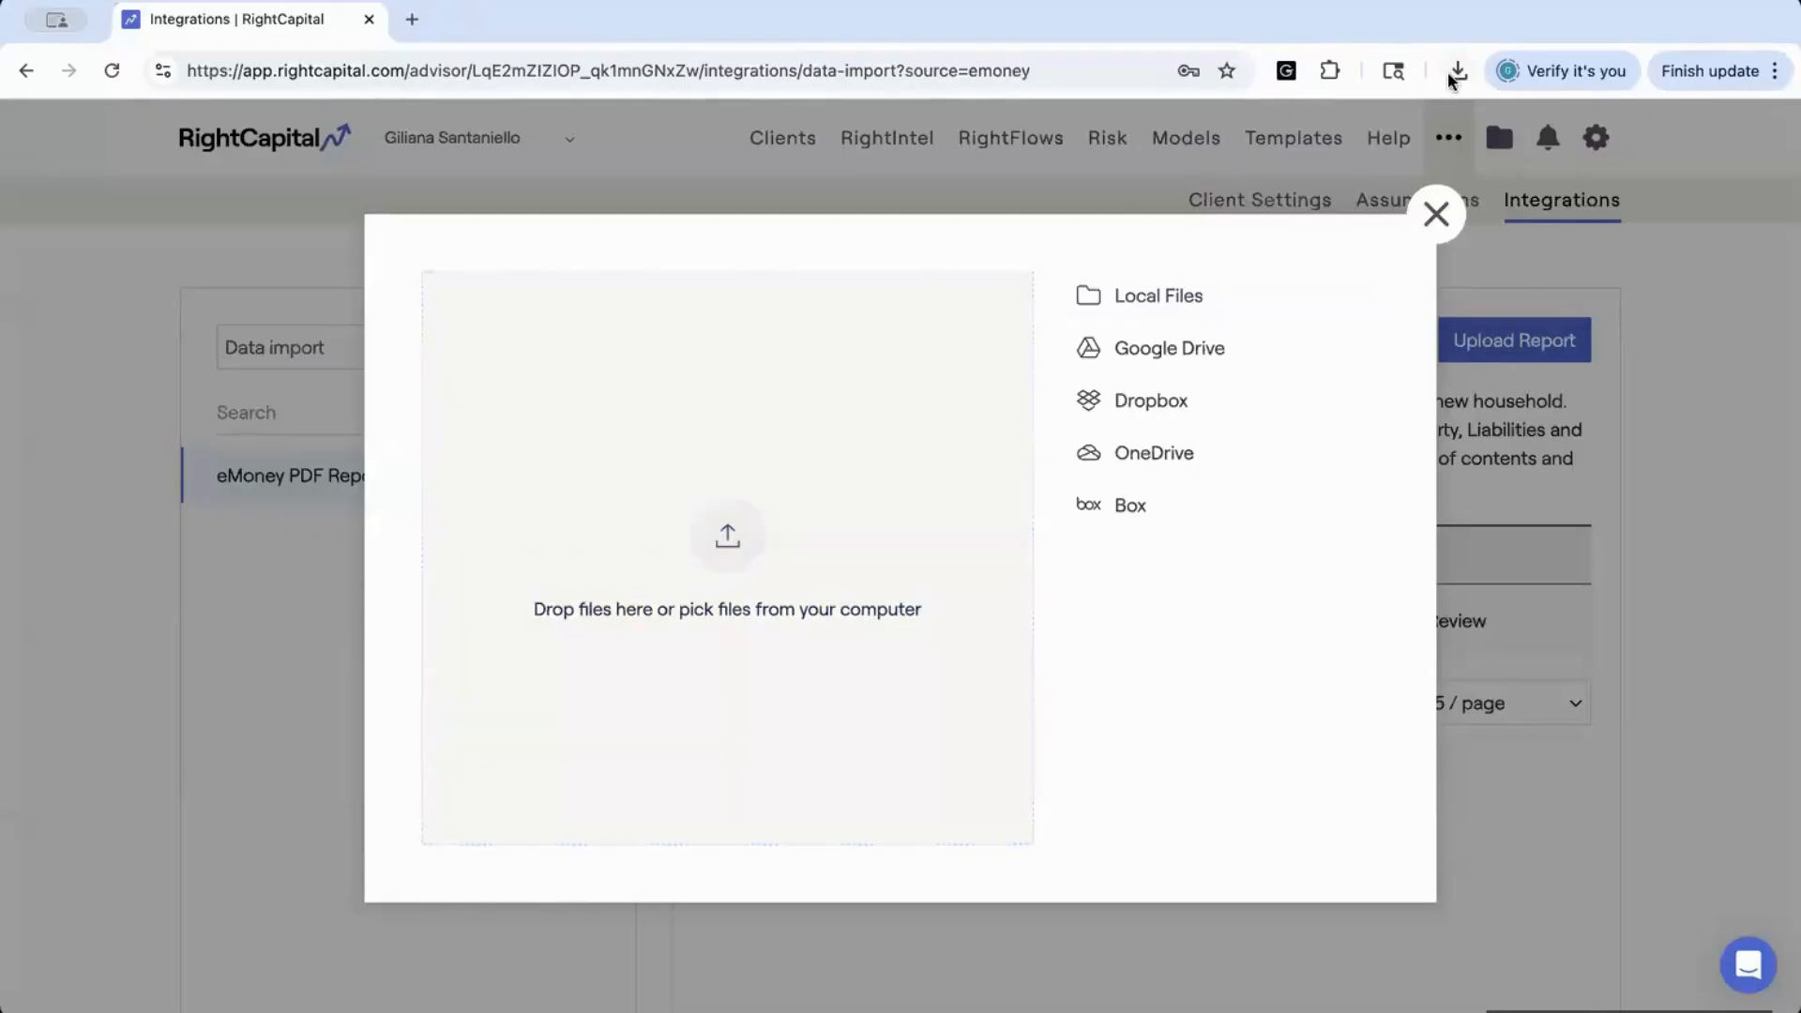
drag(851, 267, 711, 507)
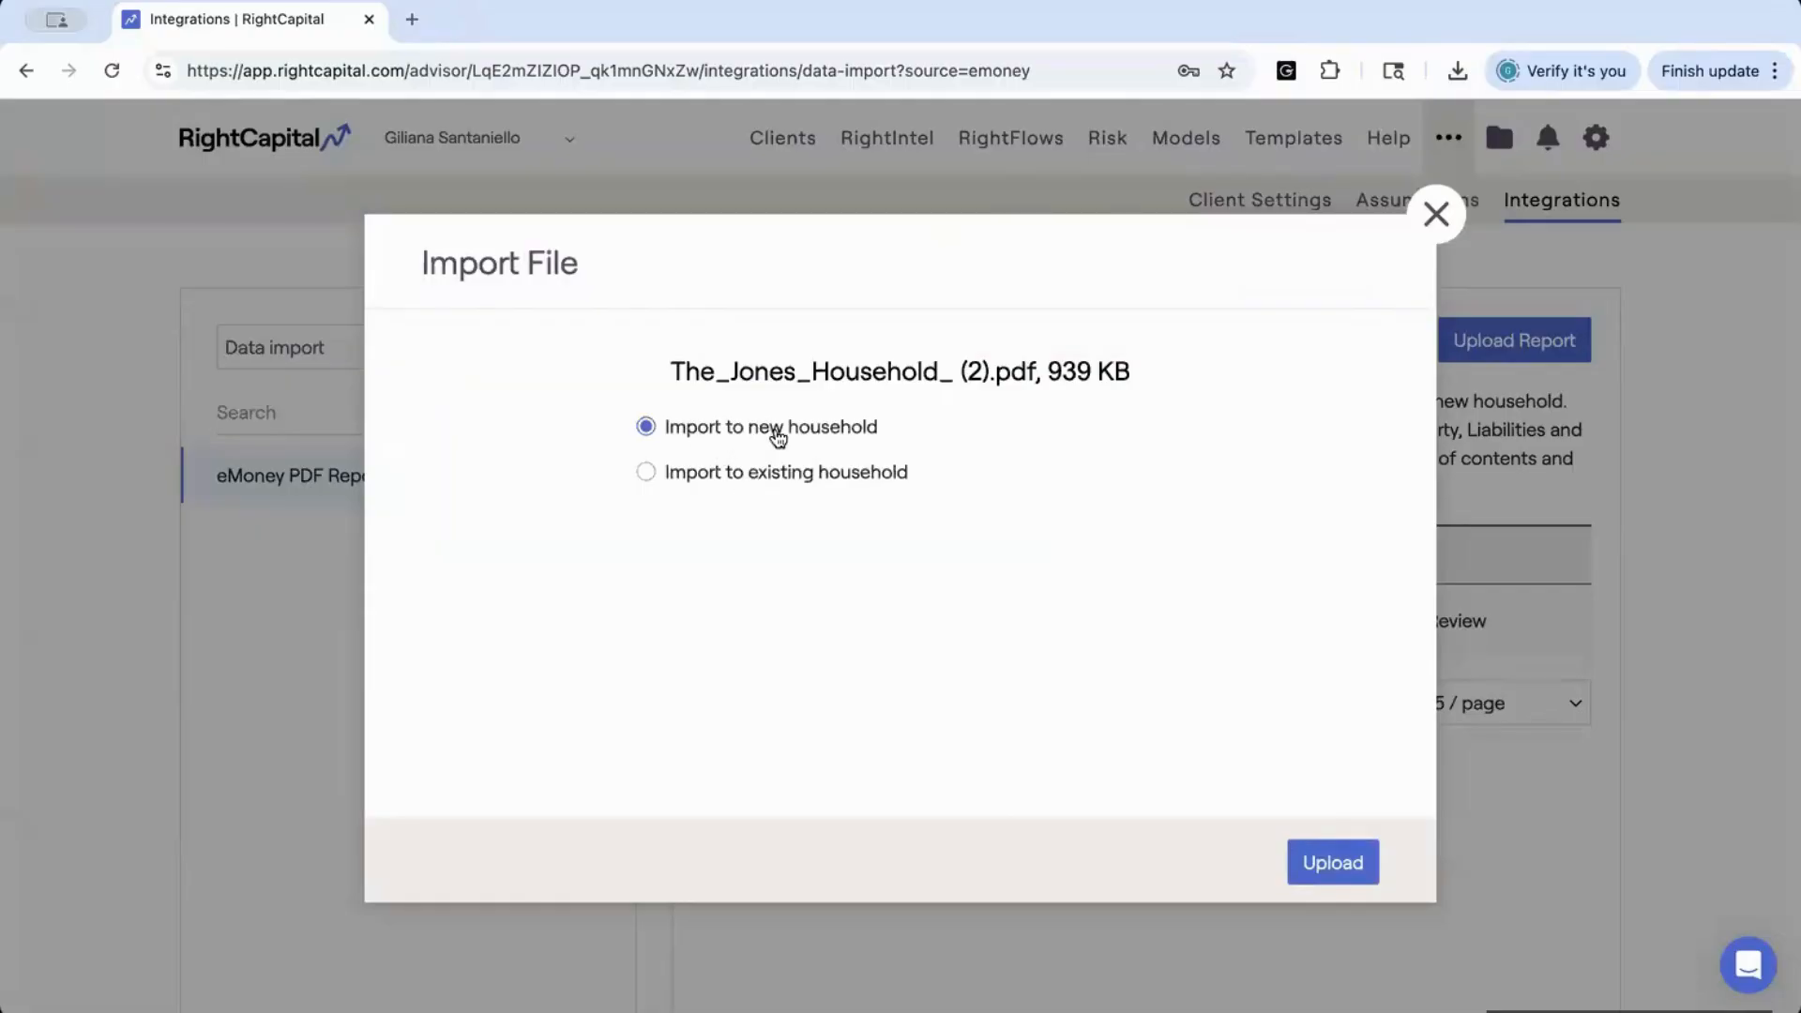
click(1330, 863)
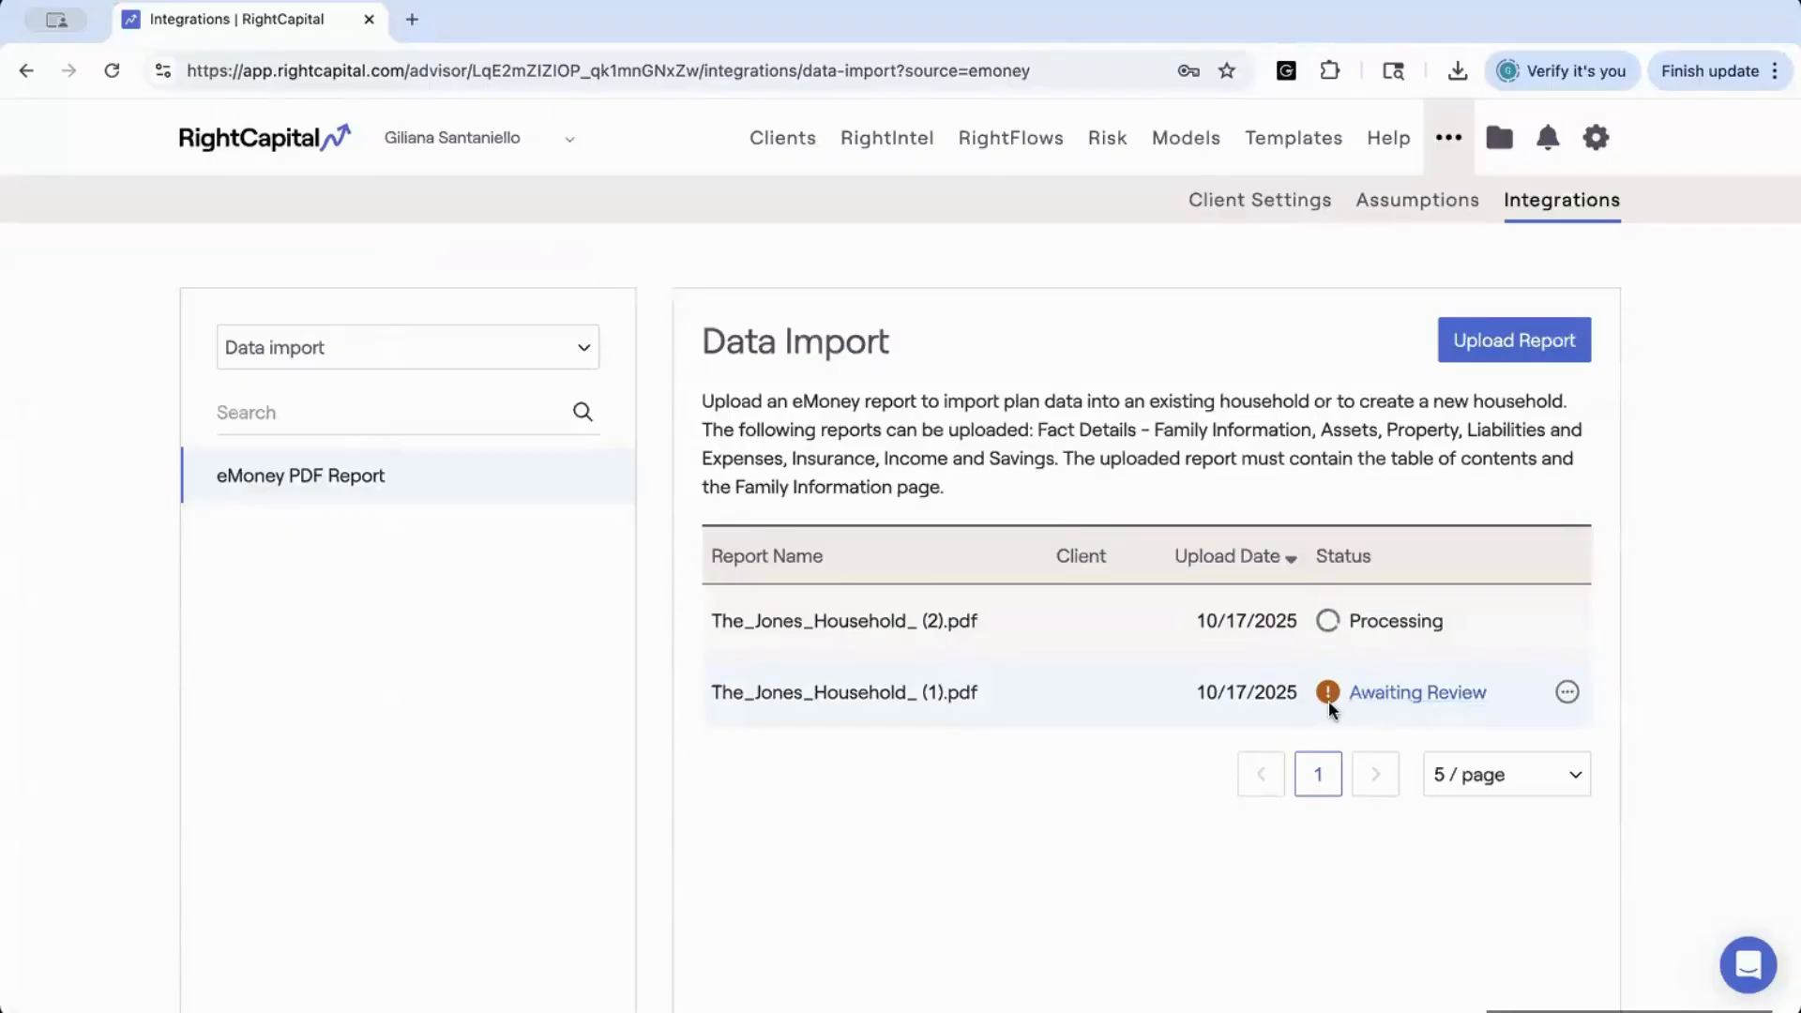
Open the report awaiting review and examine its plan data sections from Family through Other Assets
click(1374, 695)
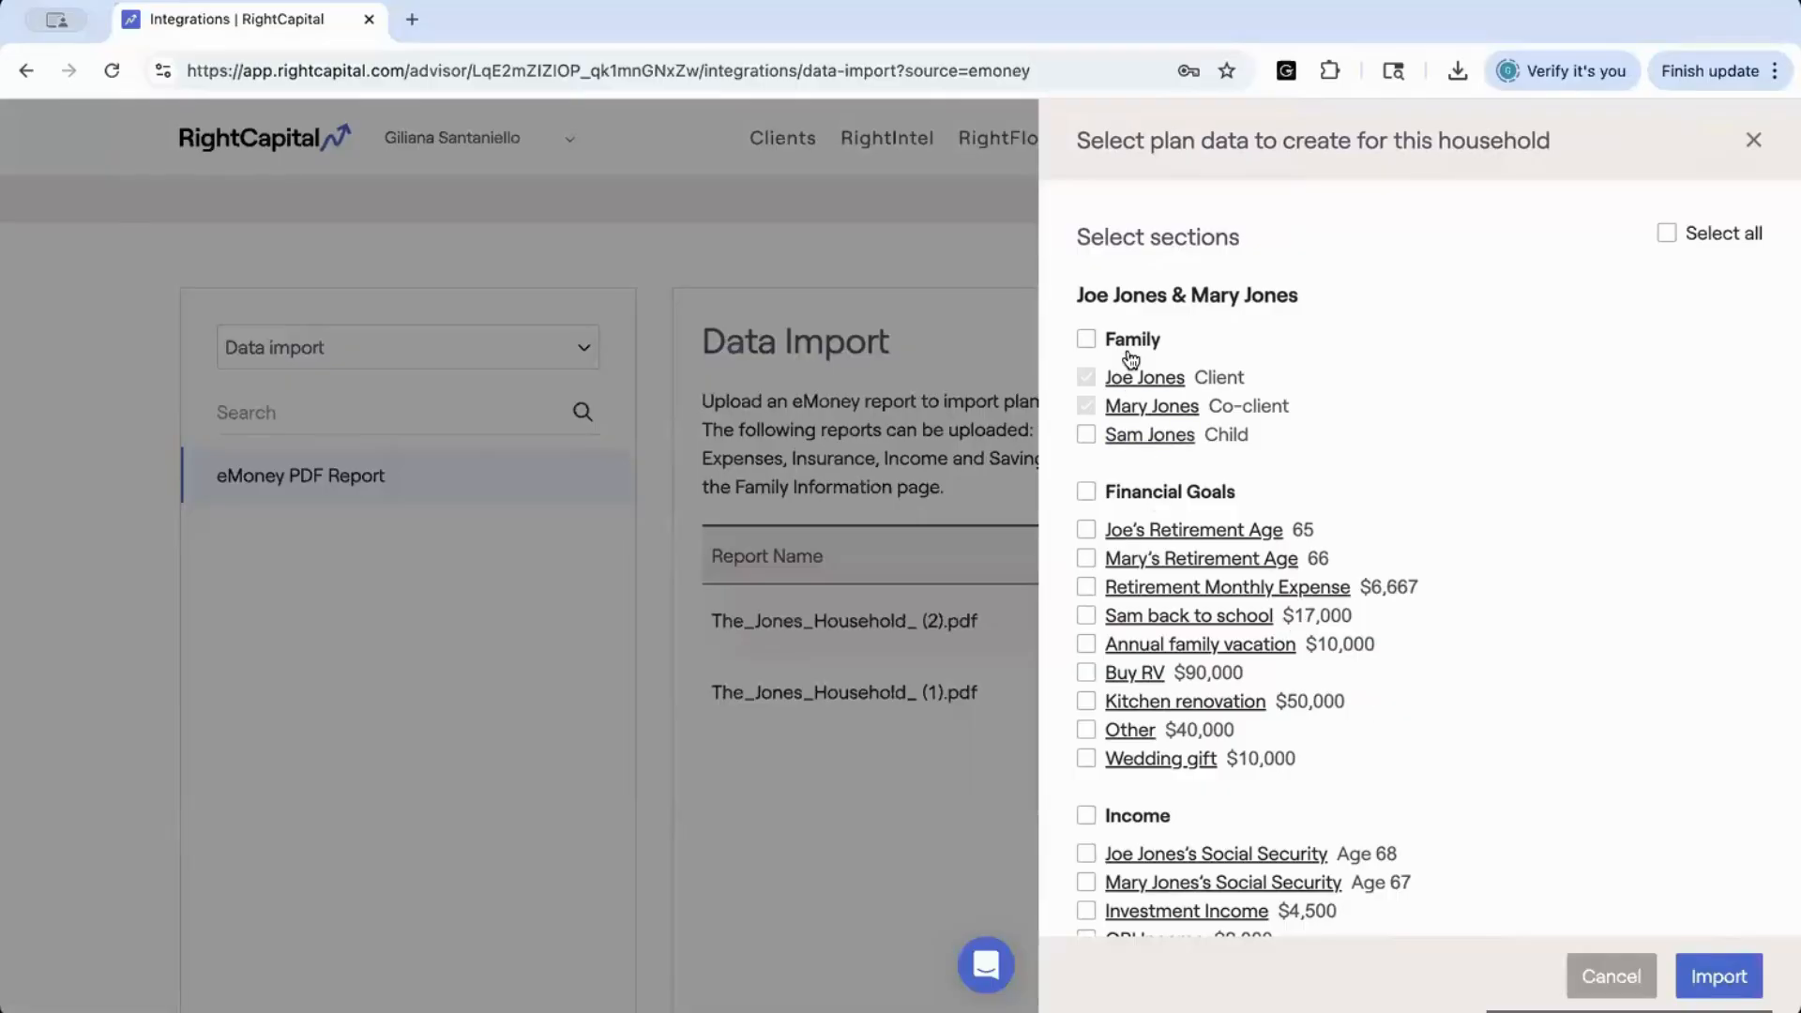
scroll(1153, 486, down, 4)
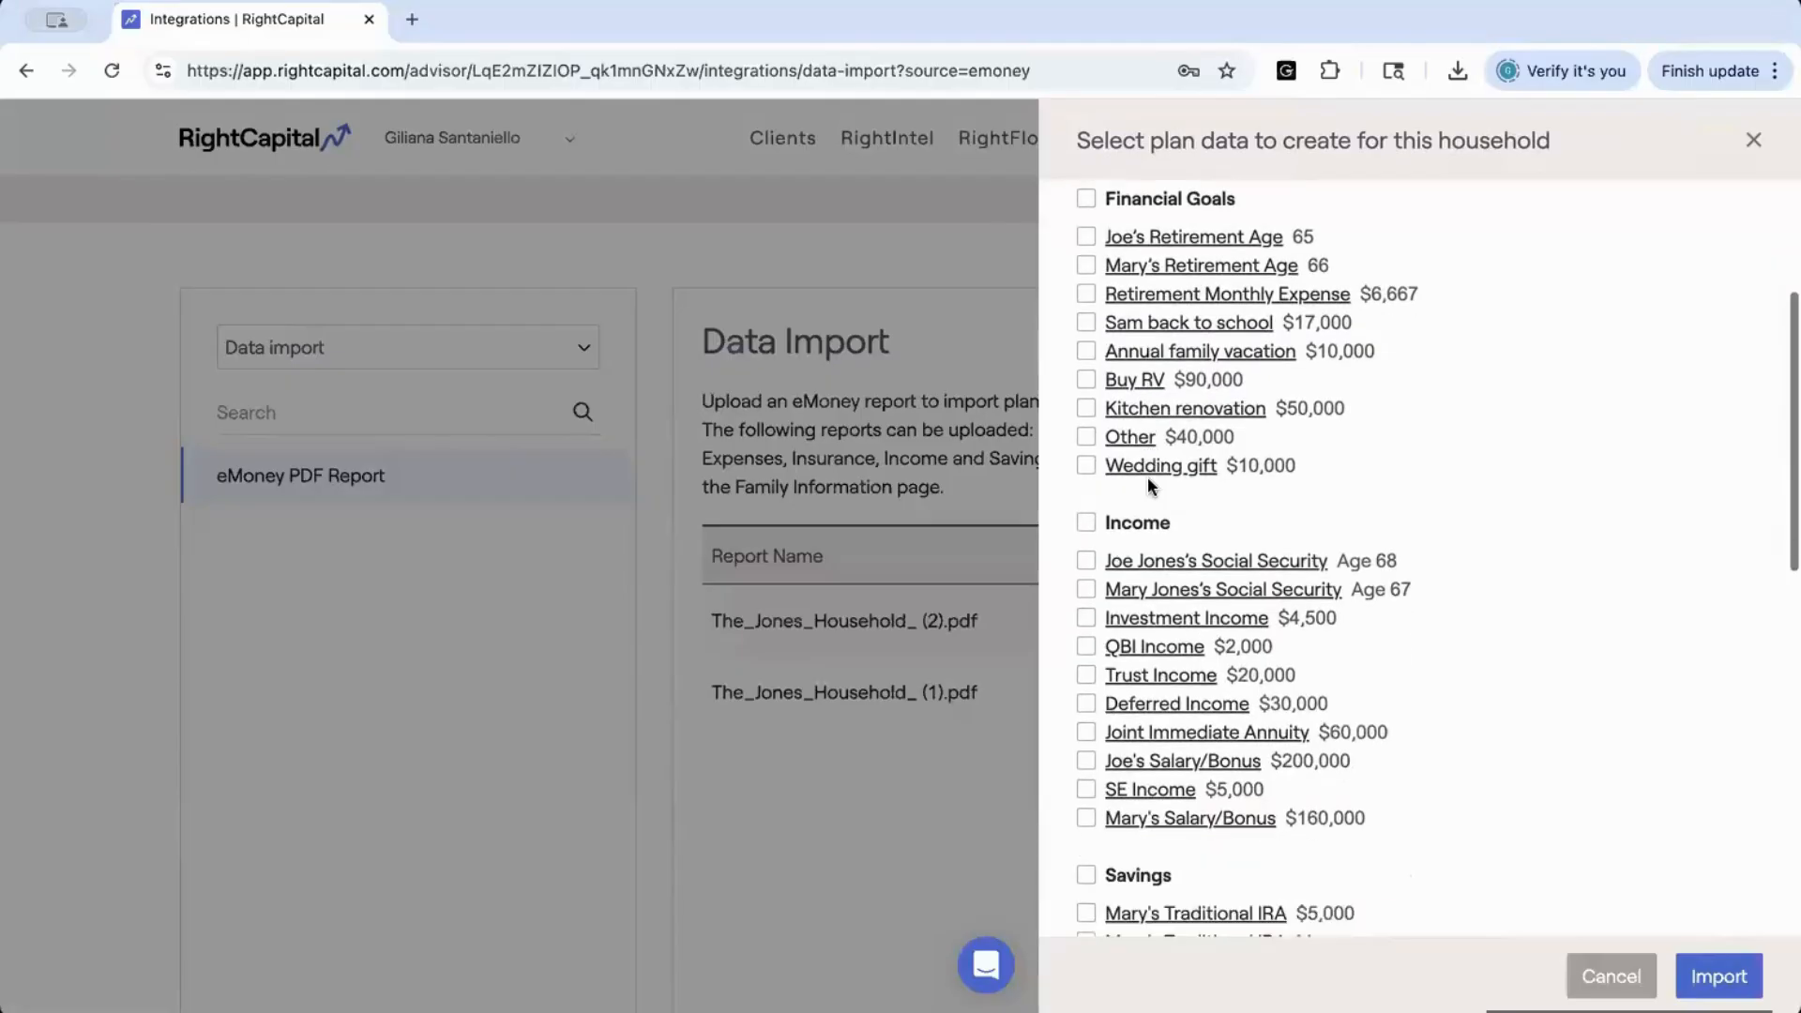
scroll(1150, 486, down, 4)
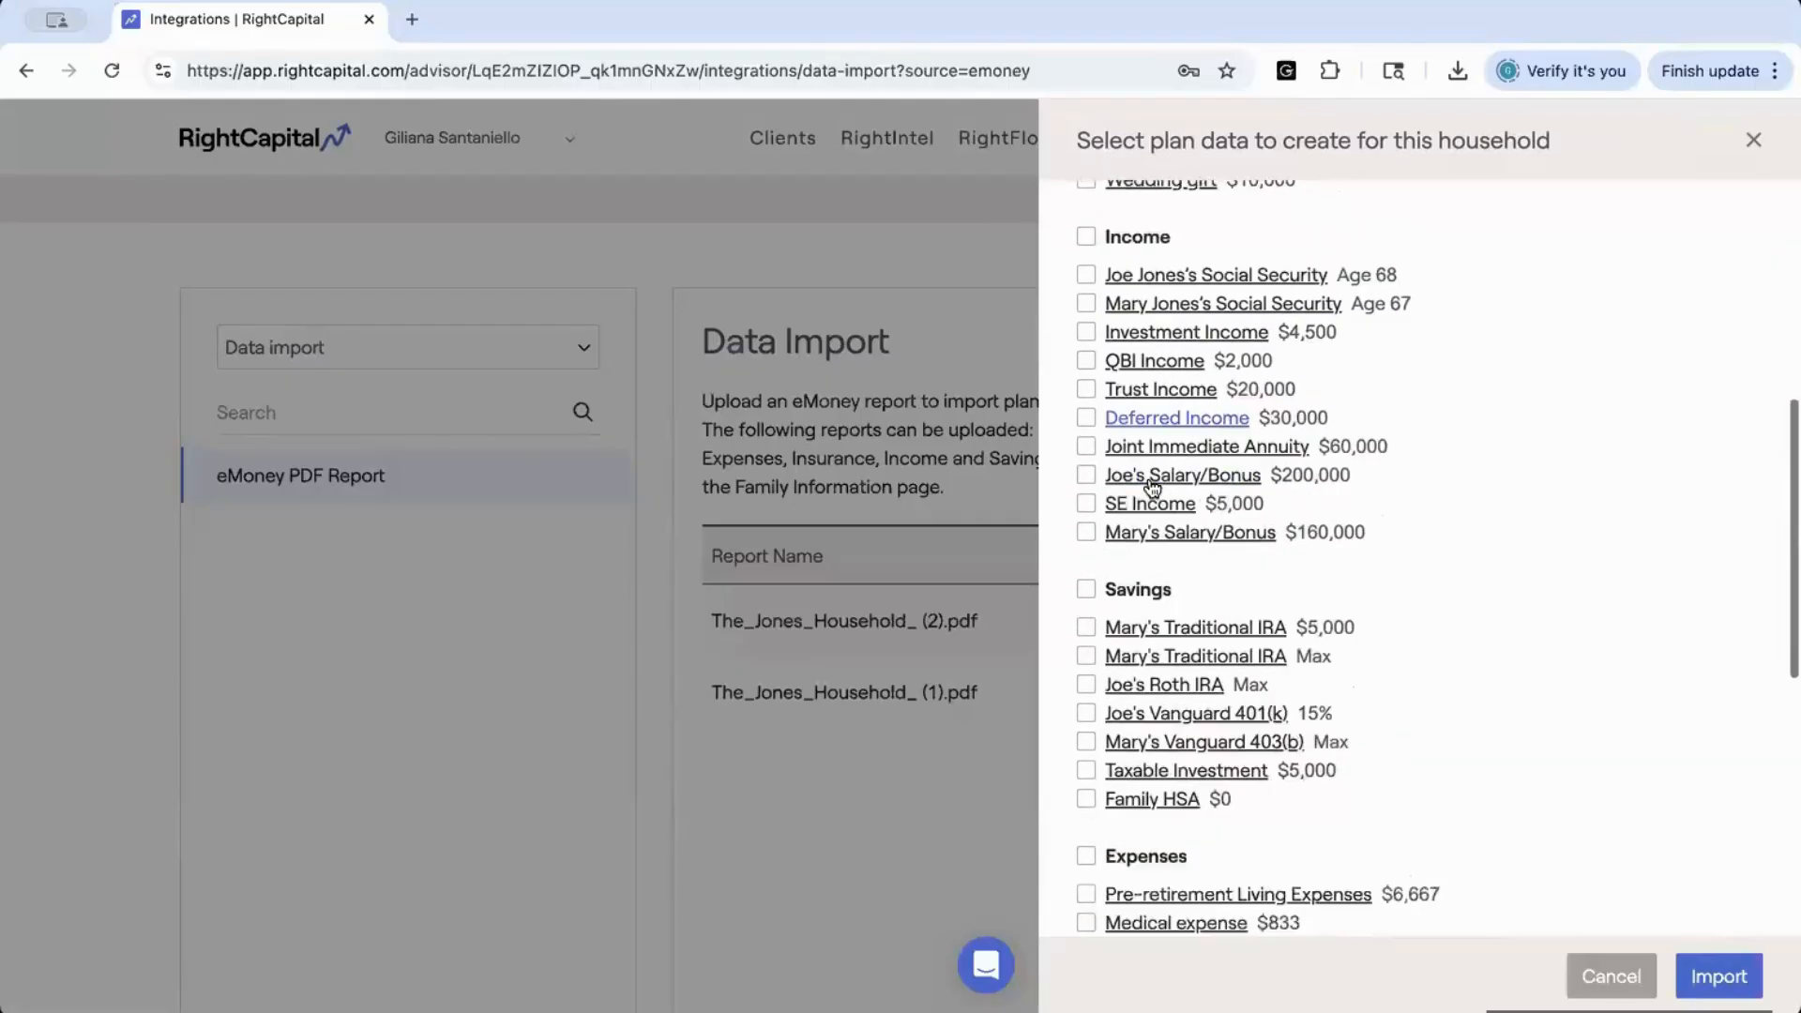
scroll(1154, 487, down, 3)
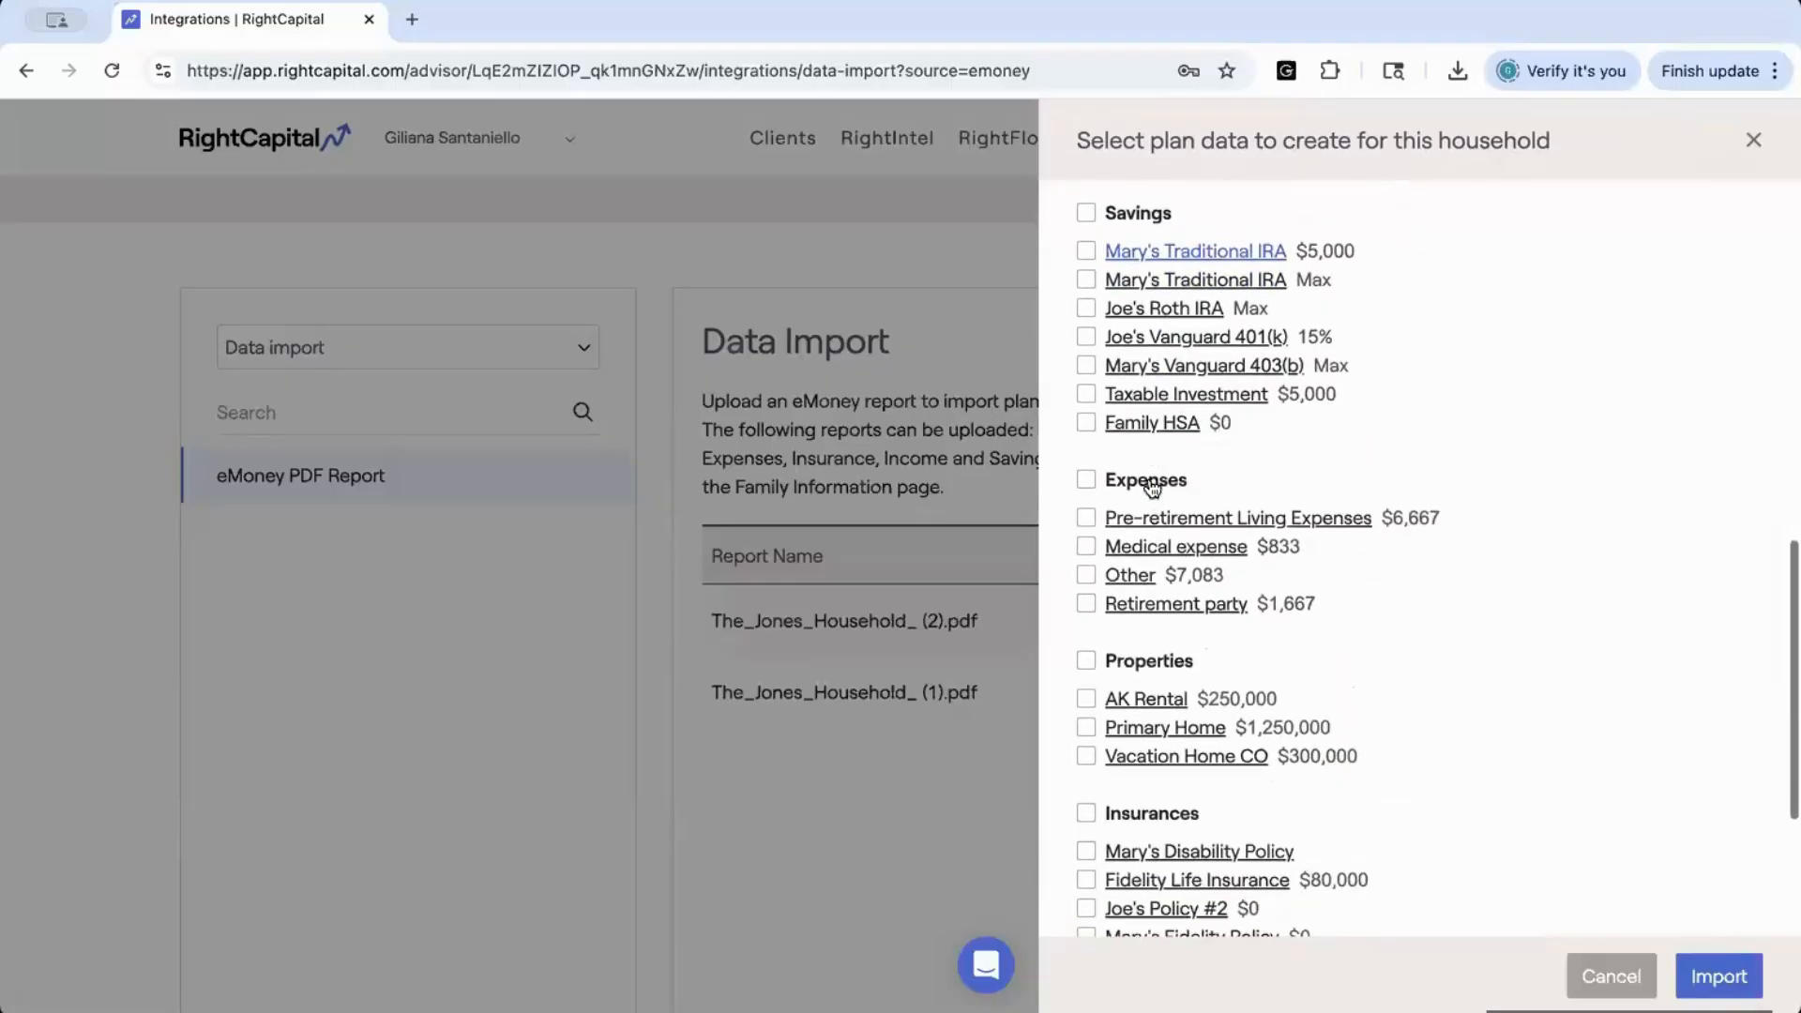
scroll(1162, 699, down, 3)
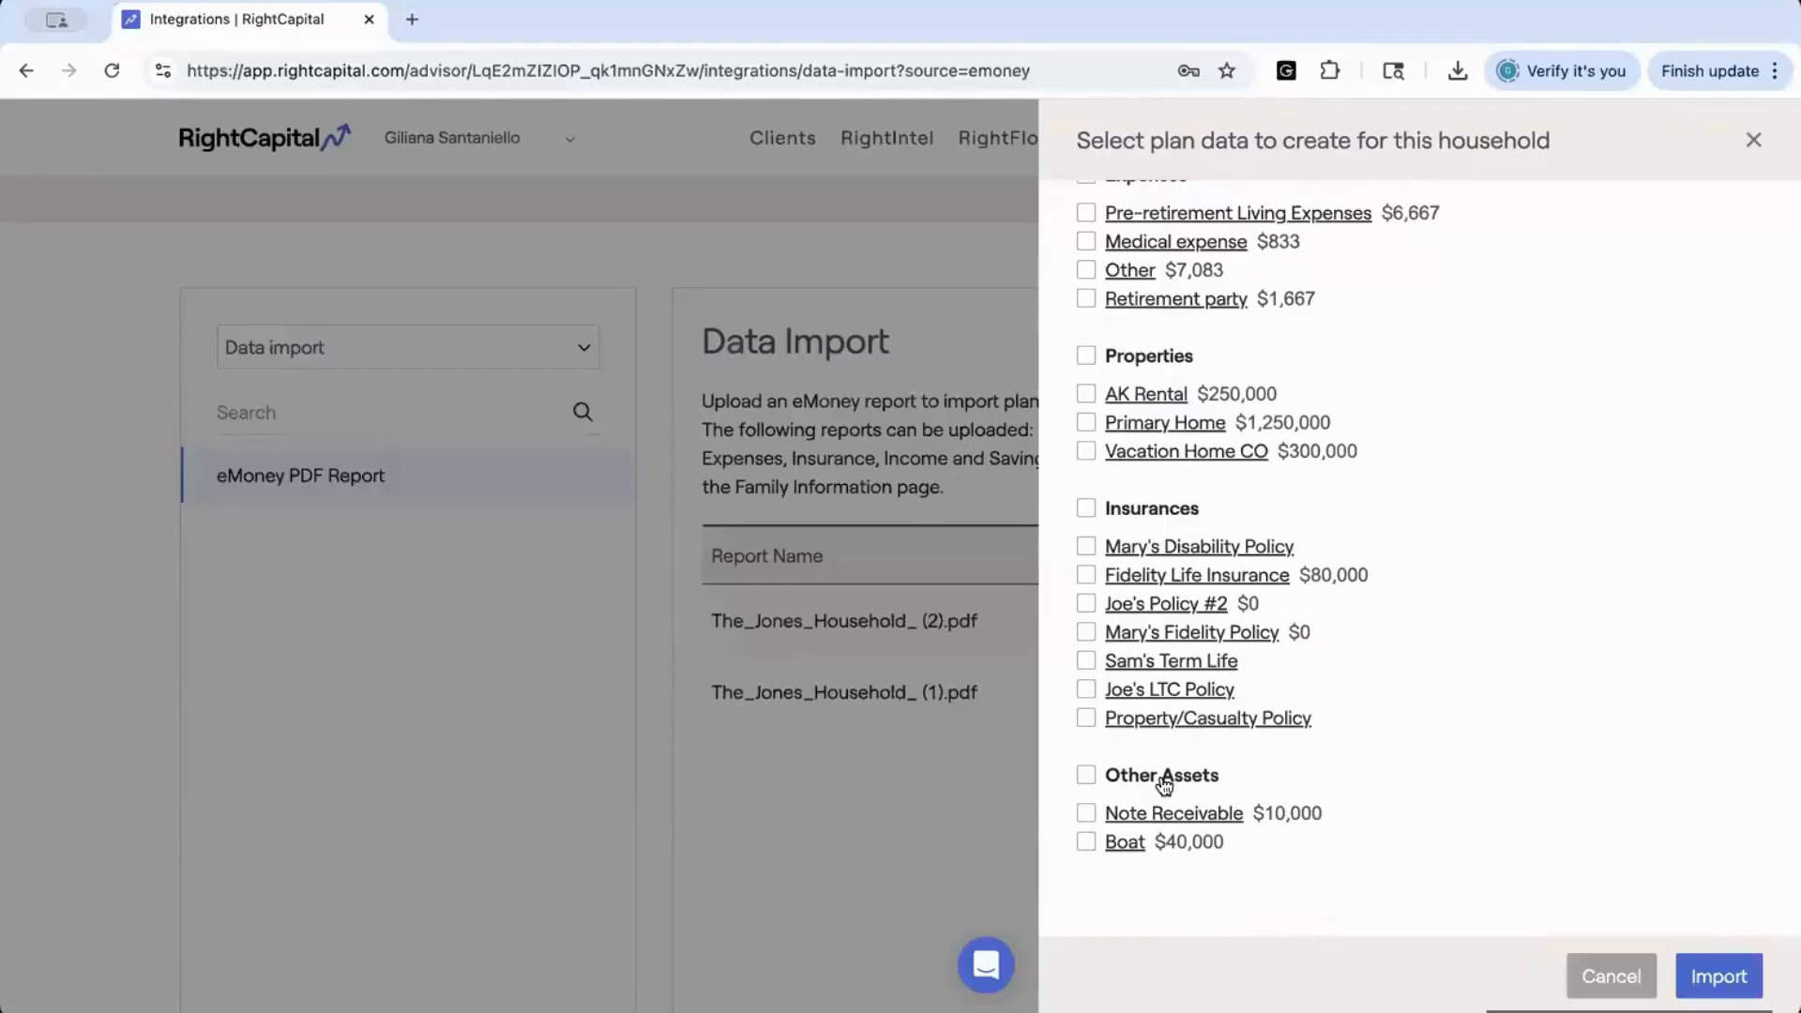
scroll(1126, 469, up, 3)
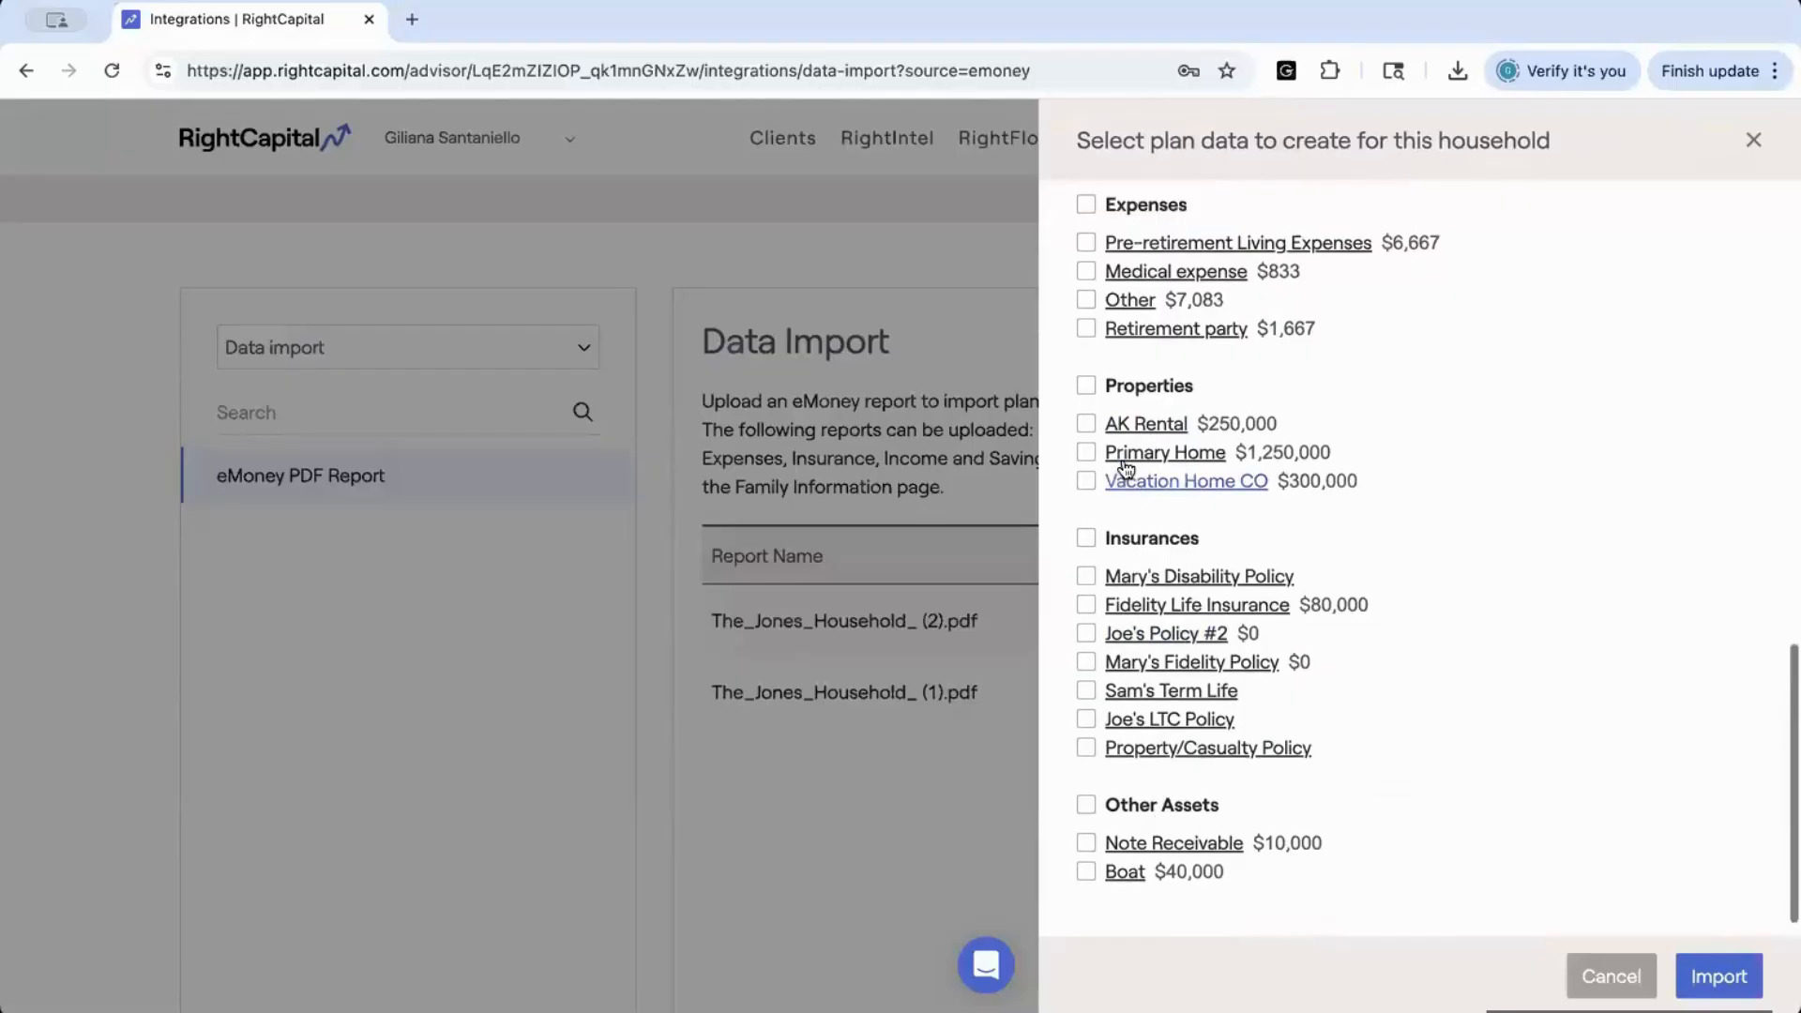
scroll(1126, 468, up, 7)
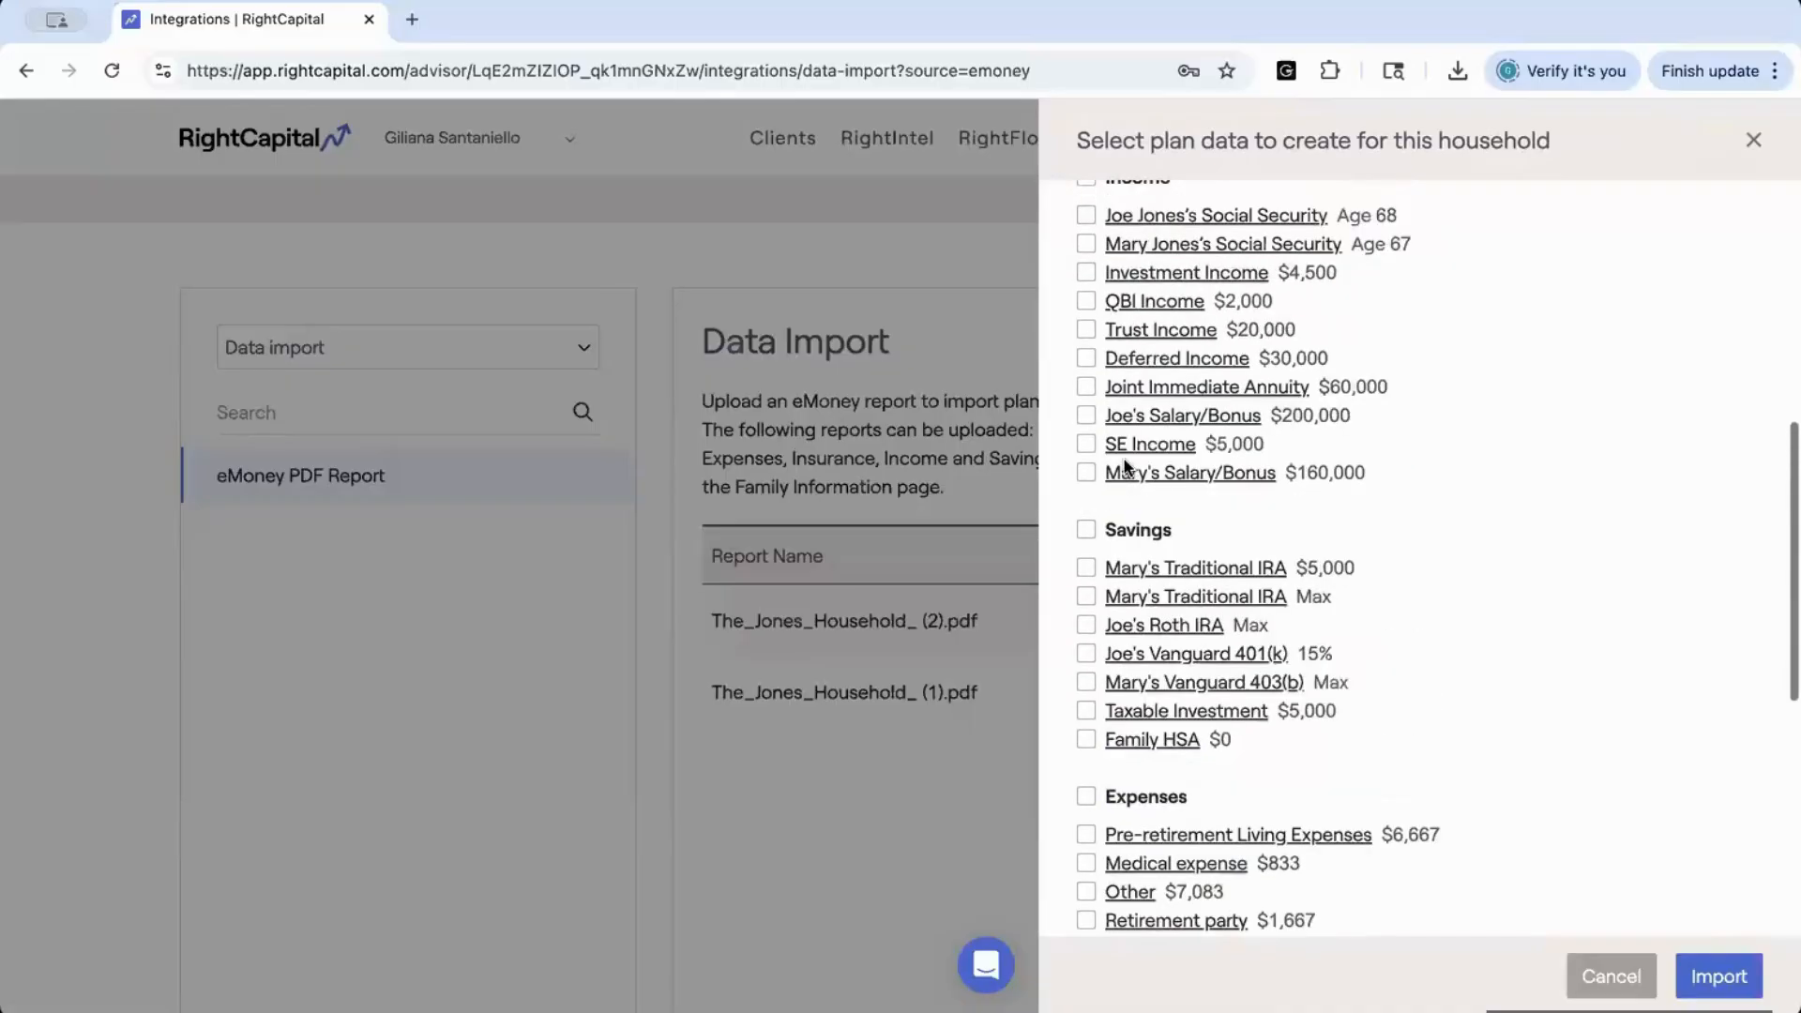
scroll(1125, 468, up, 4)
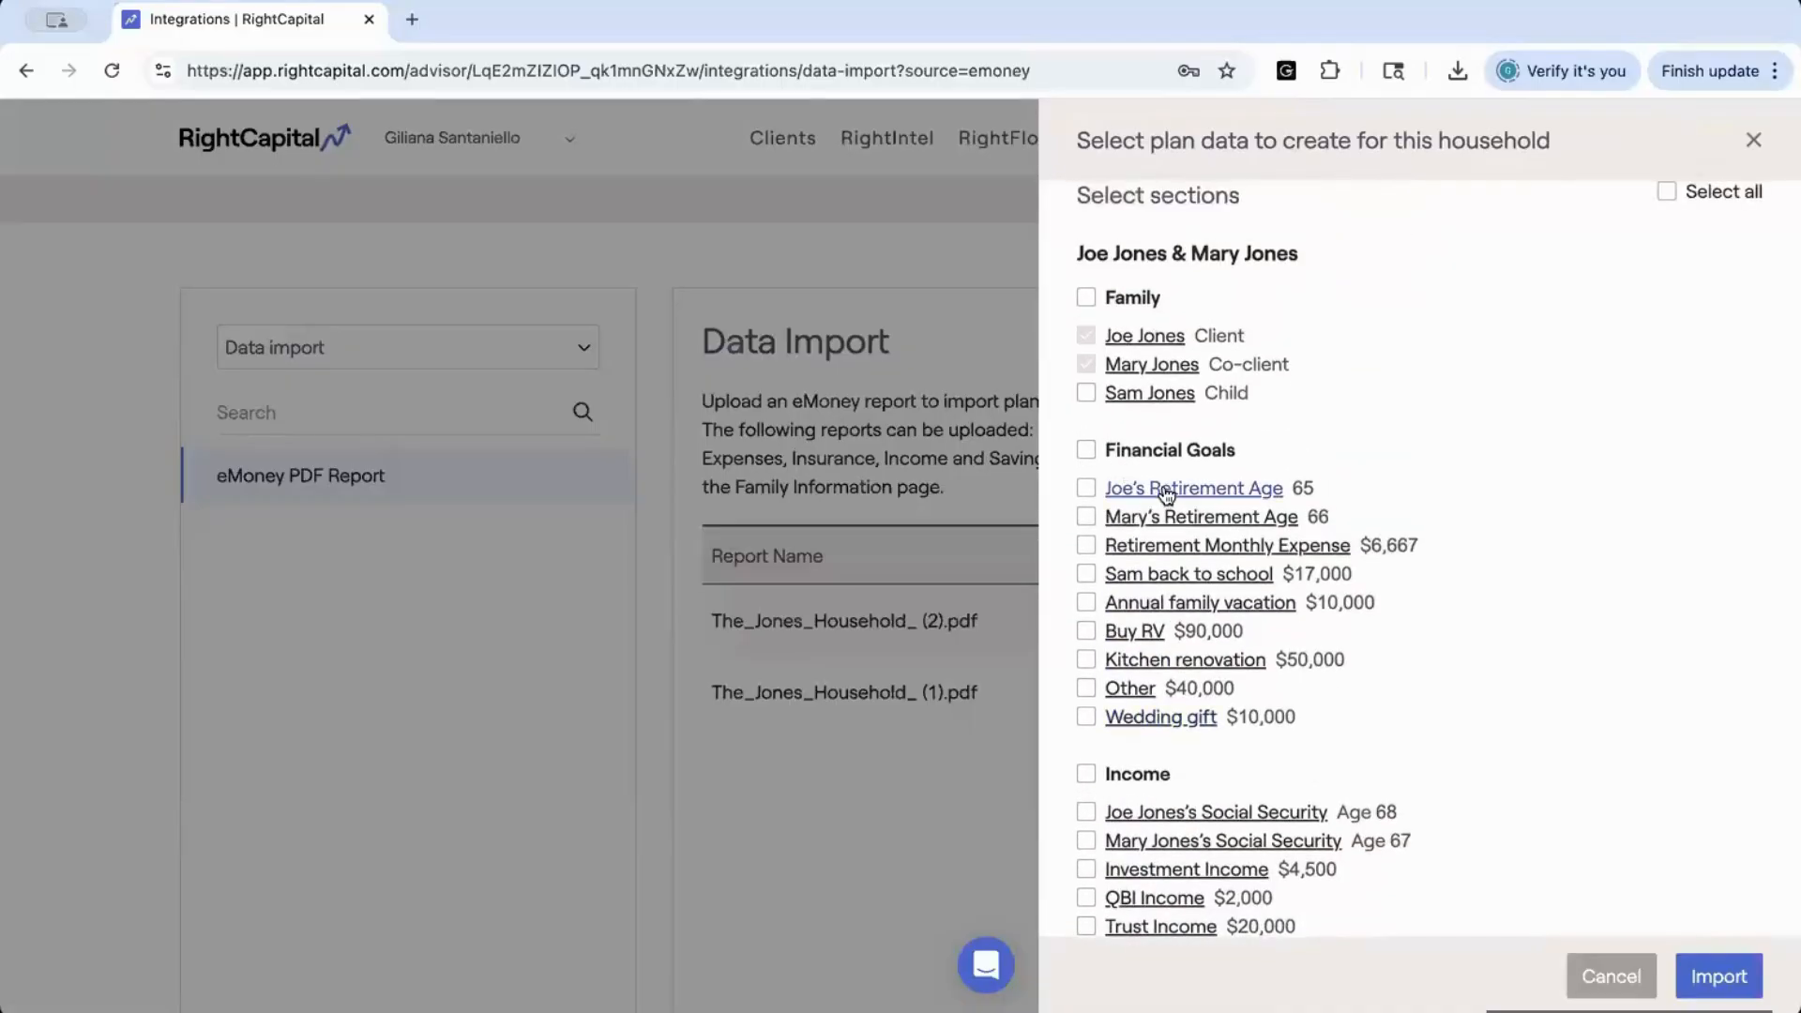
View the details of the client's retirement age and of the Buy RV goal before importing
click(1163, 487)
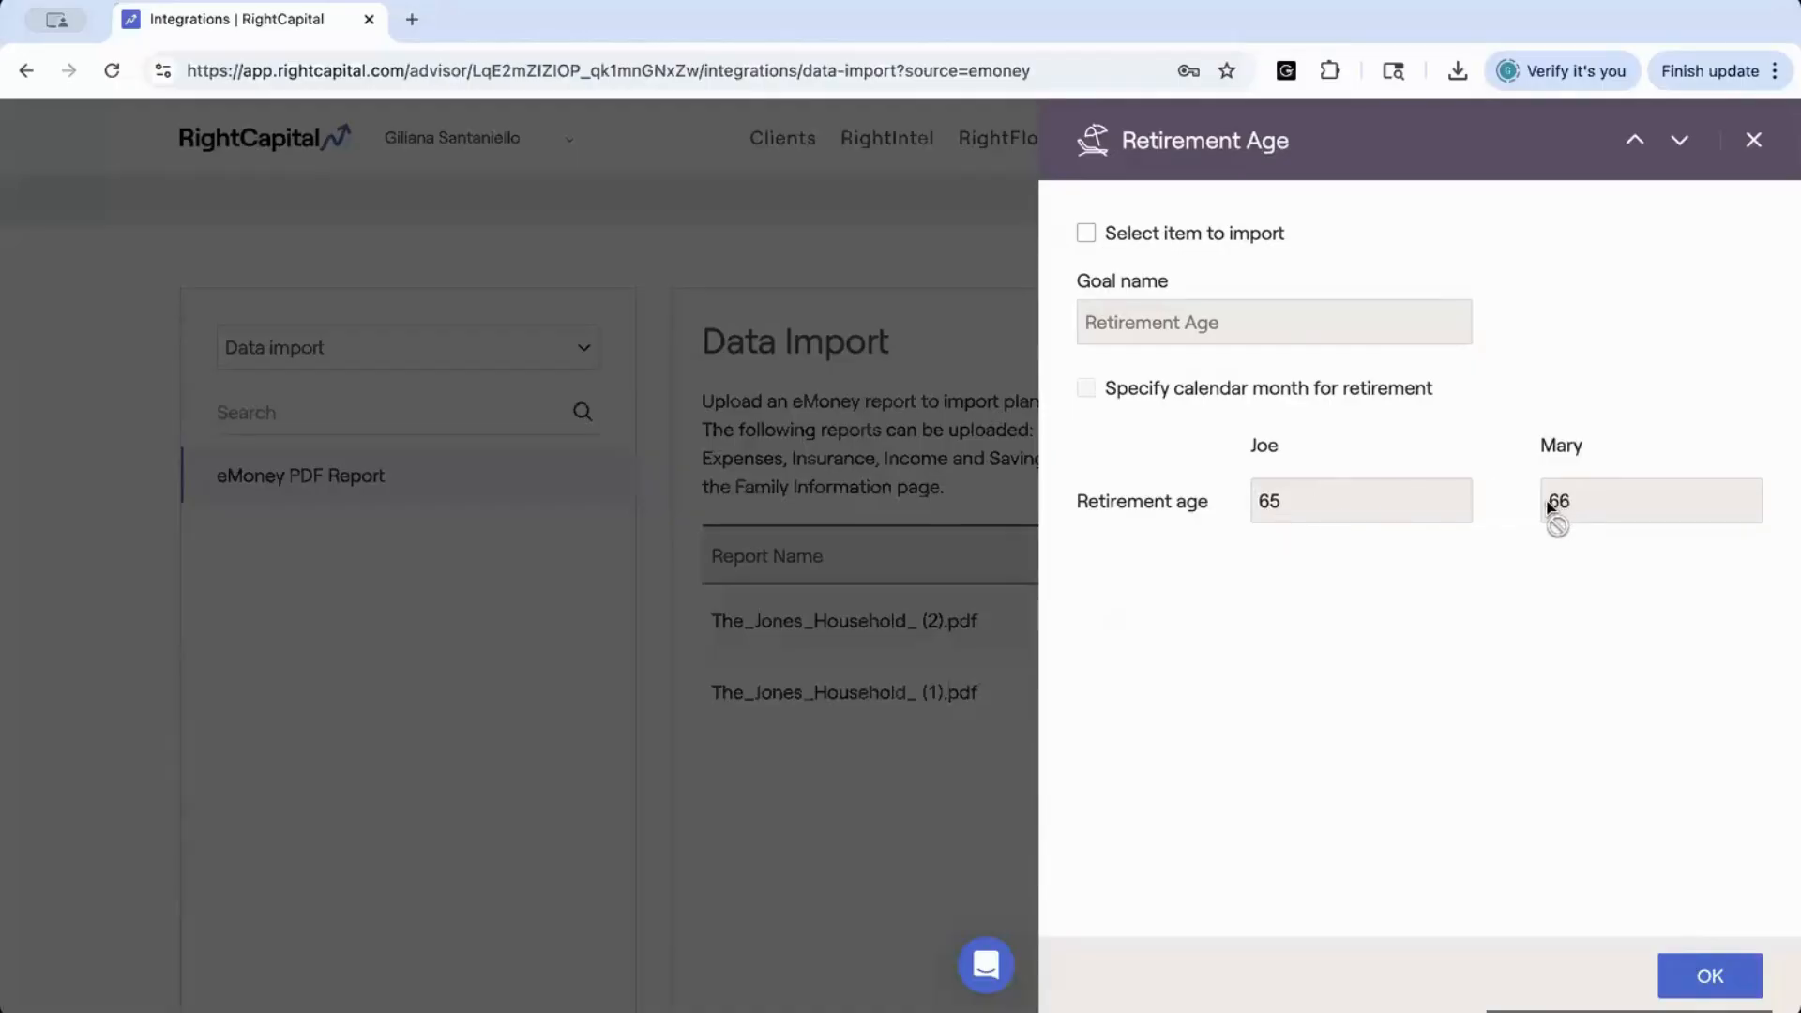
click(1754, 144)
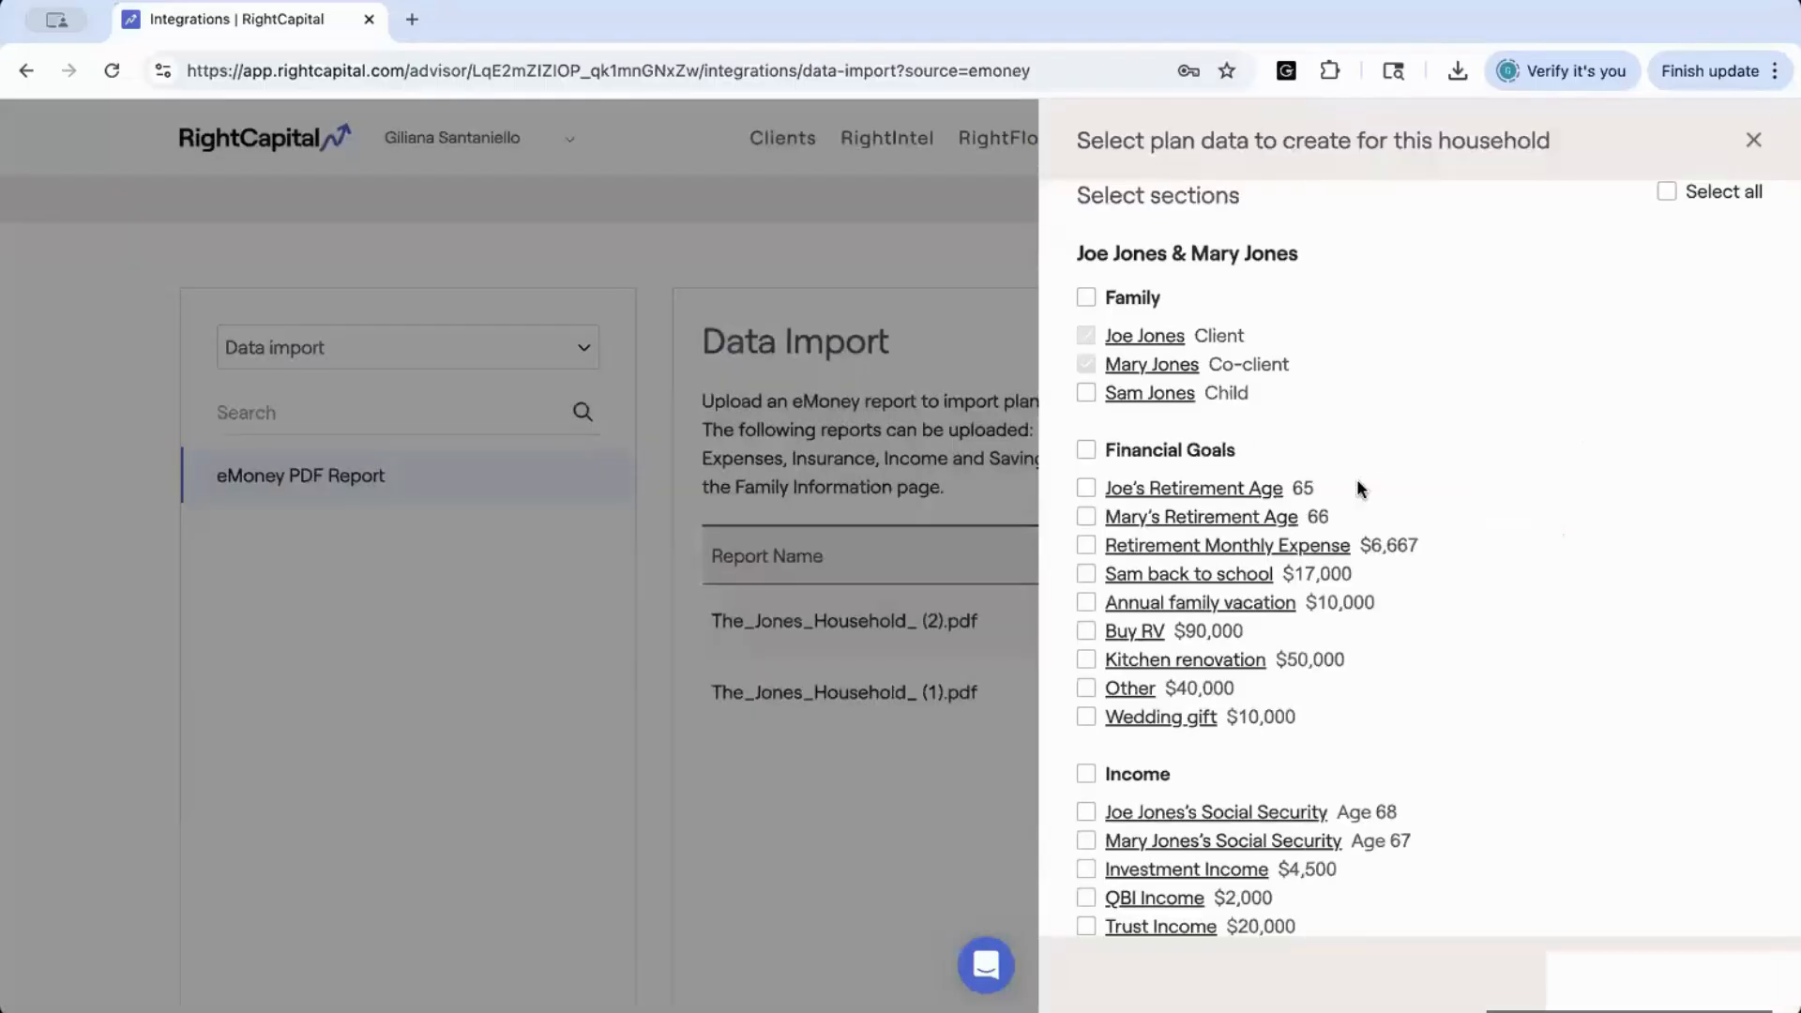
click(1135, 632)
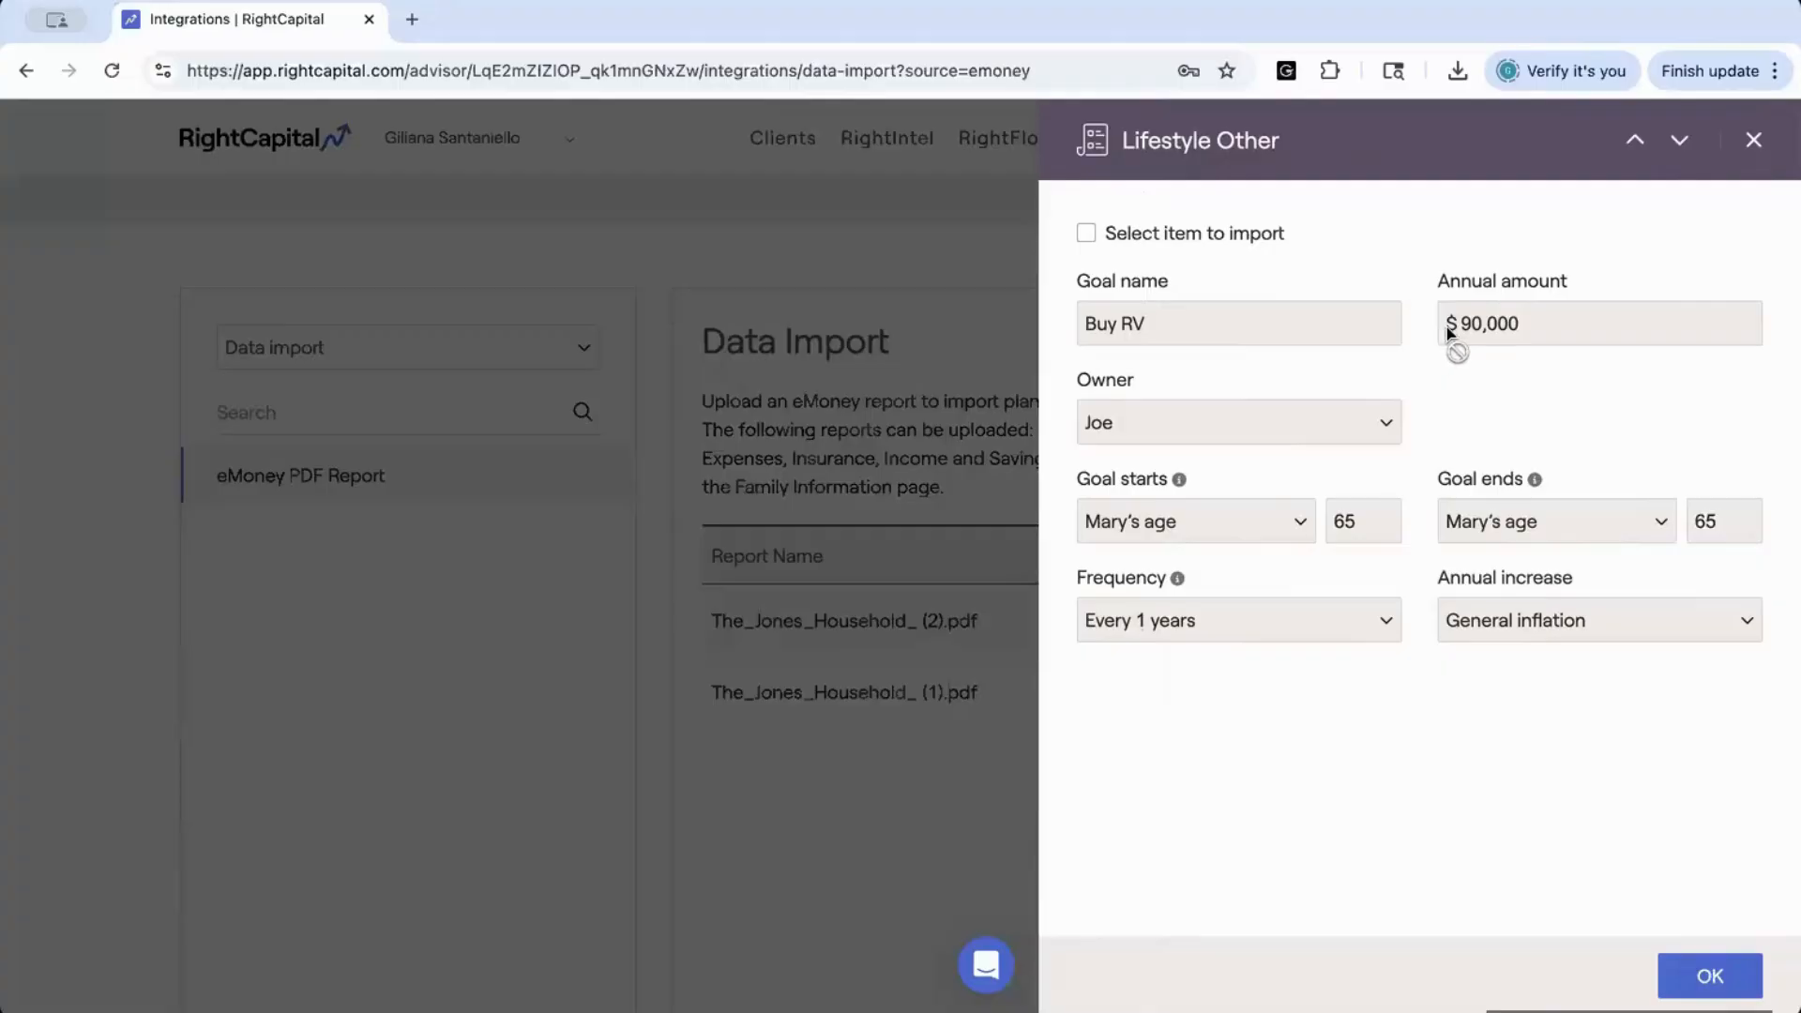
click(1753, 145)
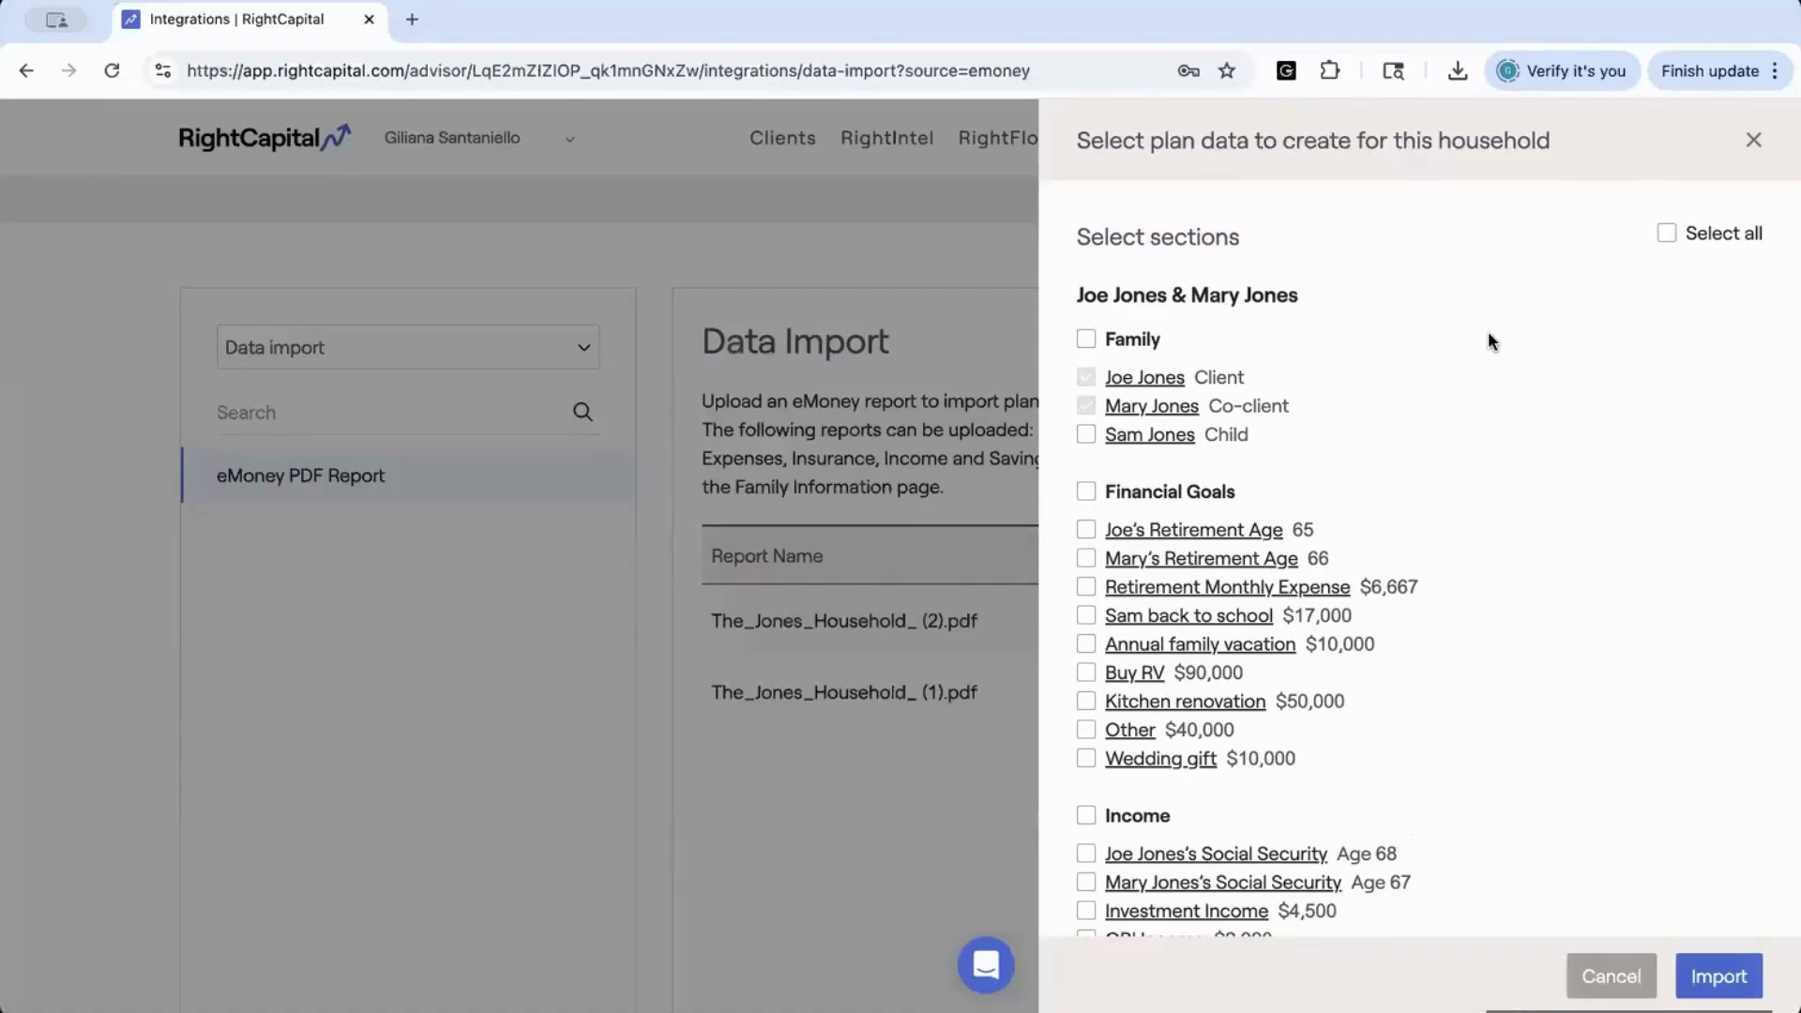
Select all plan data sections, keeping the Buy RV goal included, and import them for the new household
click(1667, 235)
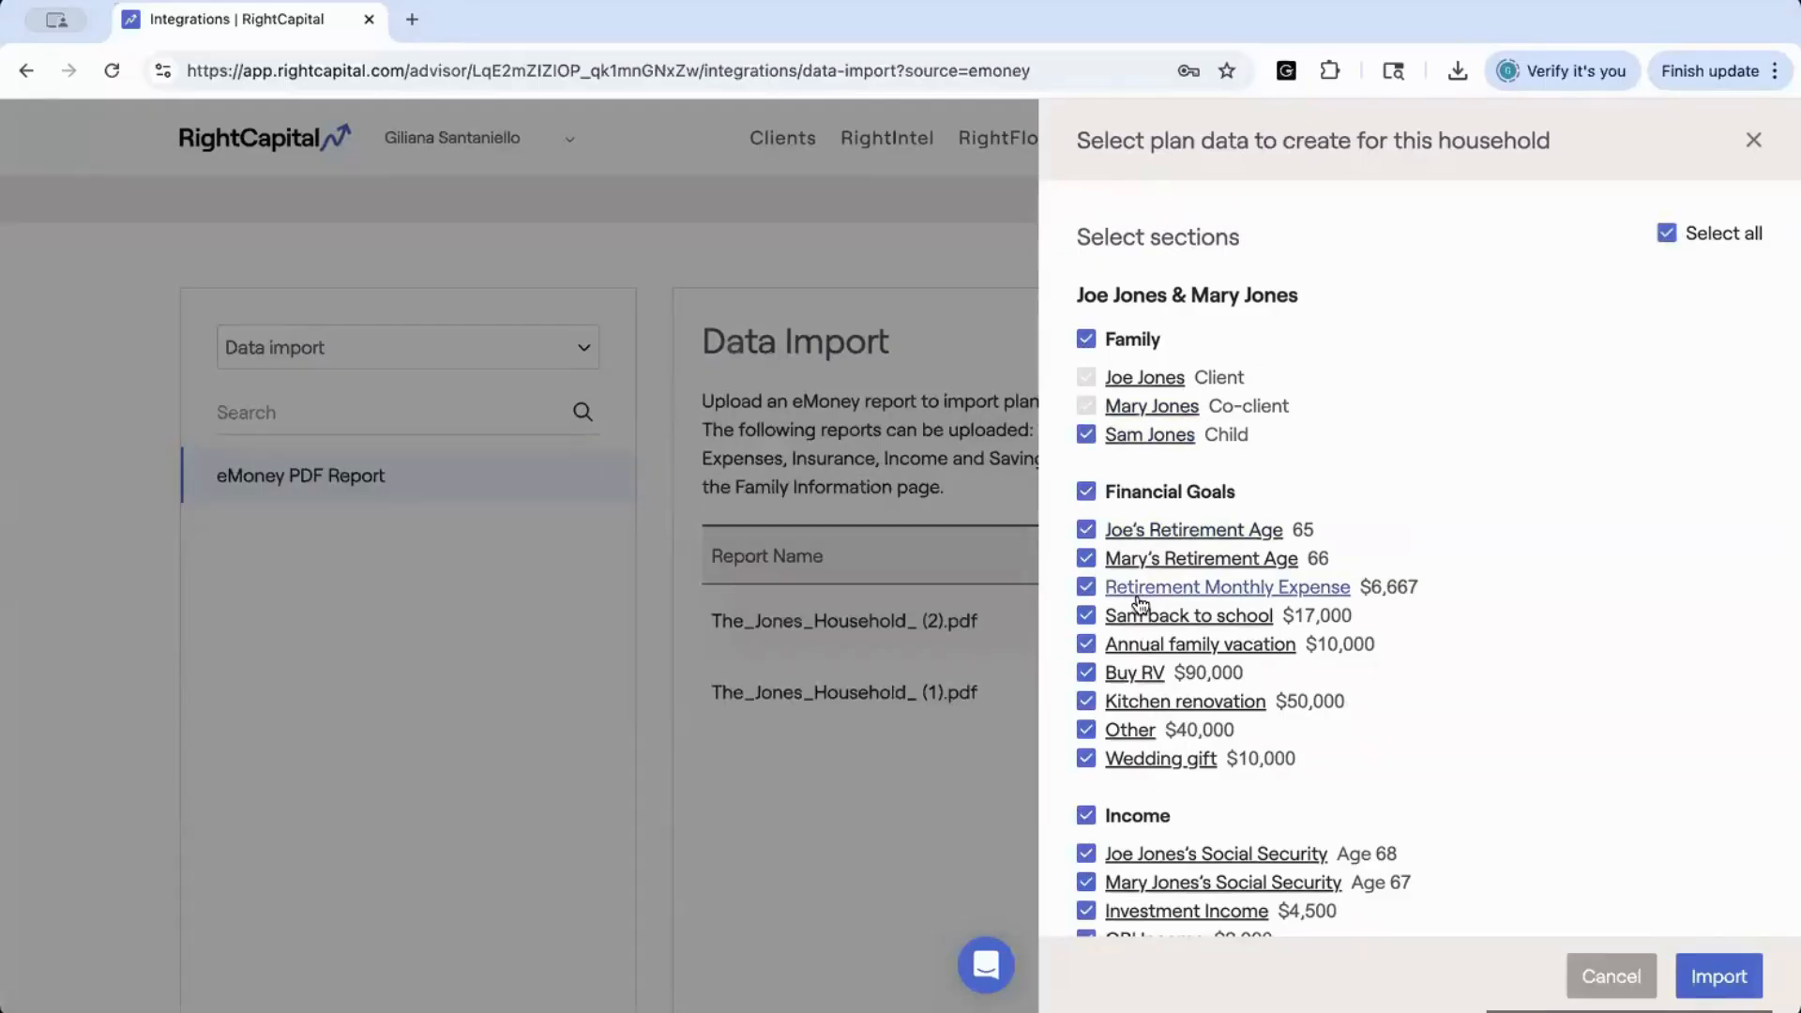
scroll(1140, 603, down, 2)
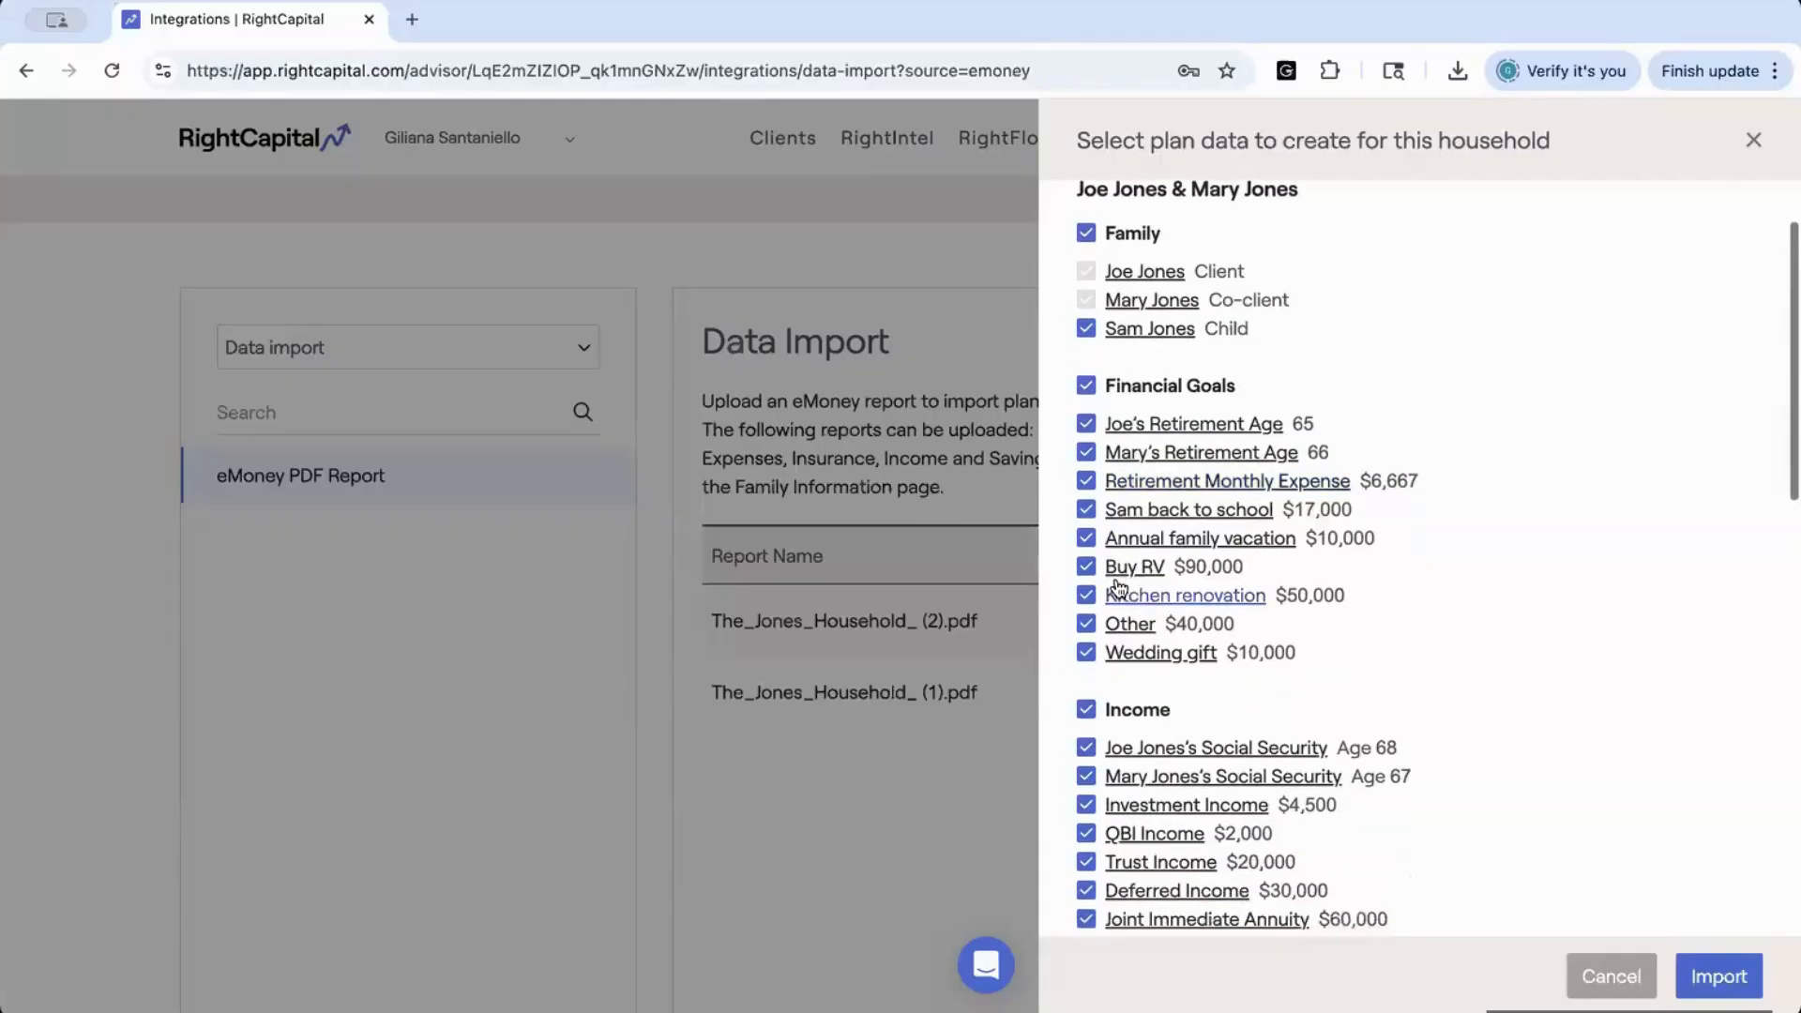
click(1086, 566)
click(1086, 566)
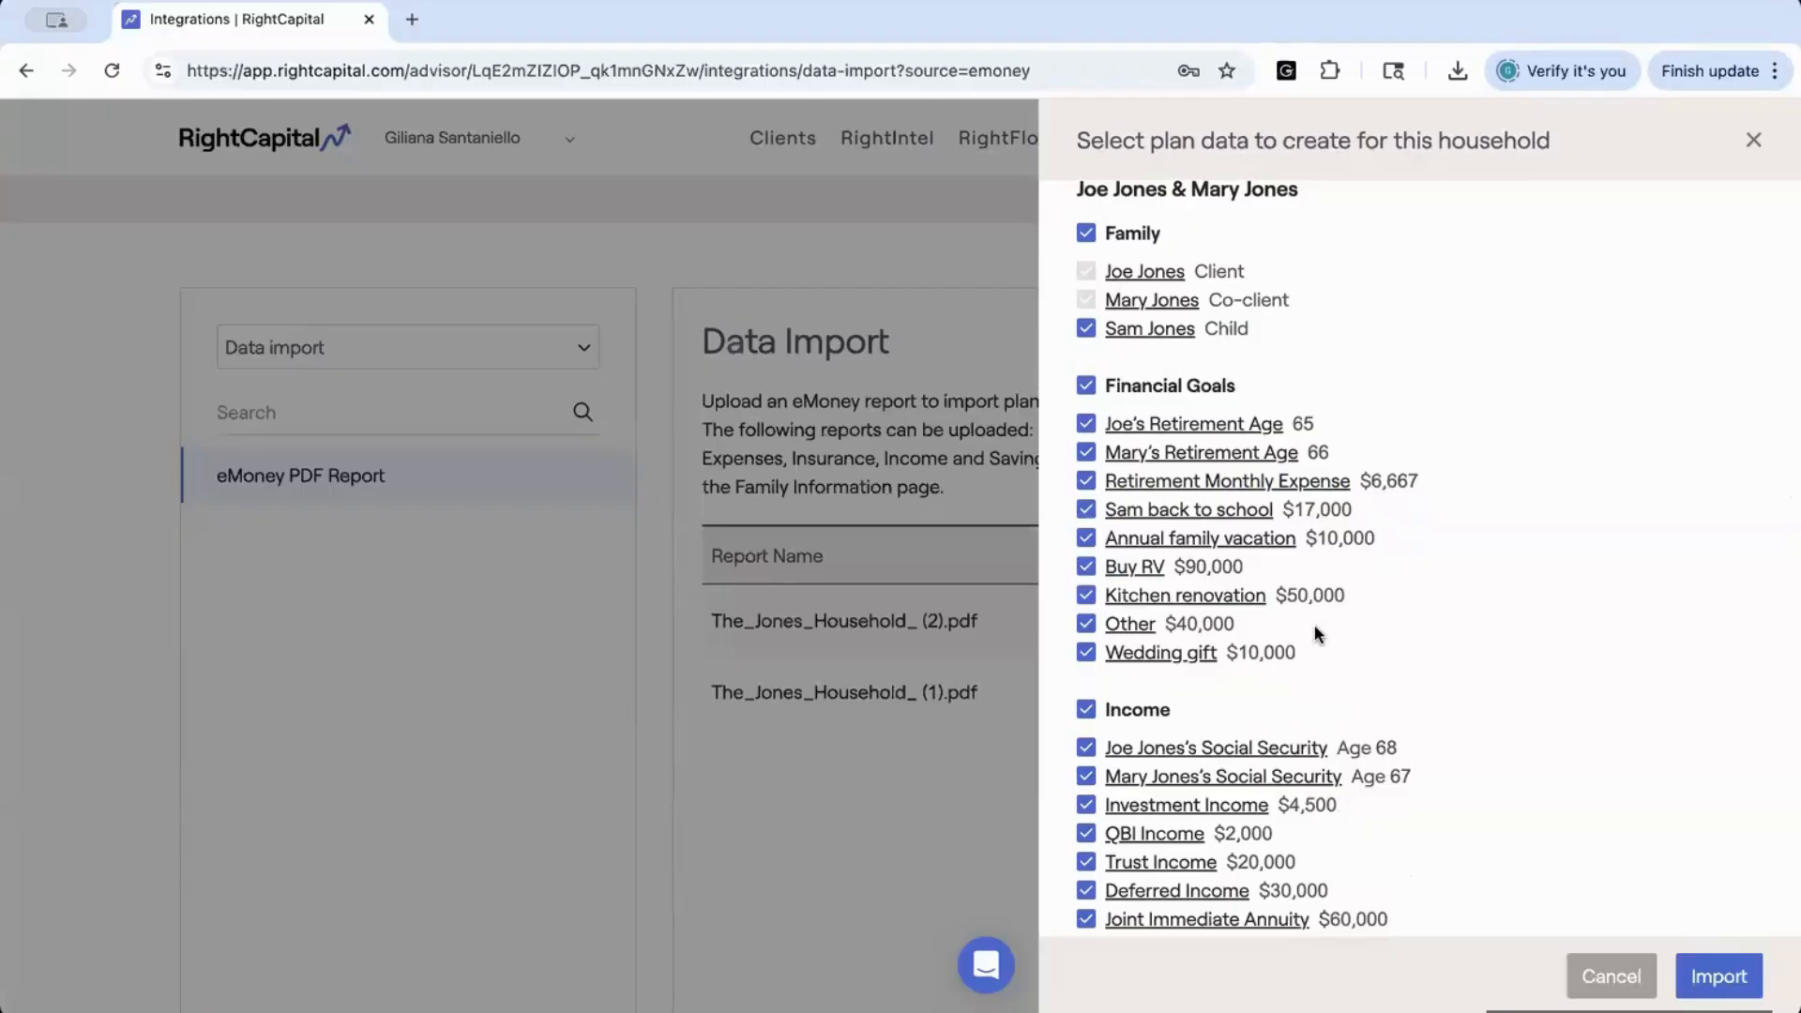
scroll(1314, 626, down, 5)
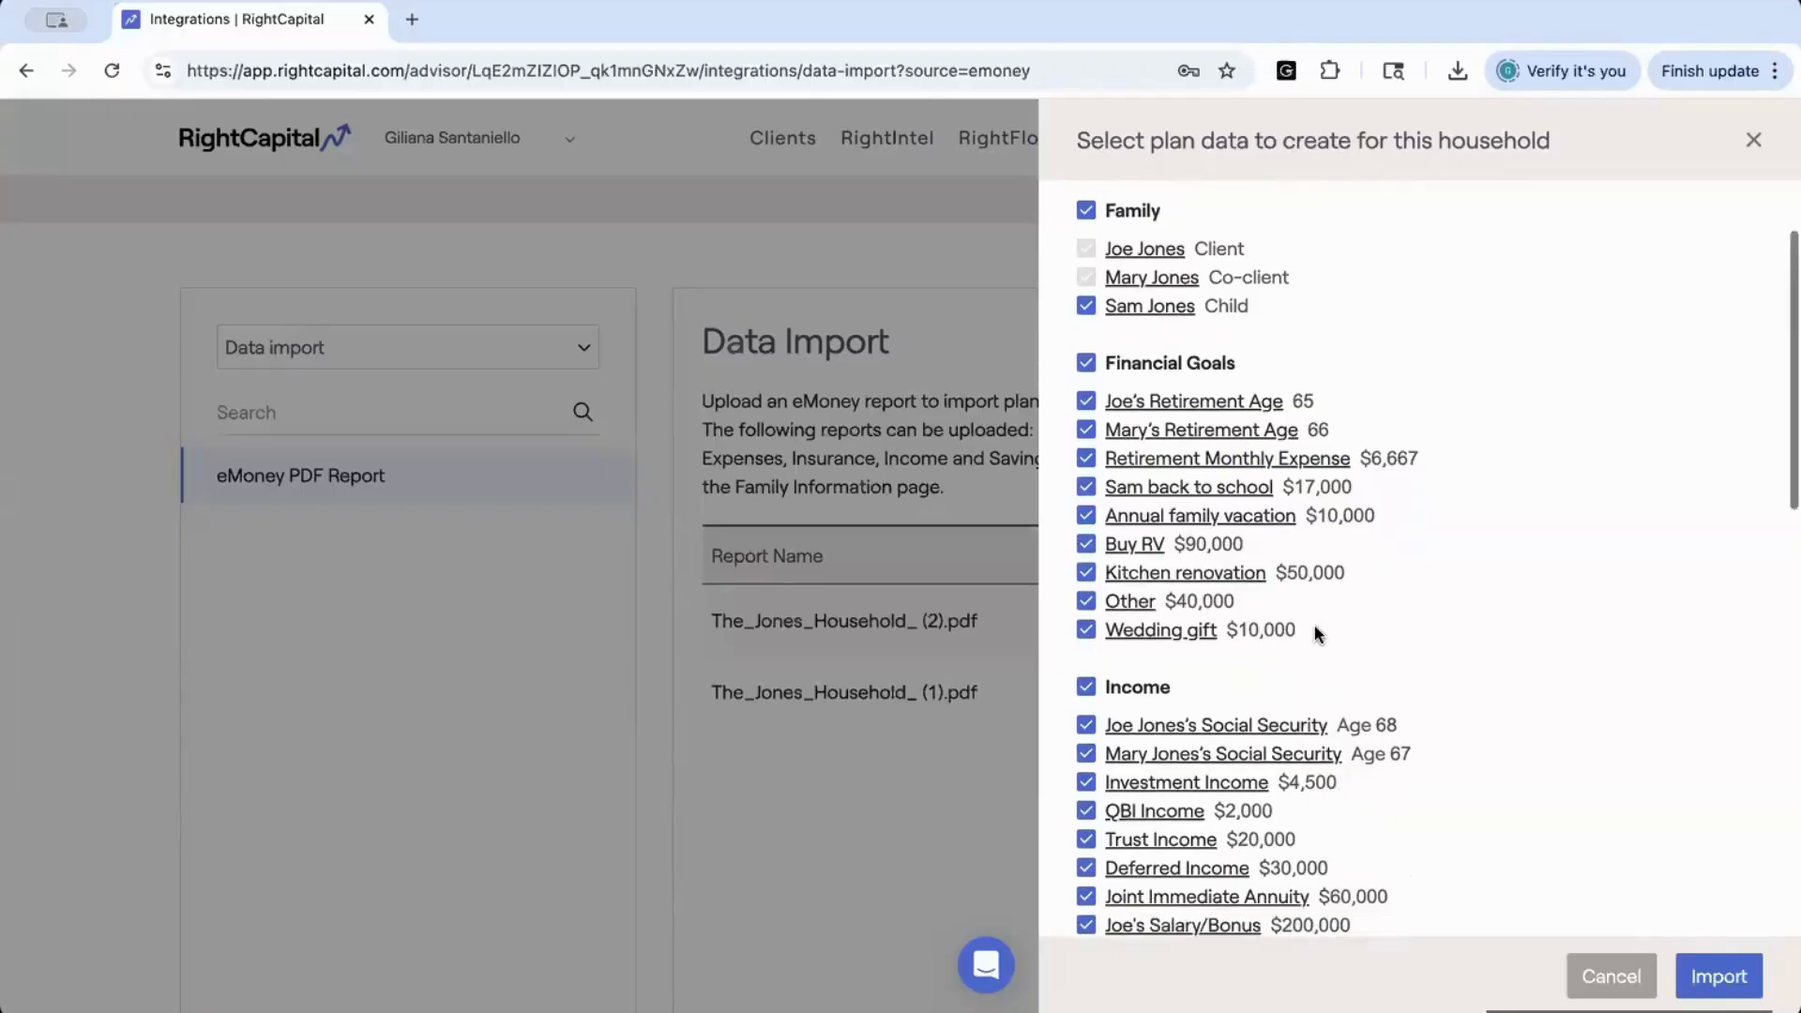
scroll(1315, 634, down, 7)
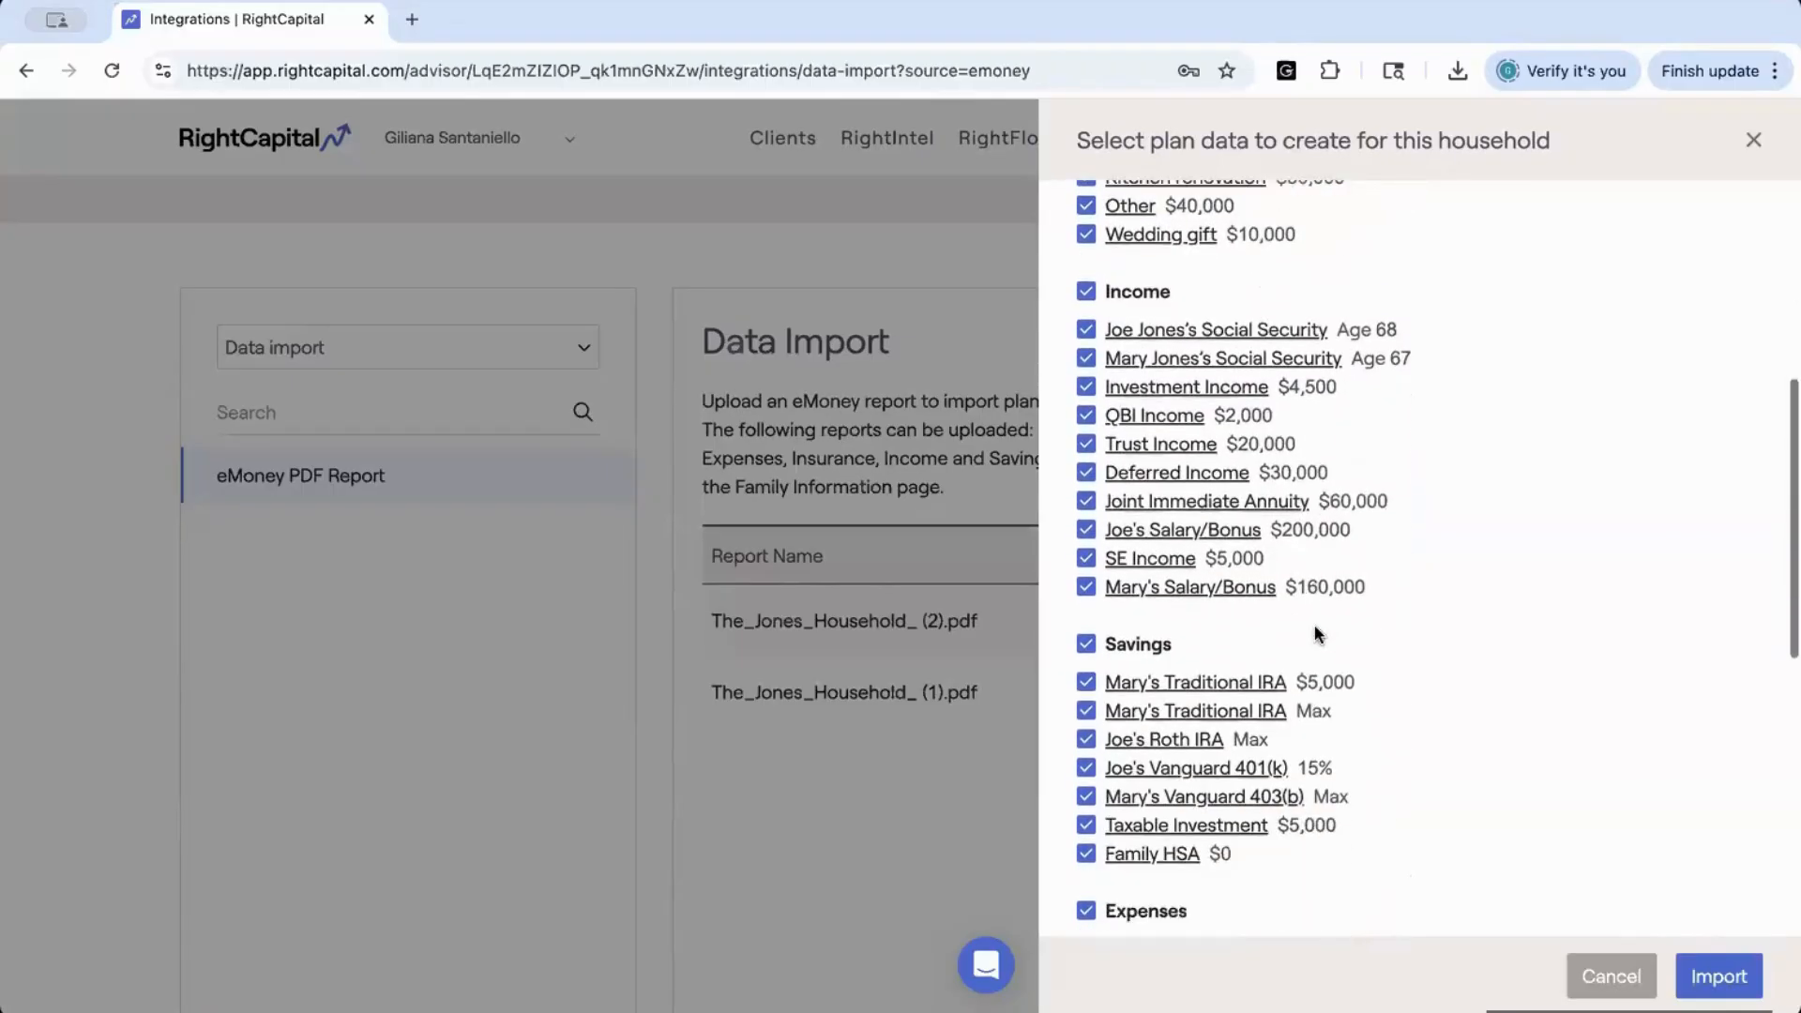
scroll(1314, 625, down, 3)
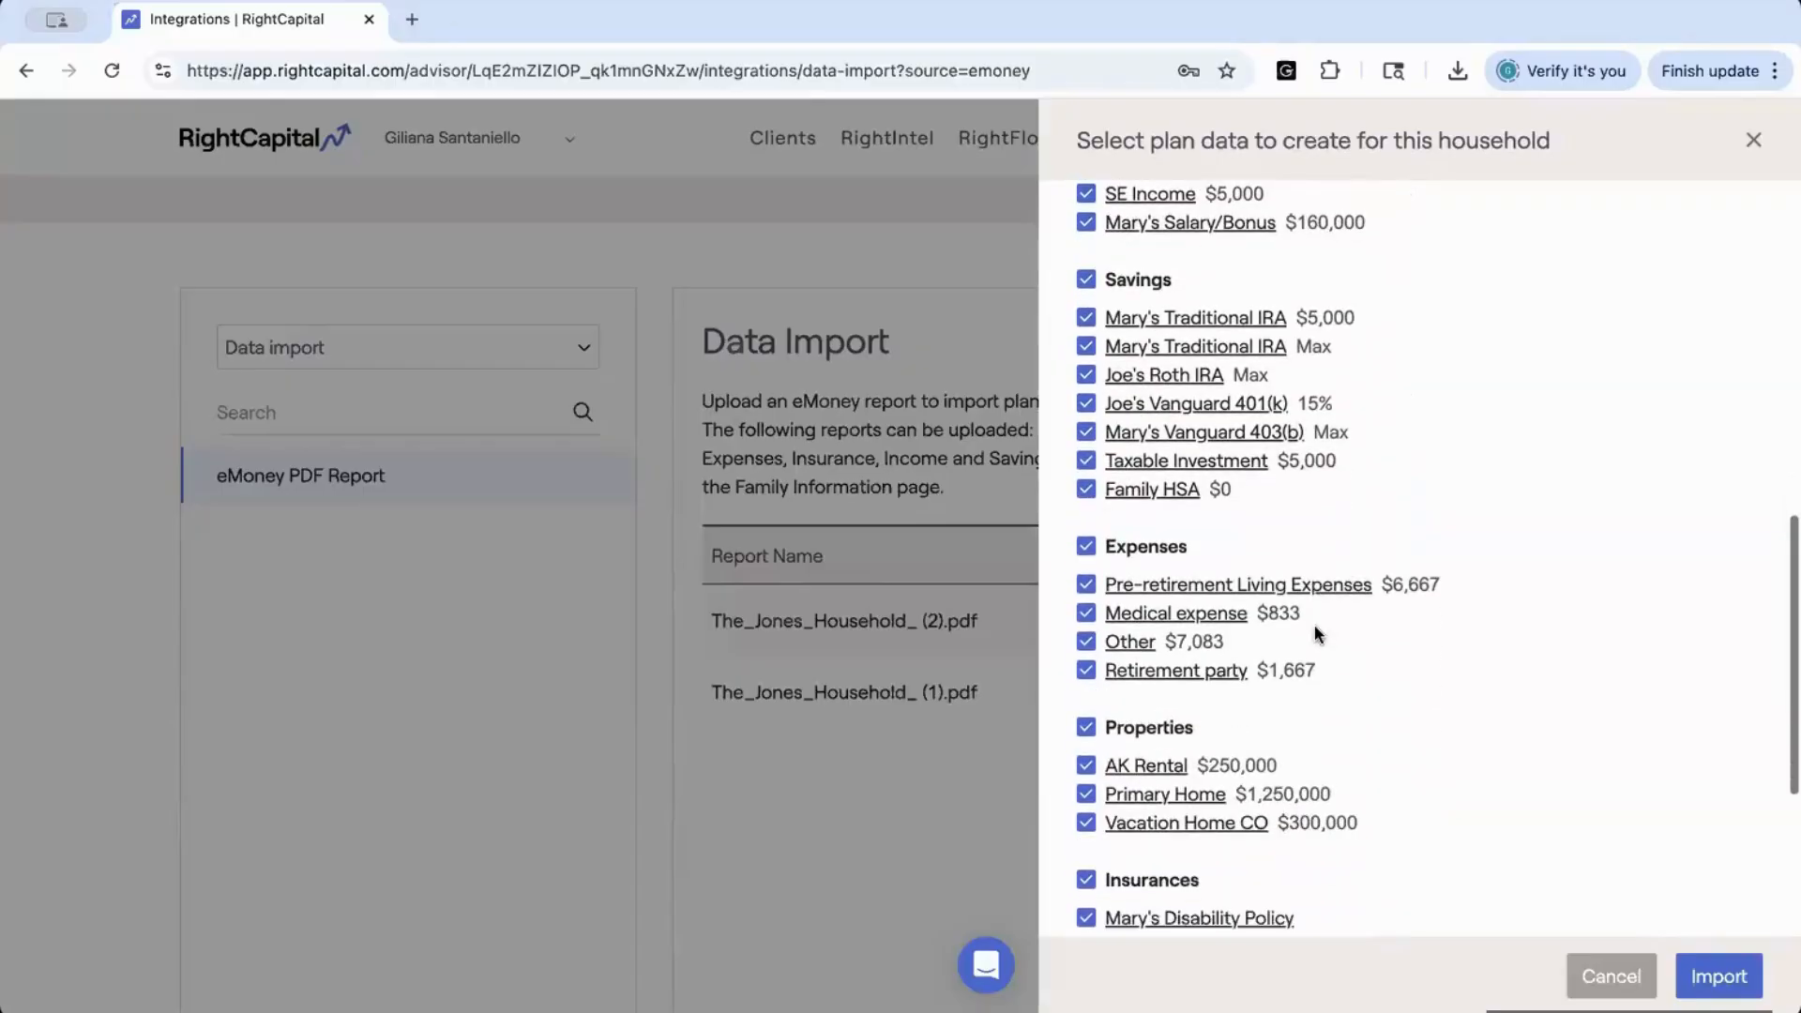
scroll(1314, 625, down, 3)
scroll(1314, 625, down, 2)
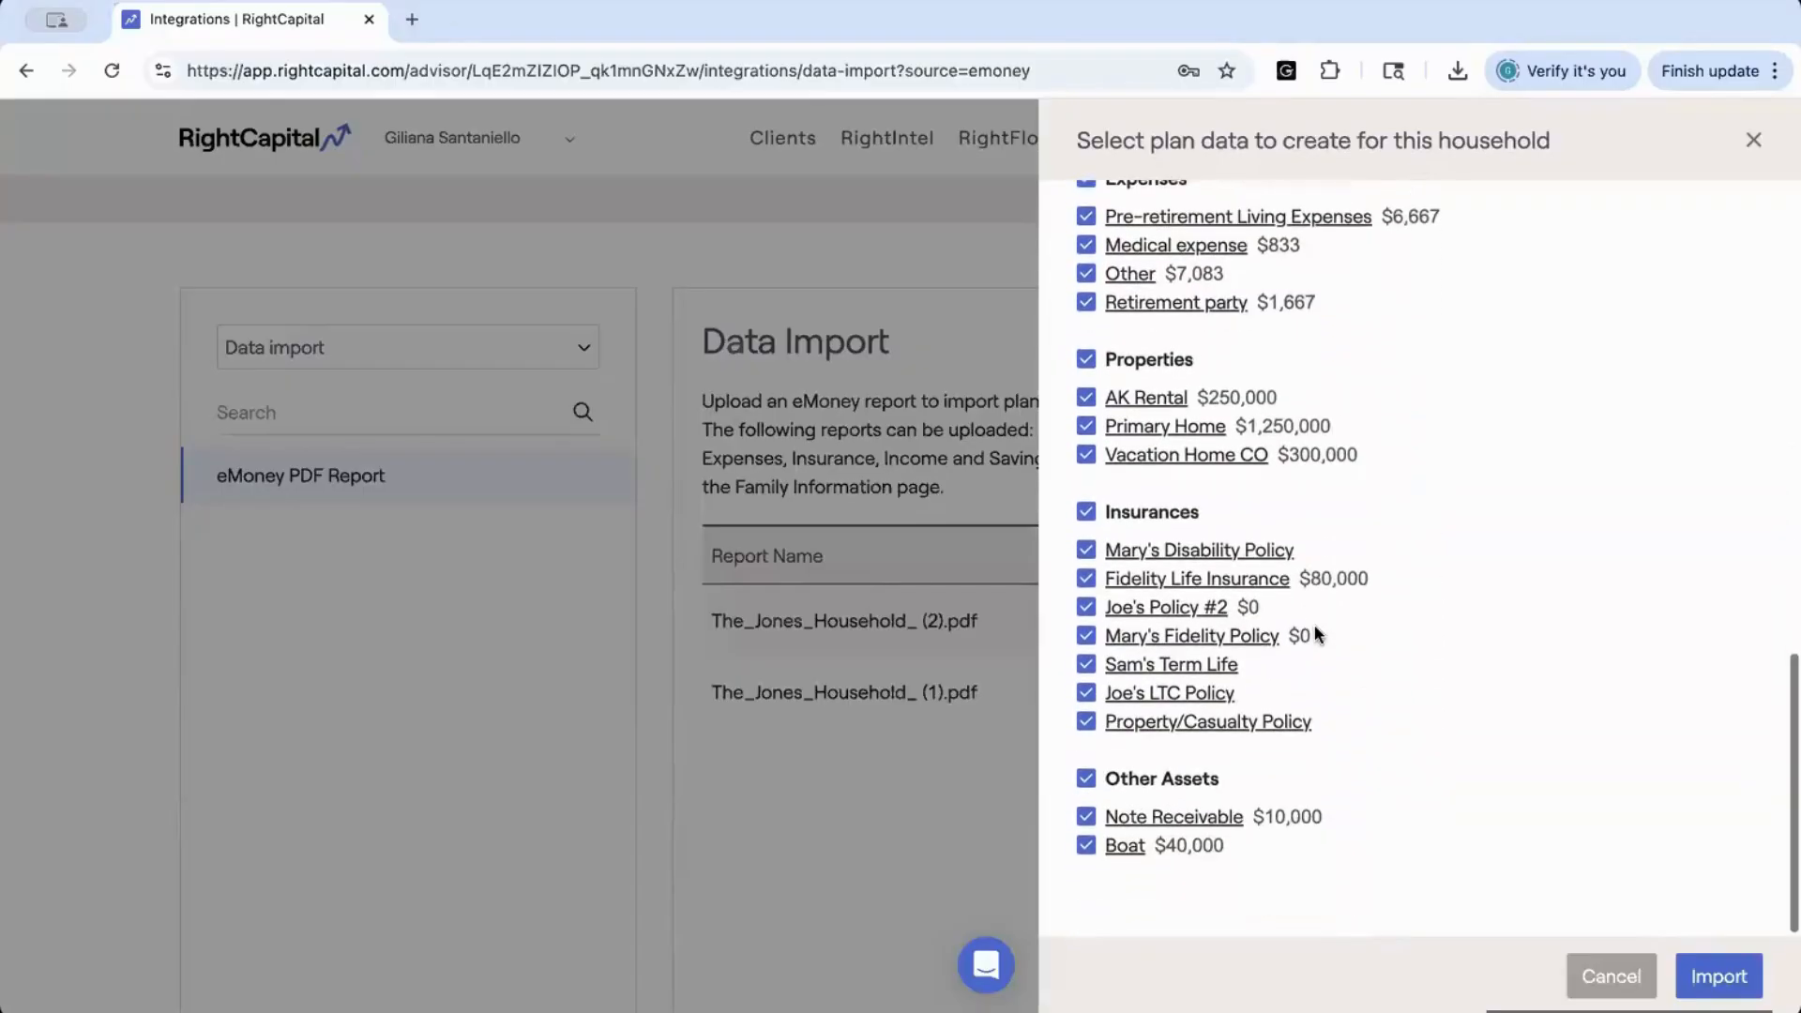
click(1690, 960)
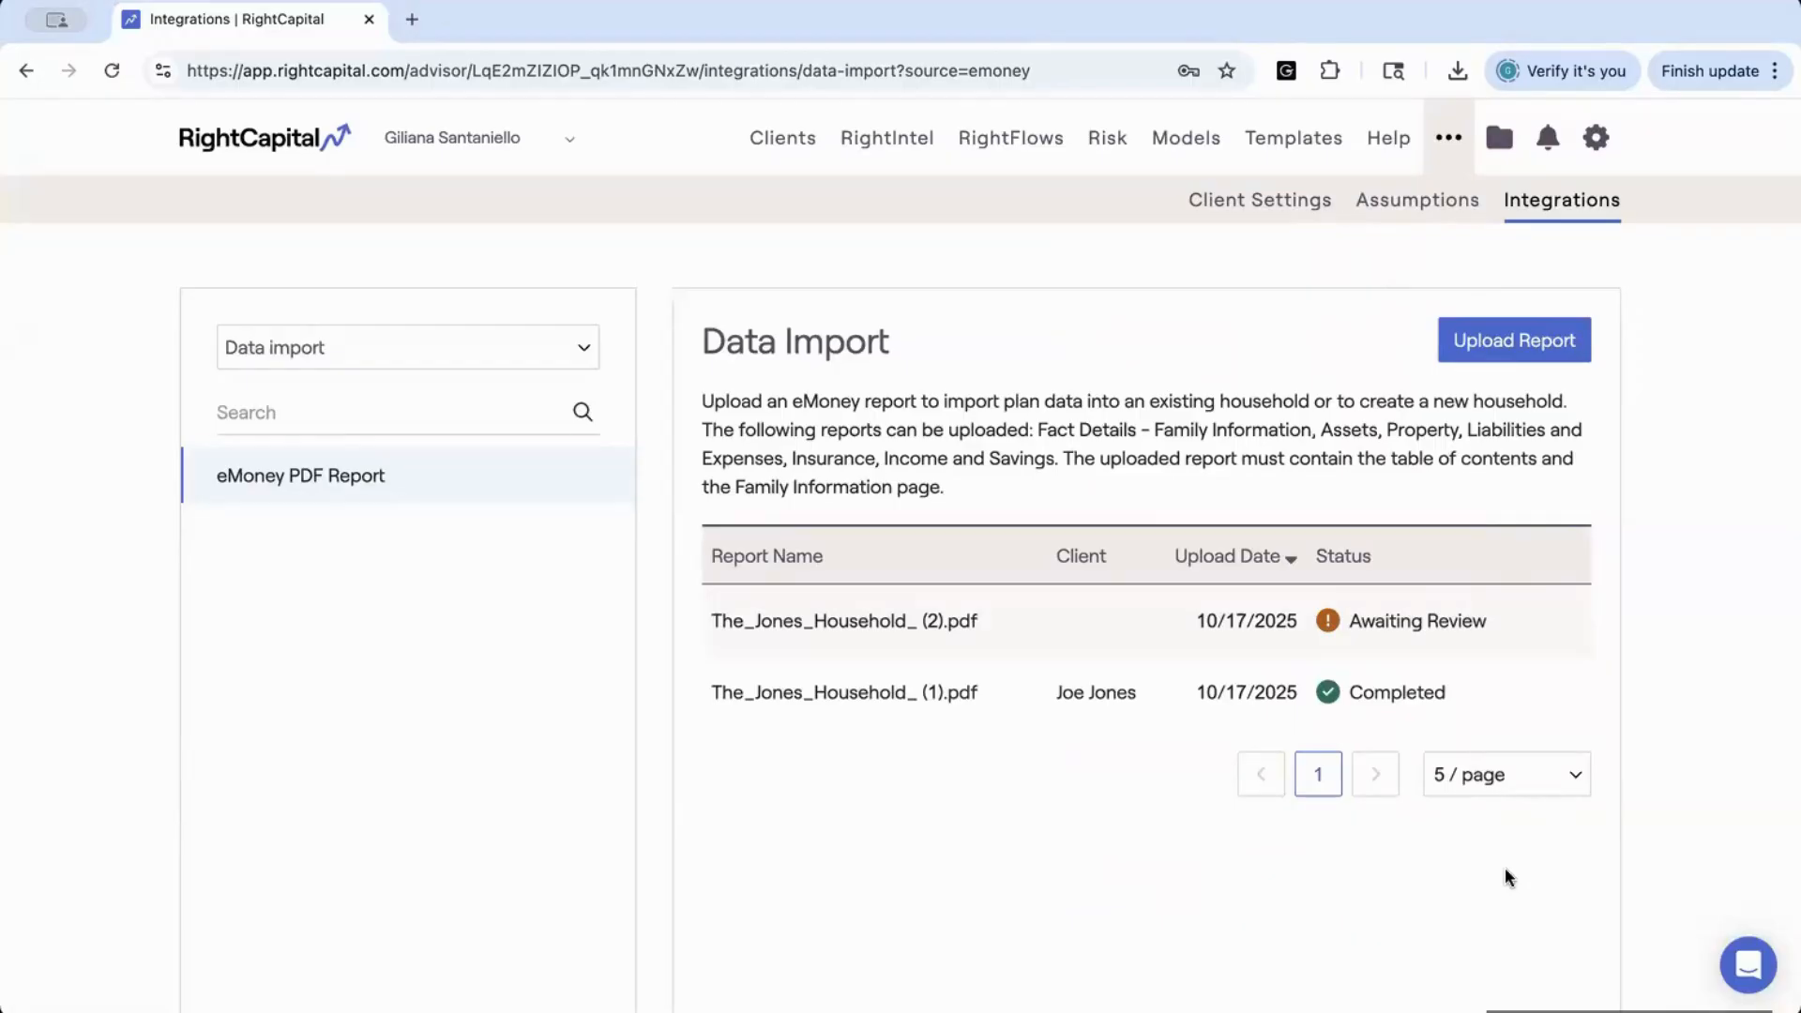
Check the completed report's additional options and open the imported client's plan from its entry
mouse_move(1081, 700)
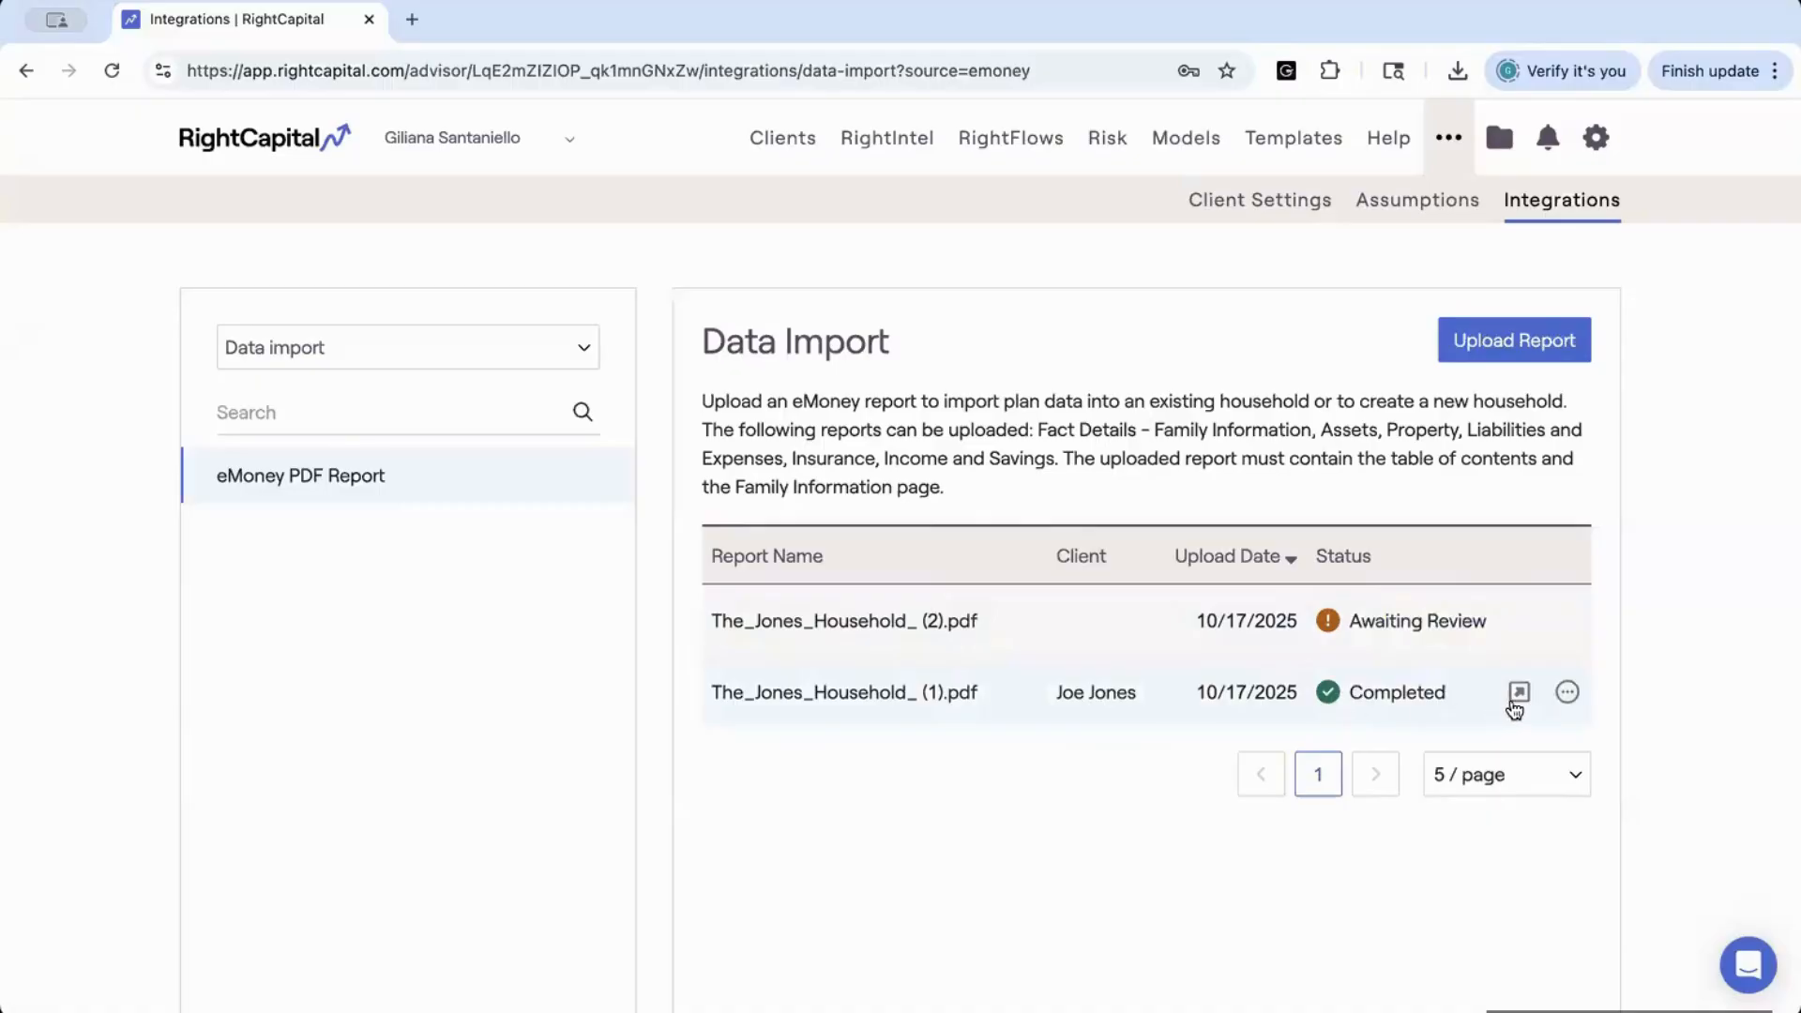
click(1566, 696)
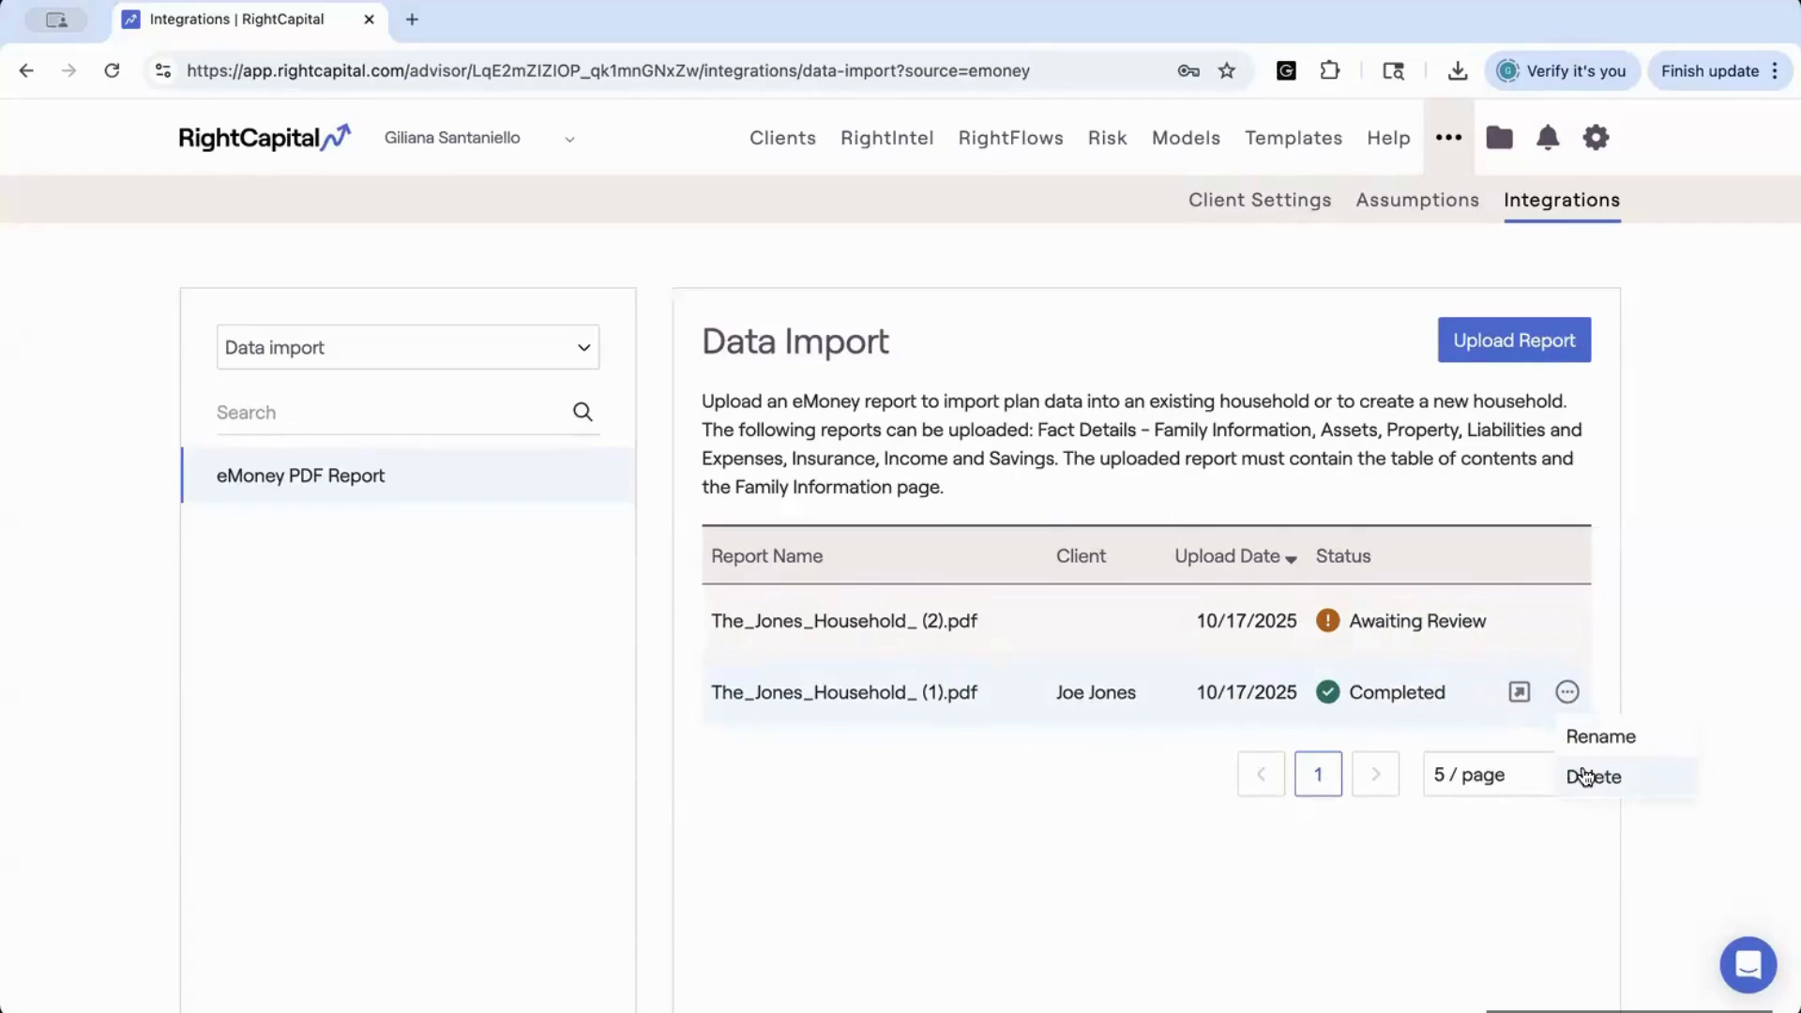
click(1520, 694)
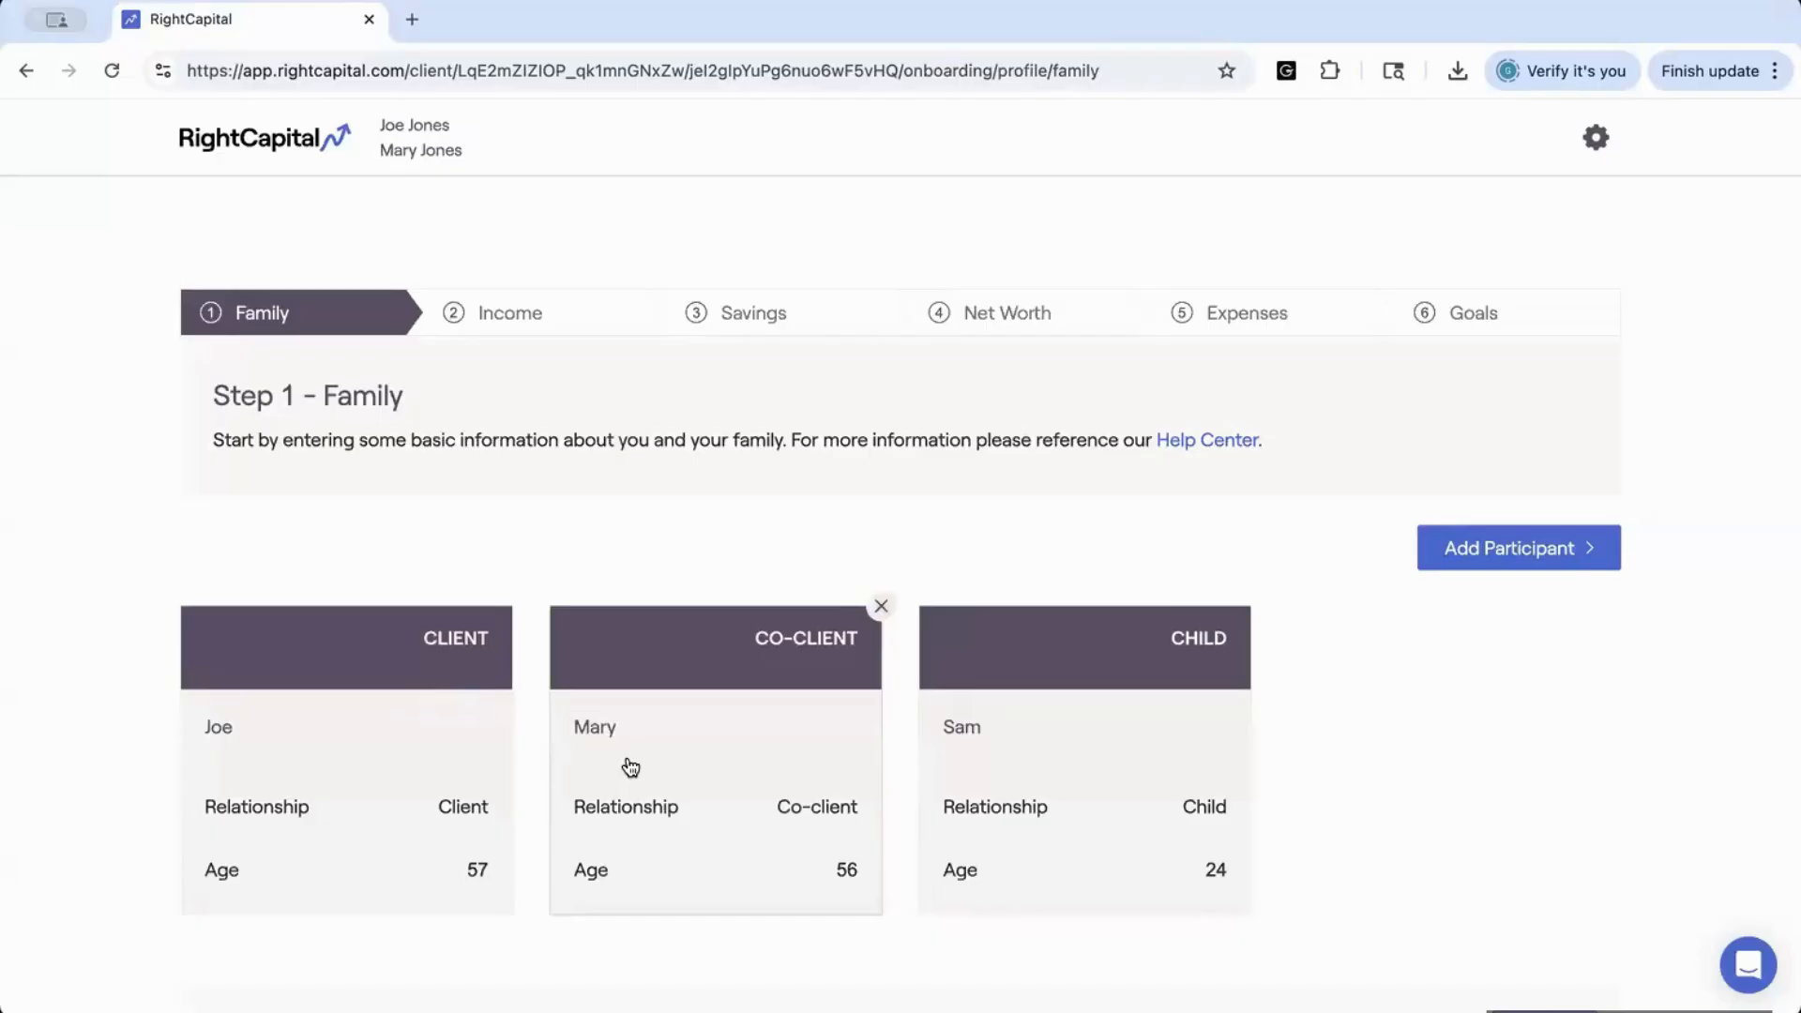
View the primary client's profile details and the participant types that can be added to the family
click(427, 773)
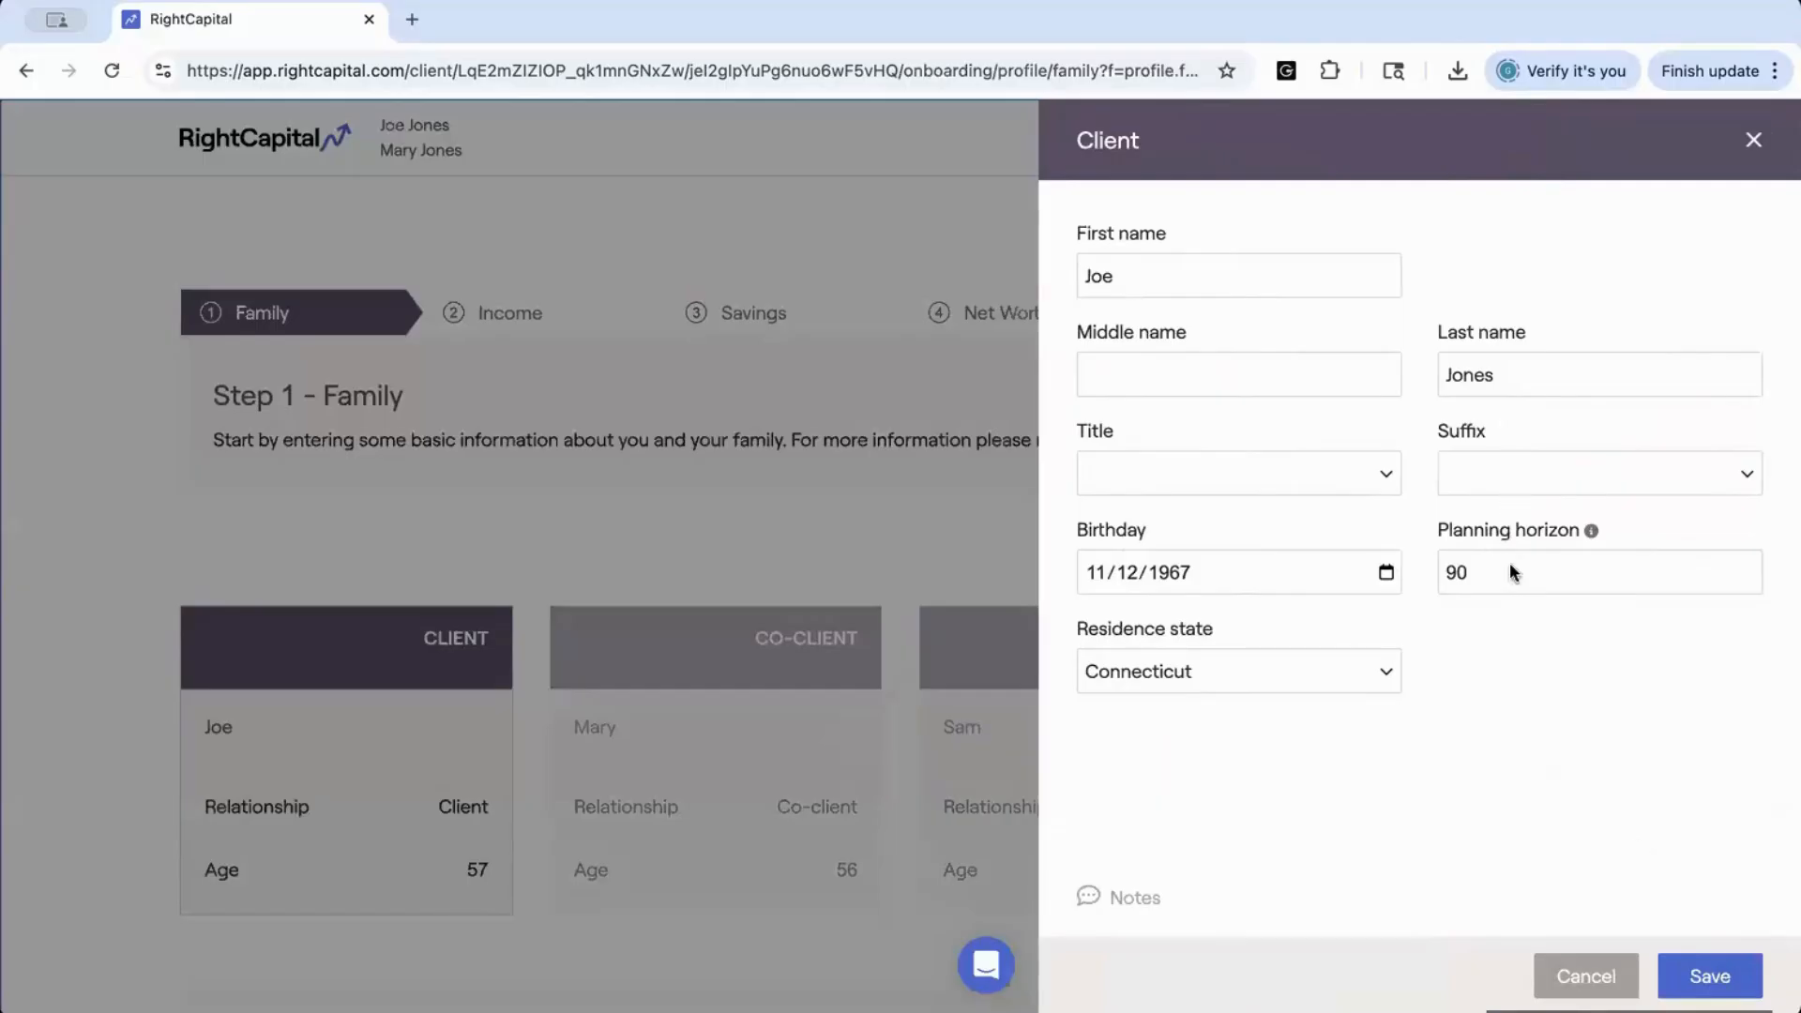
click(1753, 141)
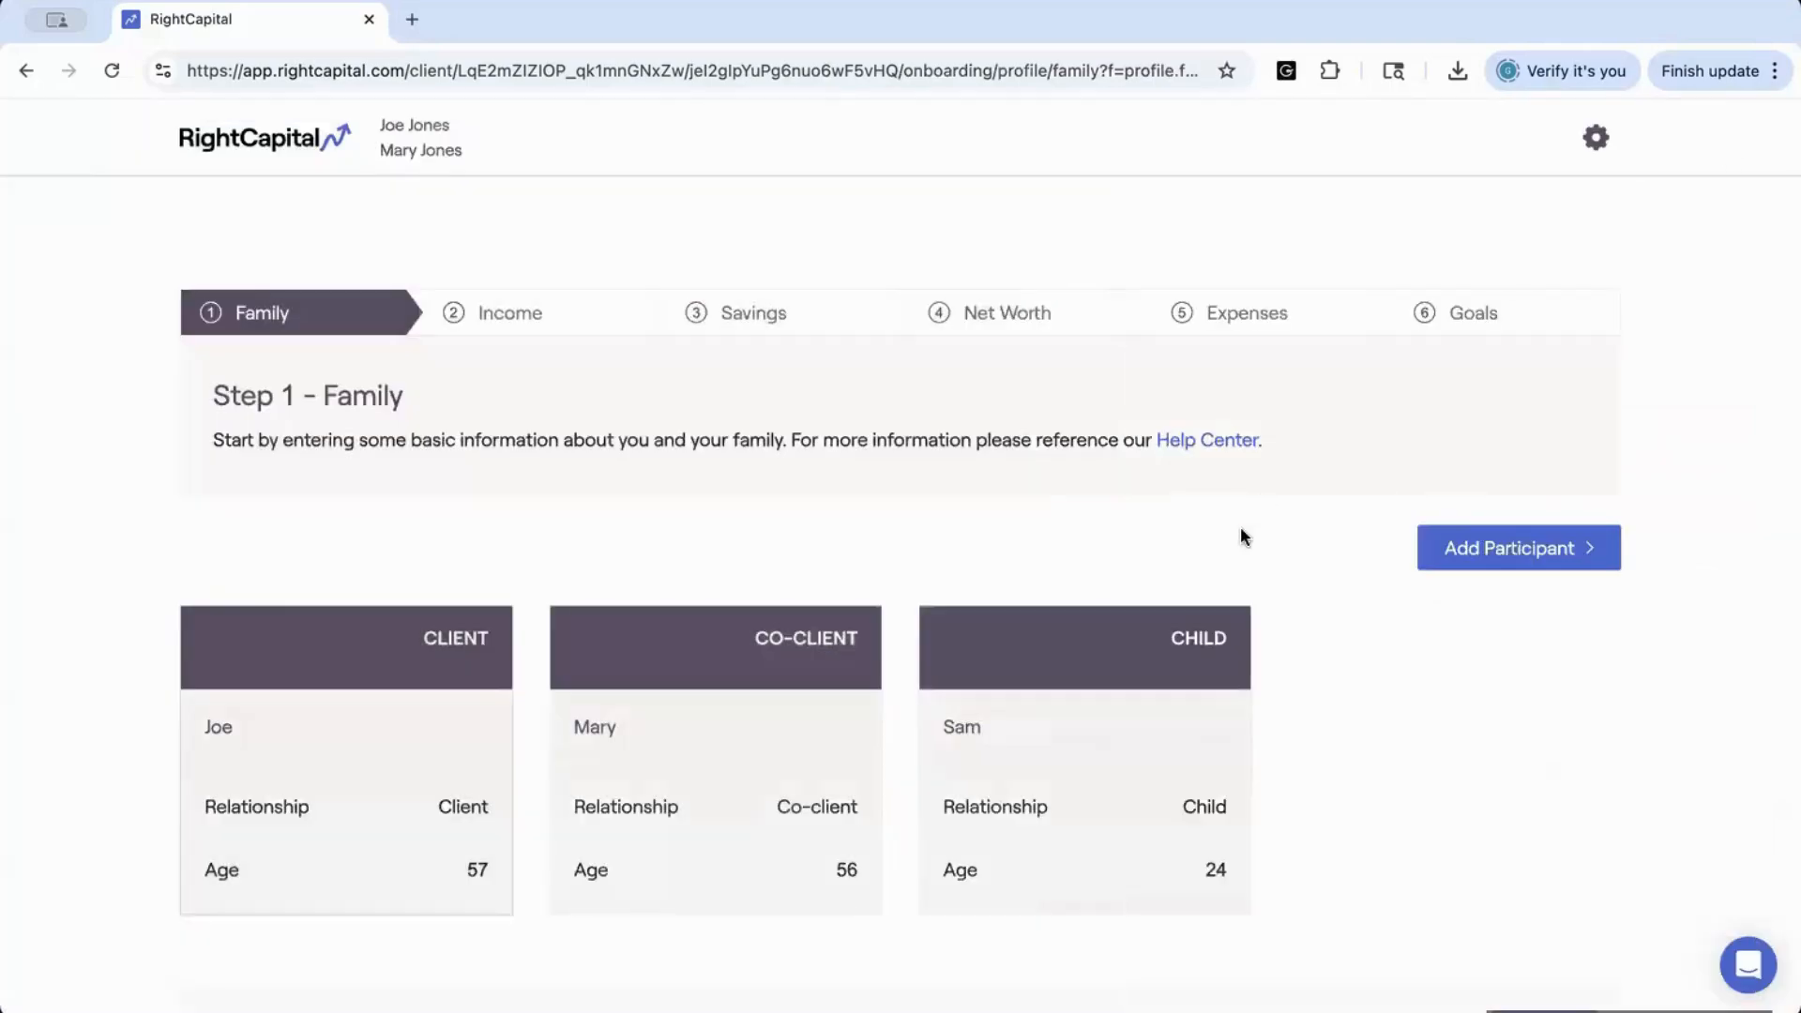
scroll(1241, 530, down, 2)
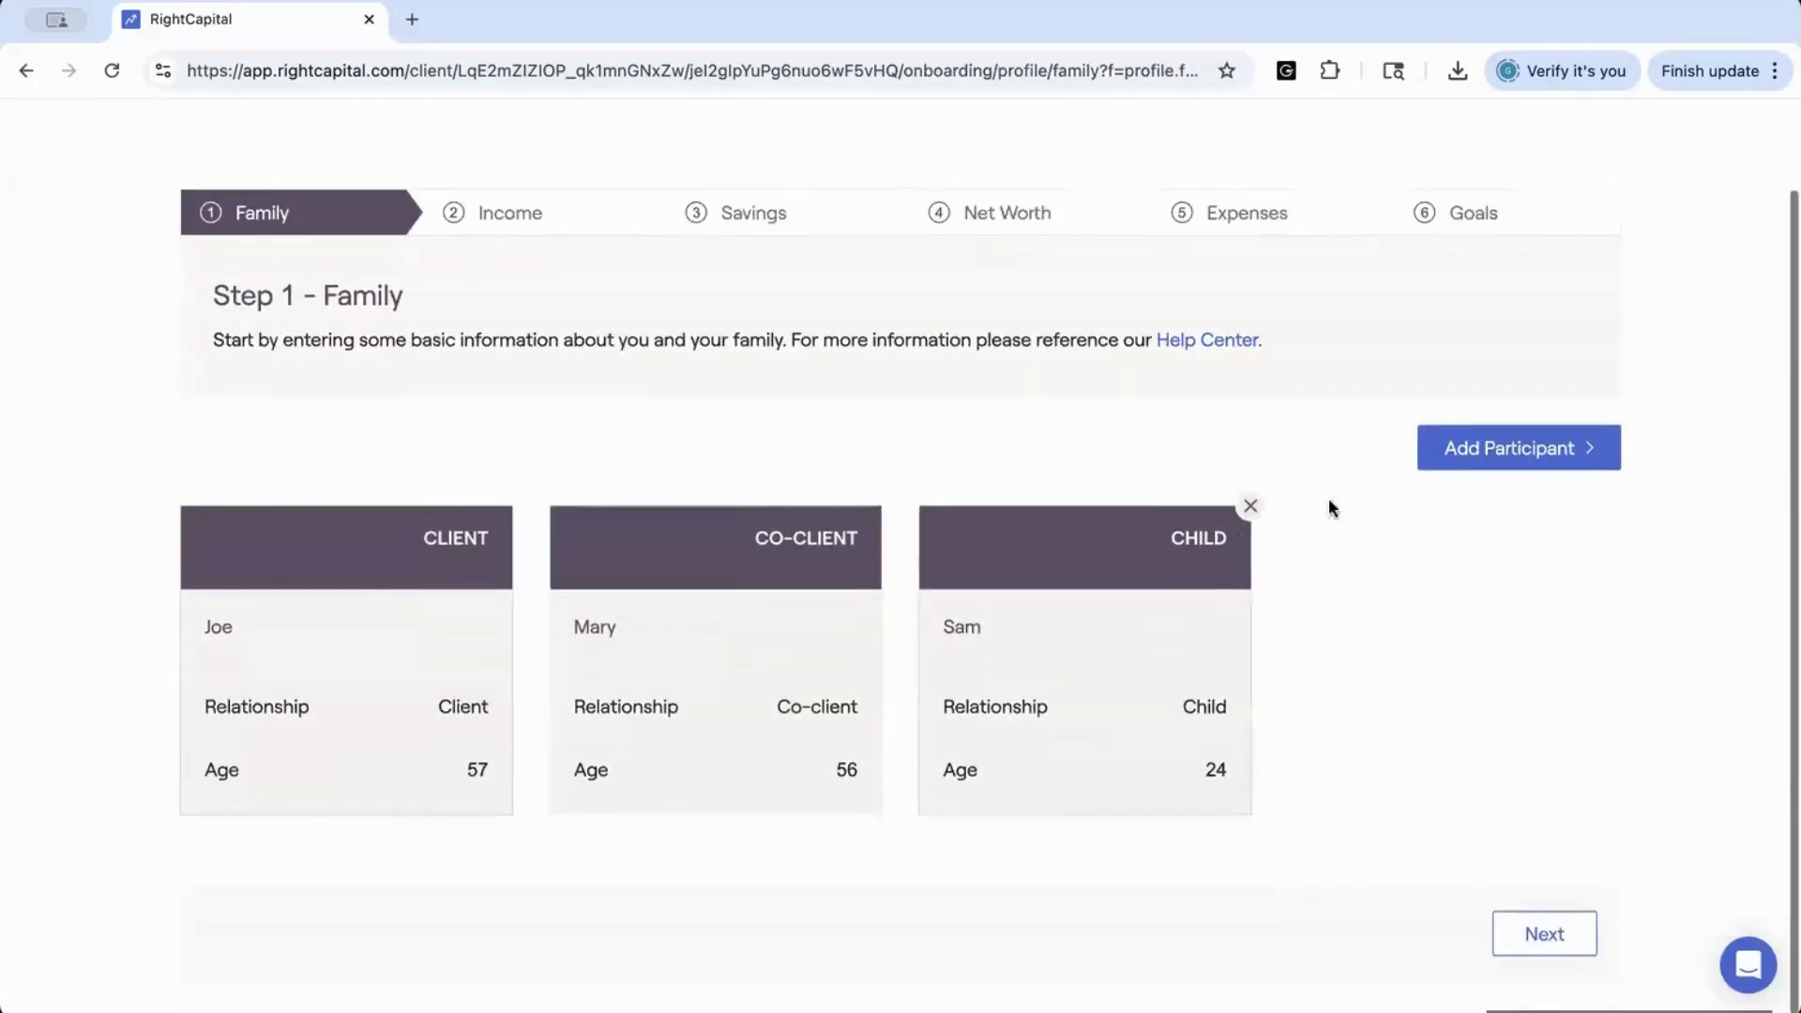
click(1446, 466)
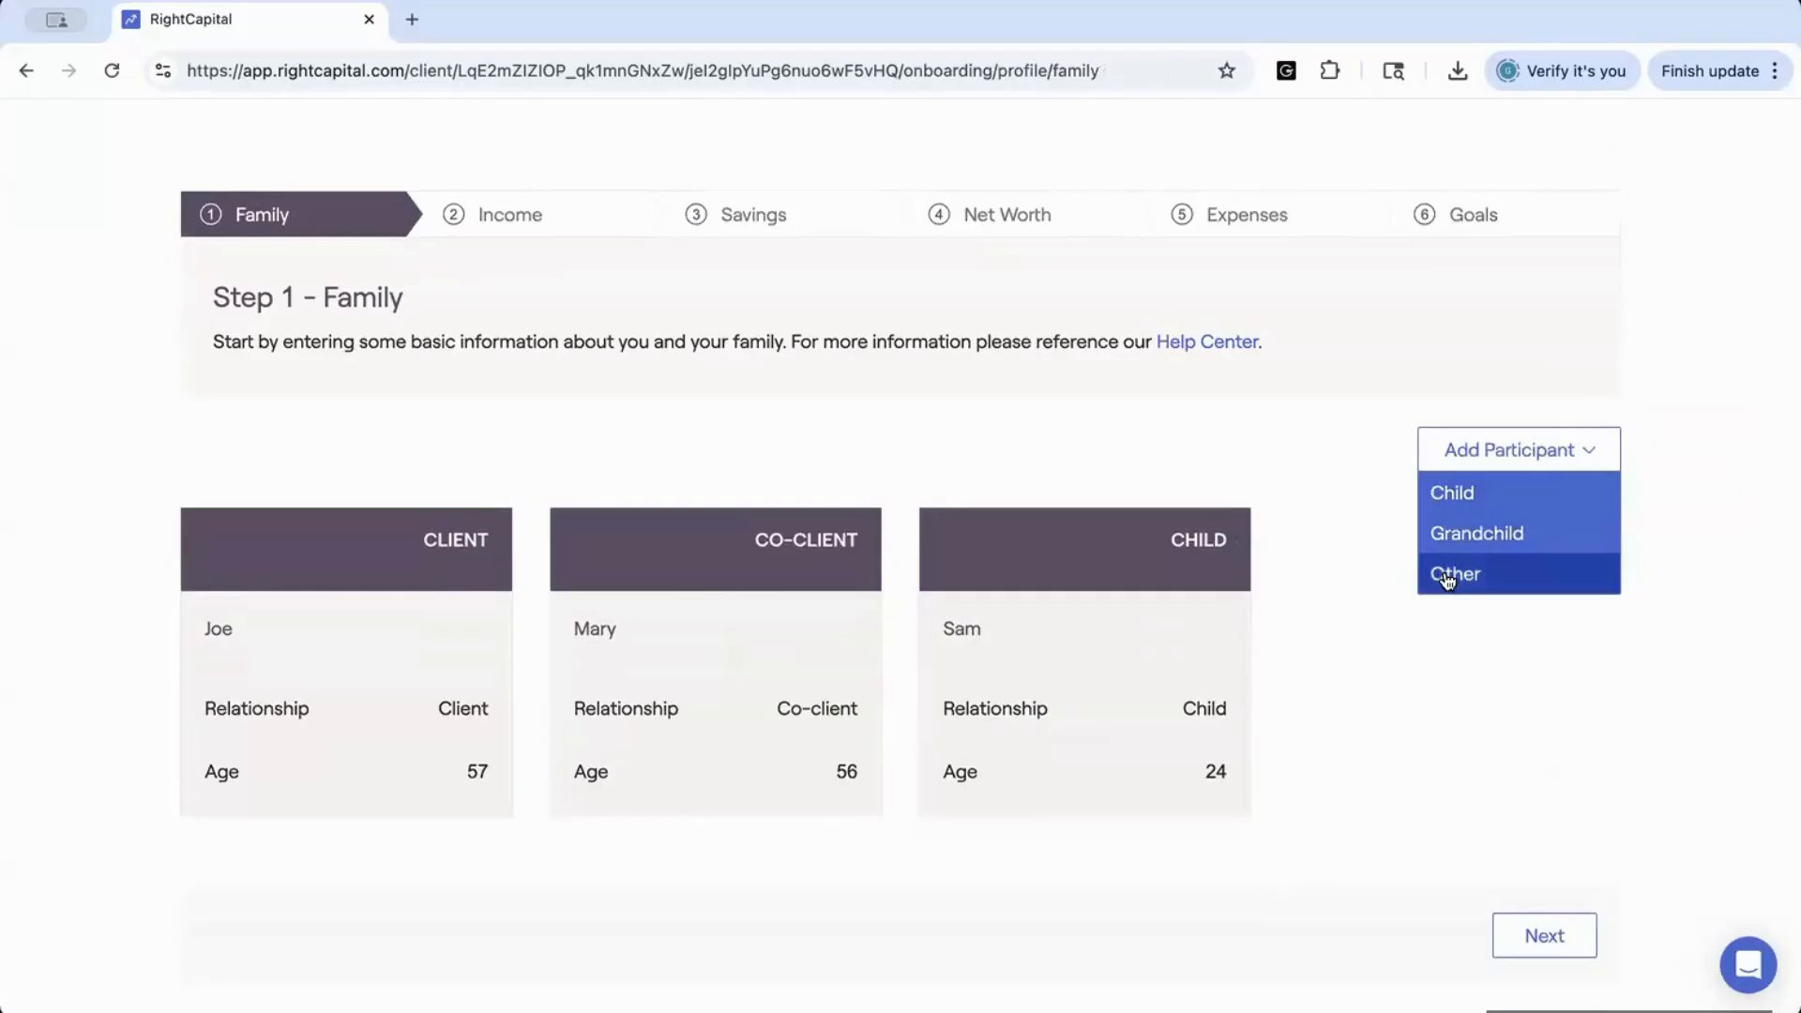
click(1442, 666)
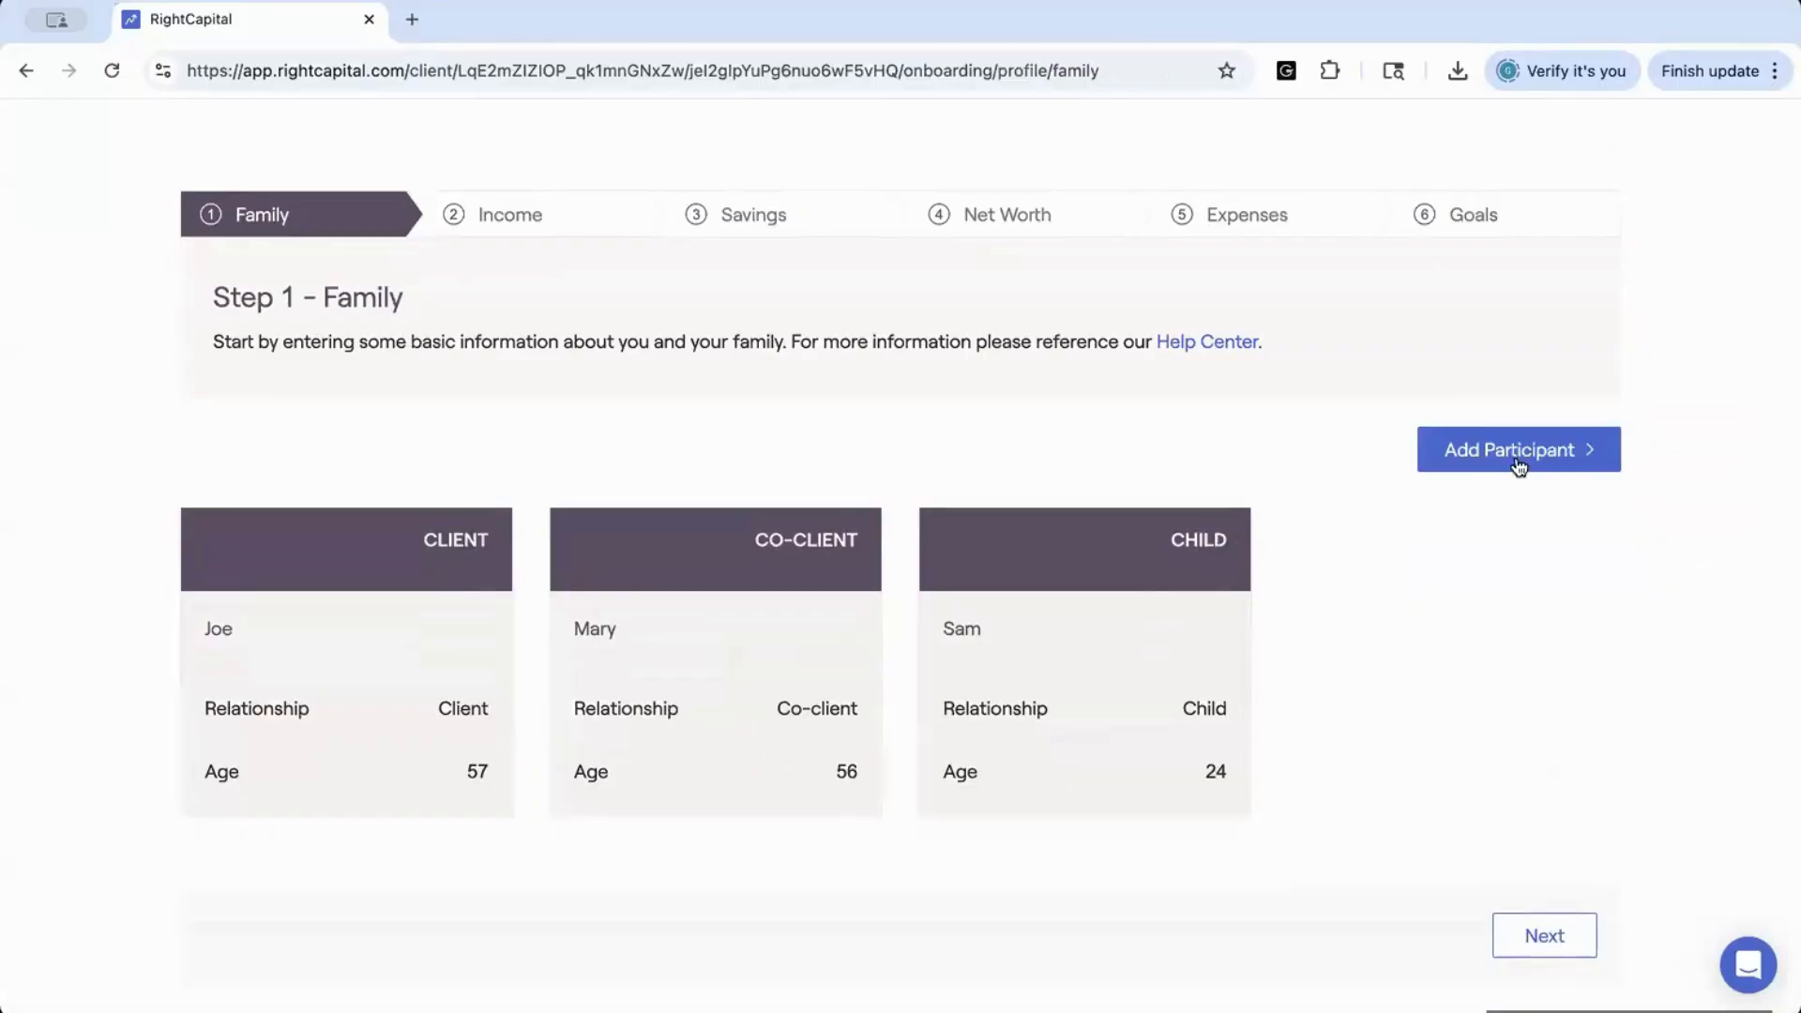
Advance to the Income step, review the Investment Income entry's details including its annual amount, and save the entry
mouse_move(1118, 601)
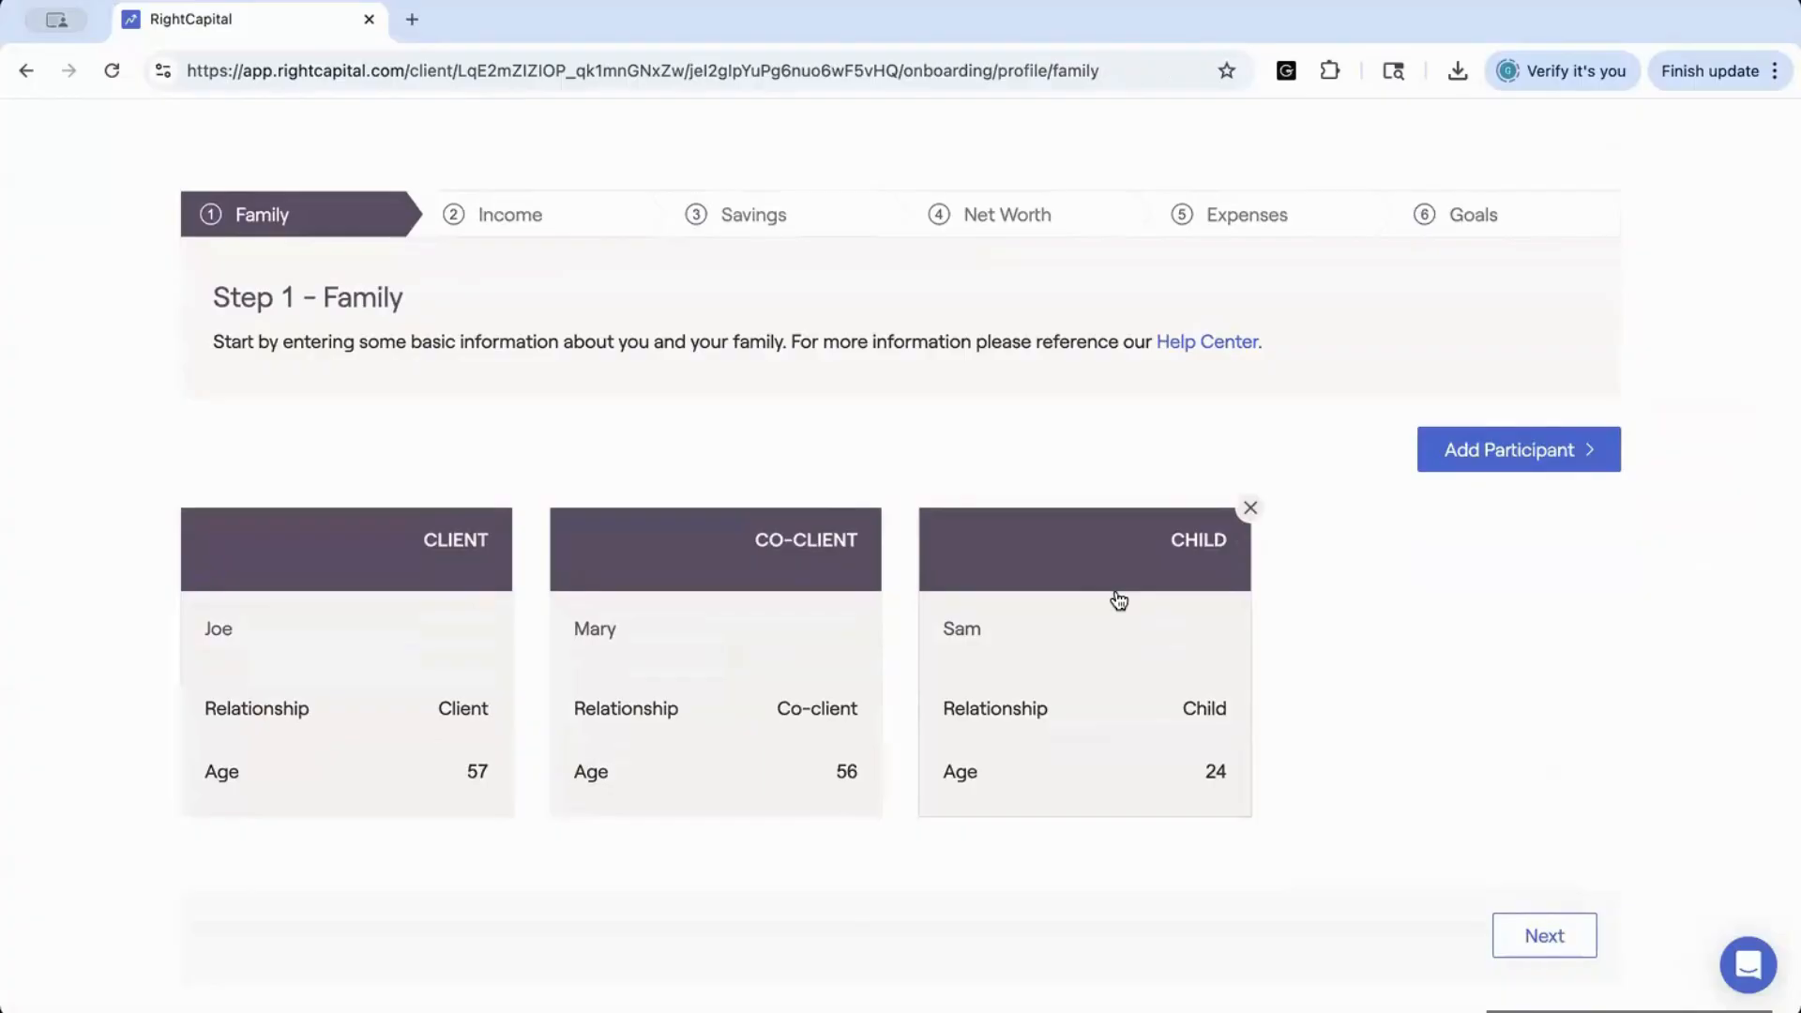
click(1543, 950)
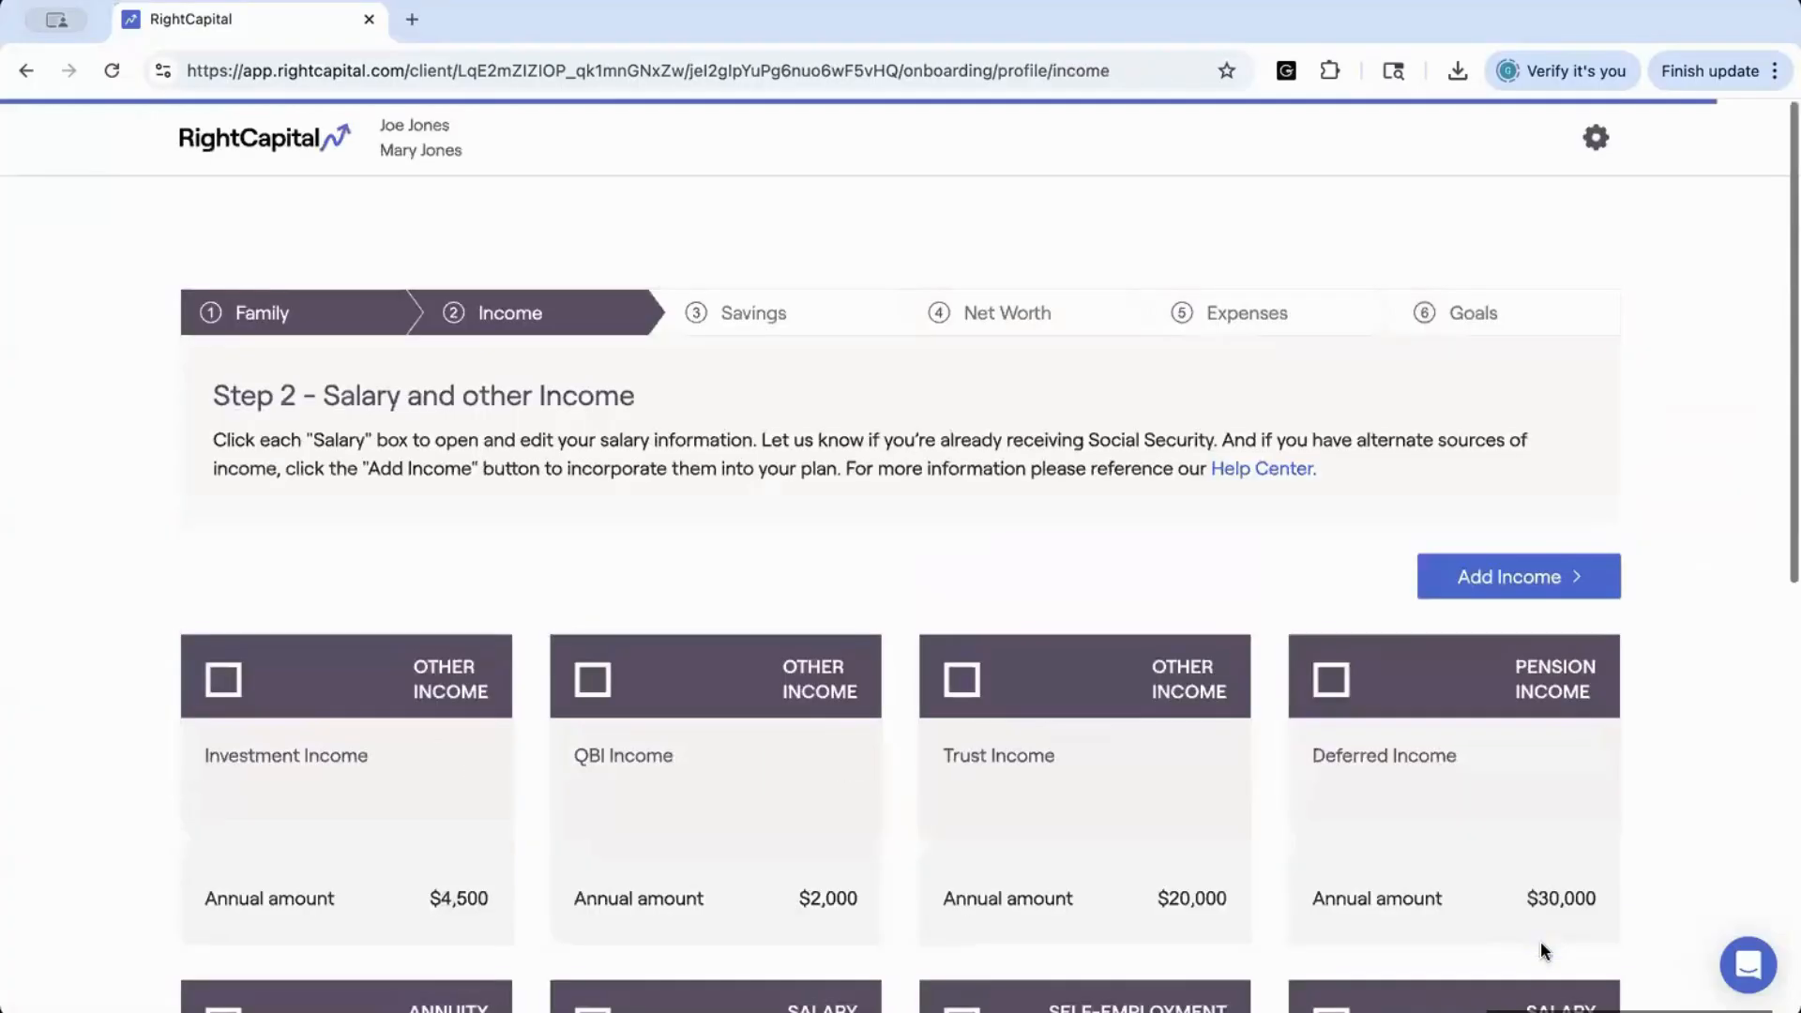
scroll(957, 392, down, 3)
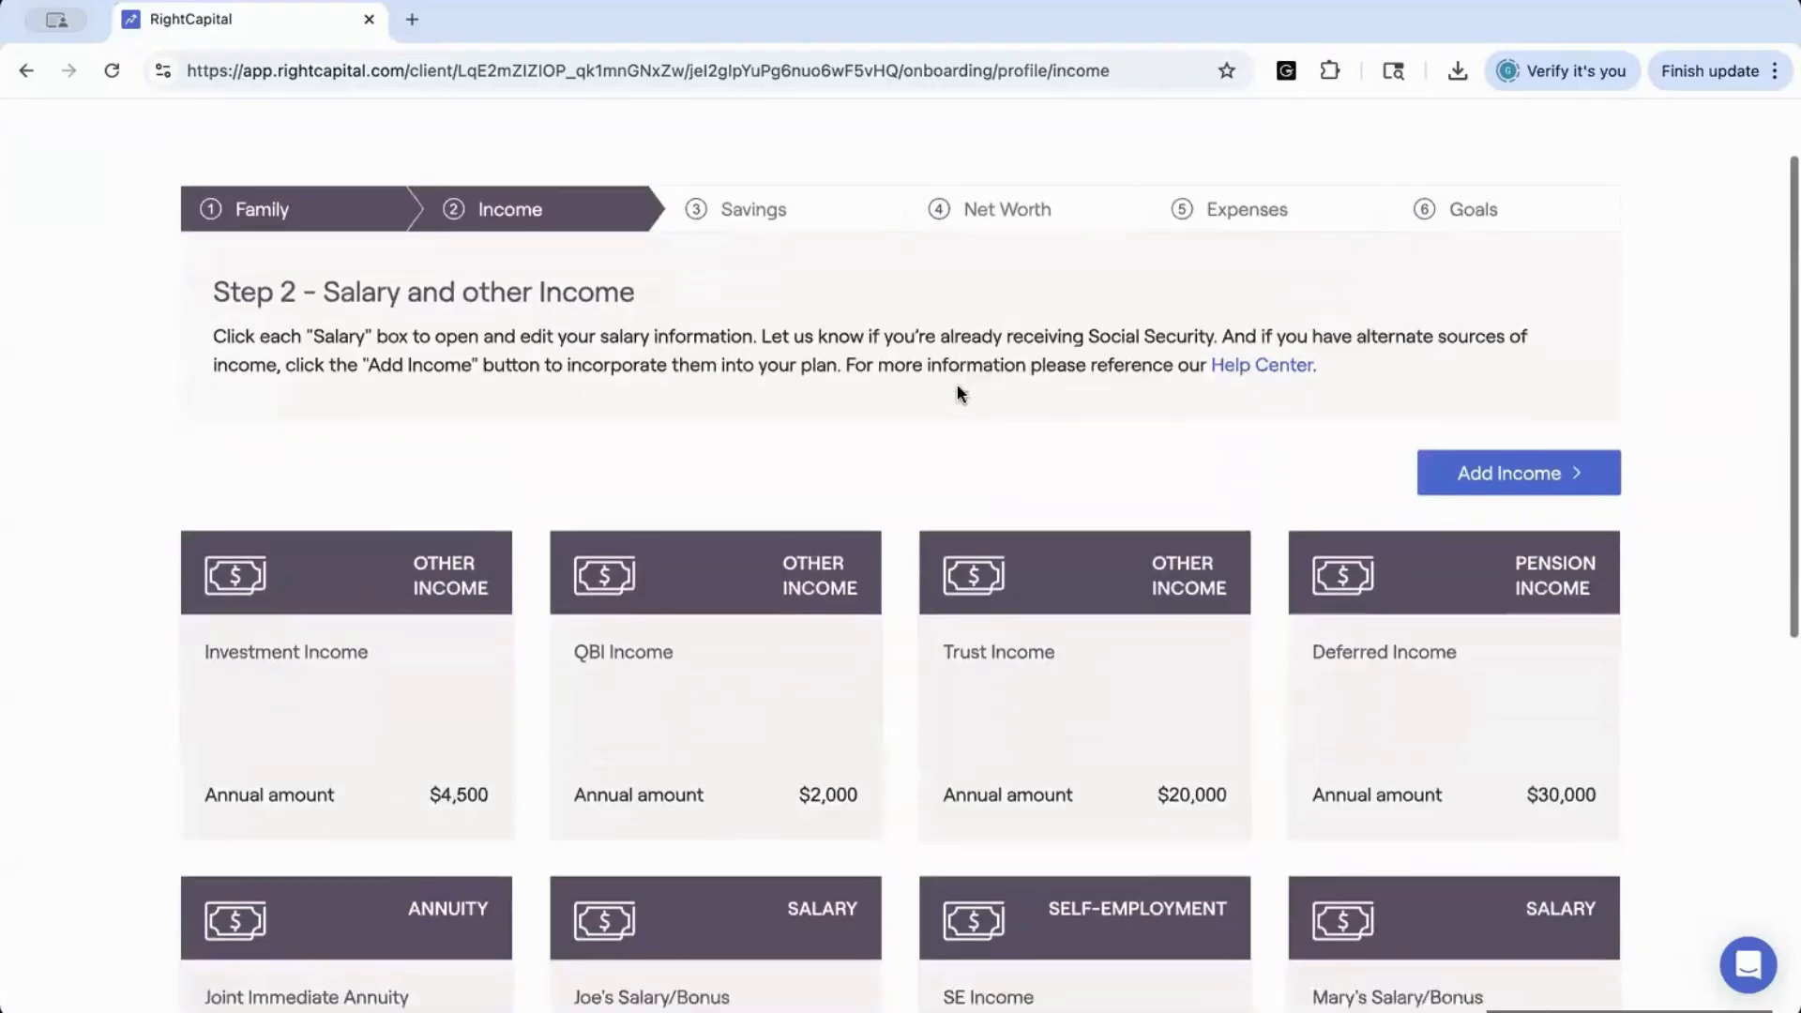
scroll(958, 393, down, 2)
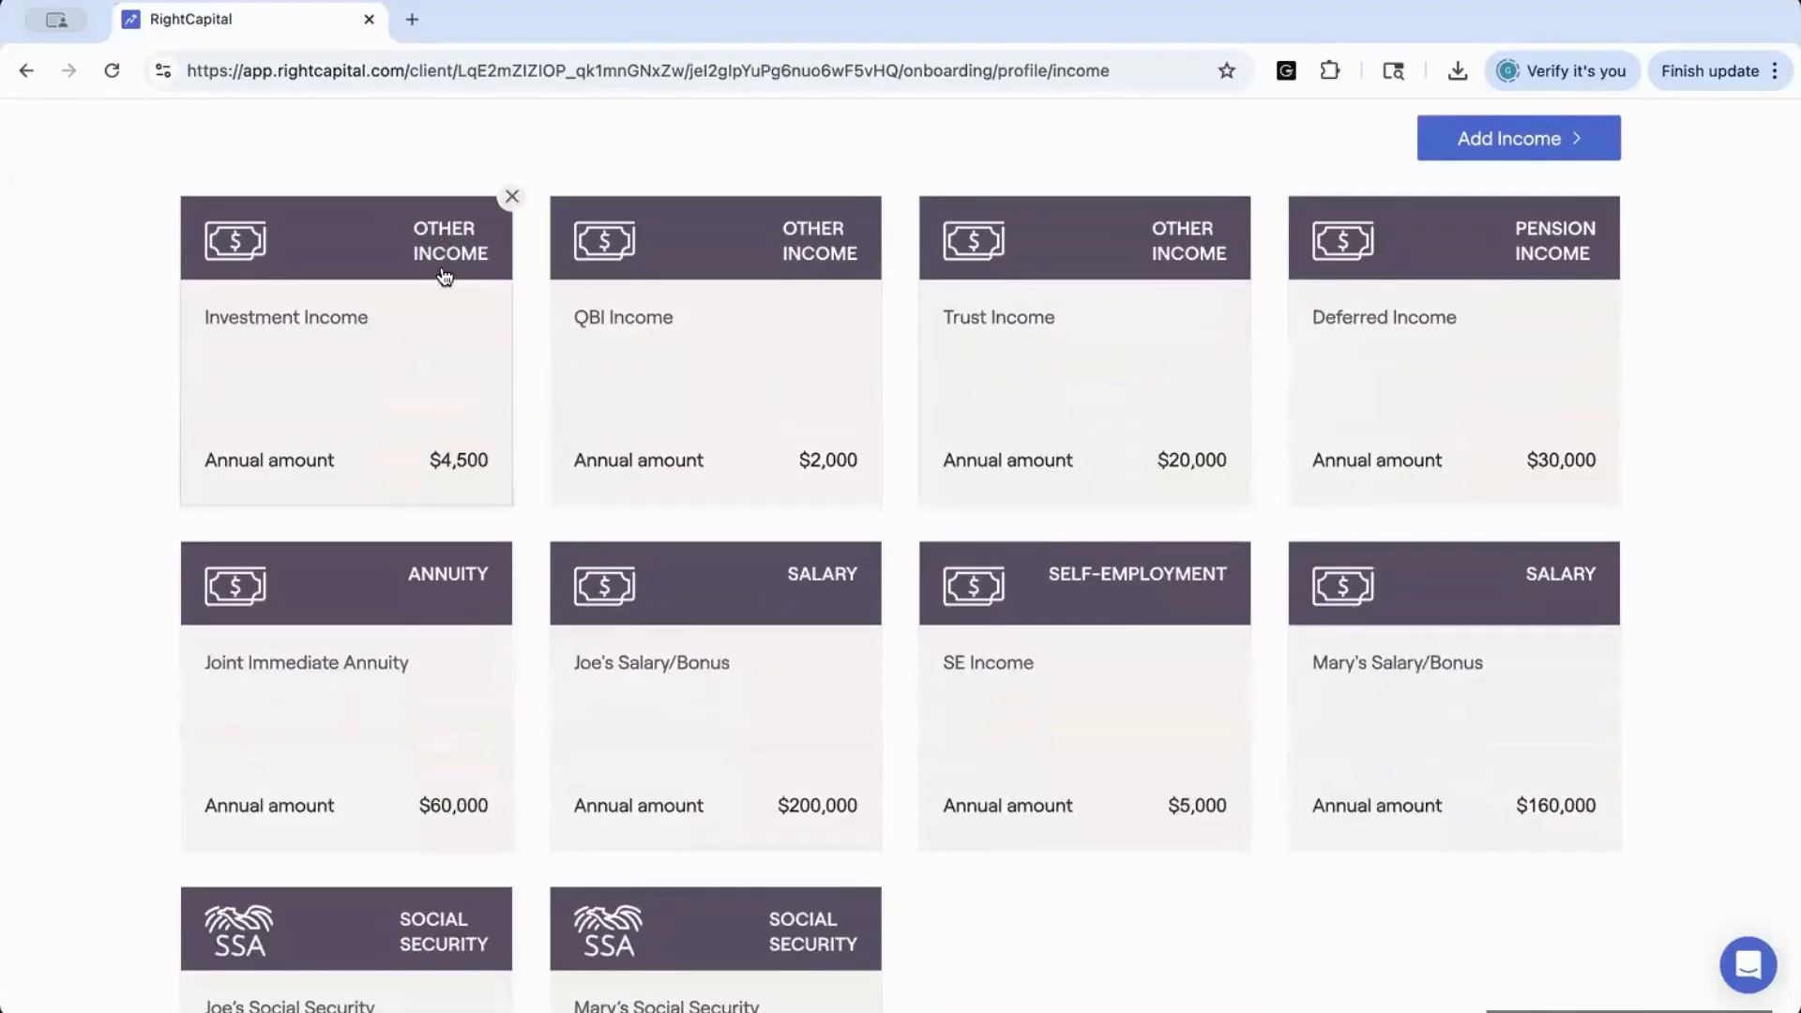
click(435, 384)
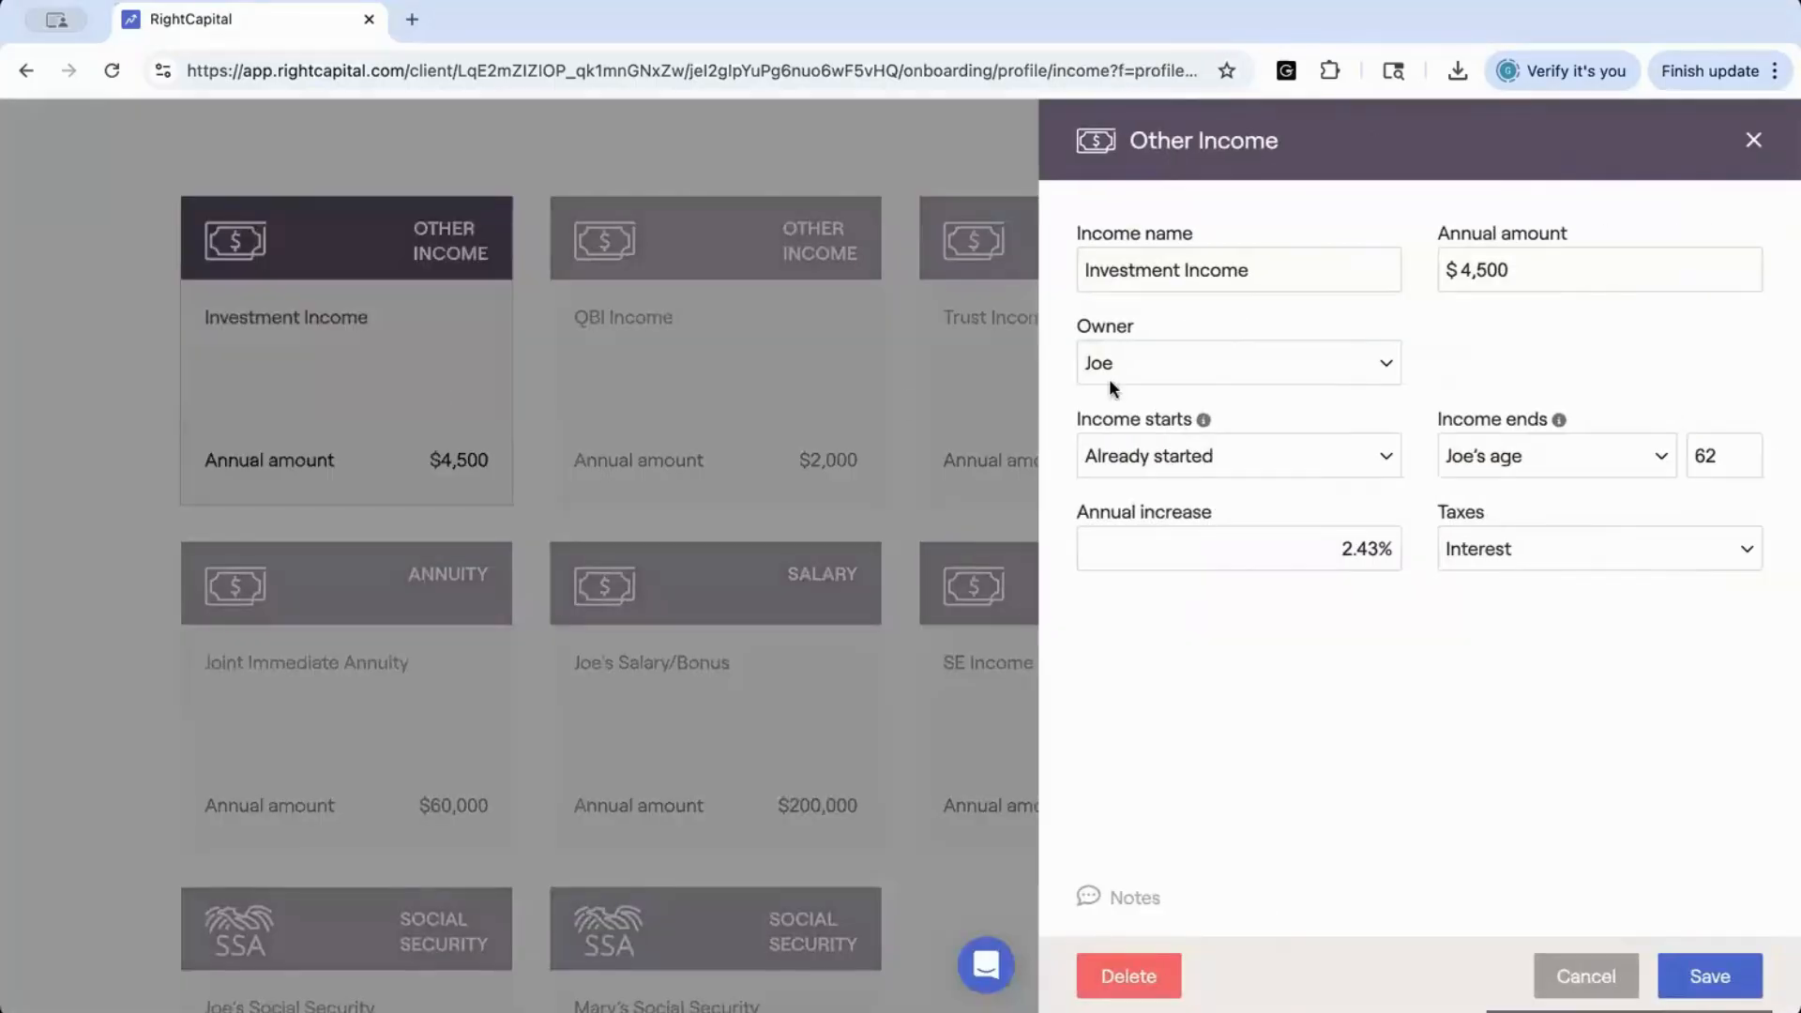
click(1510, 272)
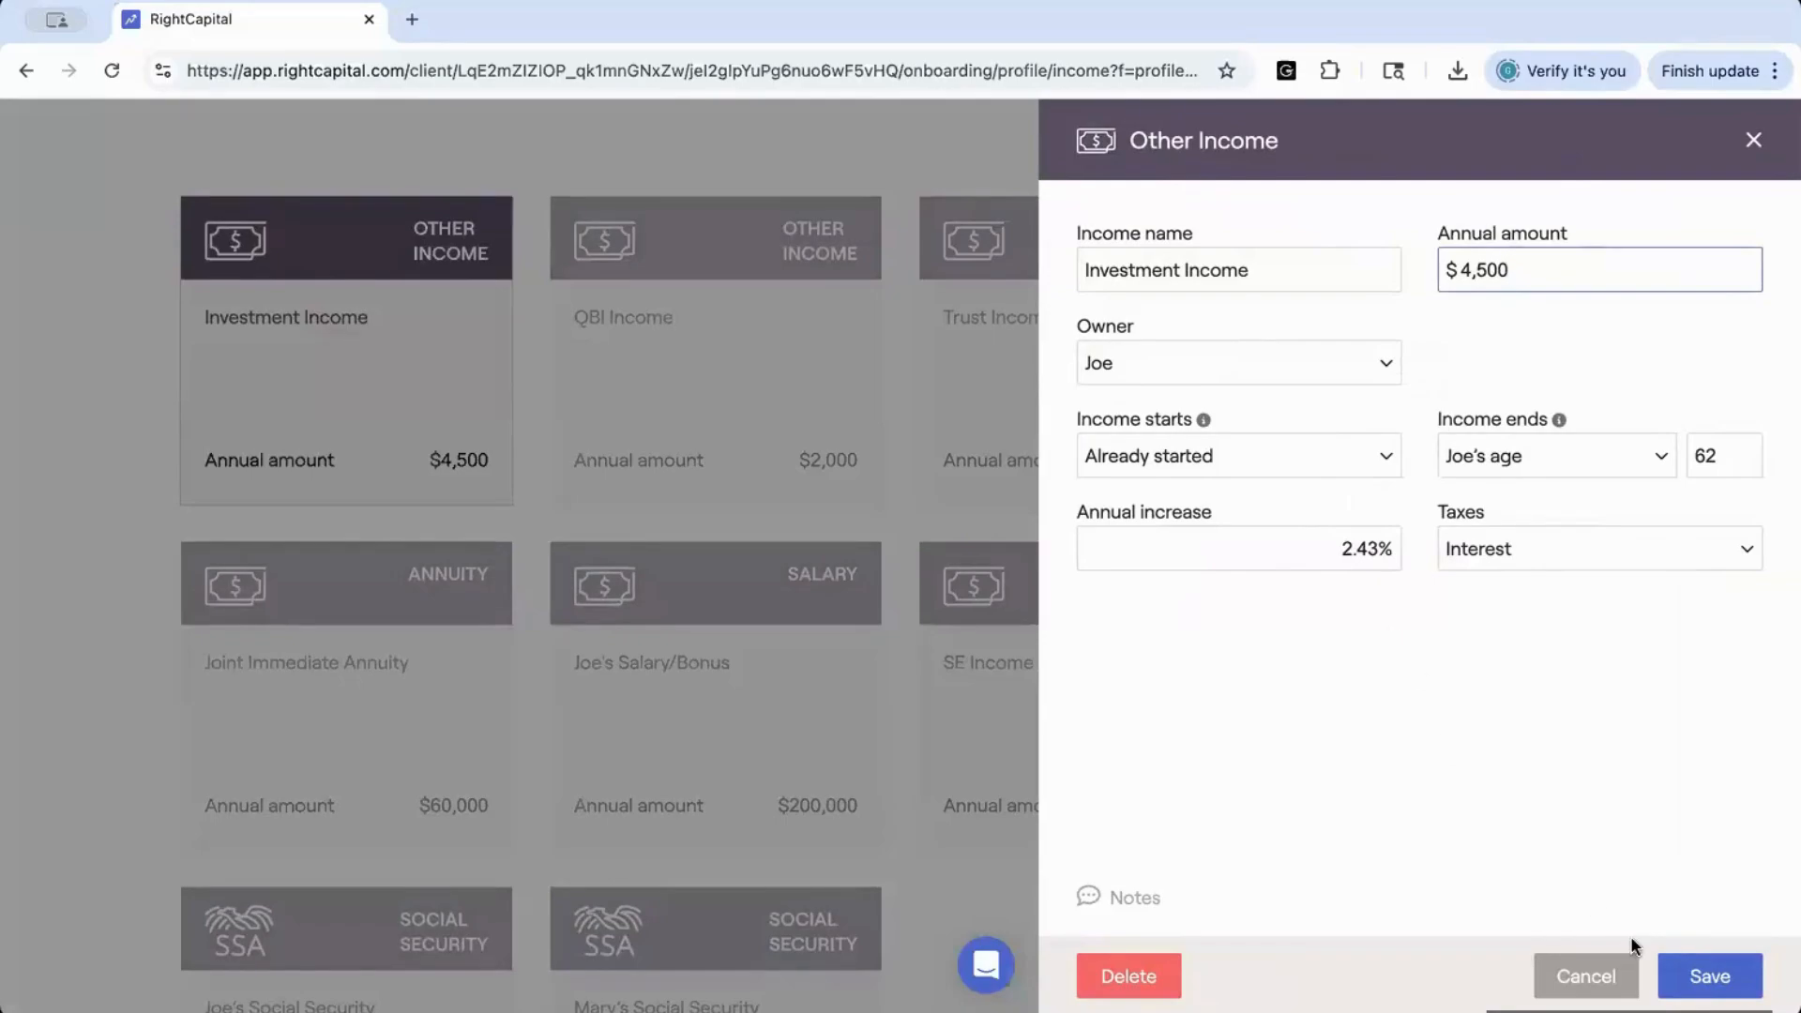
click(1690, 987)
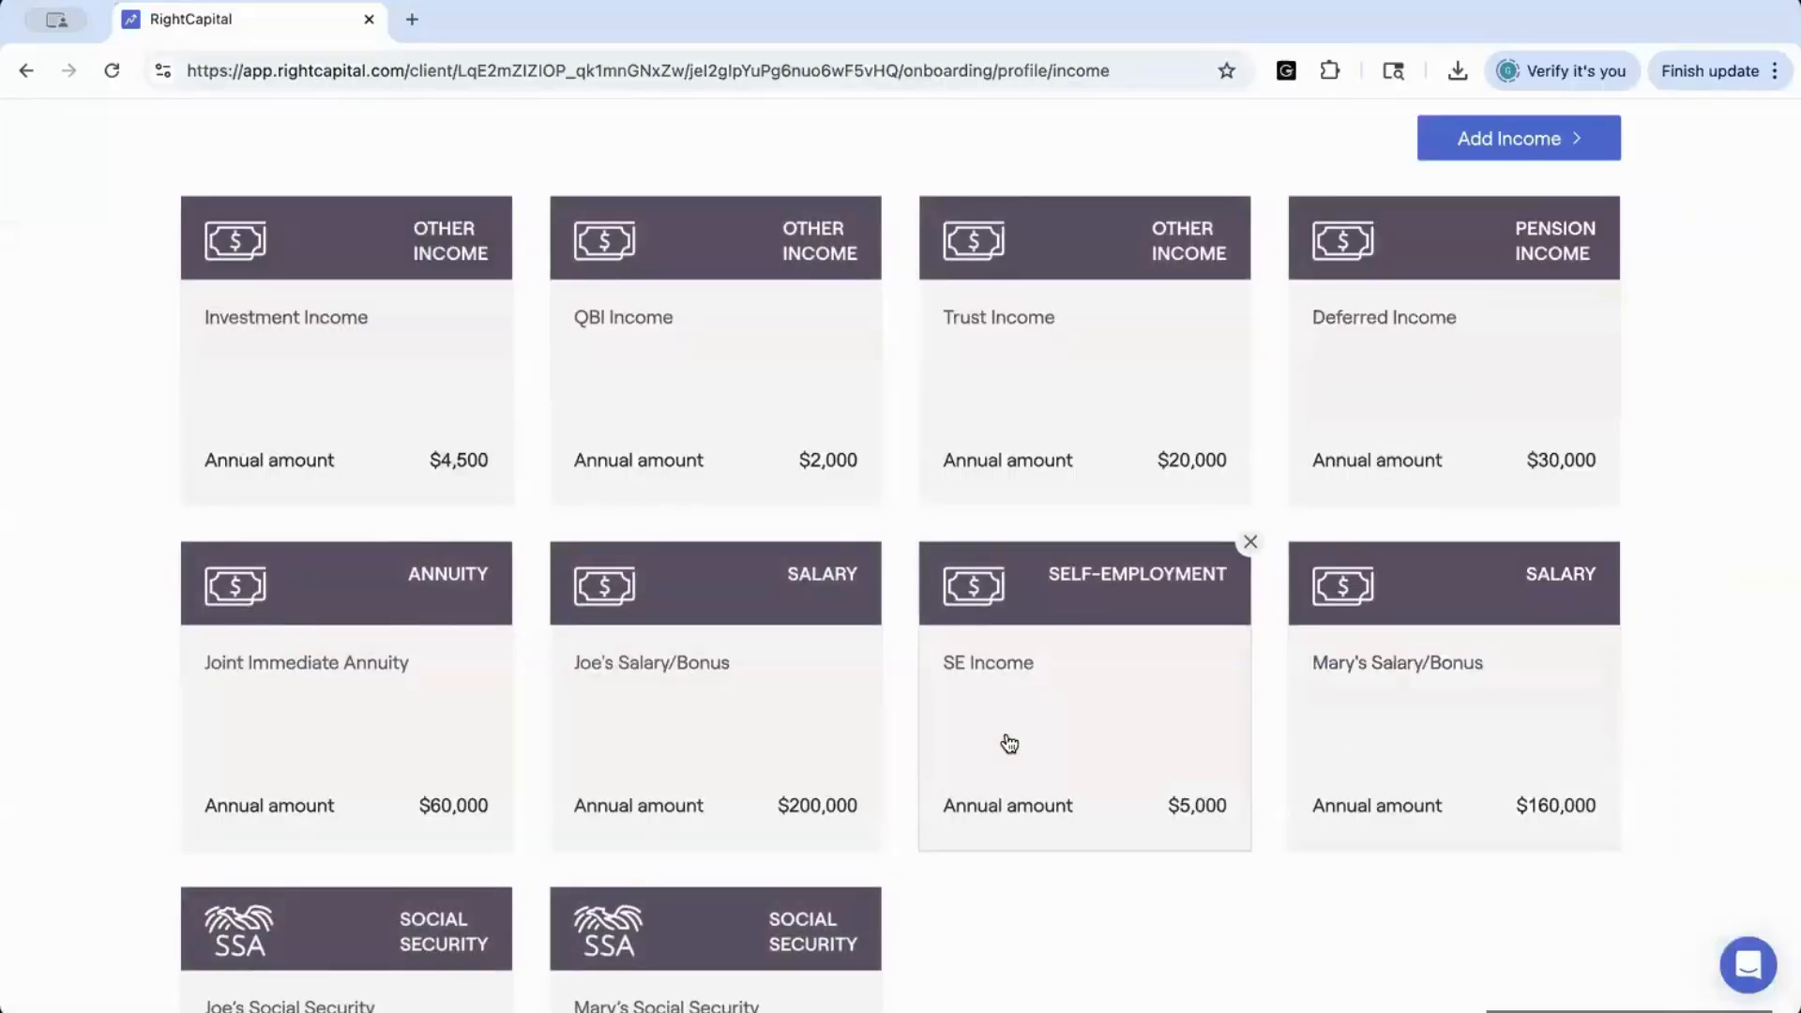
Review and save the Joint Immediate Annuity income entry, and look over the remaining salary, self-employment and Social Security entries
scroll(376, 724, down, 1)
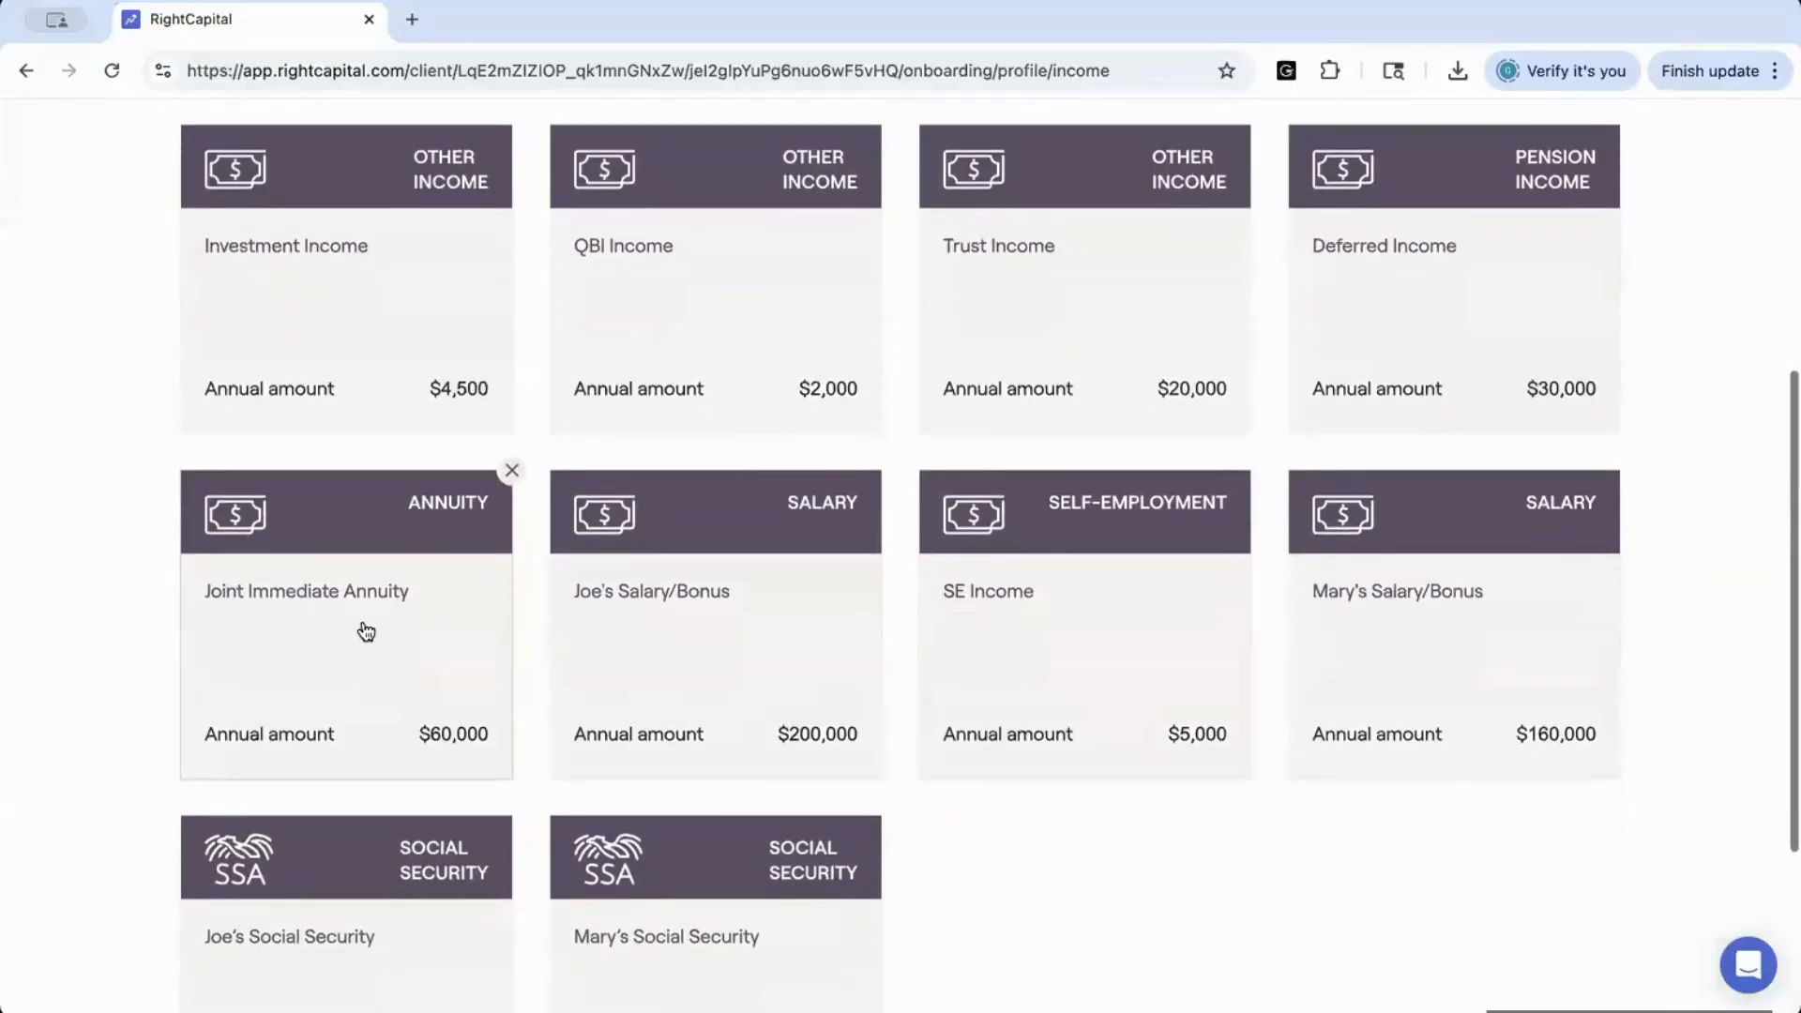
click(372, 621)
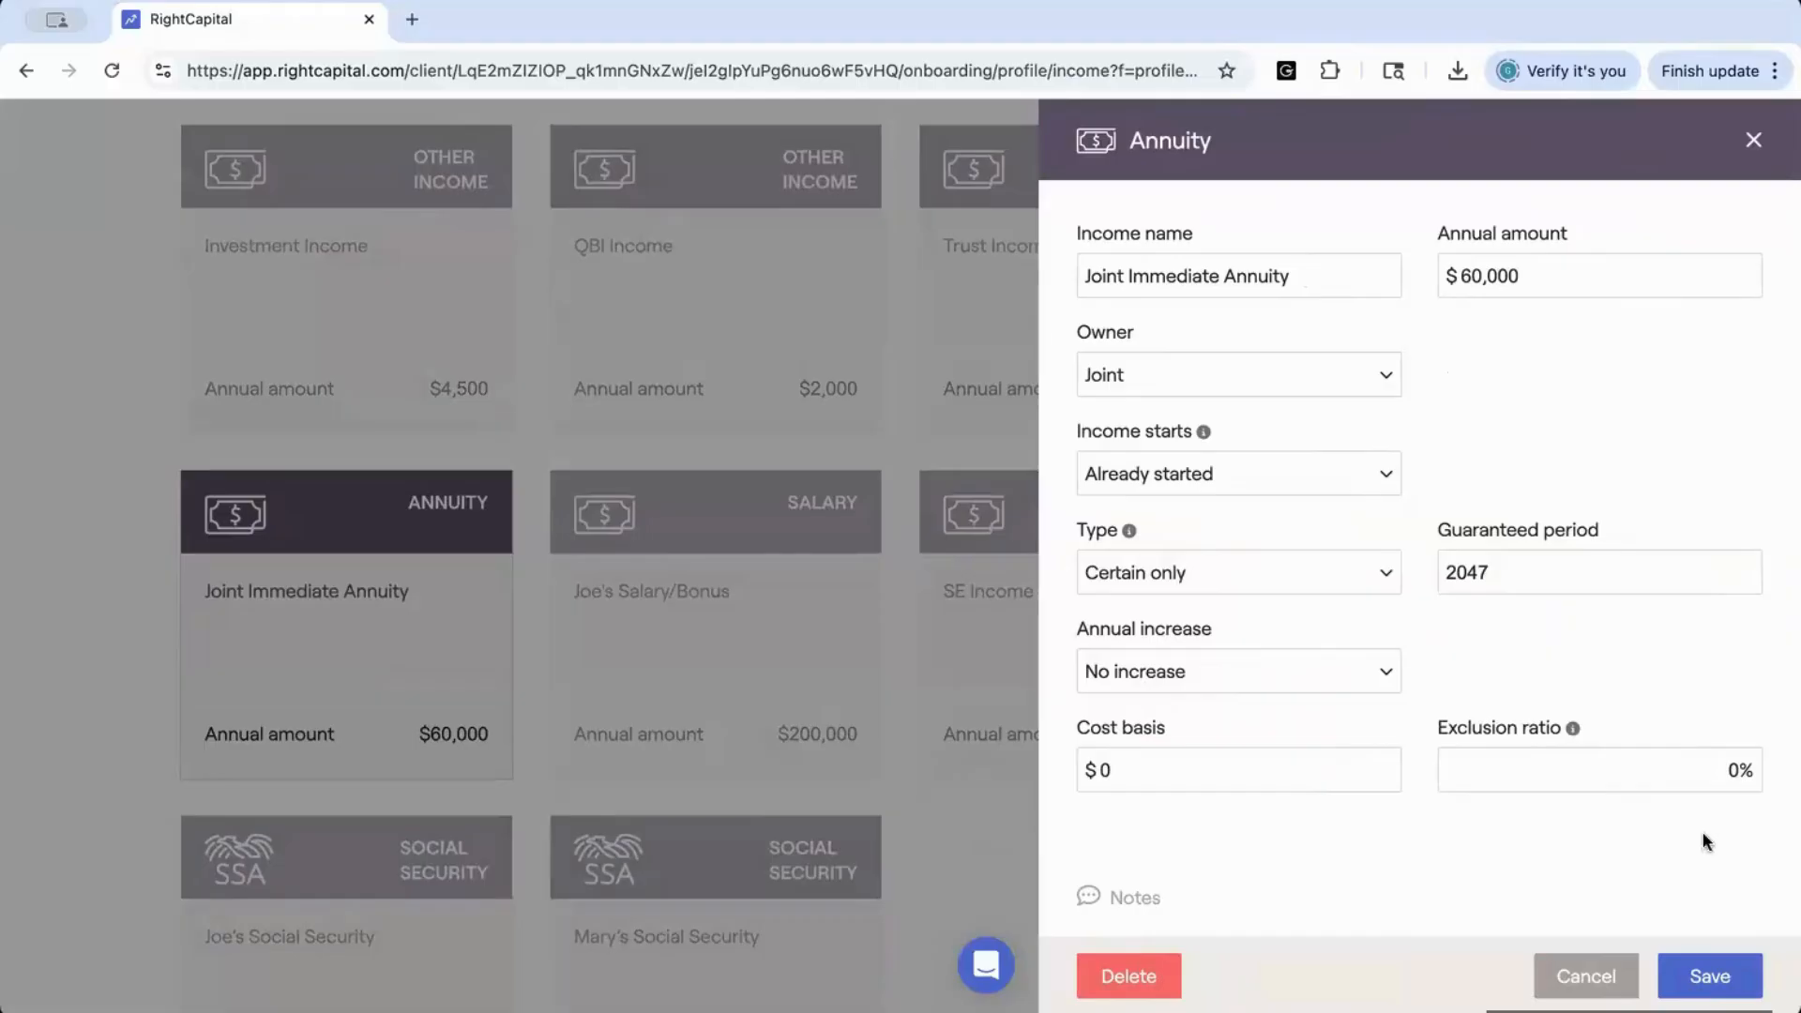
click(1706, 978)
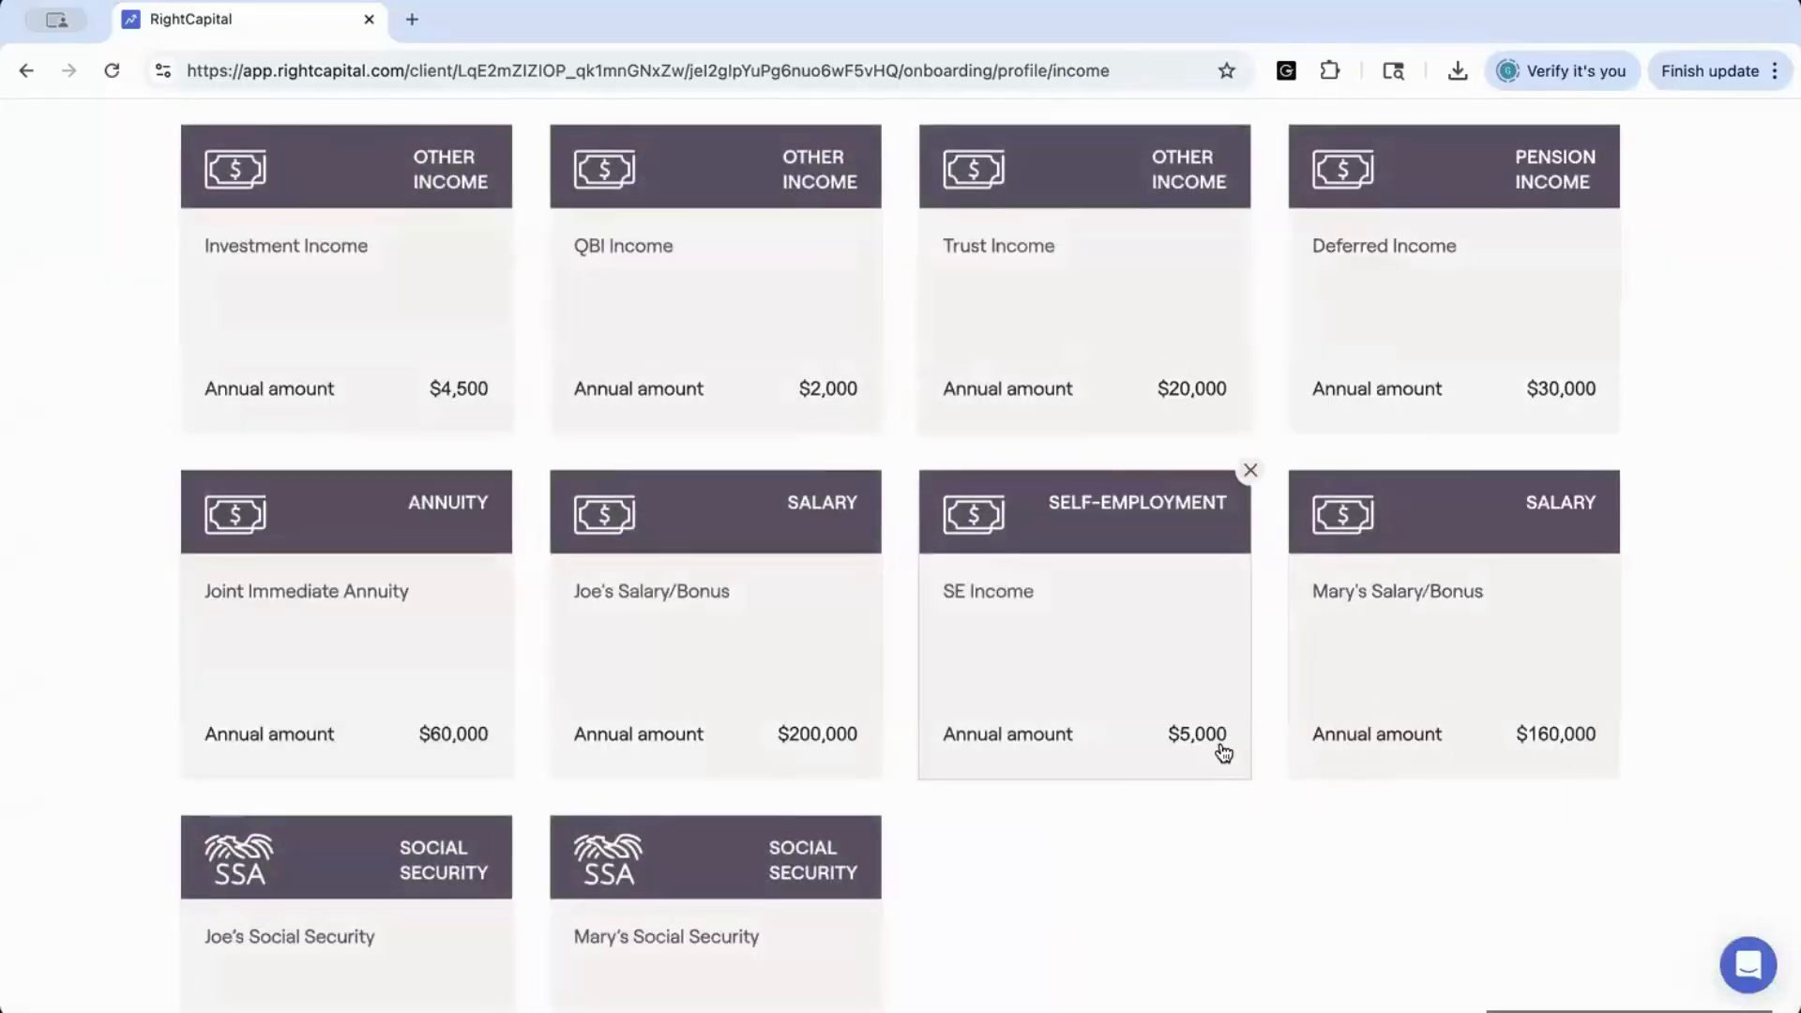
scroll(1223, 751, down, 3)
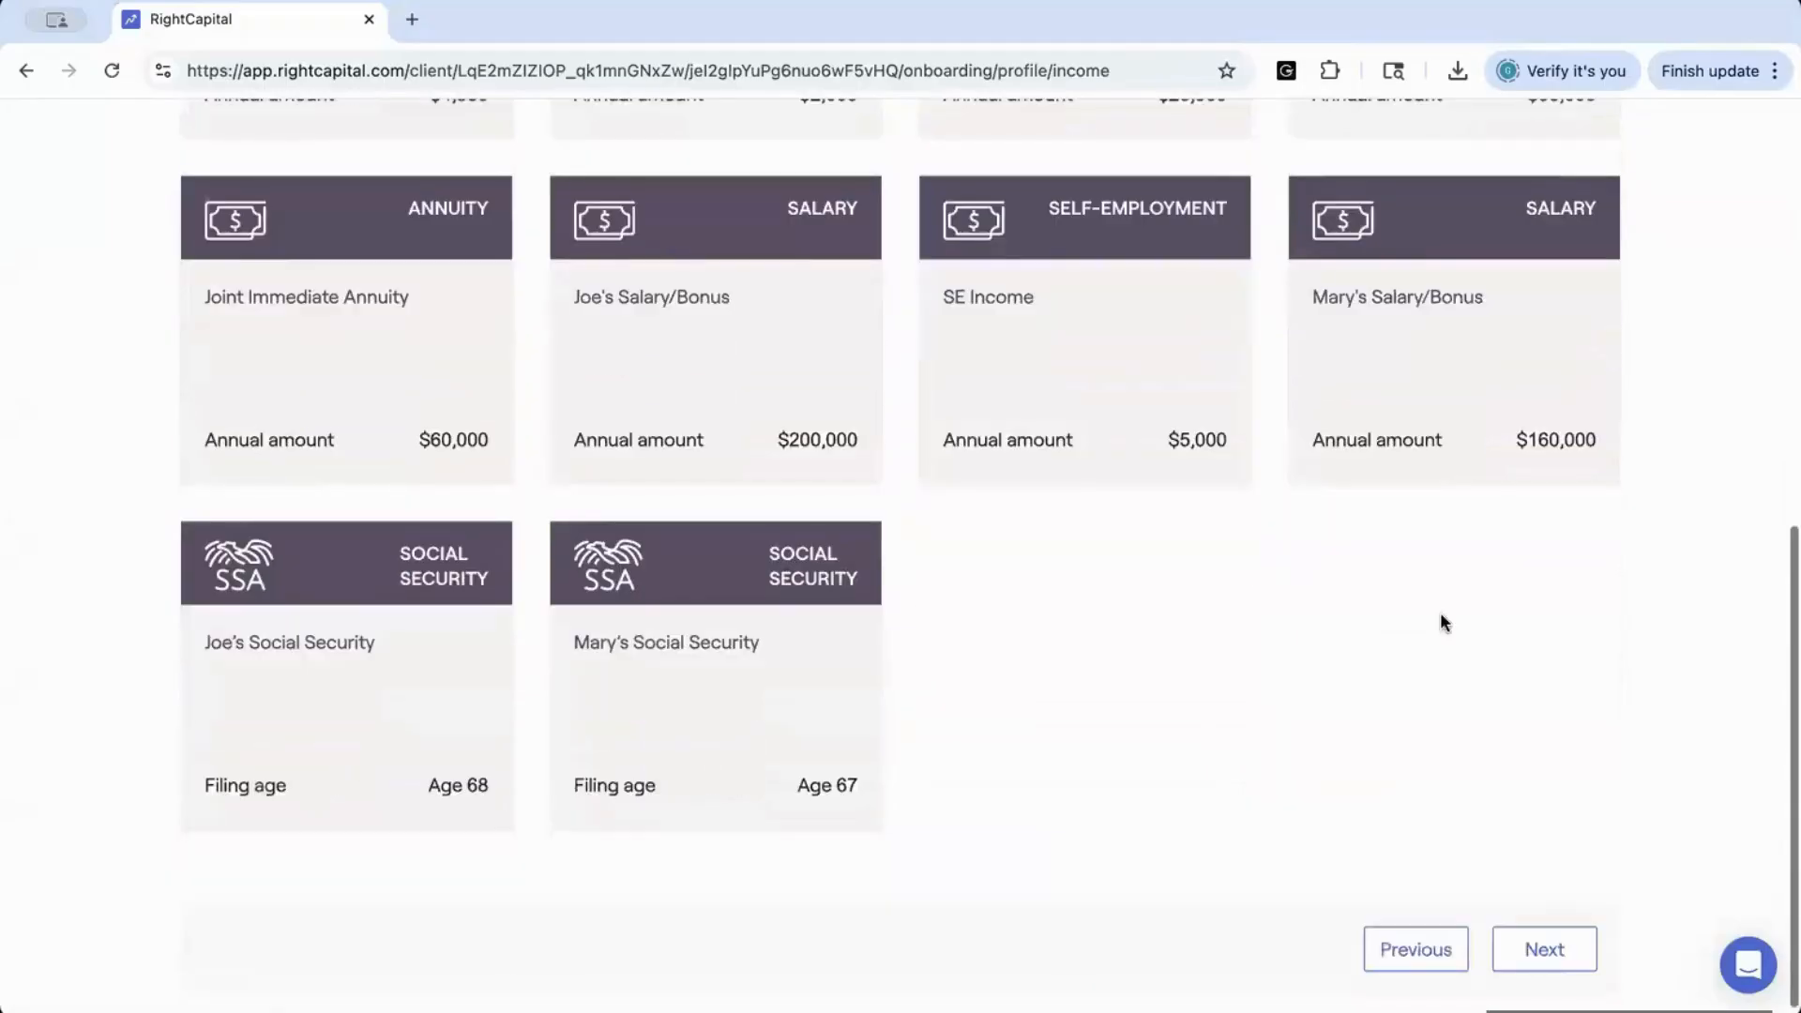
scroll(1363, 398, up, 3)
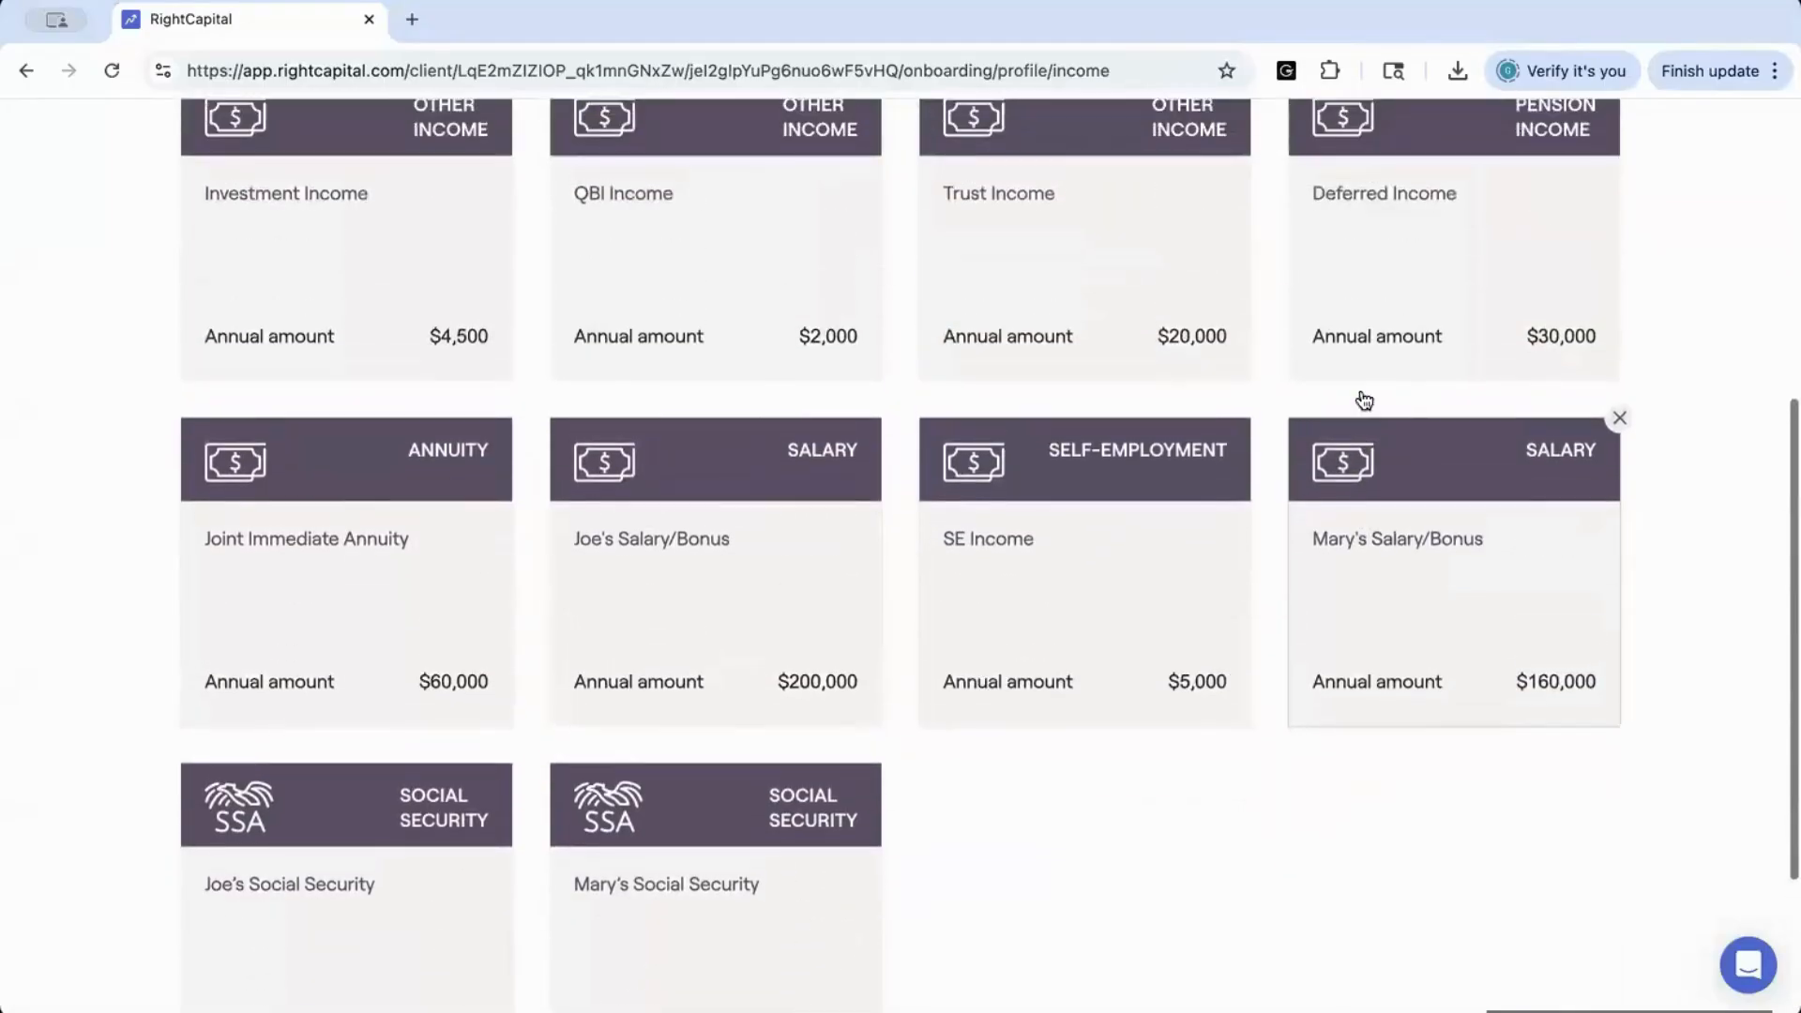
scroll(1363, 400, up, 1)
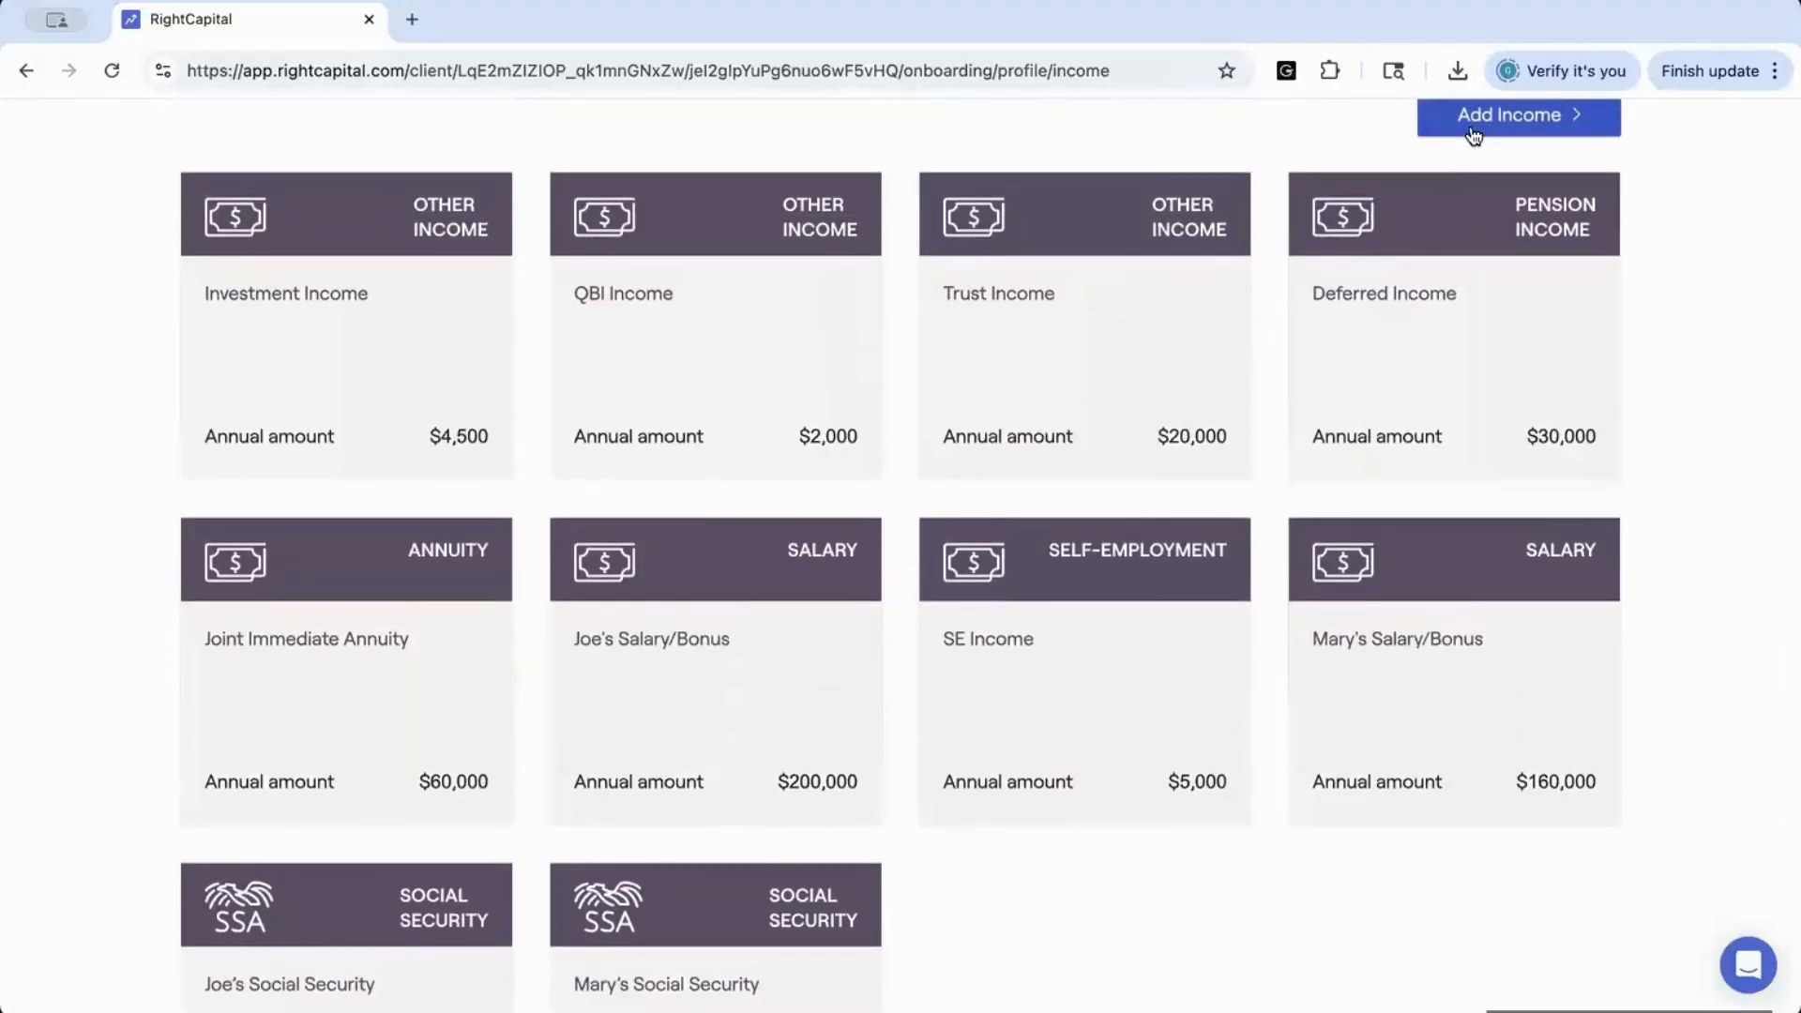
scroll(1473, 136, down, 3)
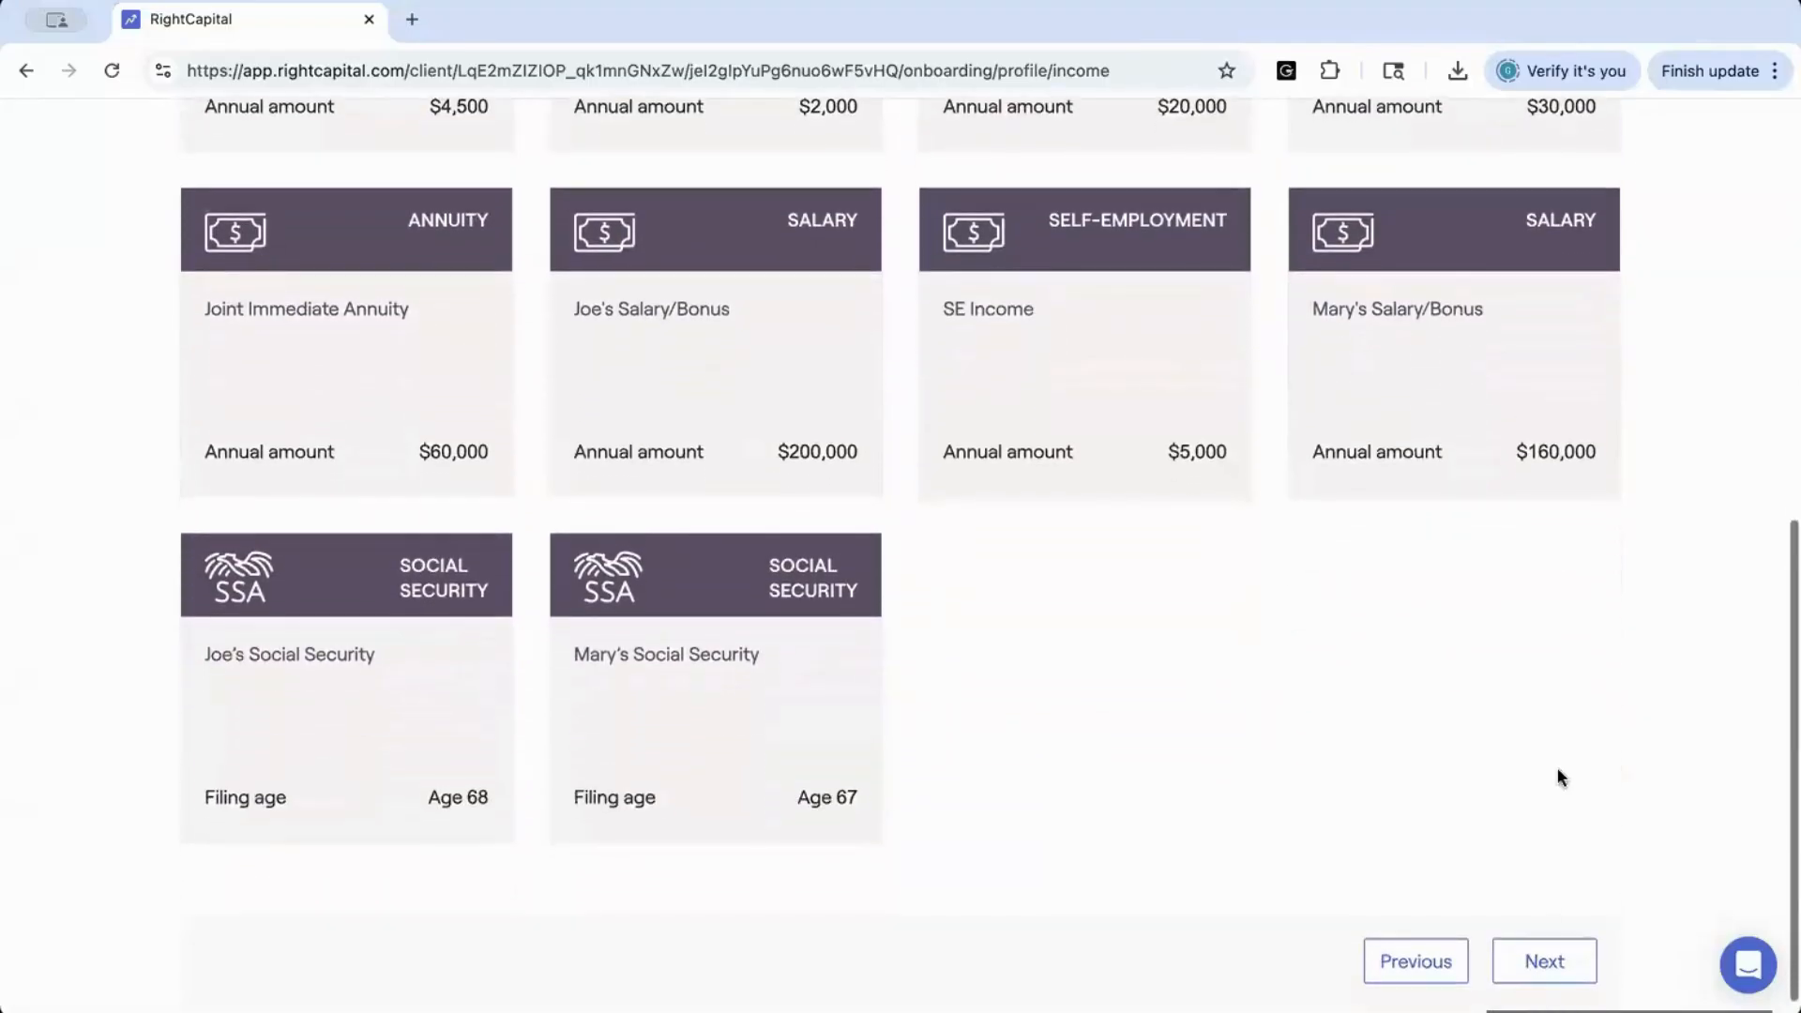
Advance to the Savings step, review the contribution and match settings of the client's Vanguard 401(k), and save the entry
click(1546, 964)
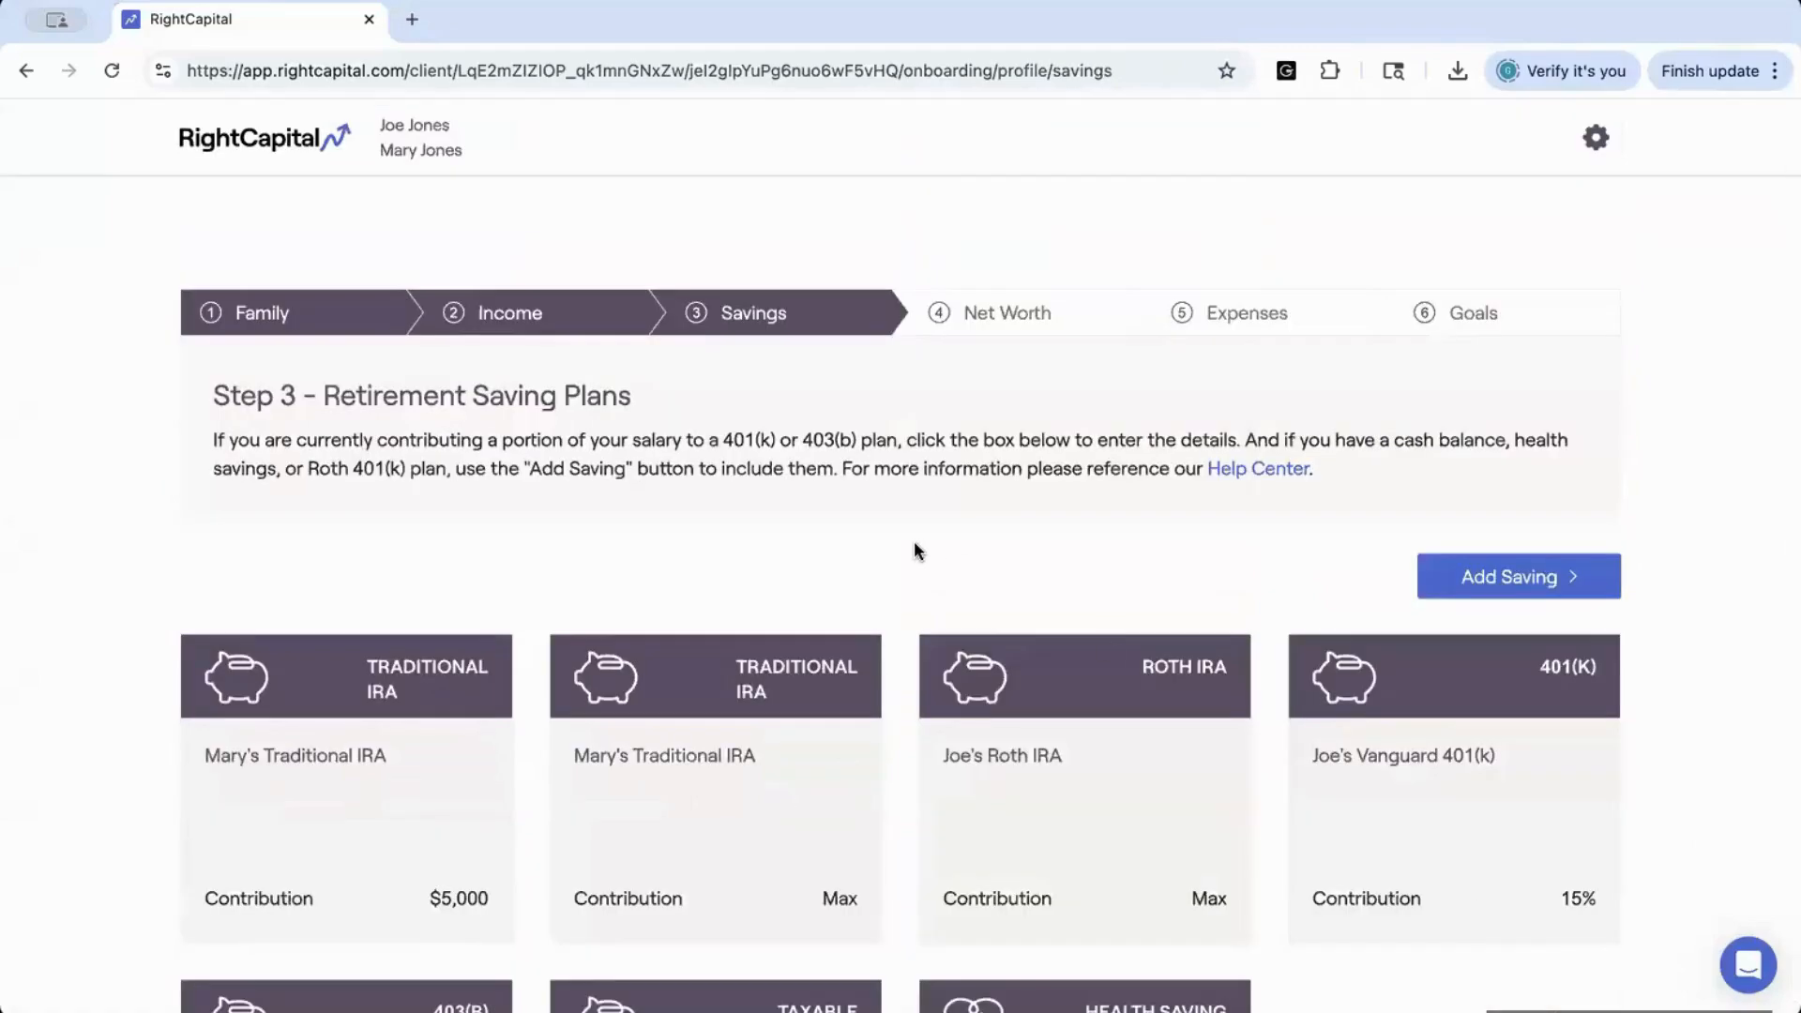
scroll(917, 550, down, 3)
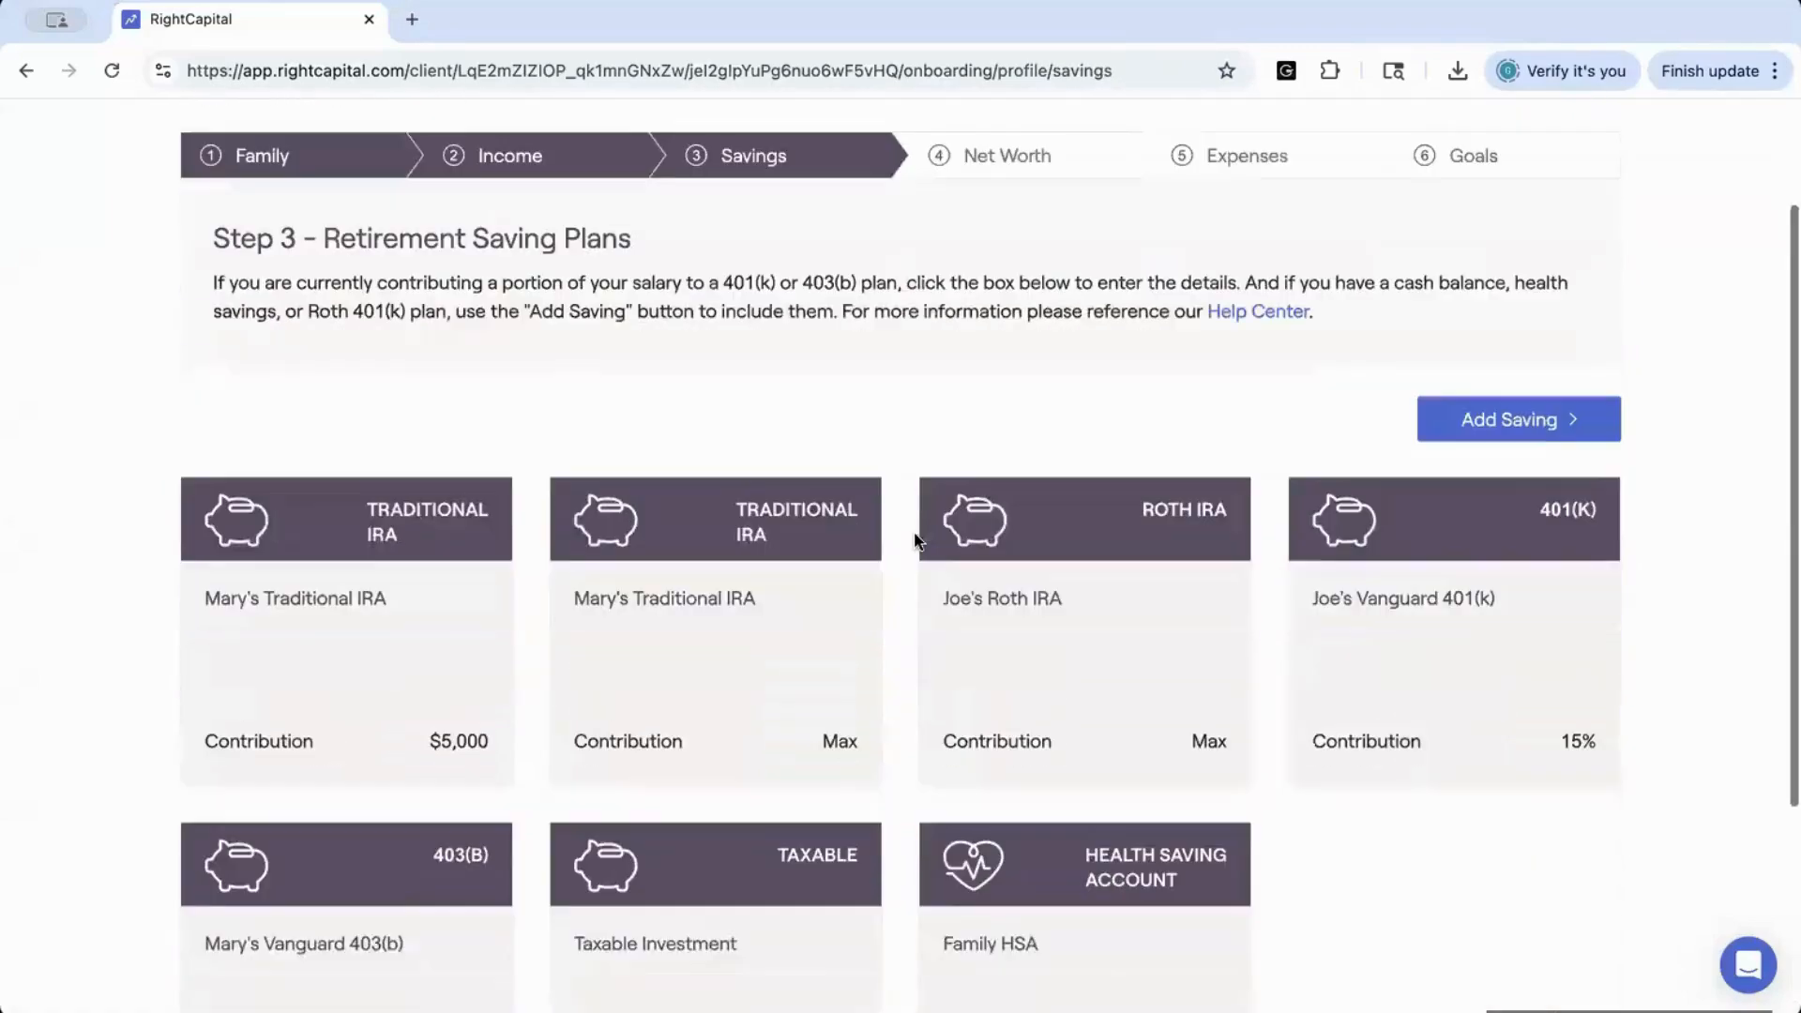
scroll(914, 541, down, 1)
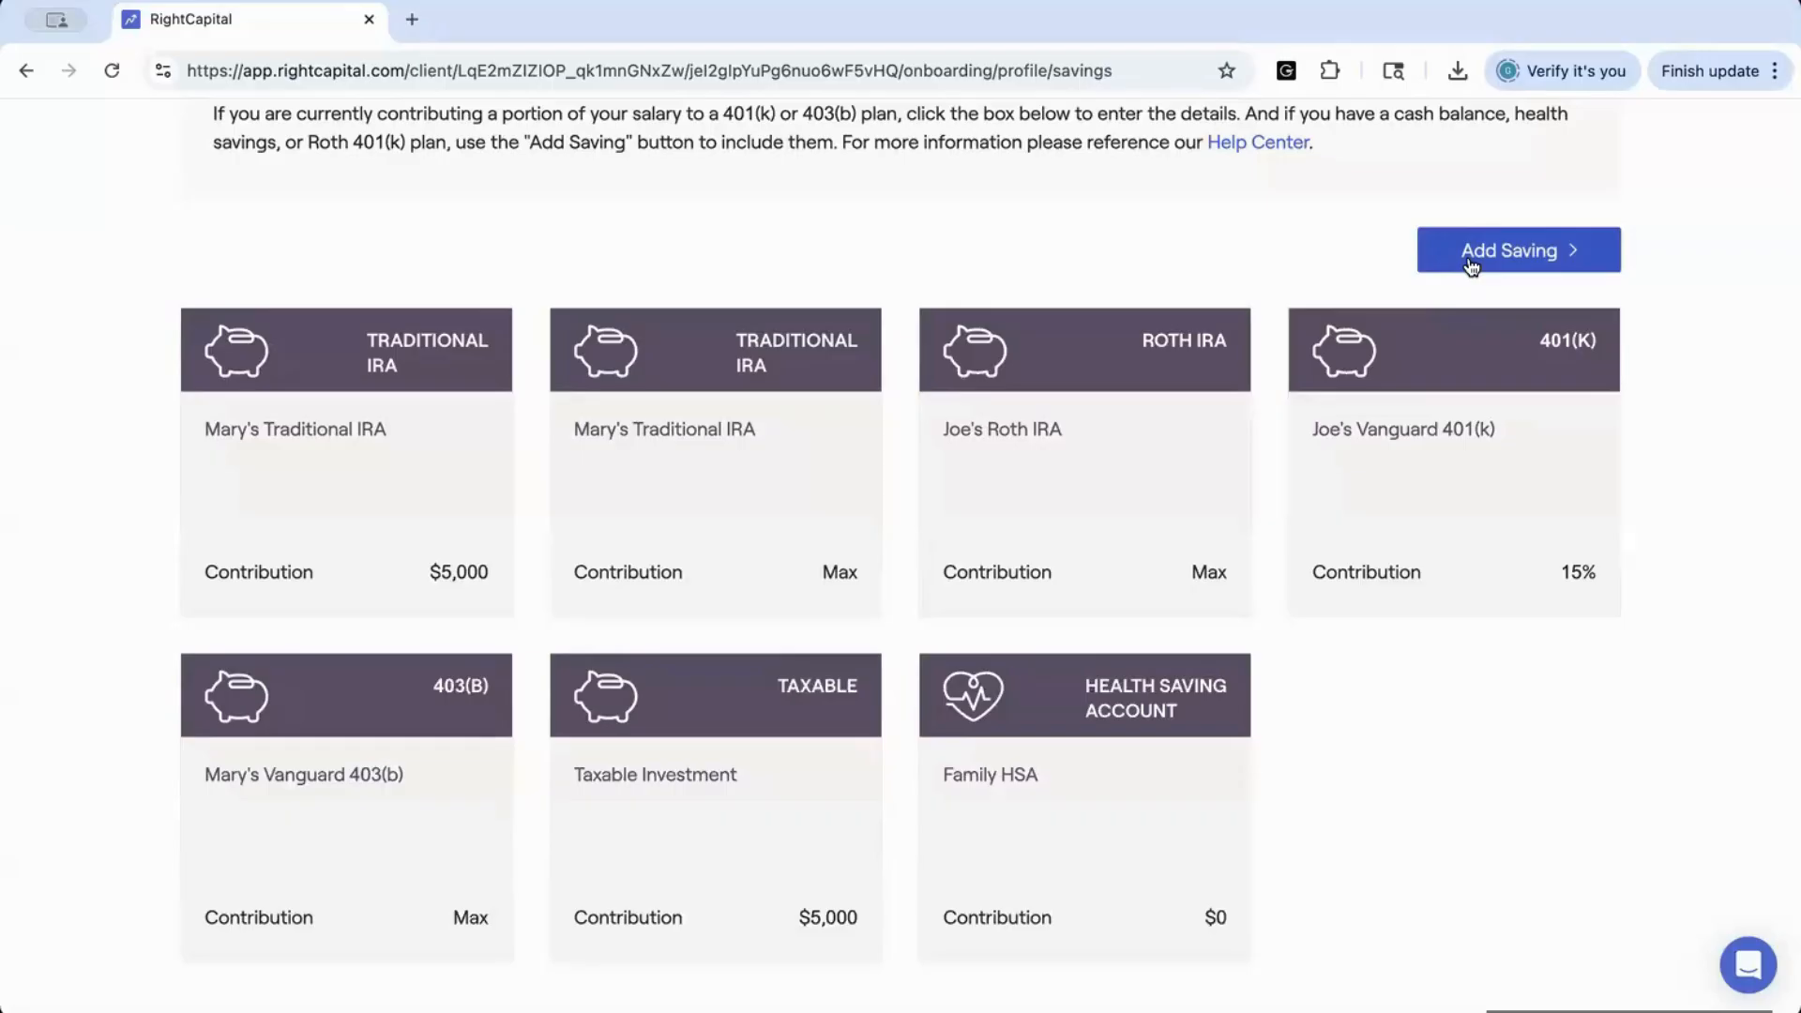
click(1459, 437)
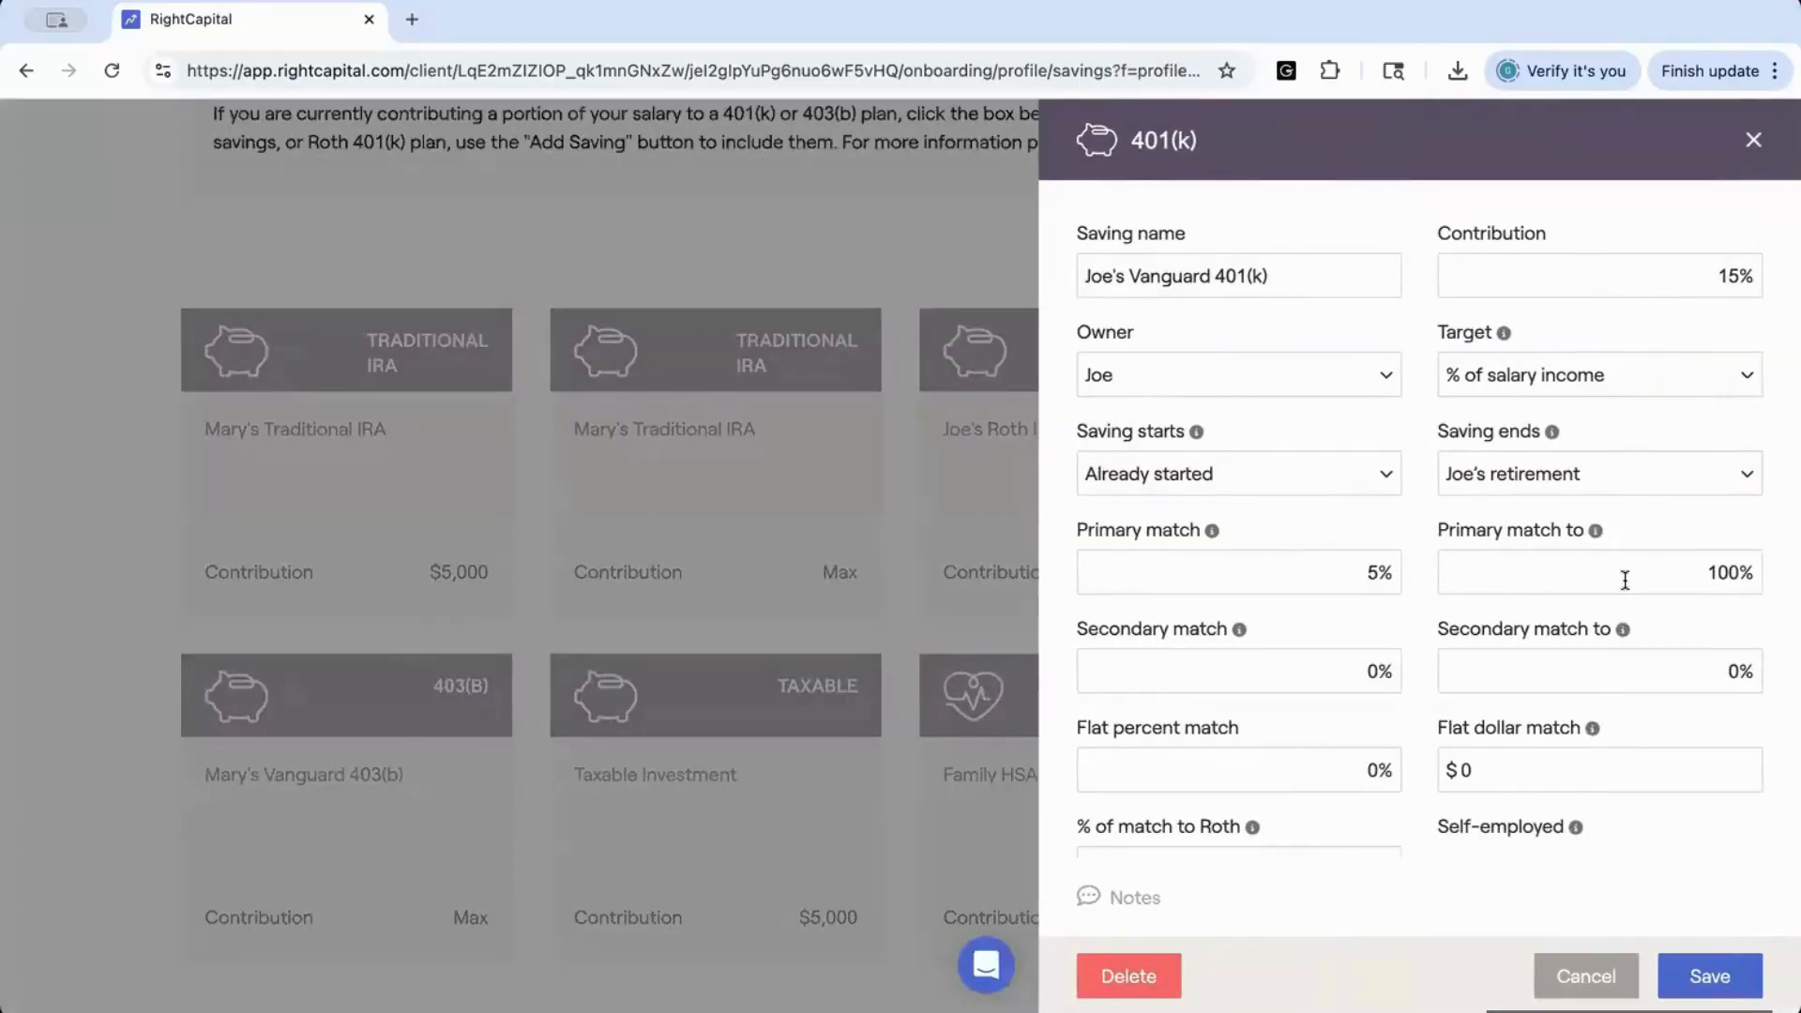
scroll(1618, 634, down, 1)
scroll(1618, 640, down, 1)
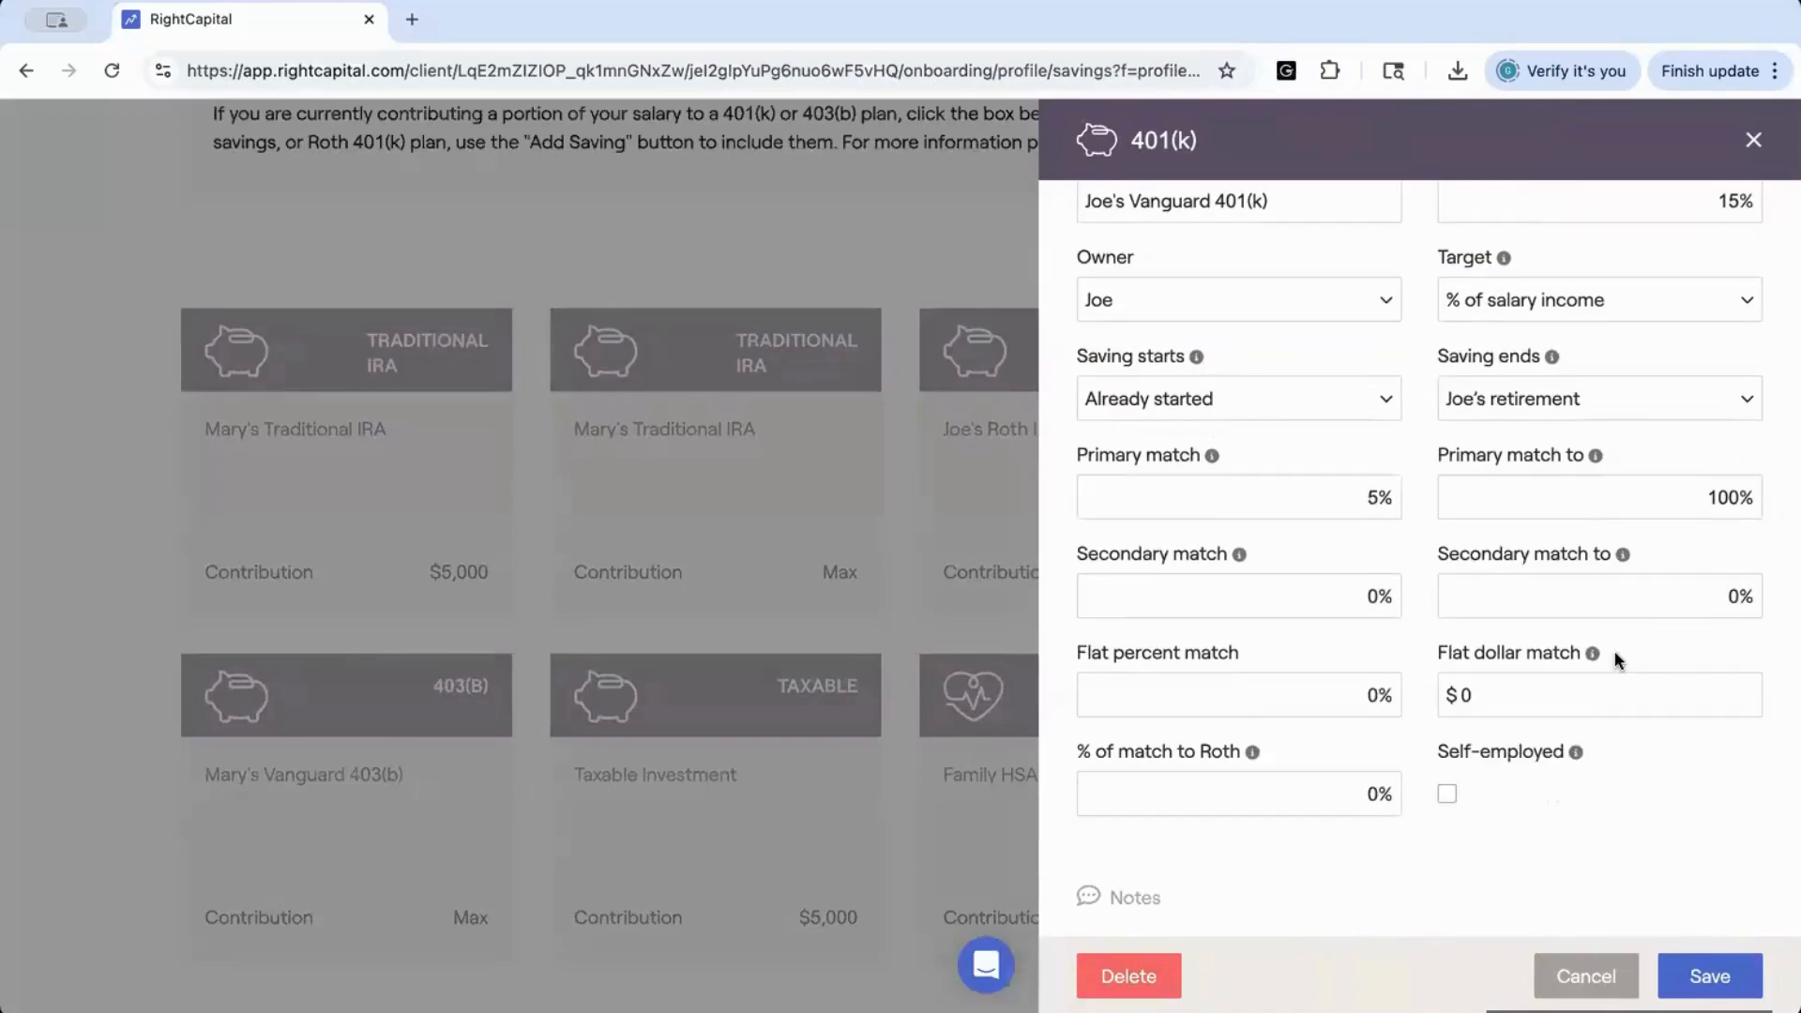
click(1675, 985)
scroll(1373, 713, down, 3)
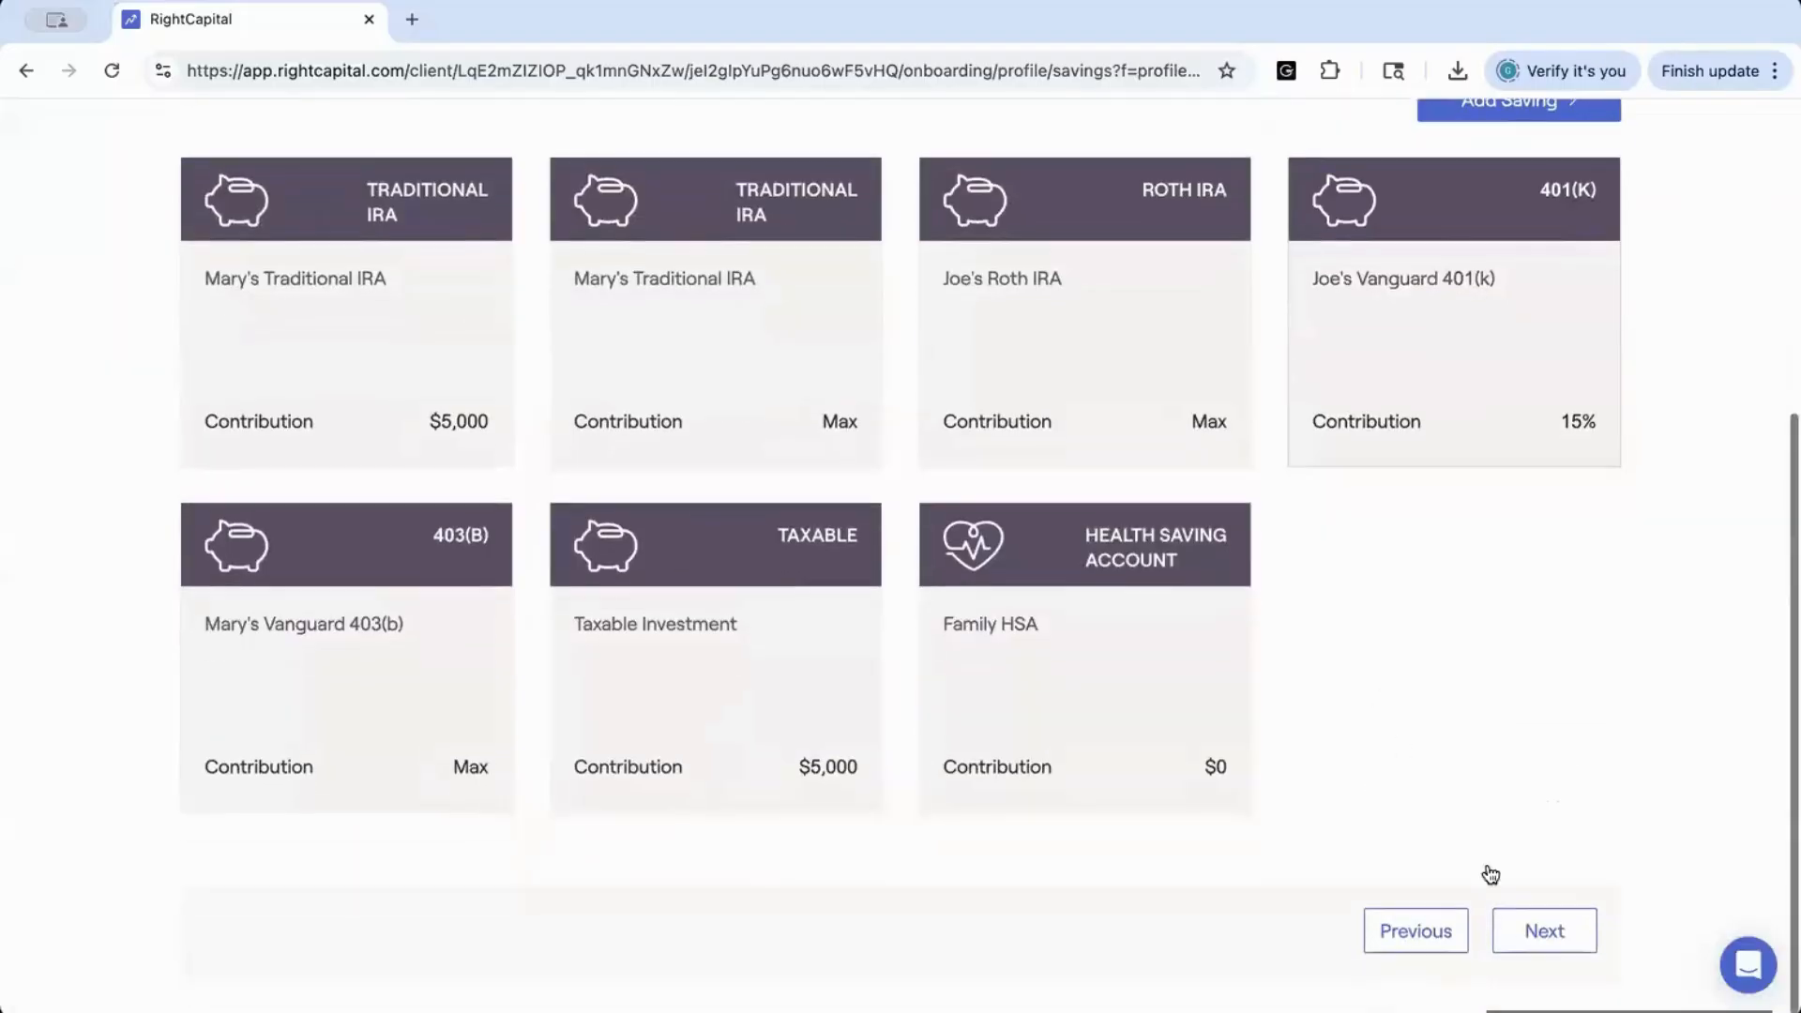
Advance to the Net Worth step, list the properties, review the Vacation Home CO details, and save that property
click(1526, 934)
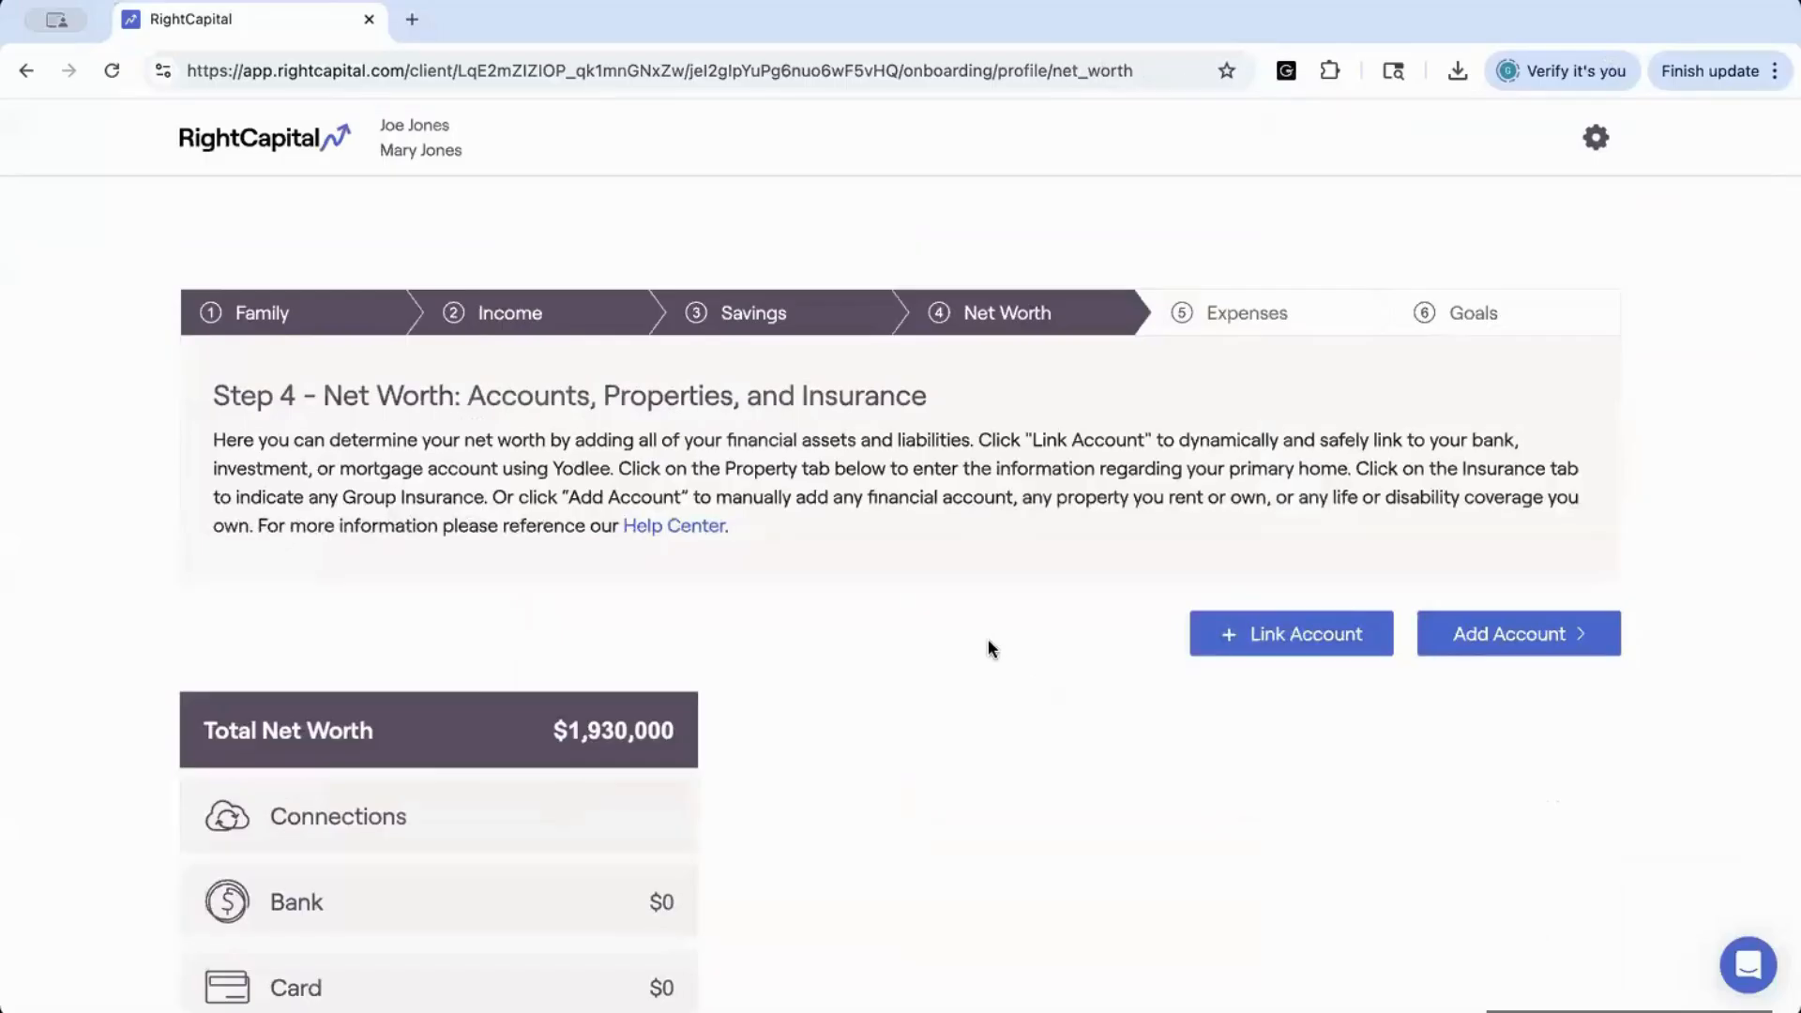
scroll(982, 610, down, 6)
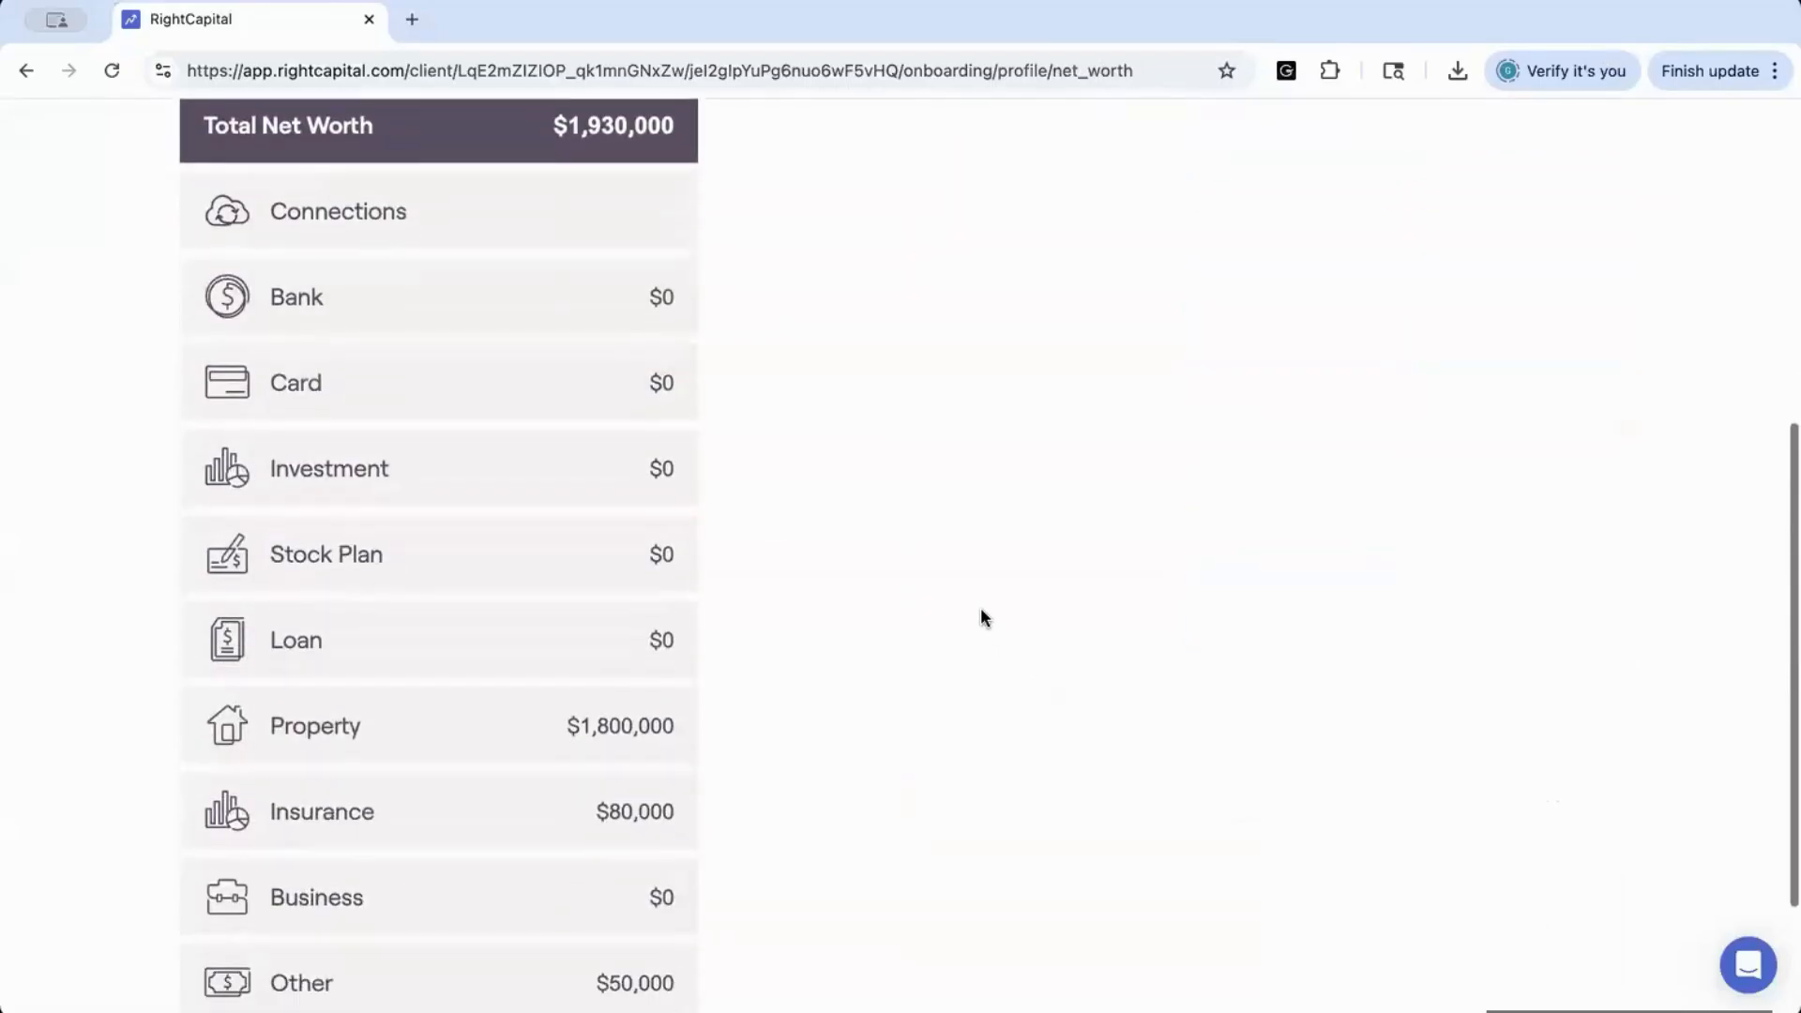
click(589, 728)
scroll(926, 628, up, 1)
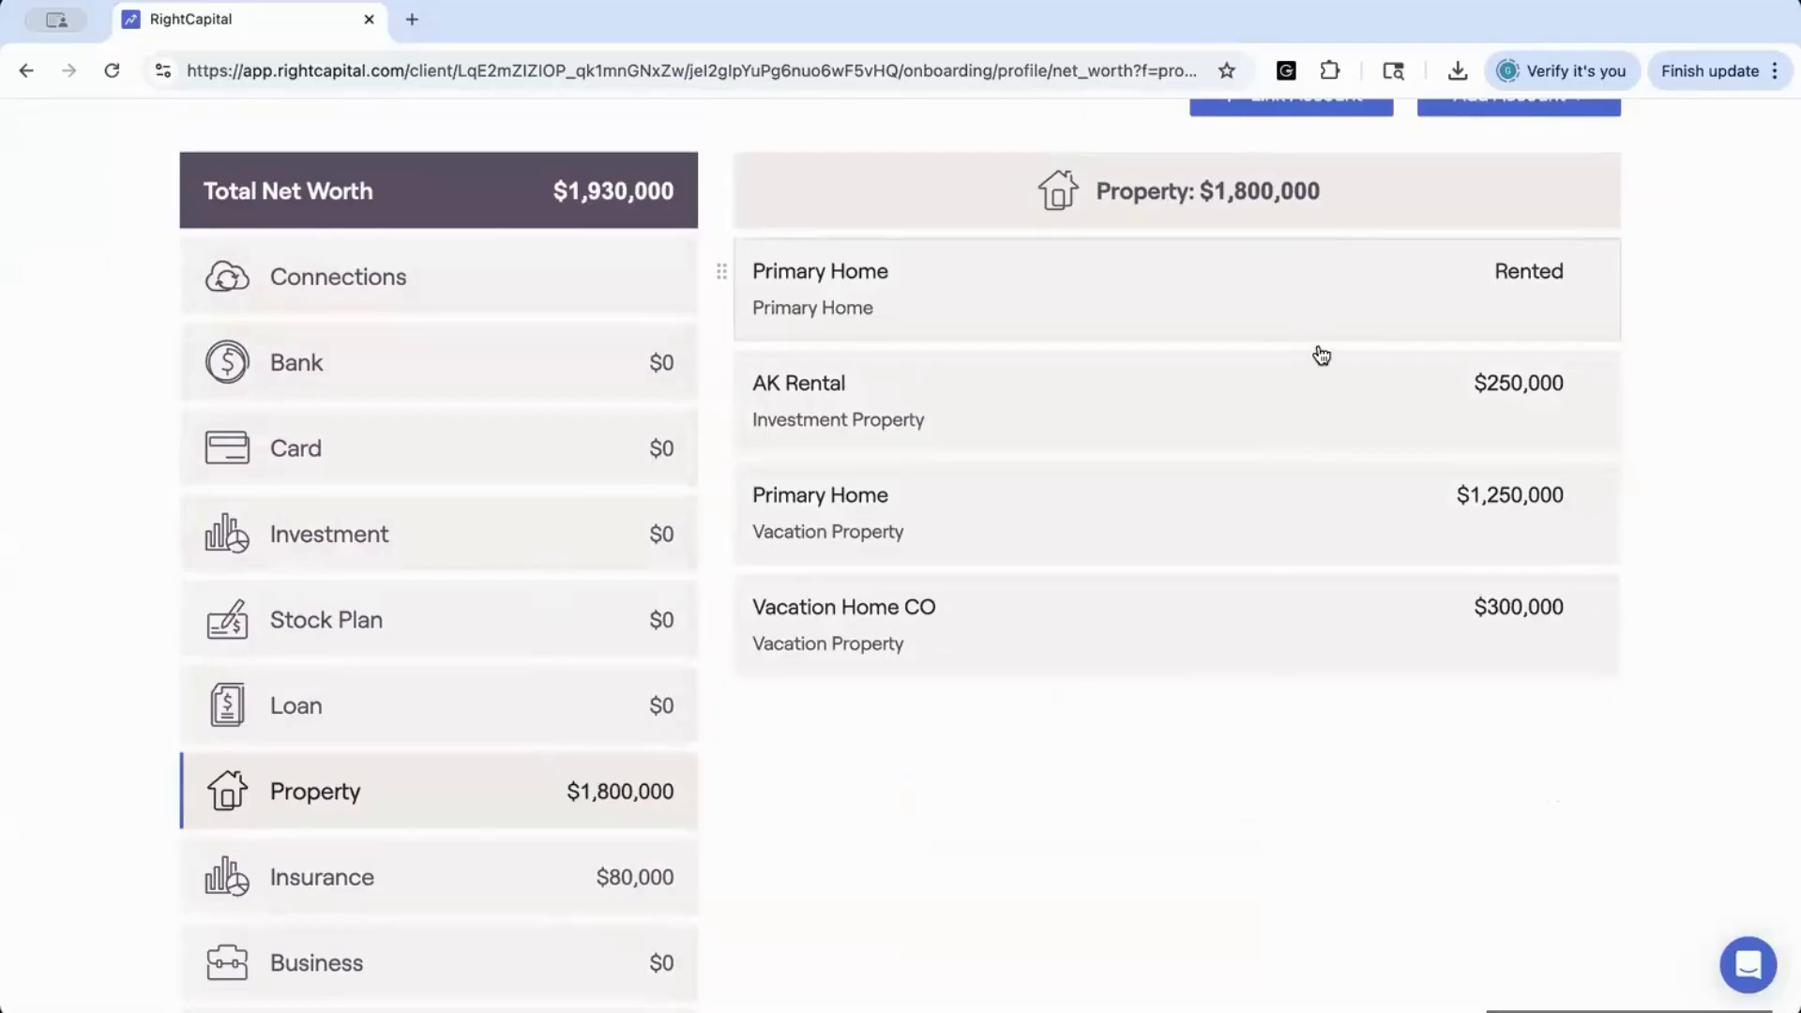
click(1330, 630)
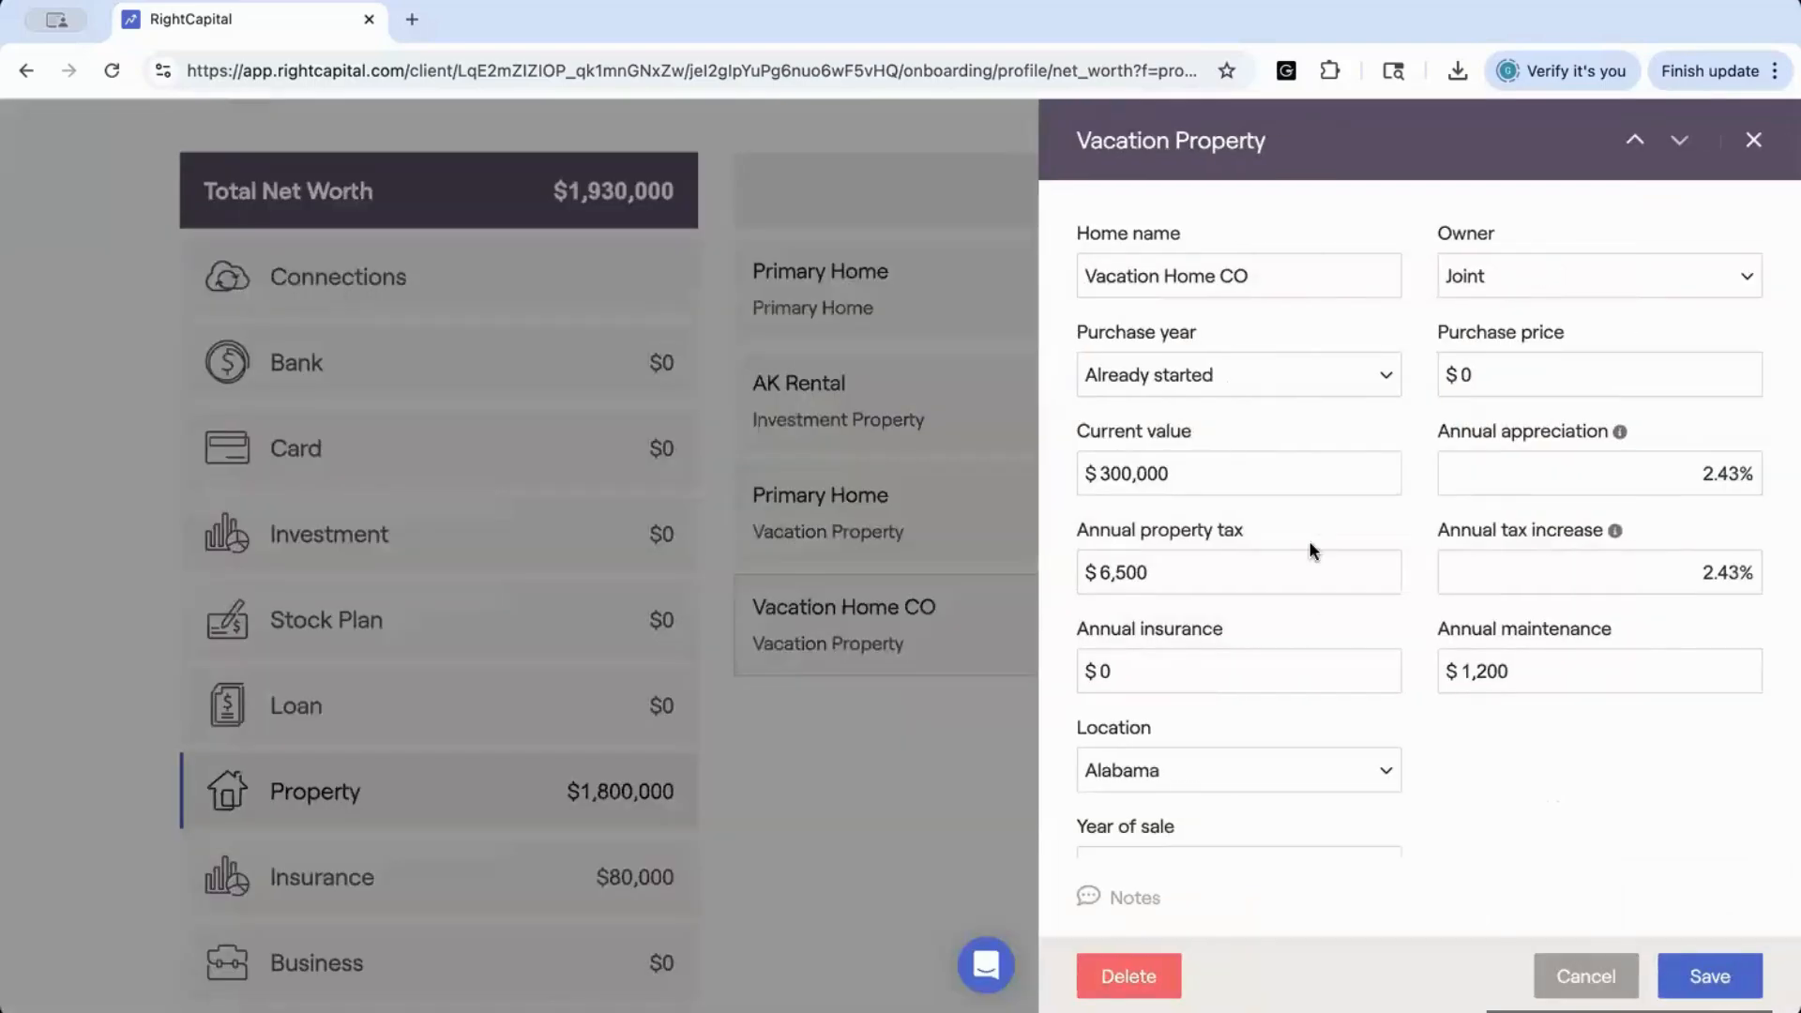
scroll(1308, 540, down, 1)
scroll(1308, 540, up, 1)
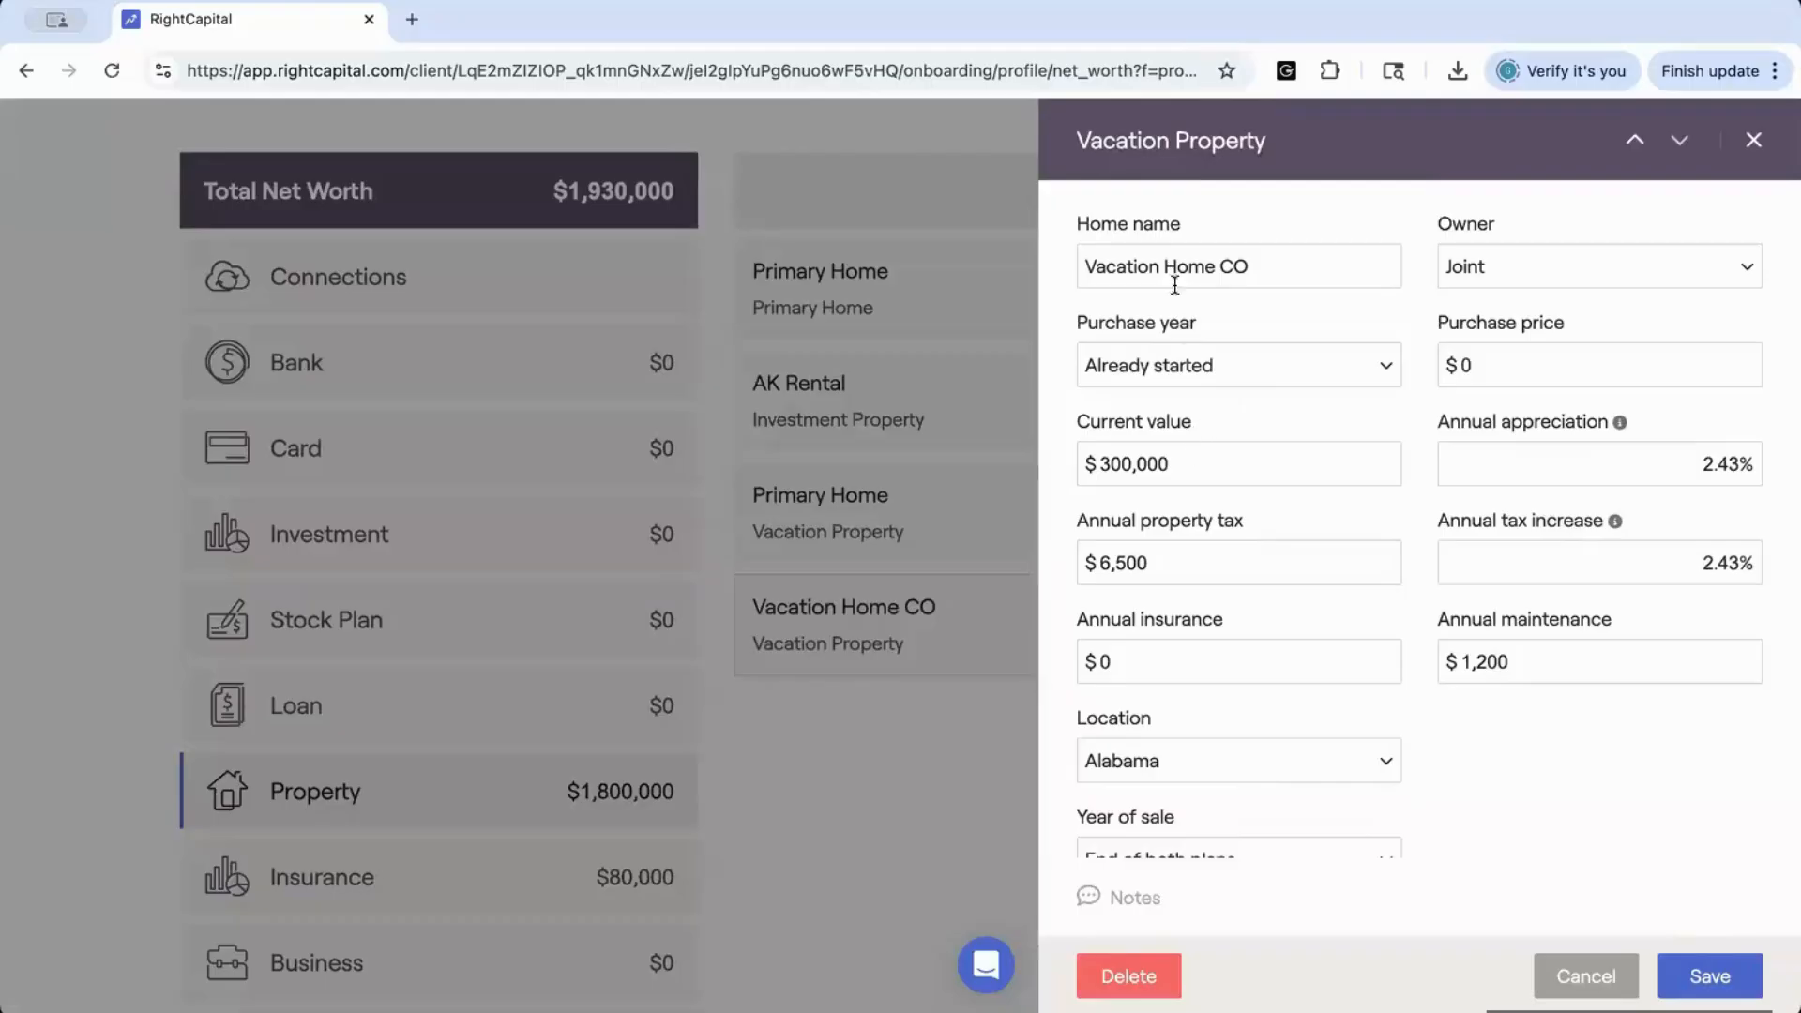
scroll(1381, 378, down, 1)
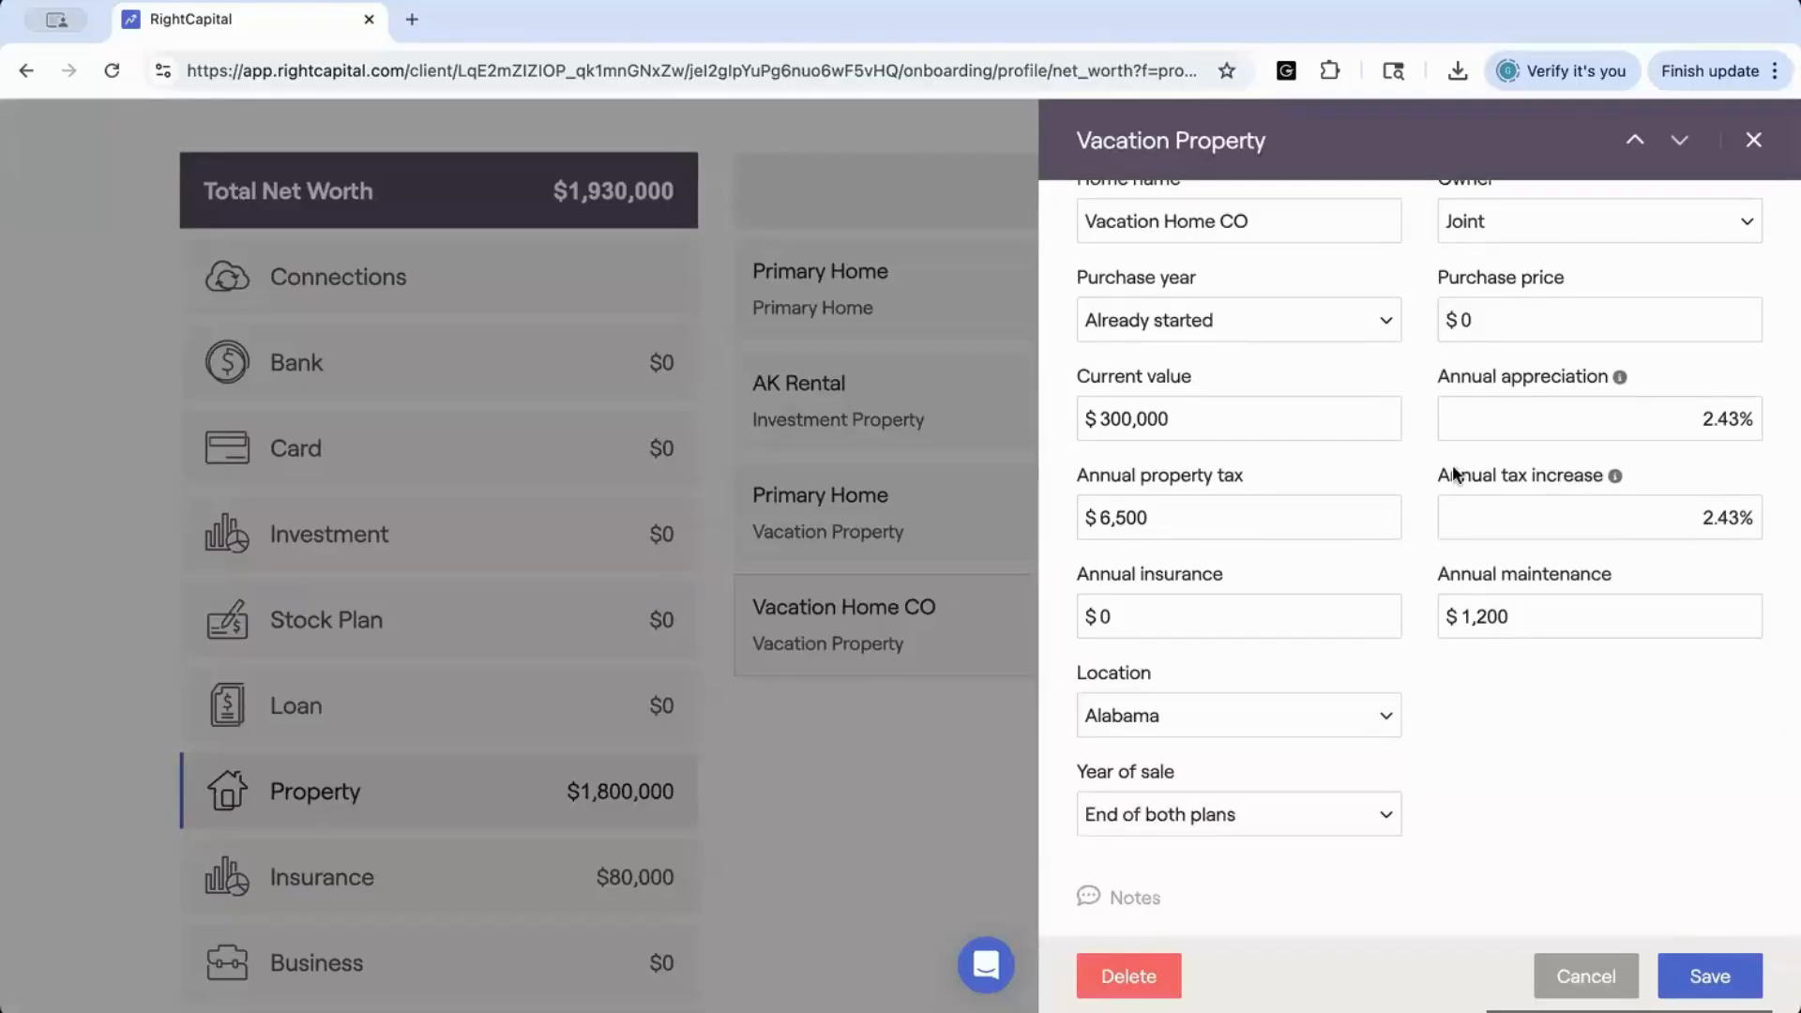
click(1710, 977)
List the insurance policies in the net worth and review their types and values
click(591, 869)
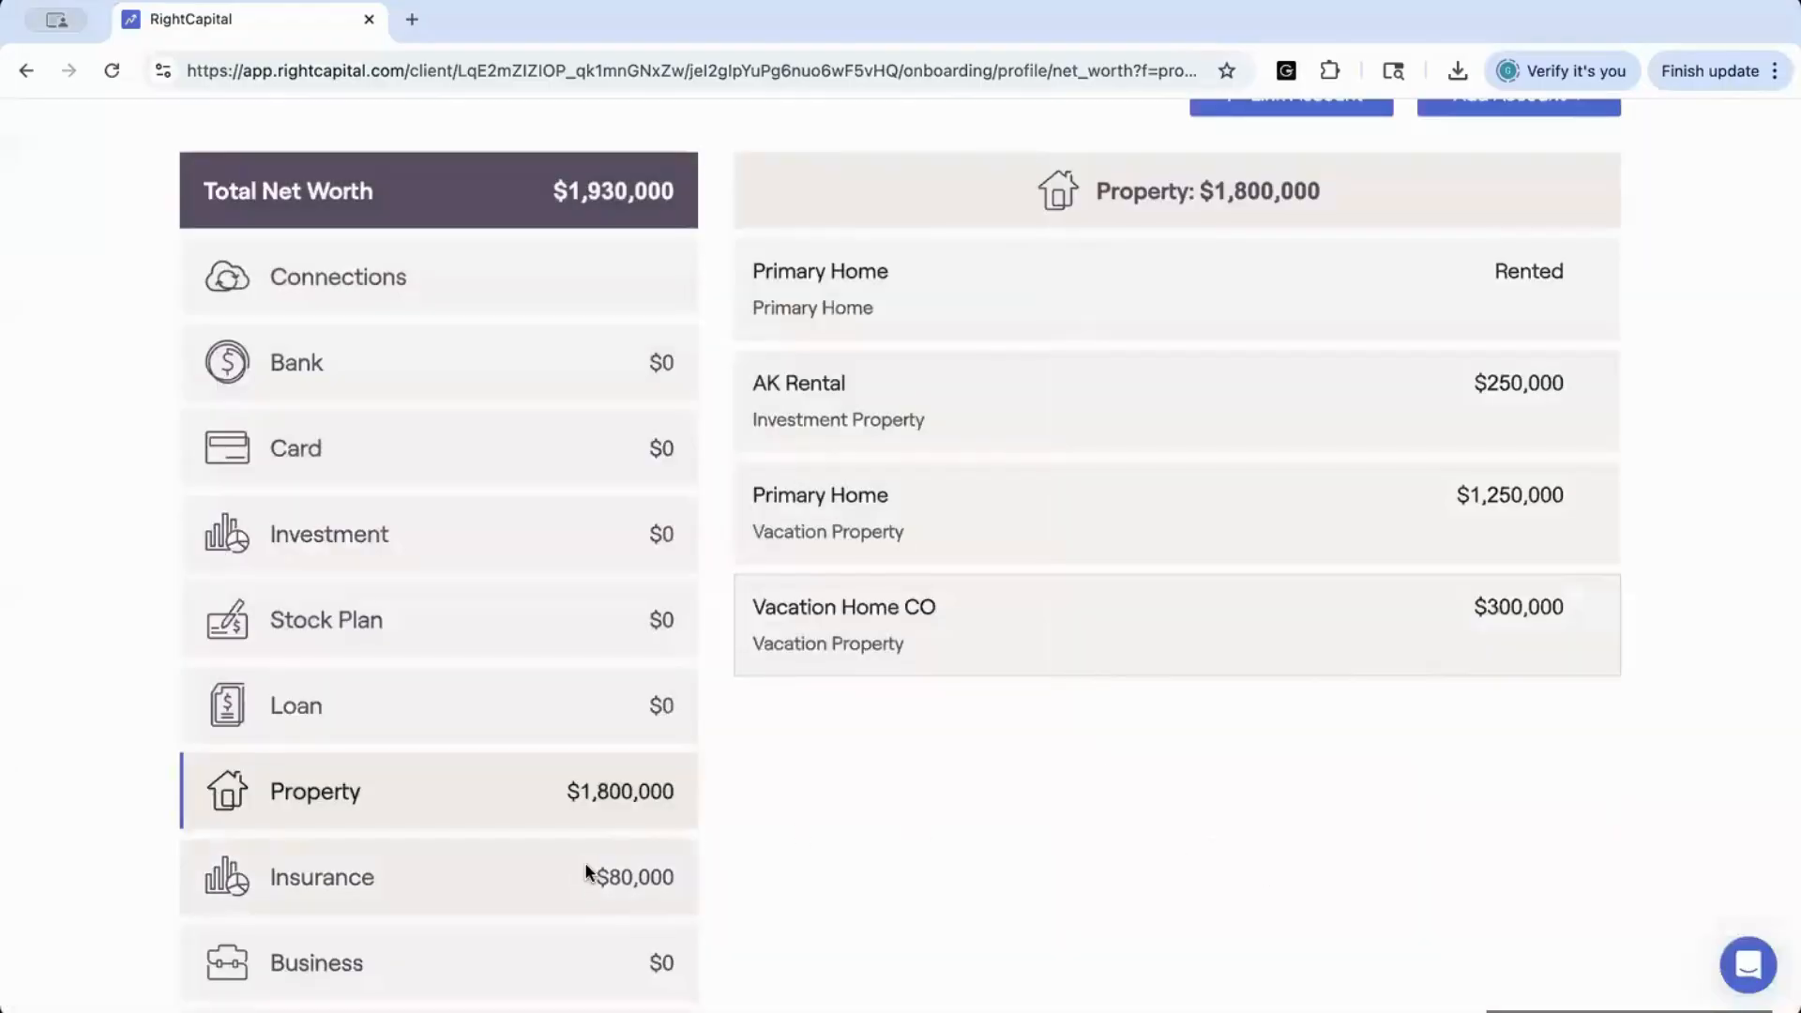
scroll(1025, 614, down, 1)
scroll(1025, 615, down, 1)
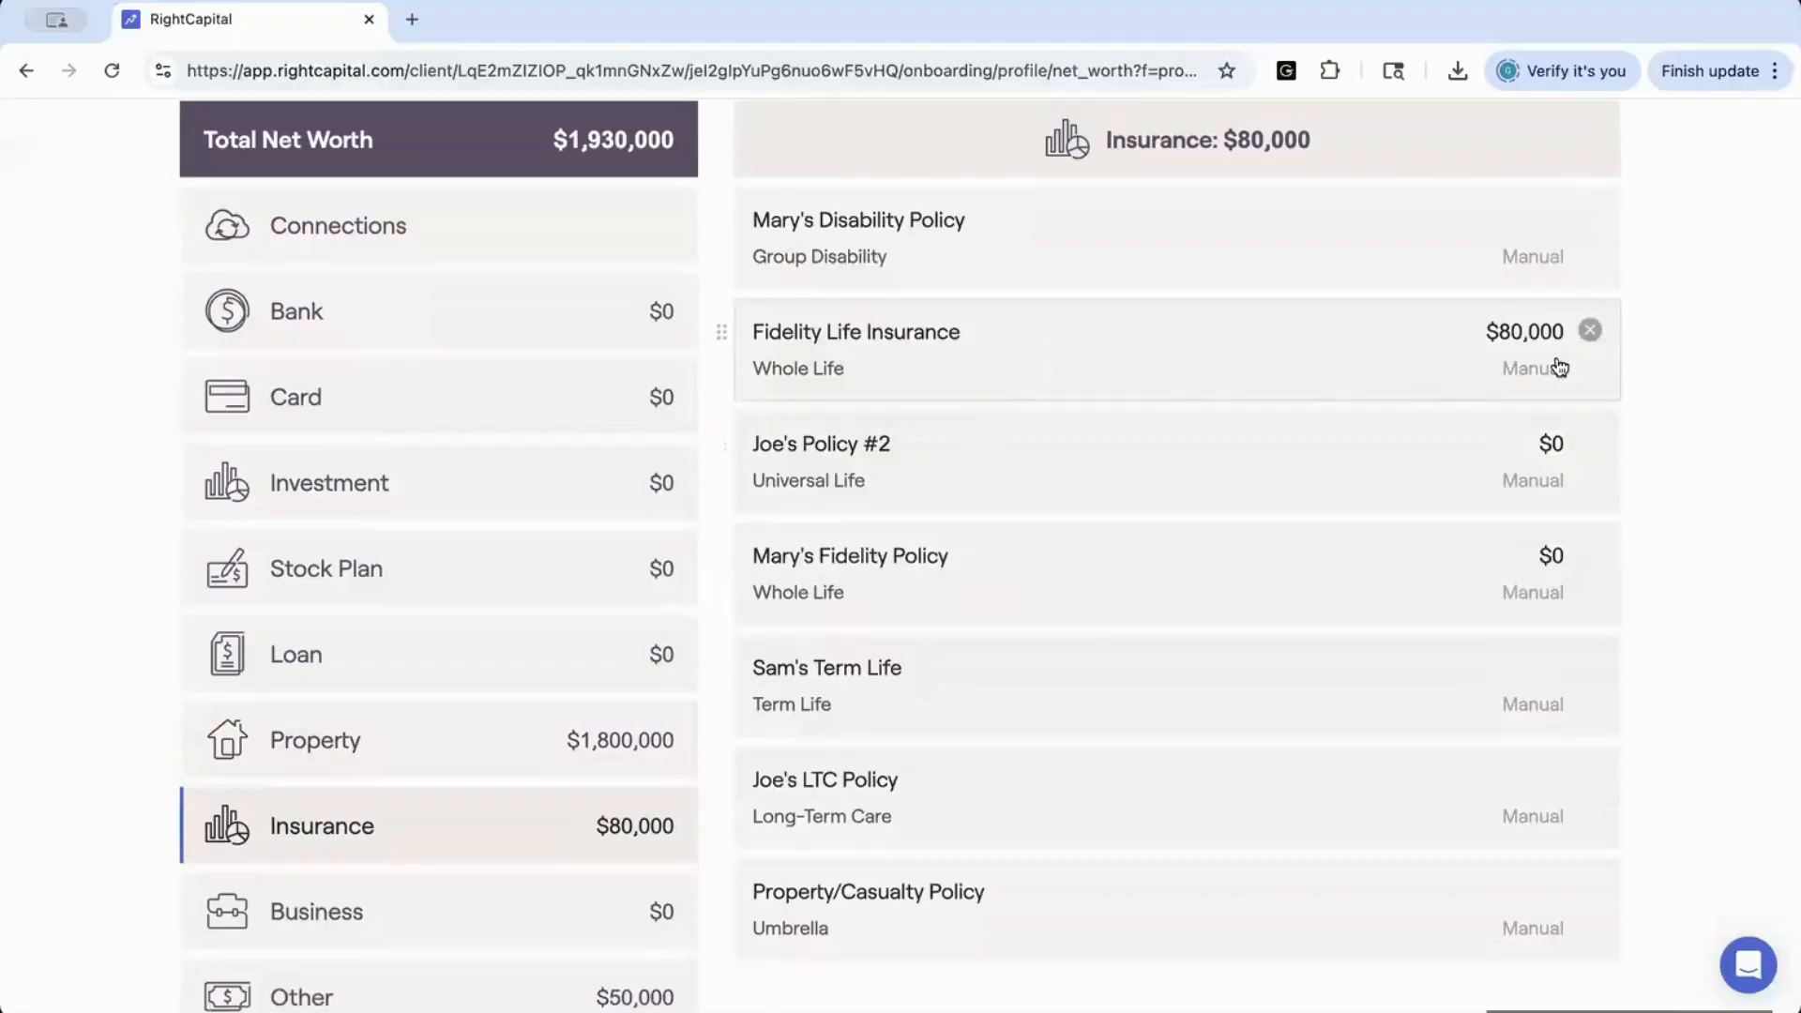
scroll(1447, 342, up, 1)
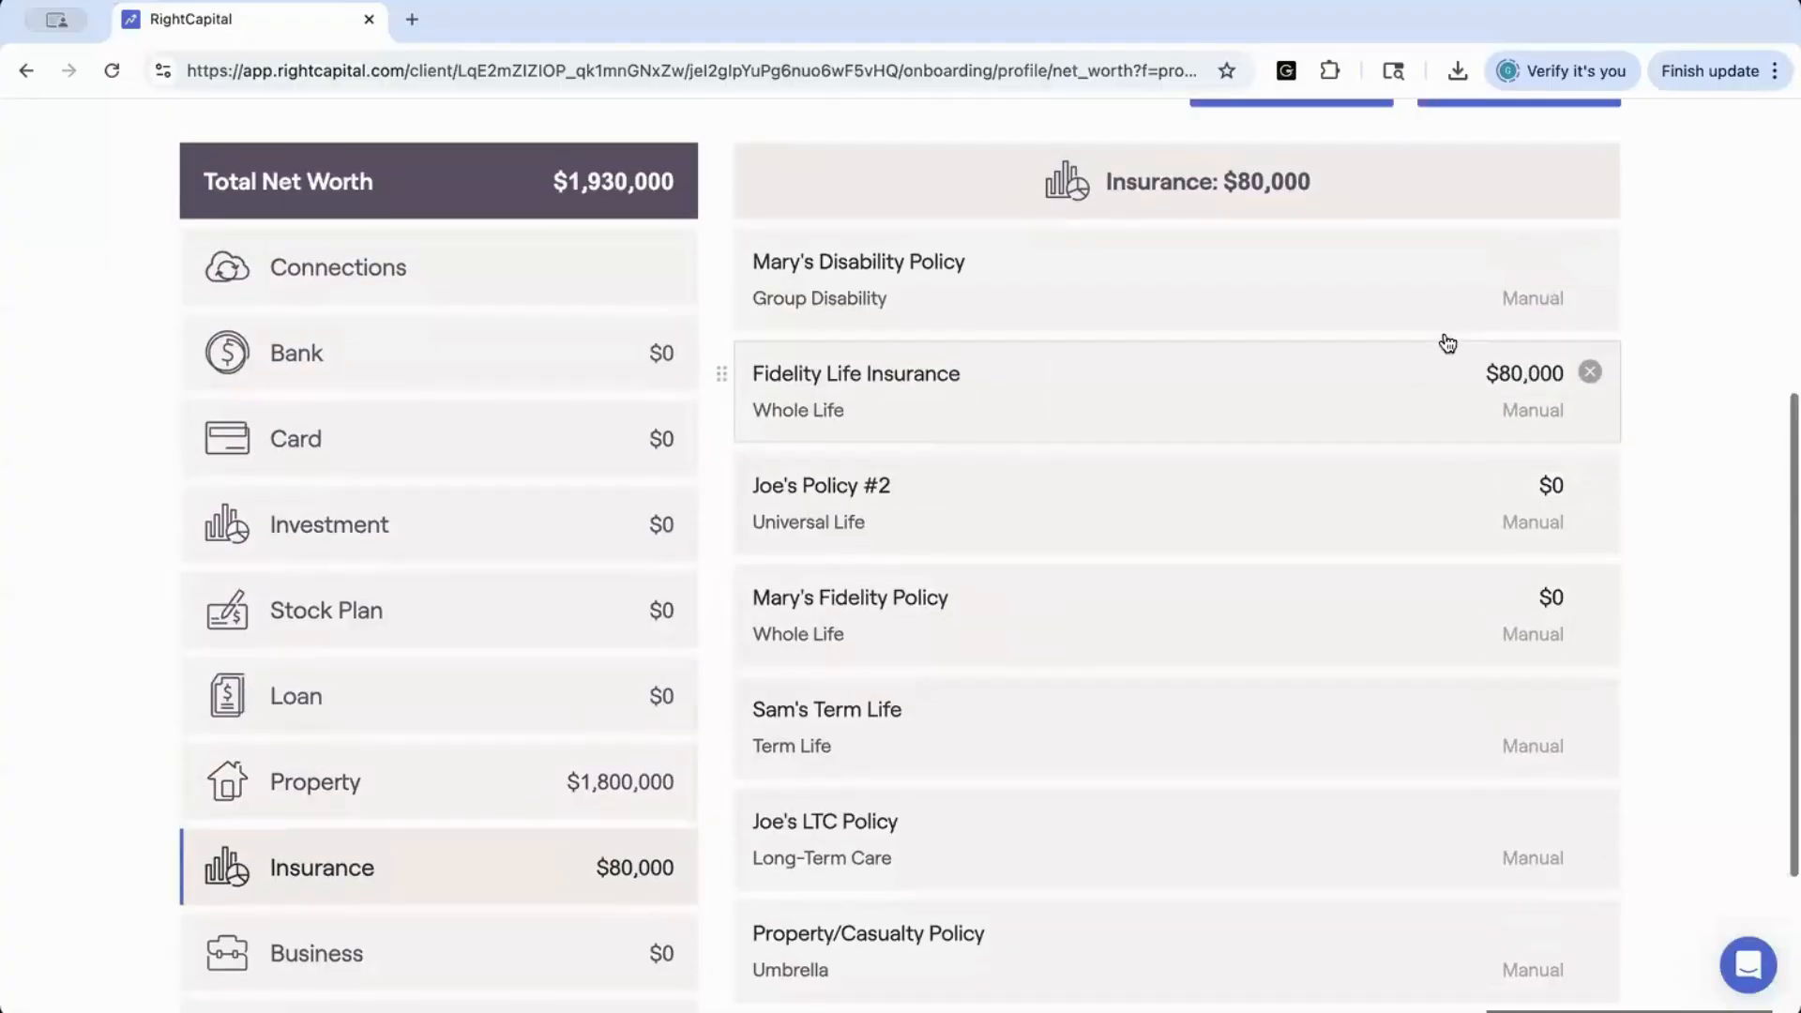
scroll(1448, 341, down, 5)
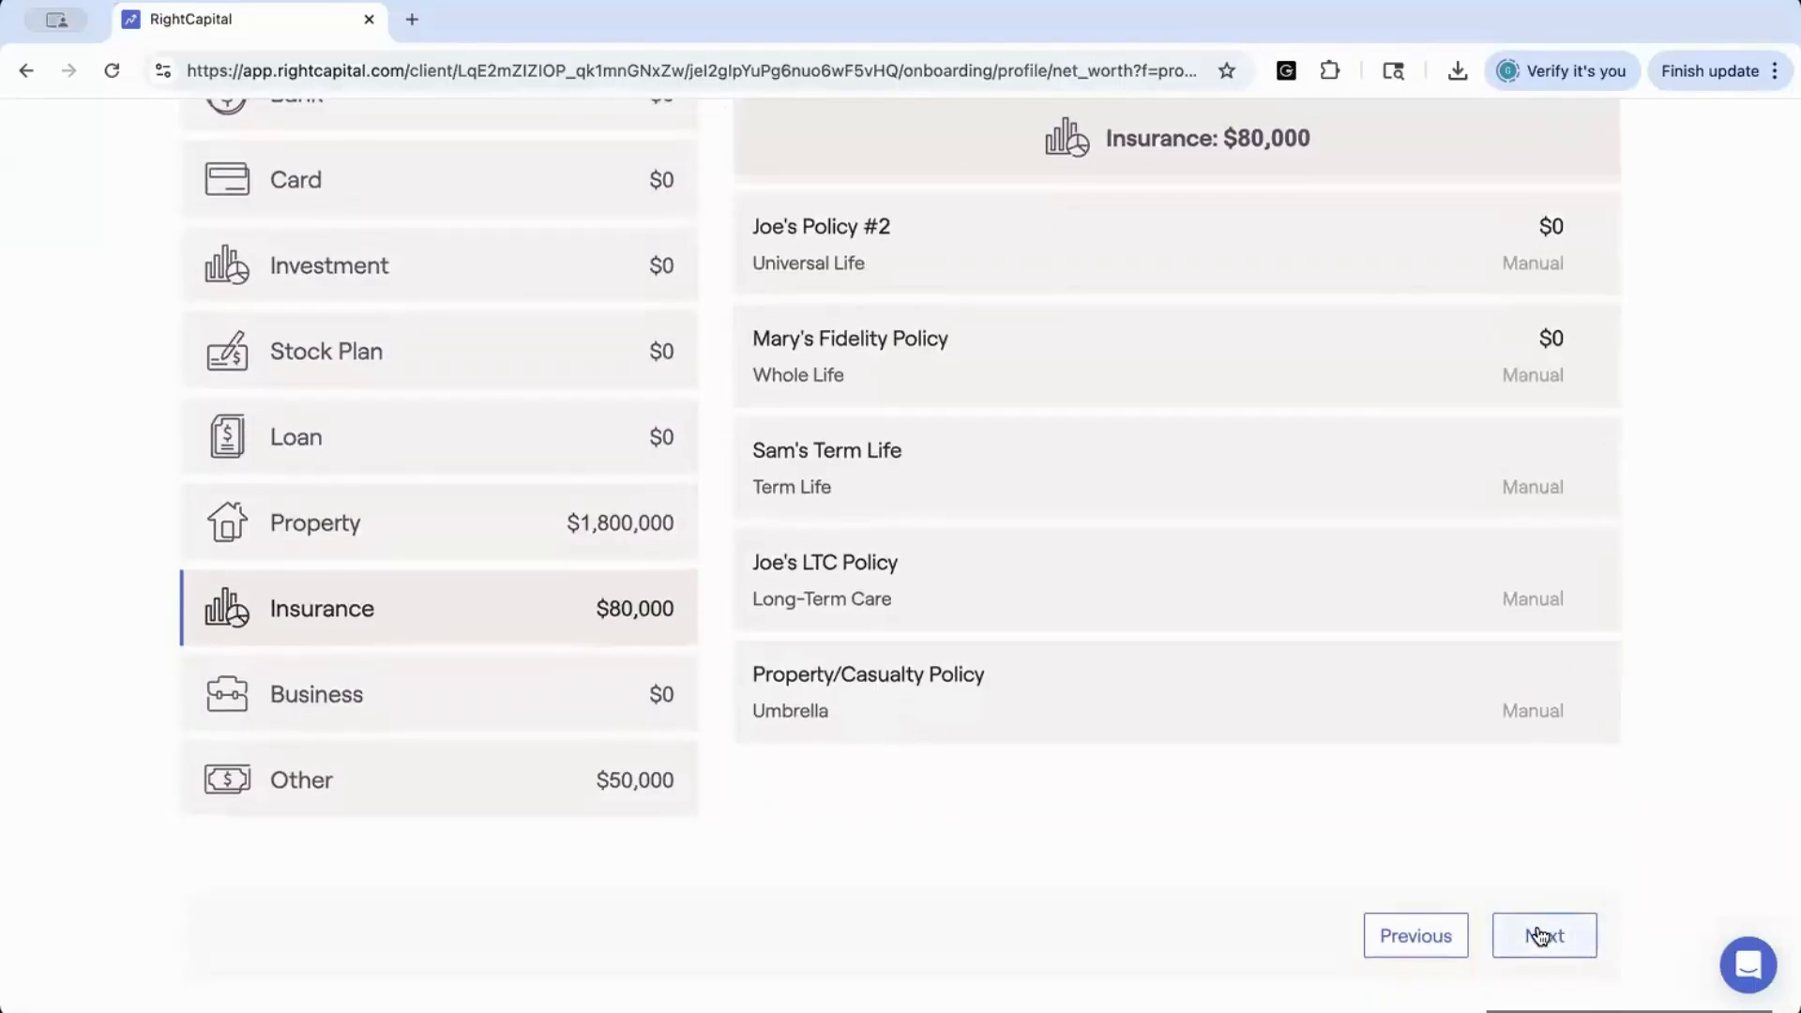
Advance to the Expenses step, look over the expense entries, and view the Tax and Fees details
click(1538, 935)
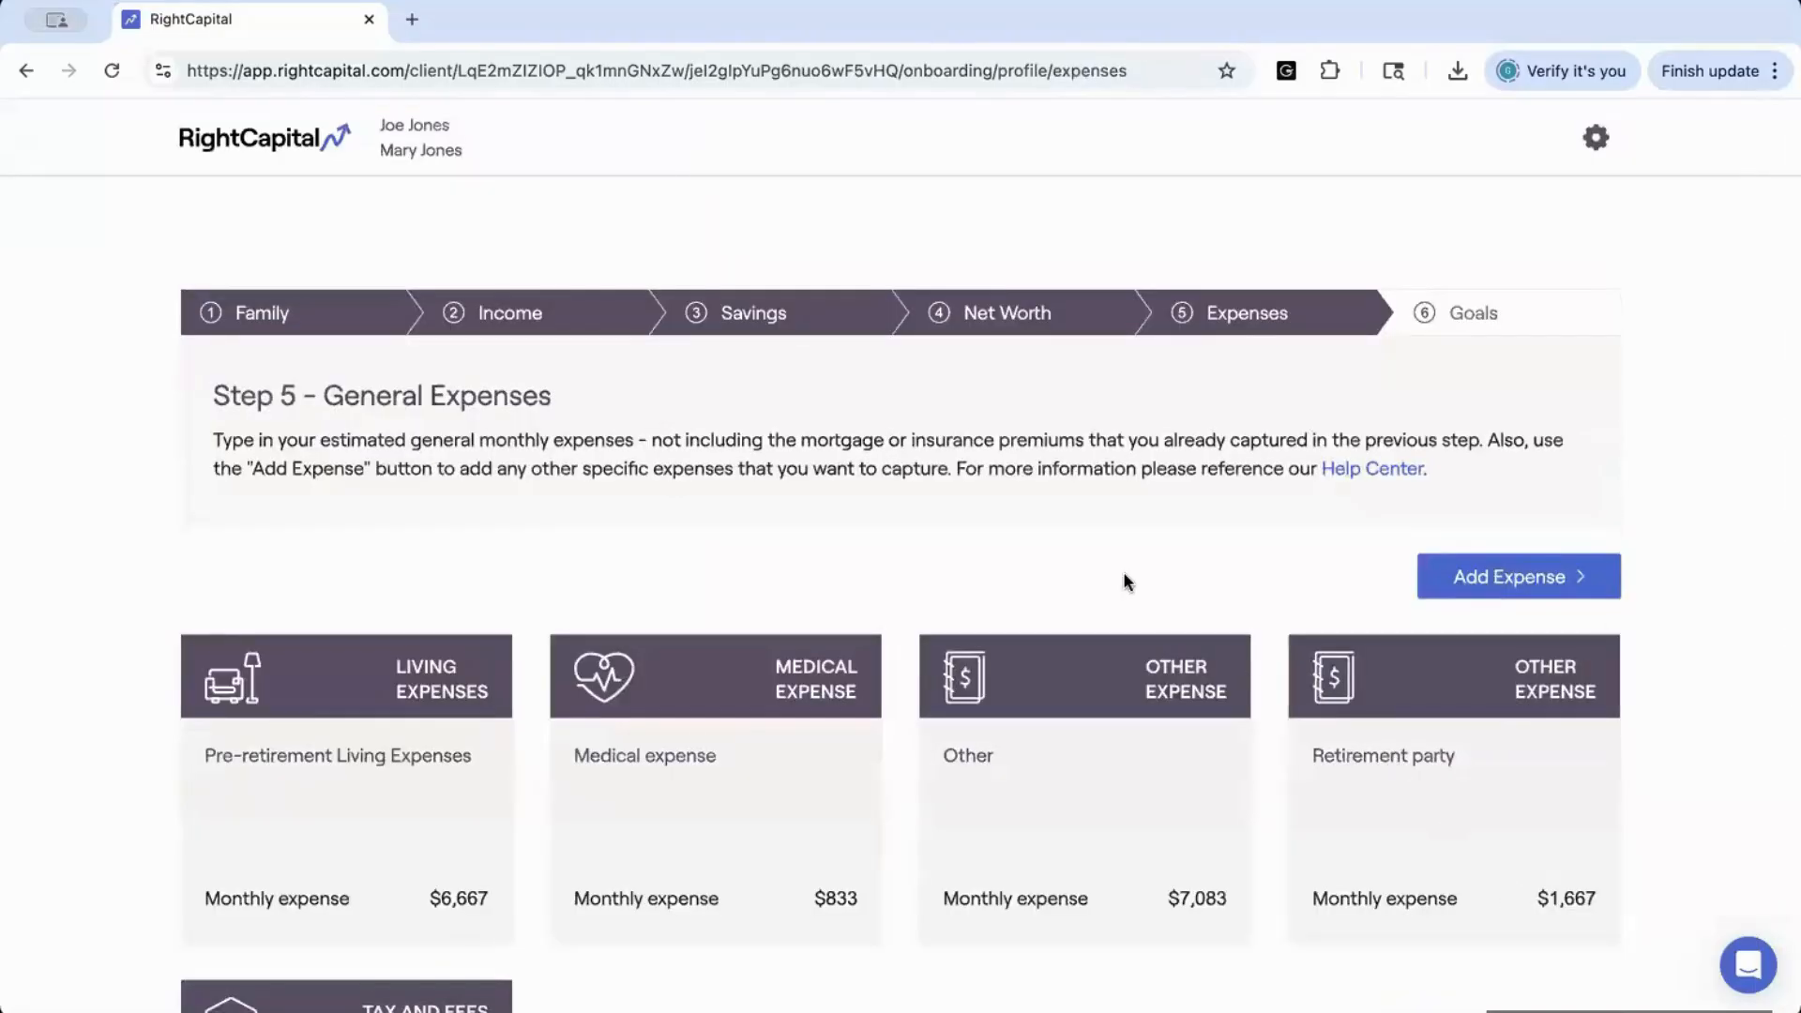
scroll(1124, 574, down, 5)
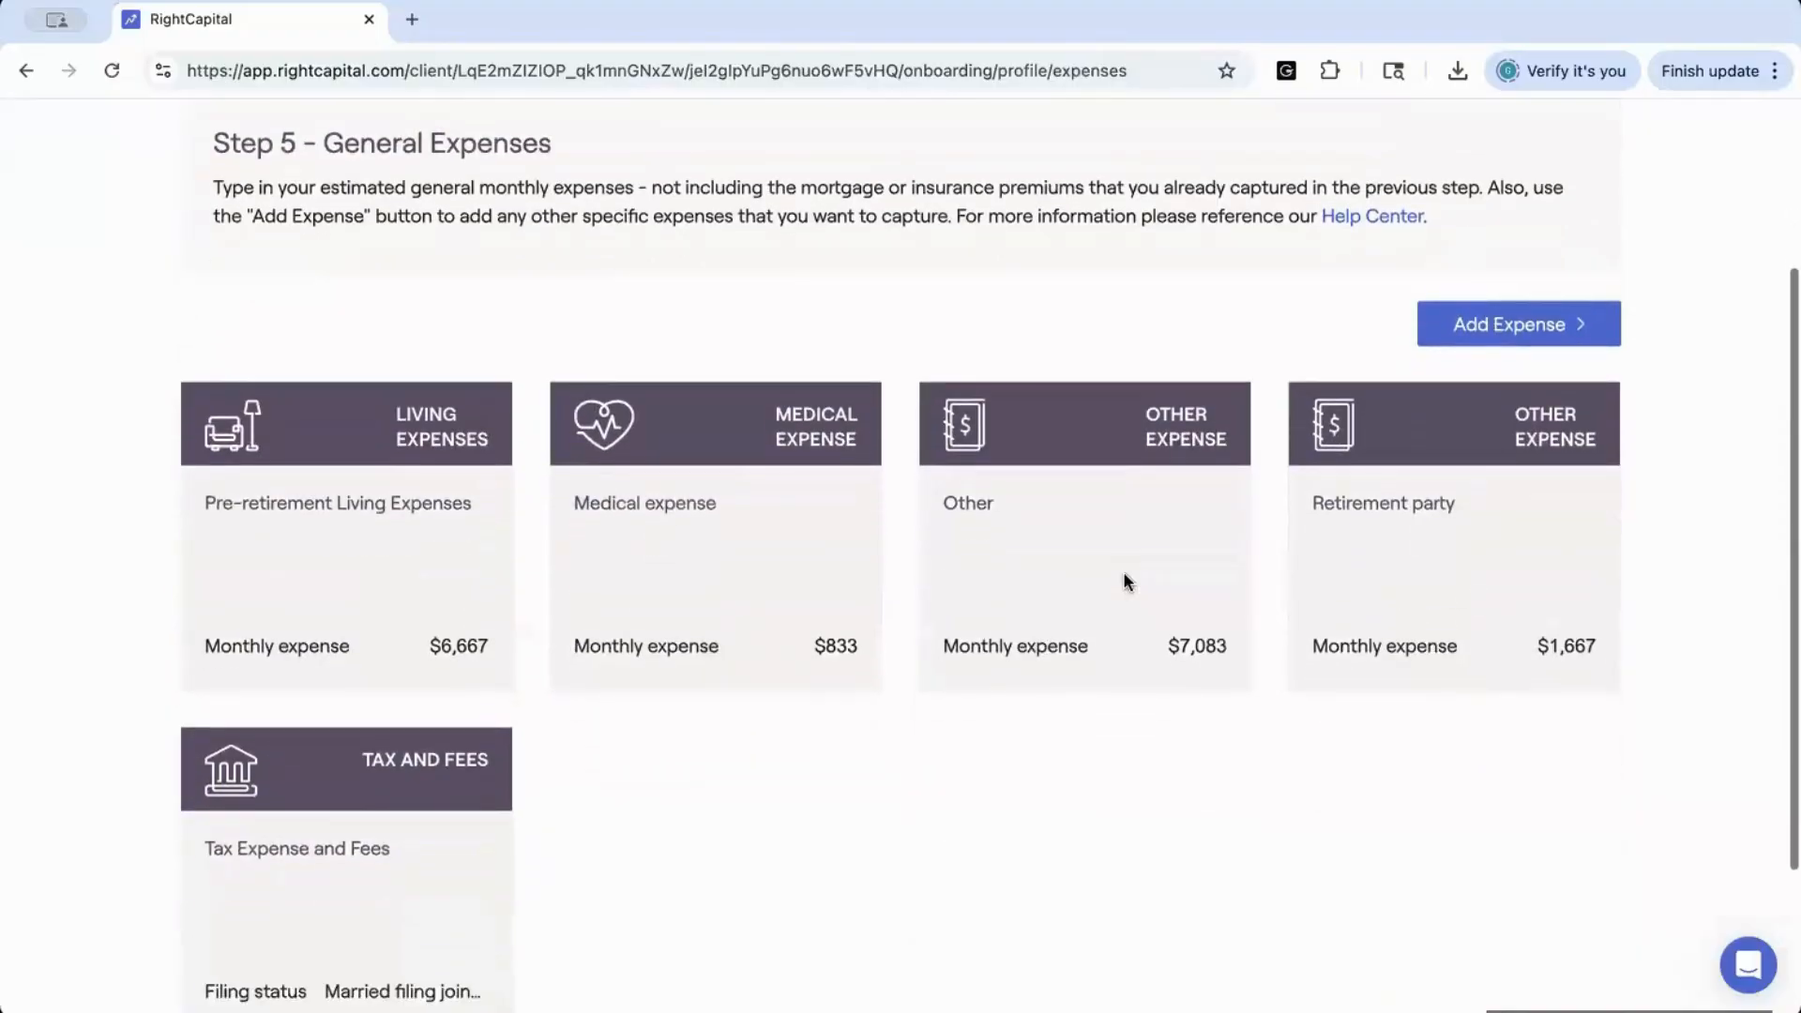
scroll(1123, 575, down, 2)
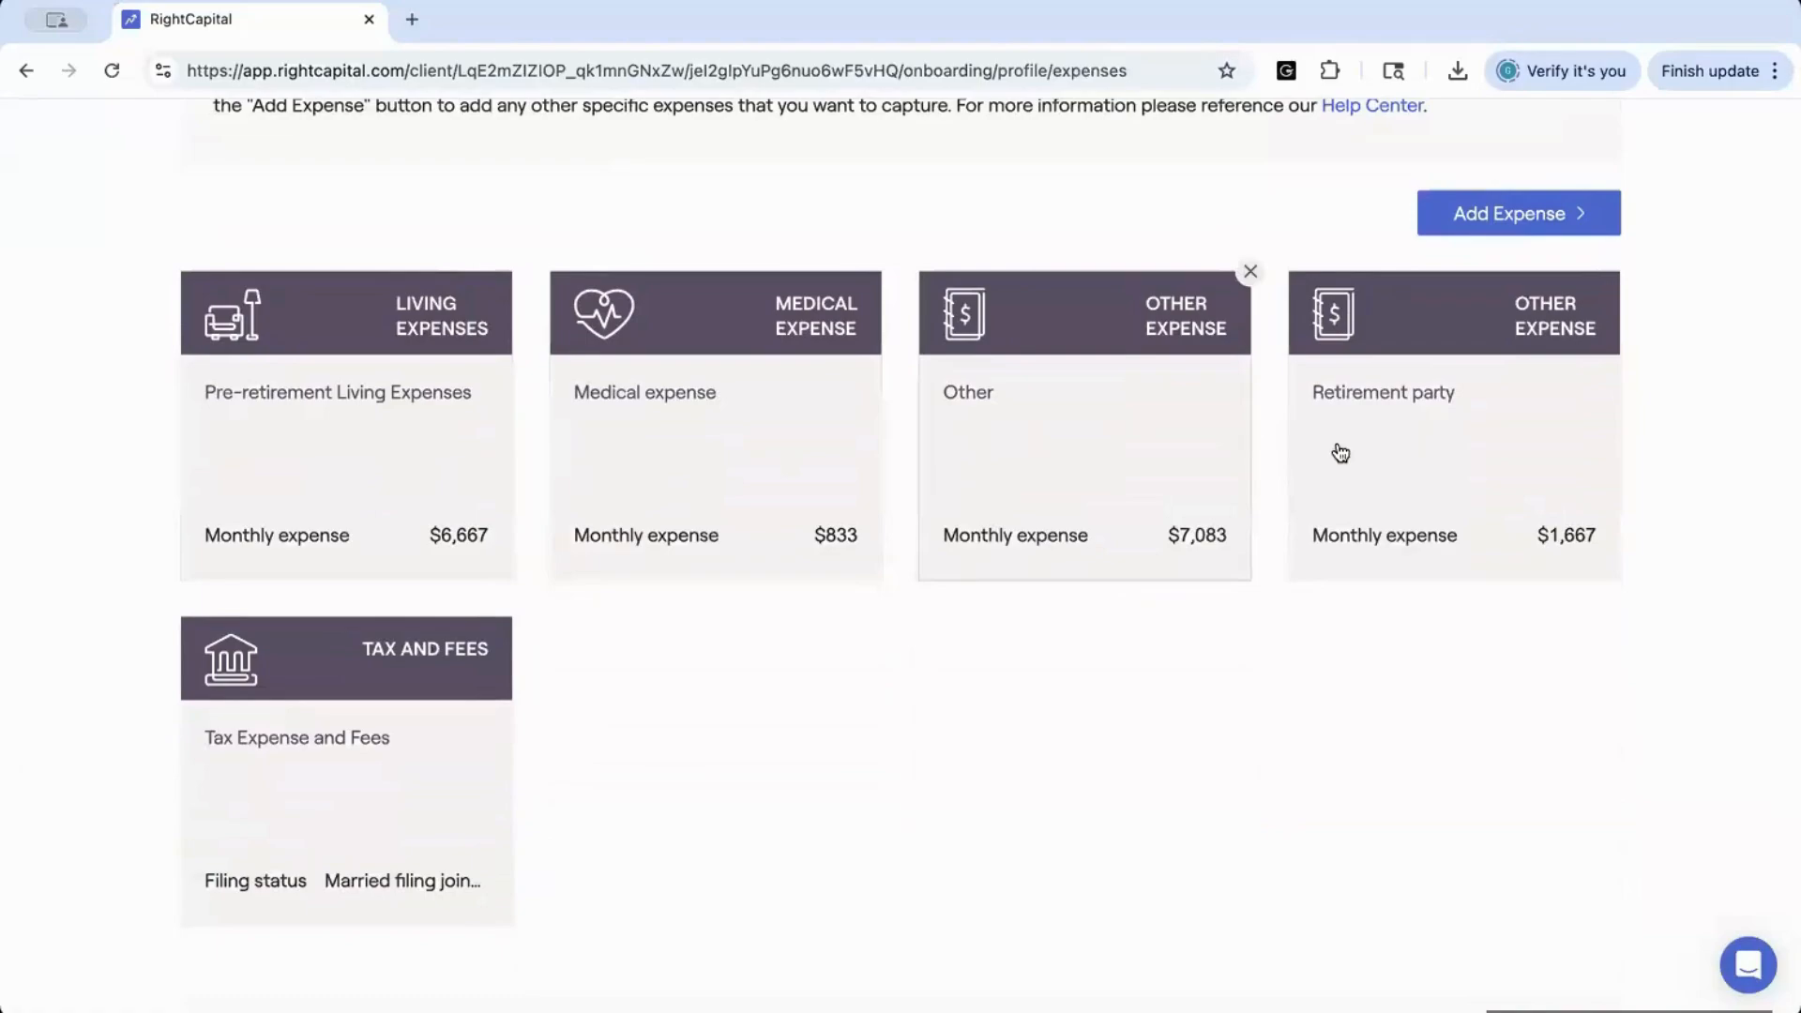
click(402, 786)
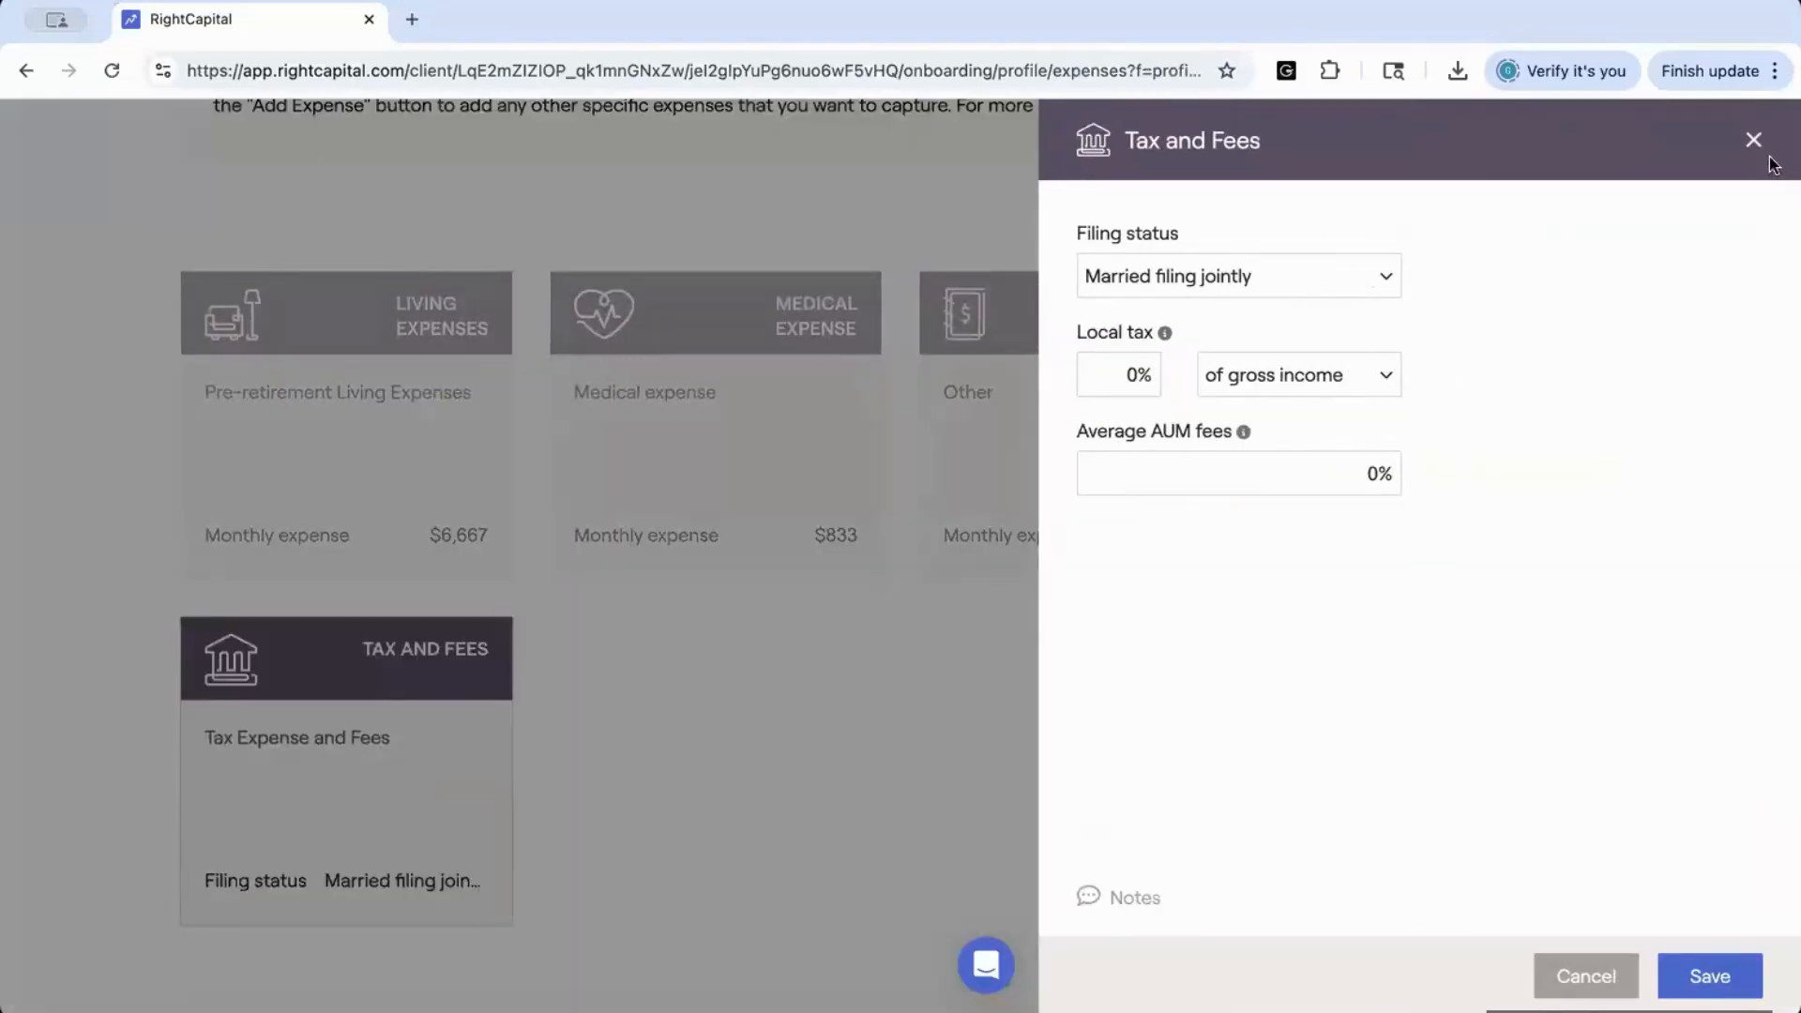
click(1753, 140)
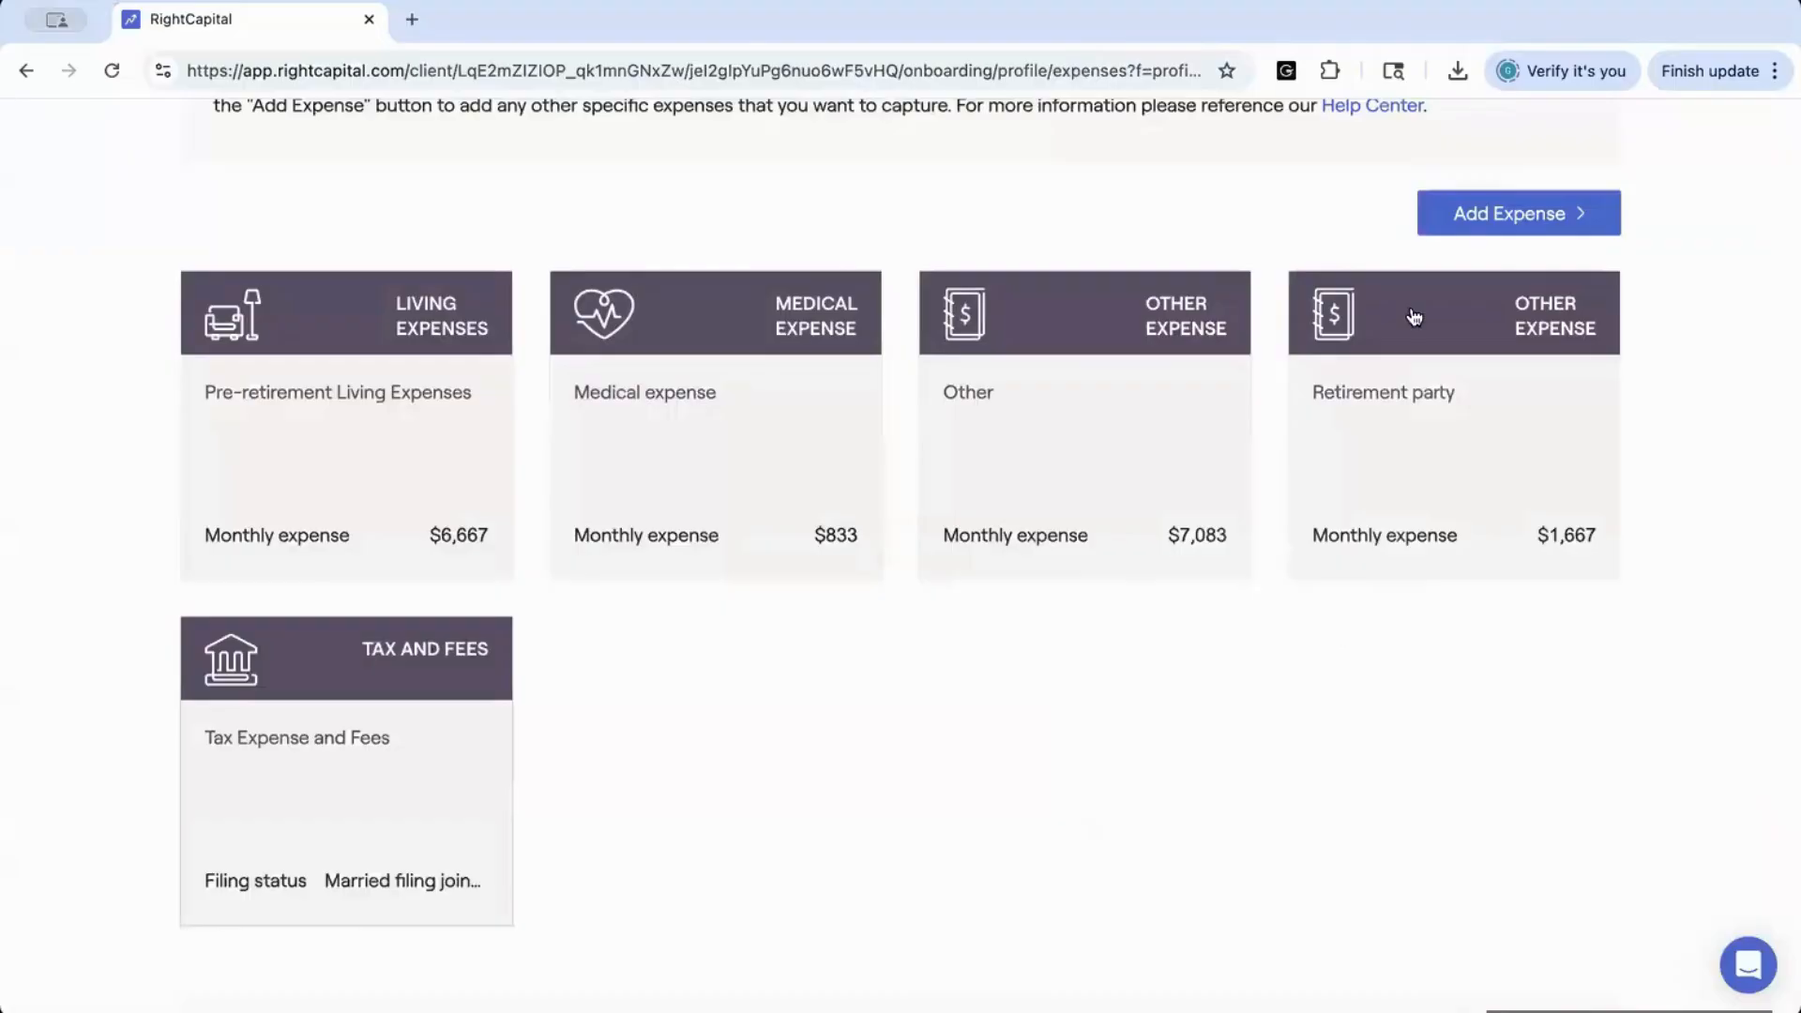
scroll(1336, 631, down, 1)
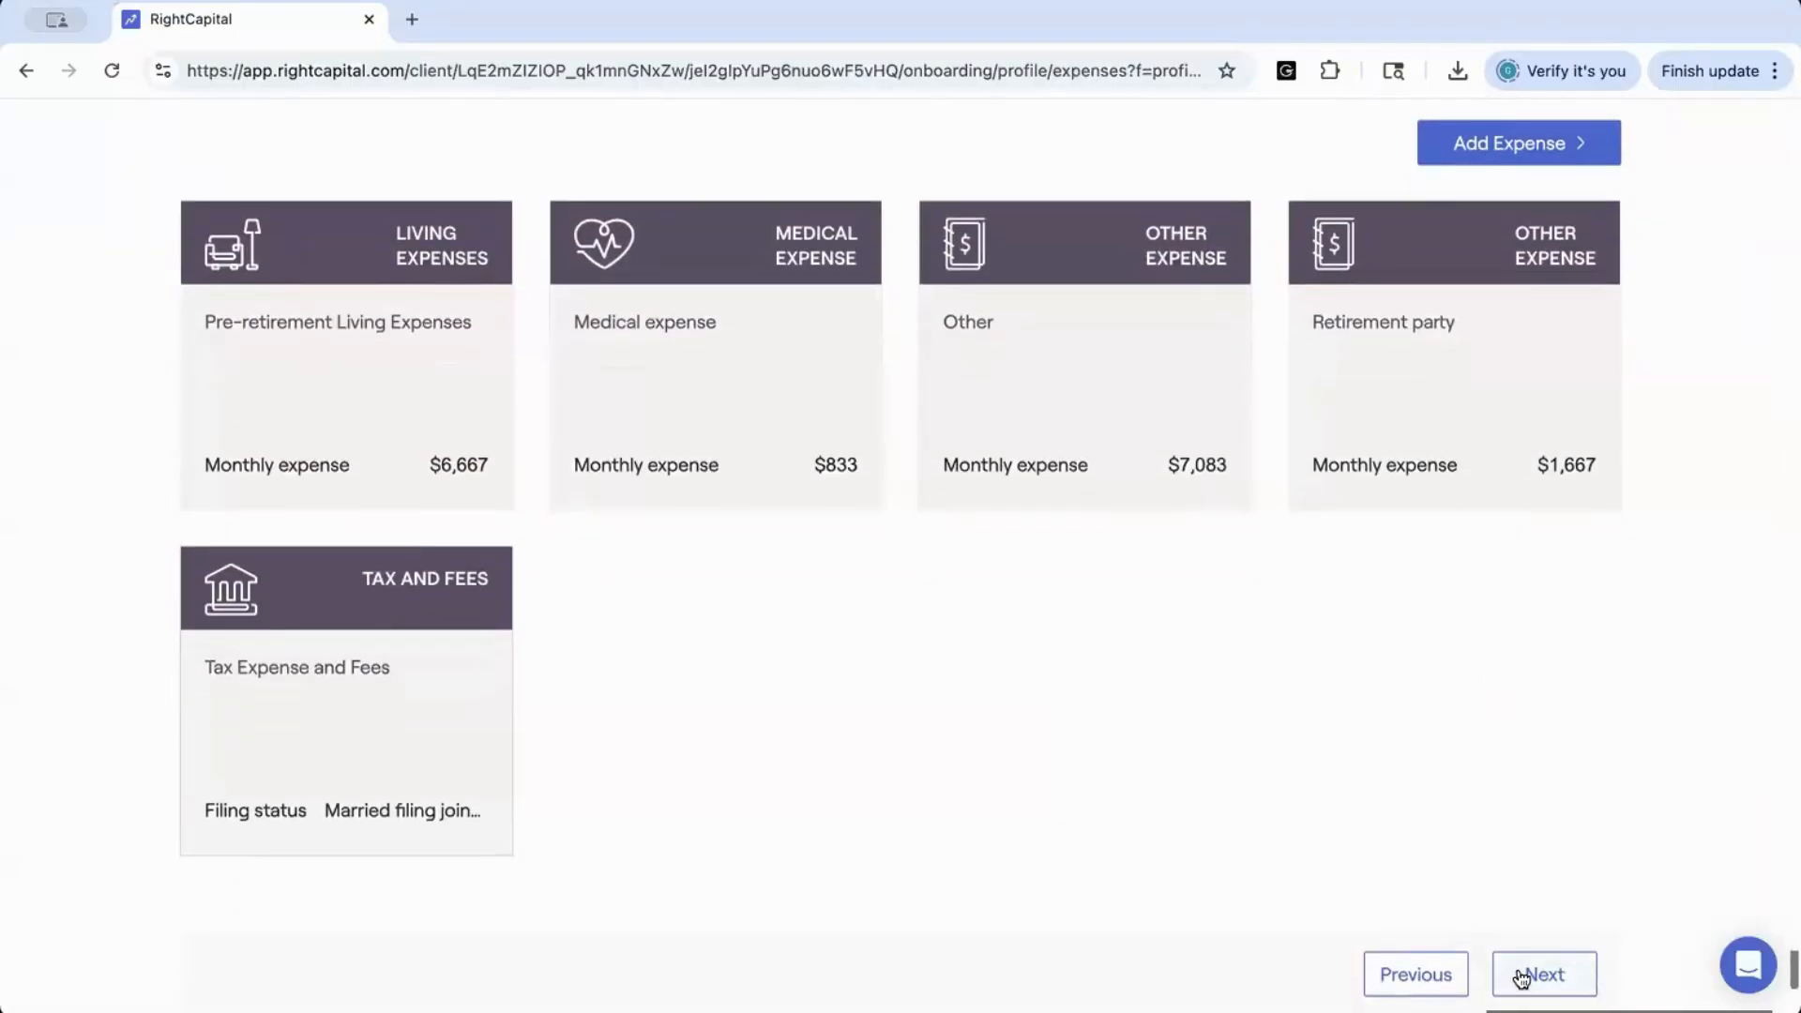
Advance to the Goals step, look over the goal entries, review the Buy RV goal's details, and save that goal
click(1519, 977)
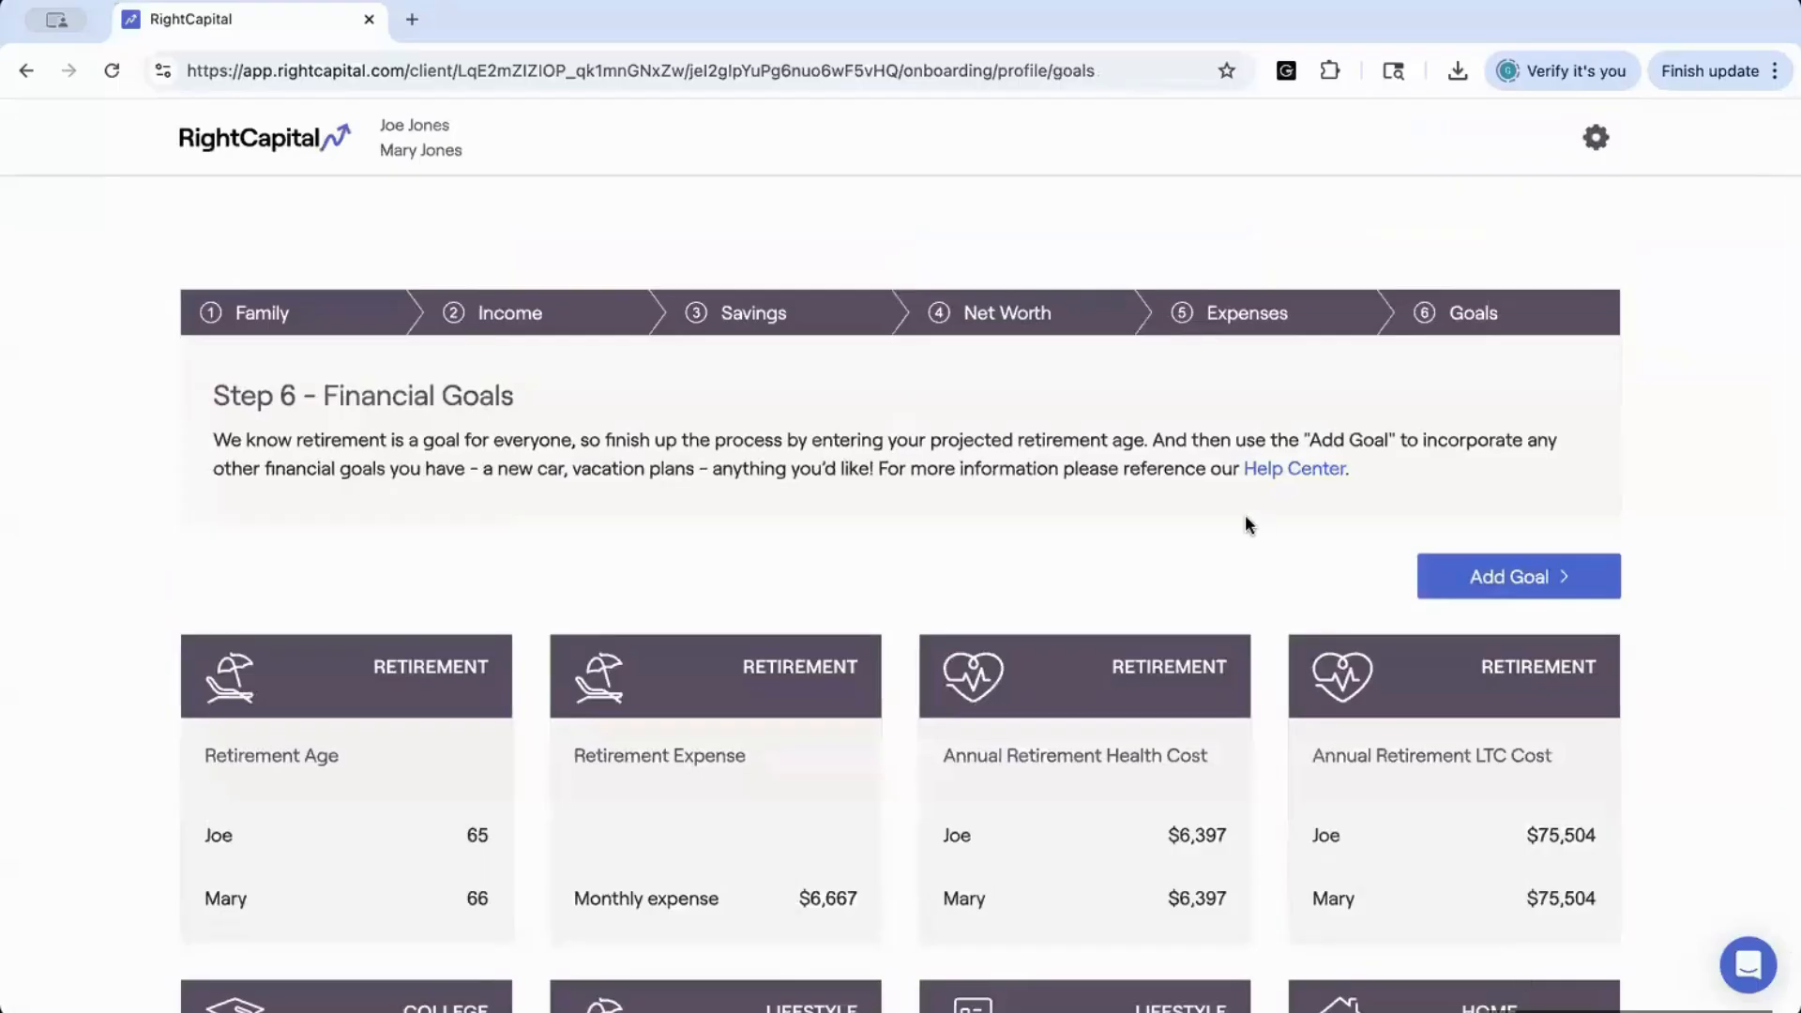
scroll(1246, 514, down, 3)
scroll(1248, 526, down, 2)
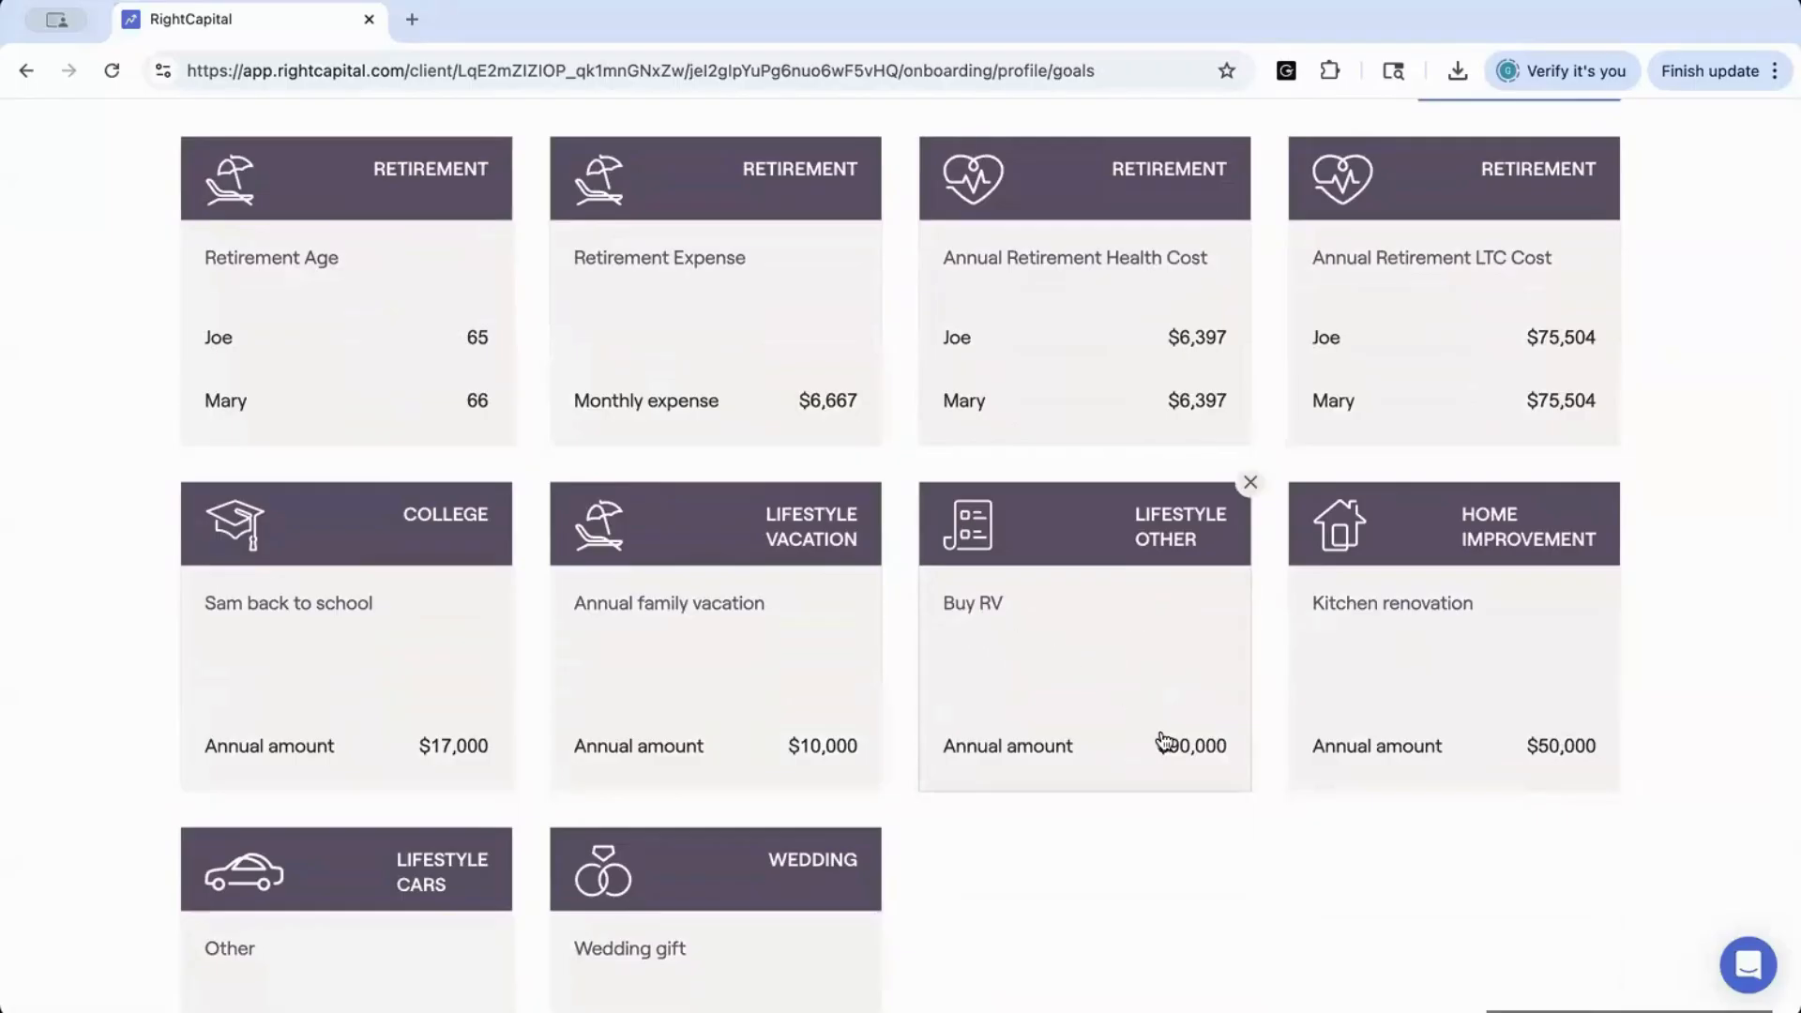
click(1130, 677)
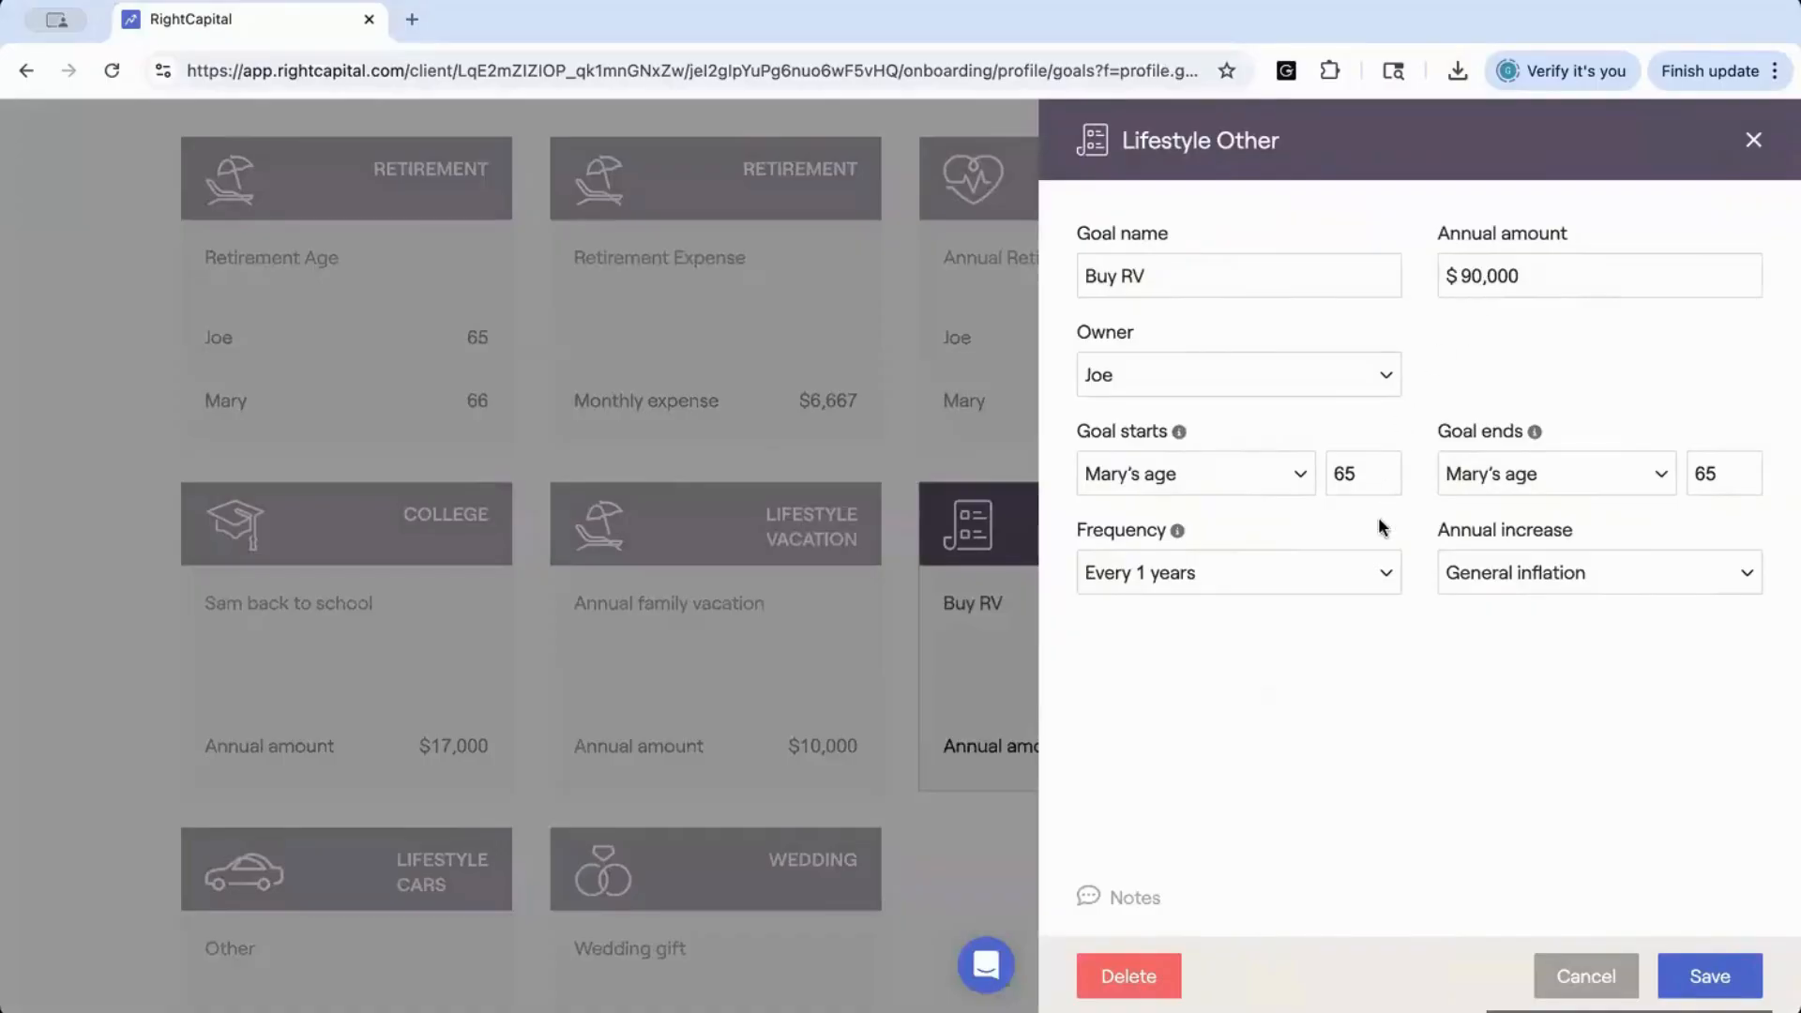
click(1694, 976)
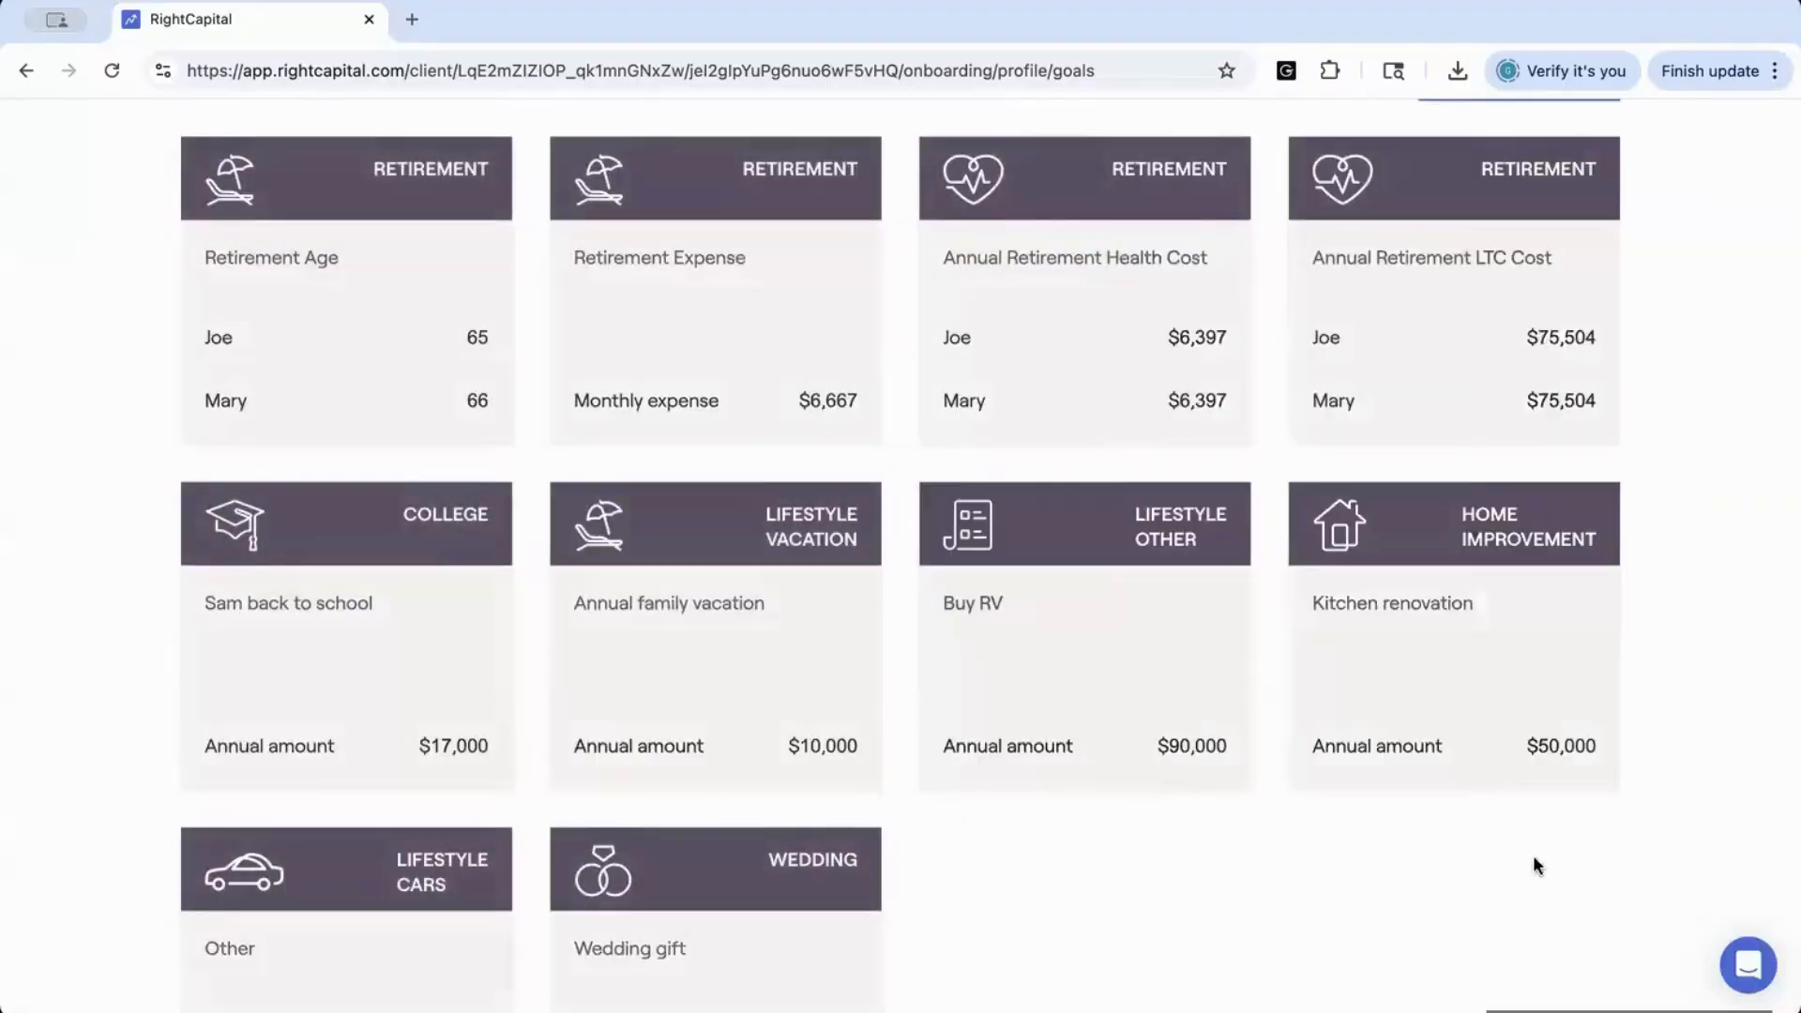
Look over the remaining retirement, college, lifestyle, home improvement and wedding goals, and complete the profile onboarding
scroll(1462, 764, down, 2)
scroll(1462, 765, down, 2)
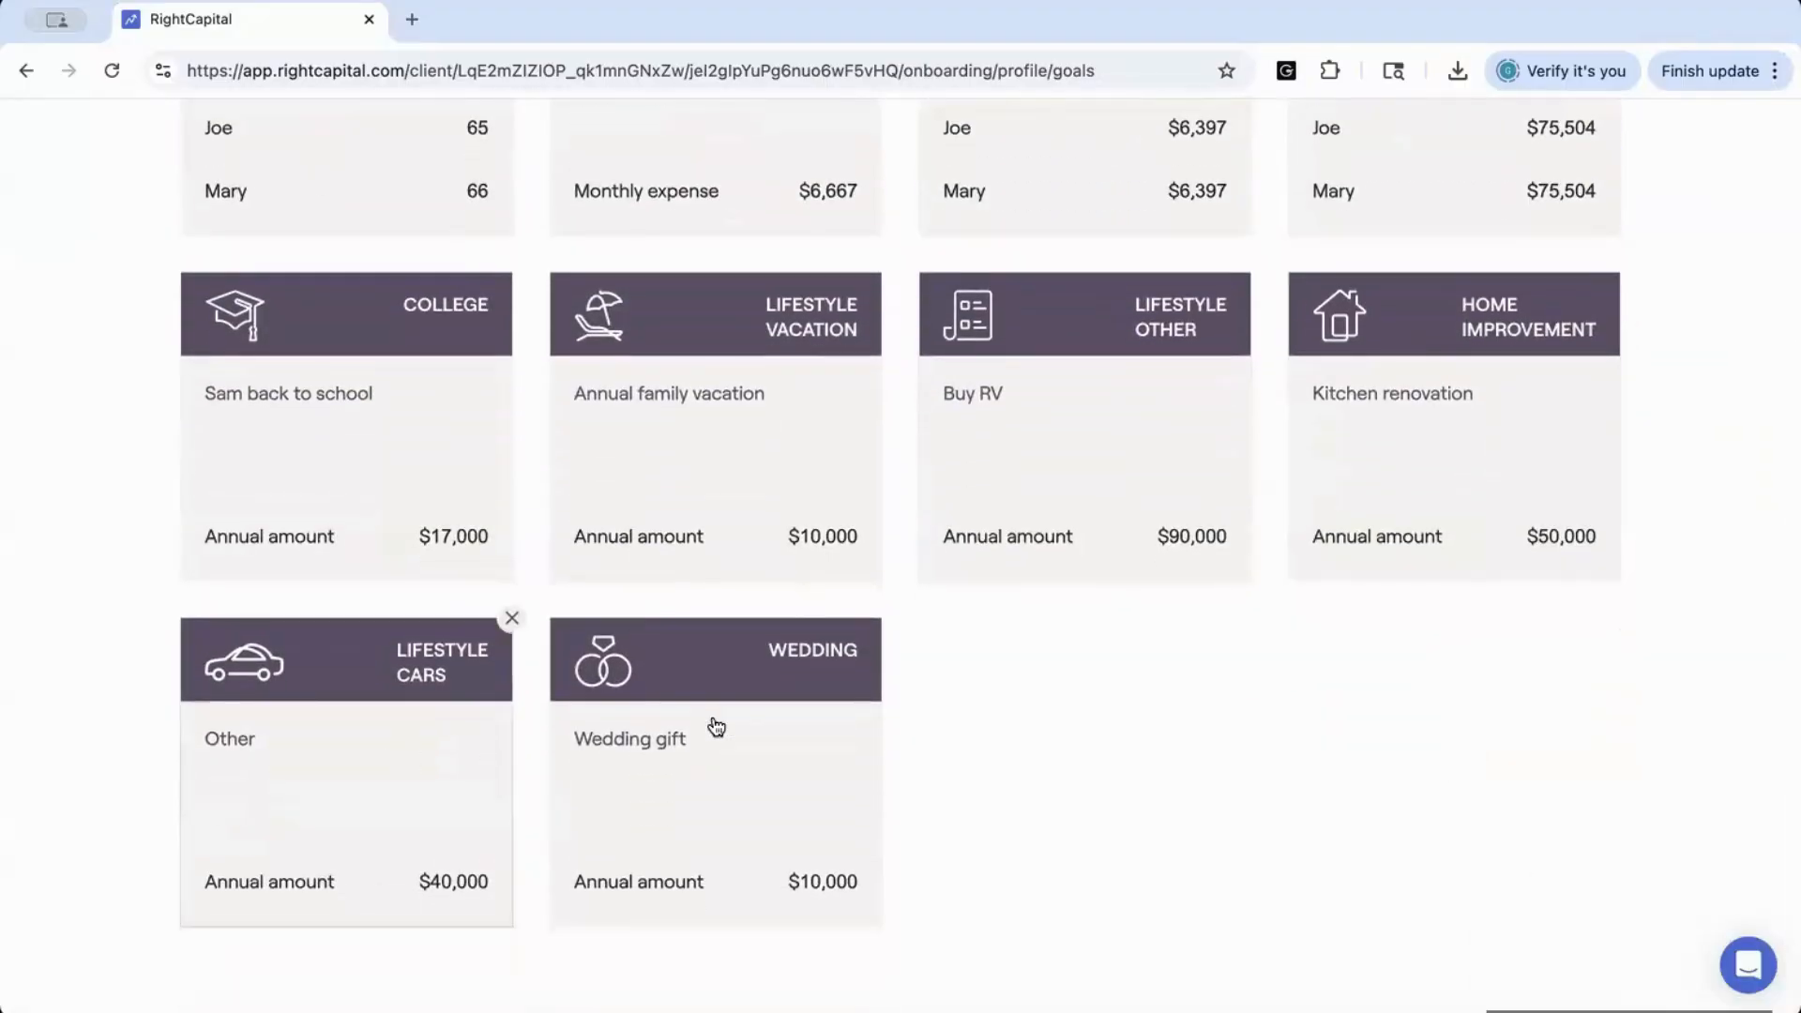
scroll(845, 691, up, 2)
scroll(844, 692, up, 1)
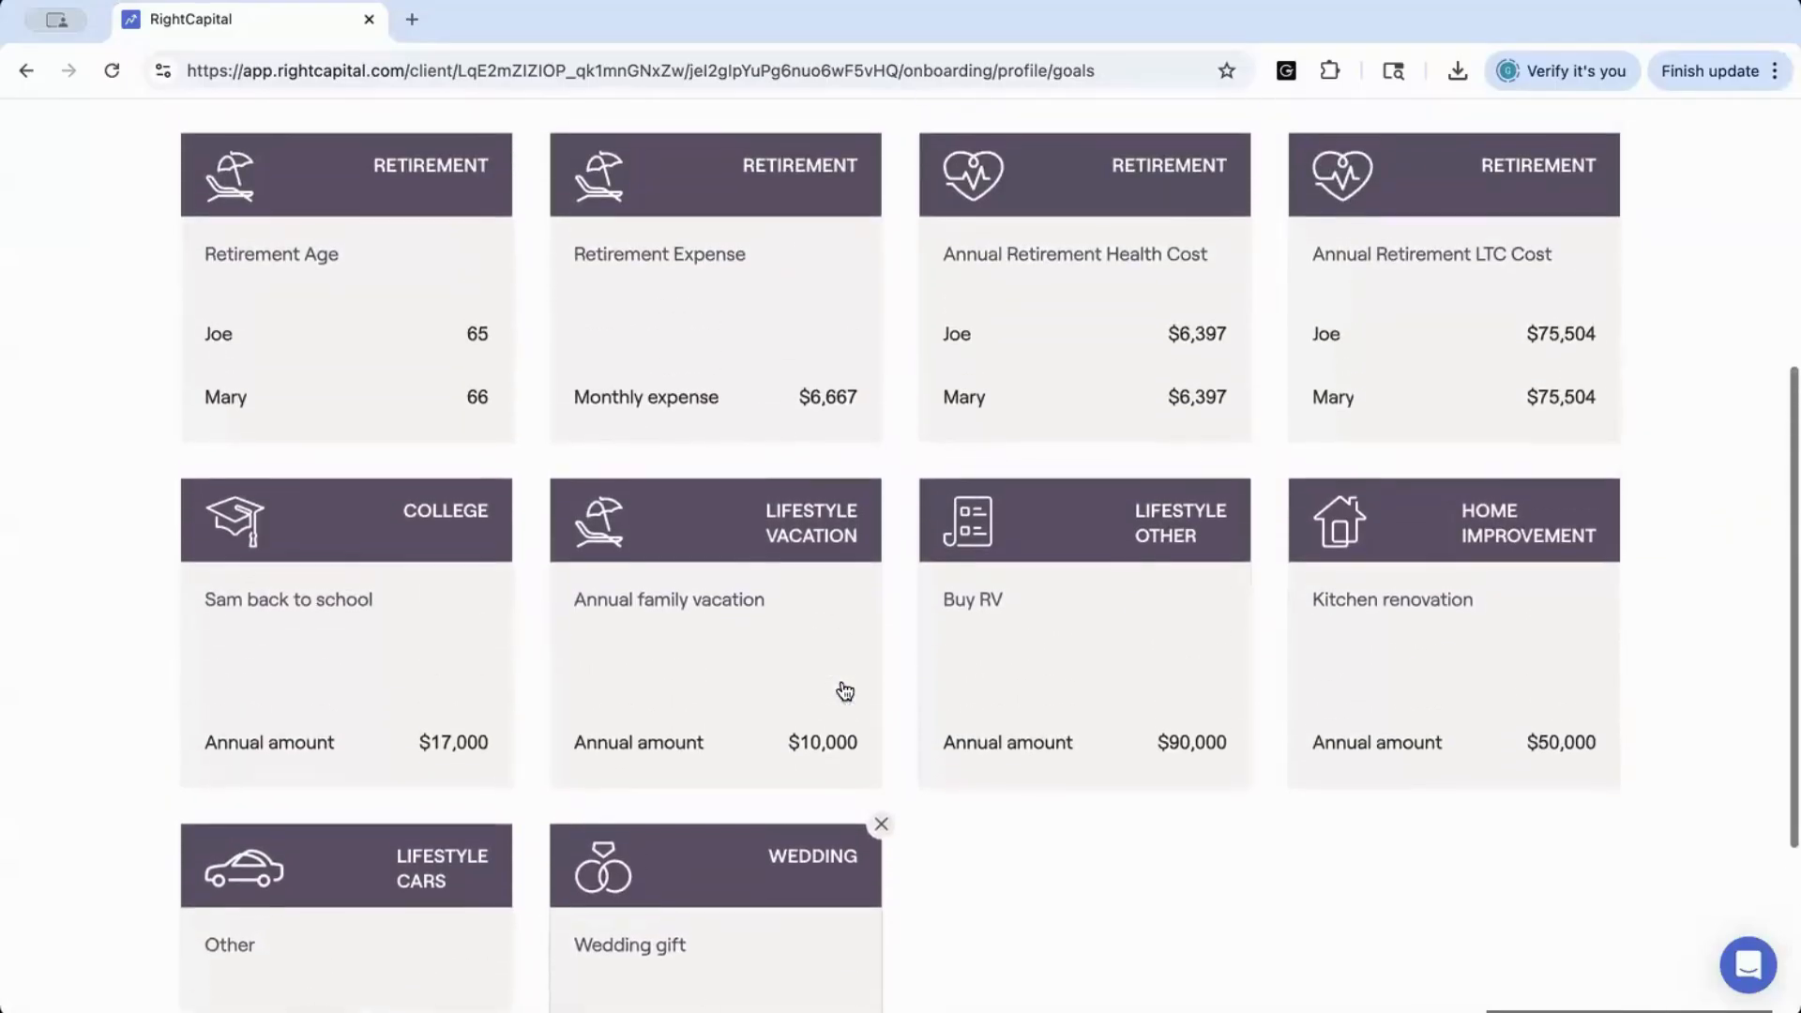
scroll(844, 692, down, 2)
scroll(844, 691, down, 1)
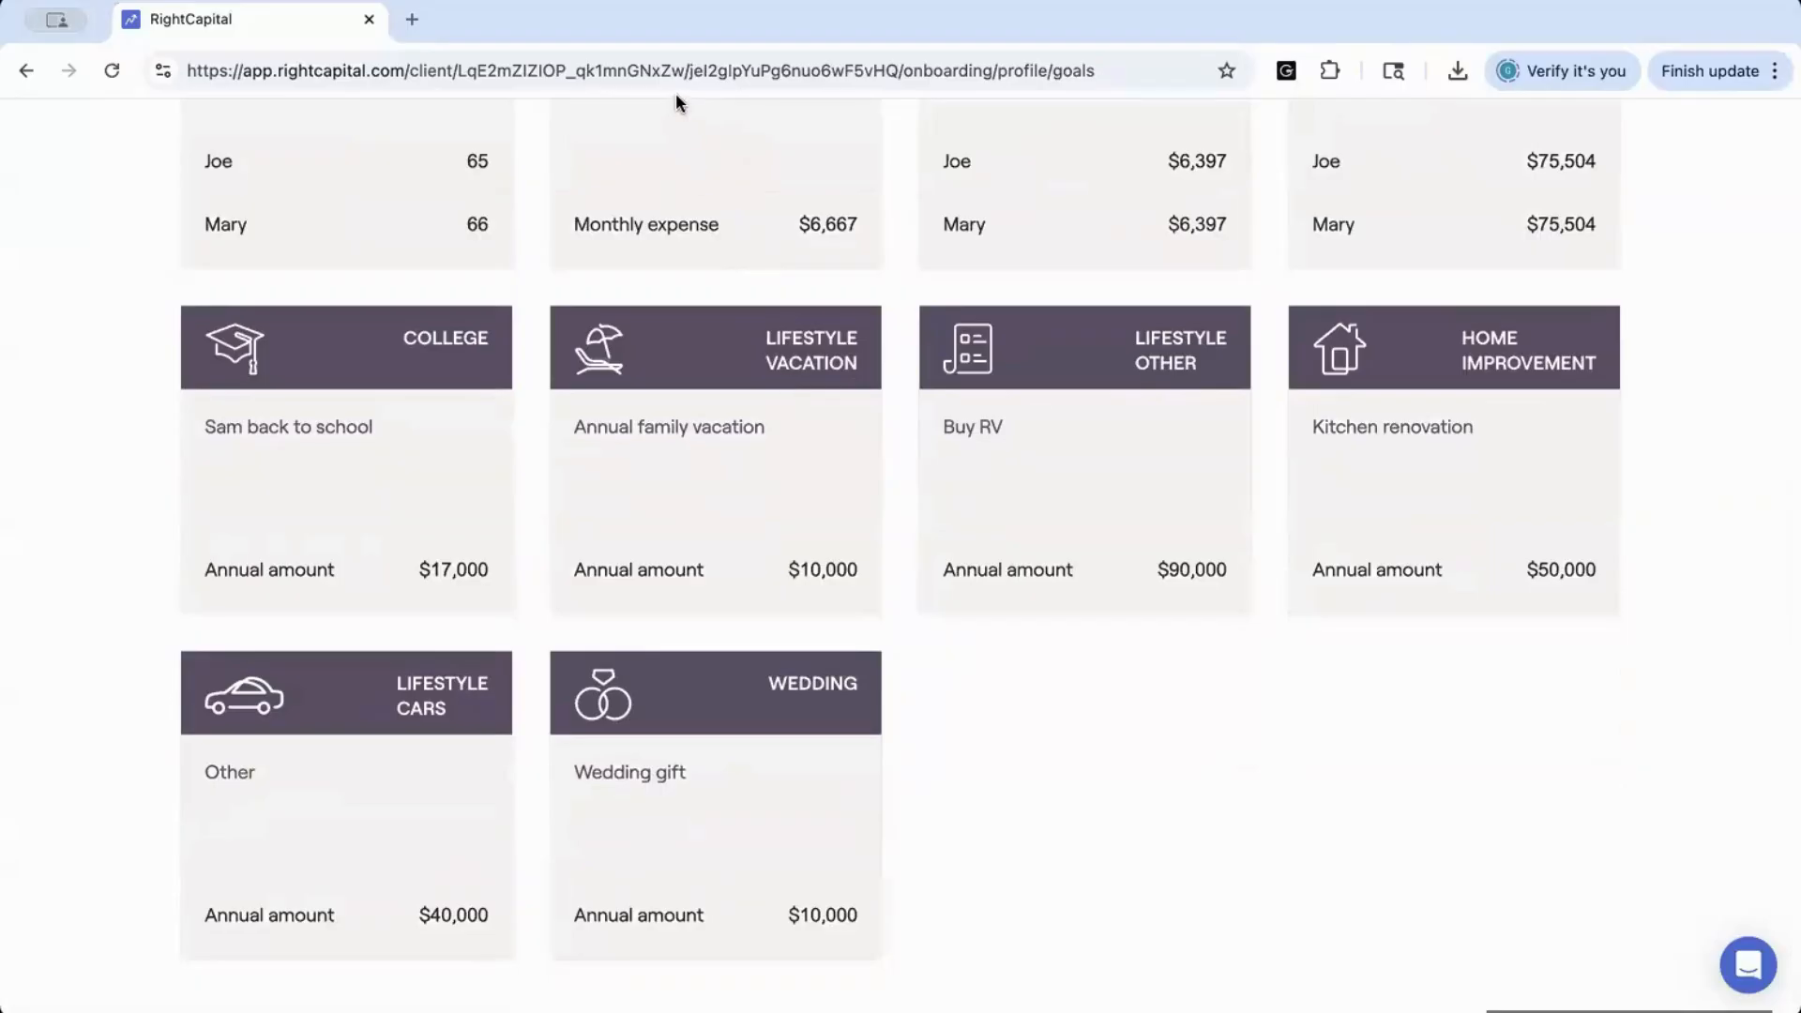
scroll(1215, 409, down, 2)
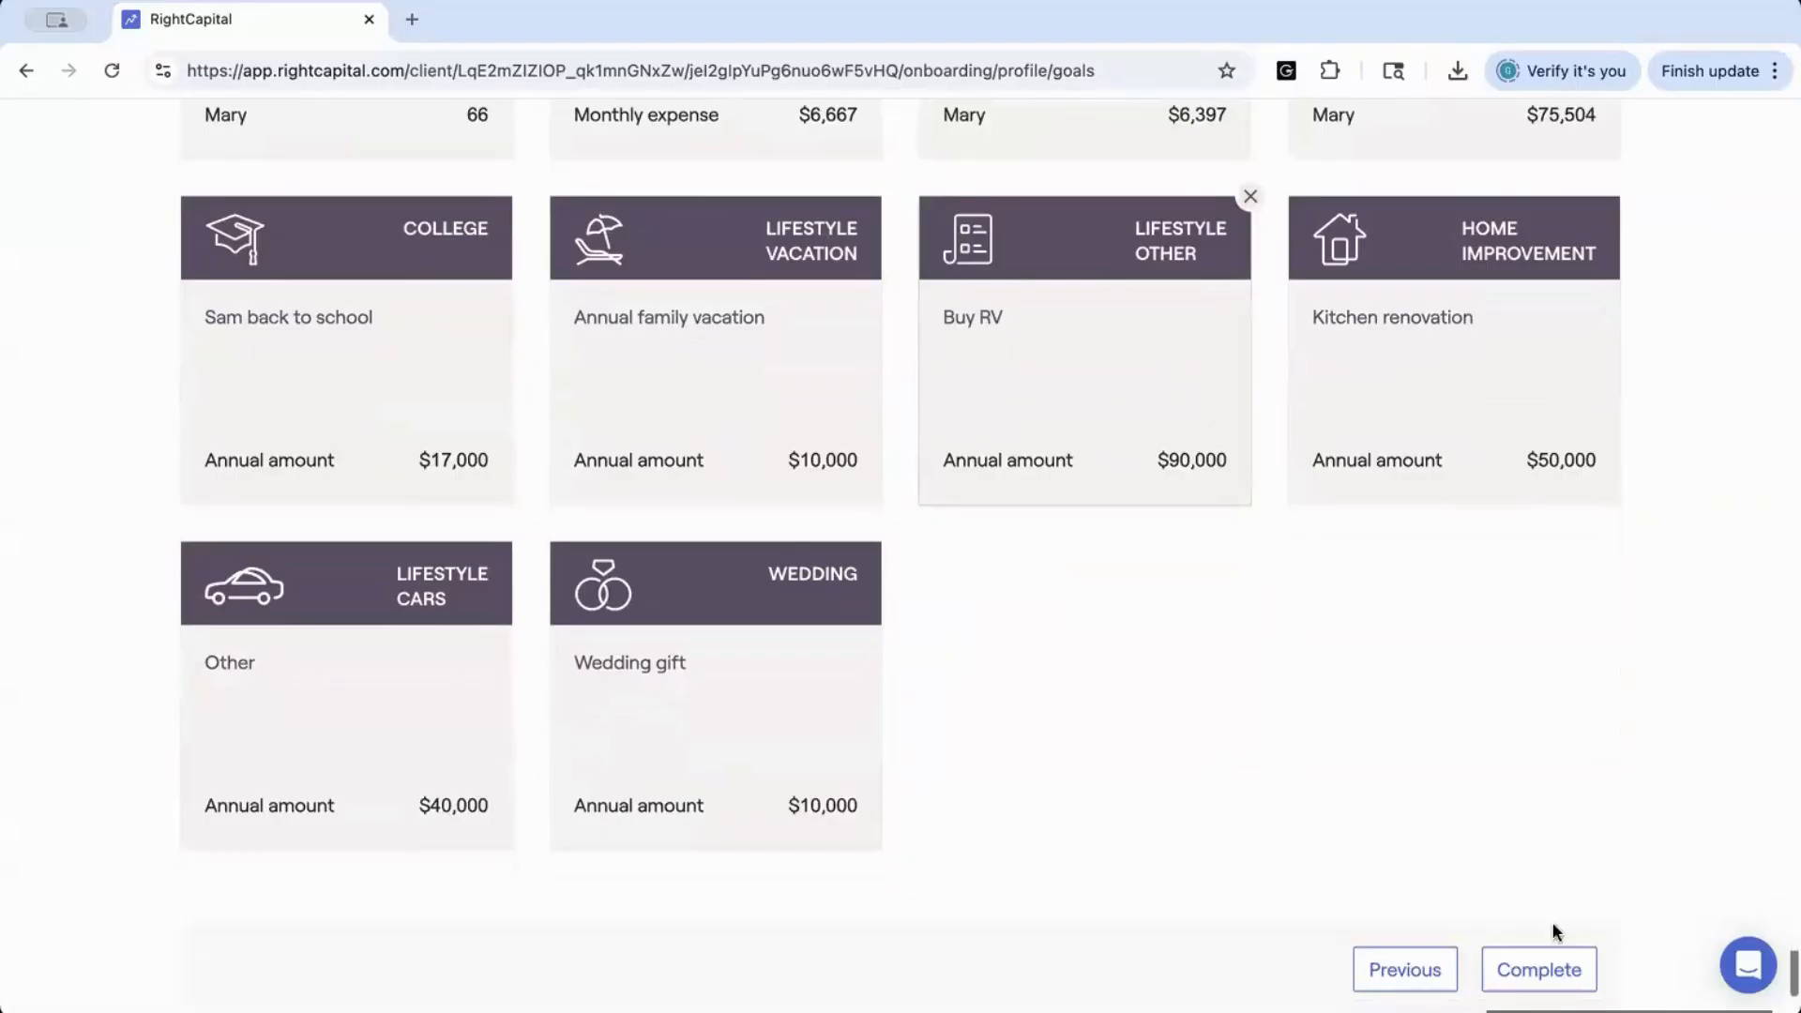
click(1547, 977)
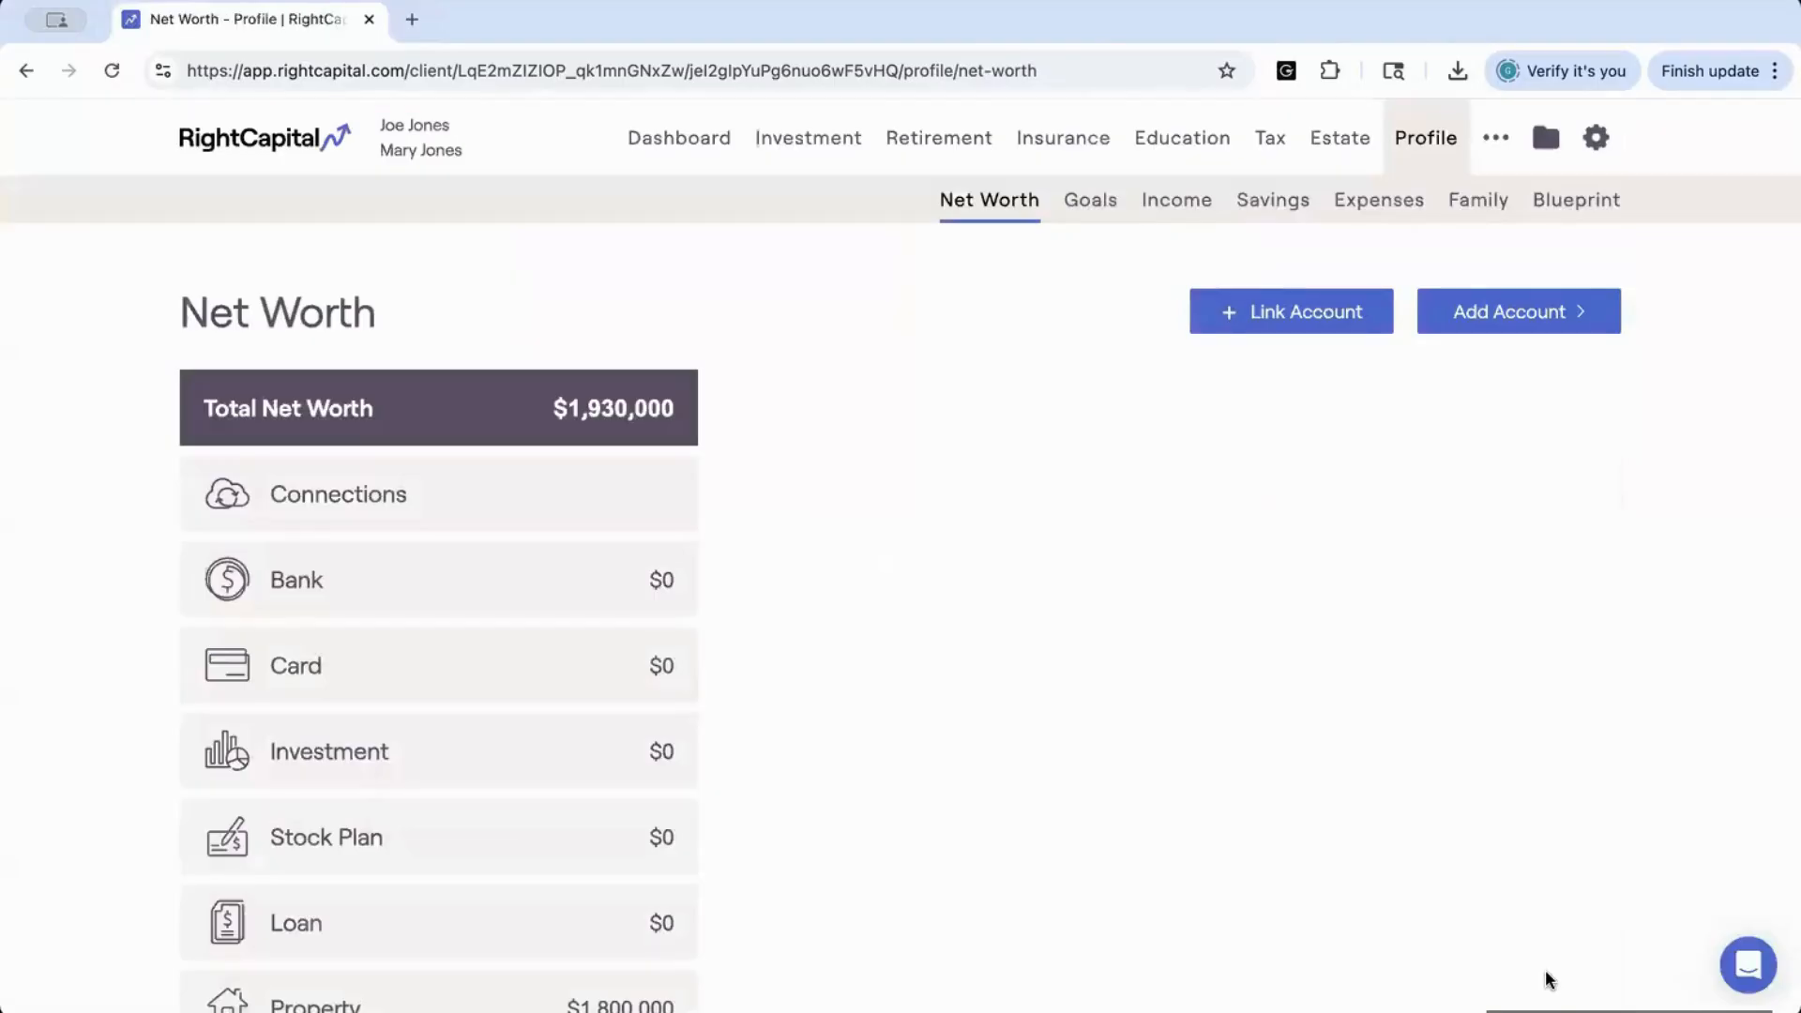
Review the asset and liability categories on the household's Net Worth profile page
scroll(850, 750, down, 2)
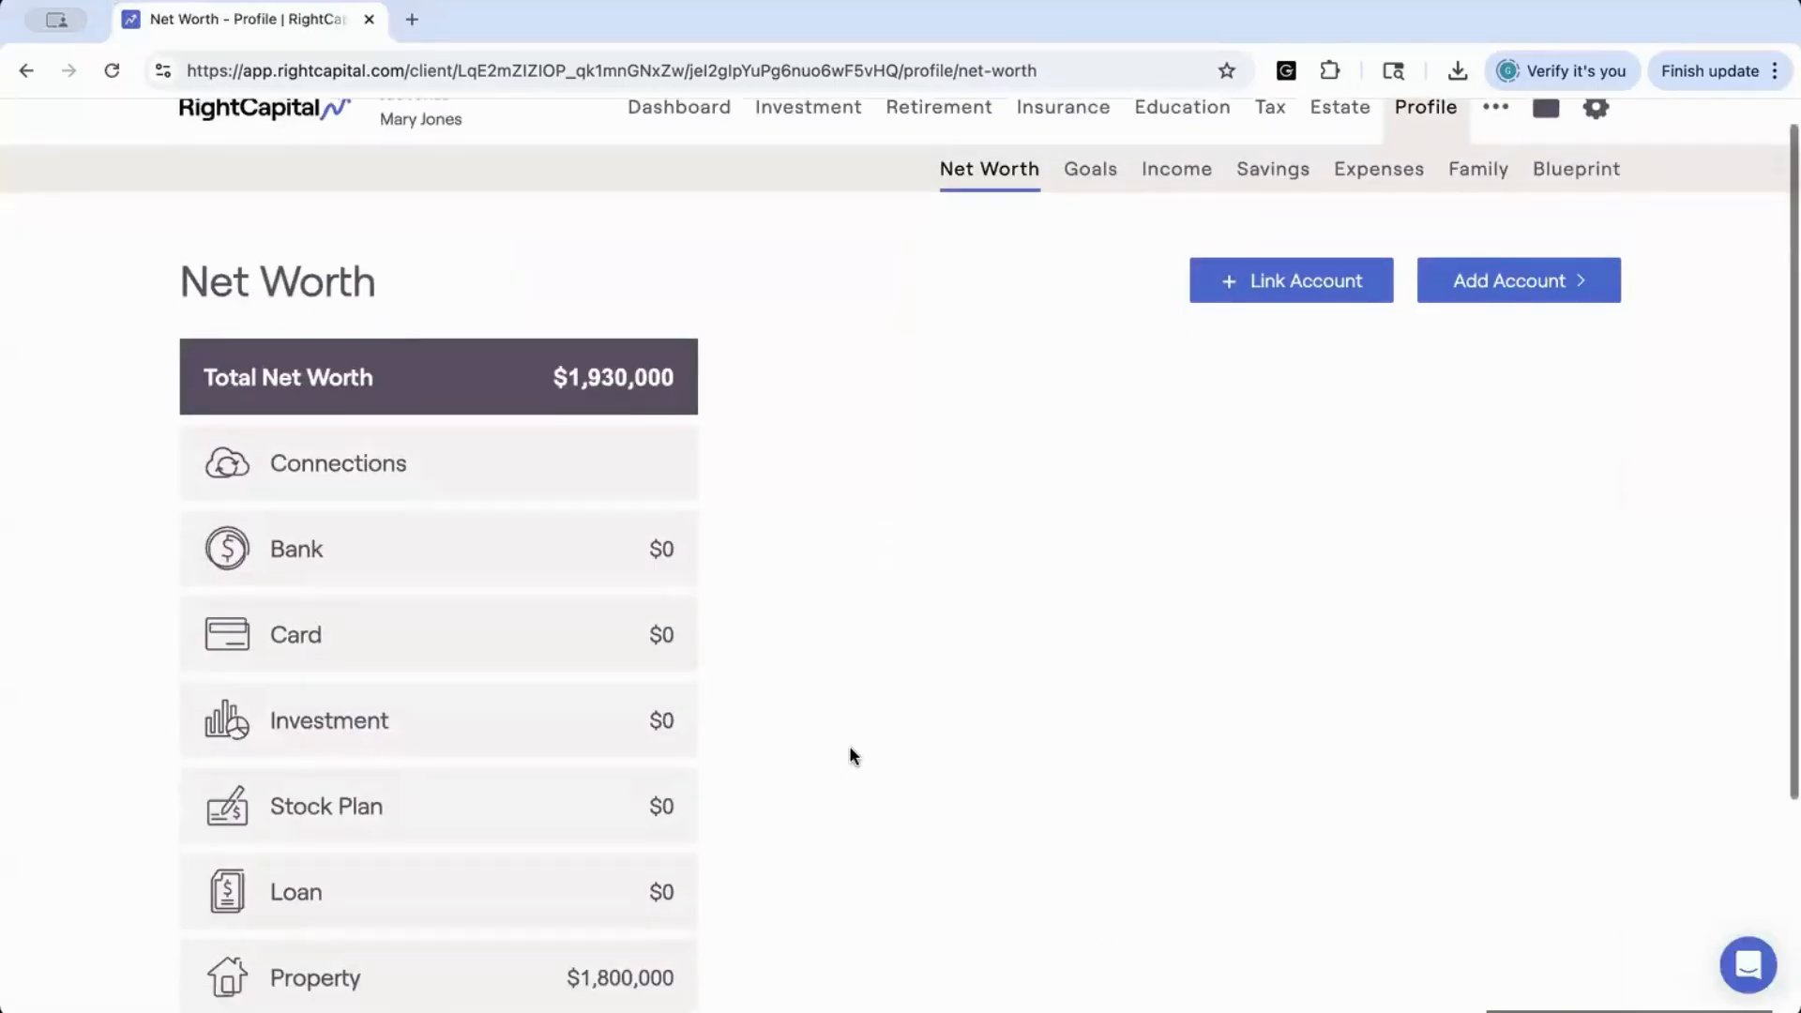
scroll(848, 745, down, 1)
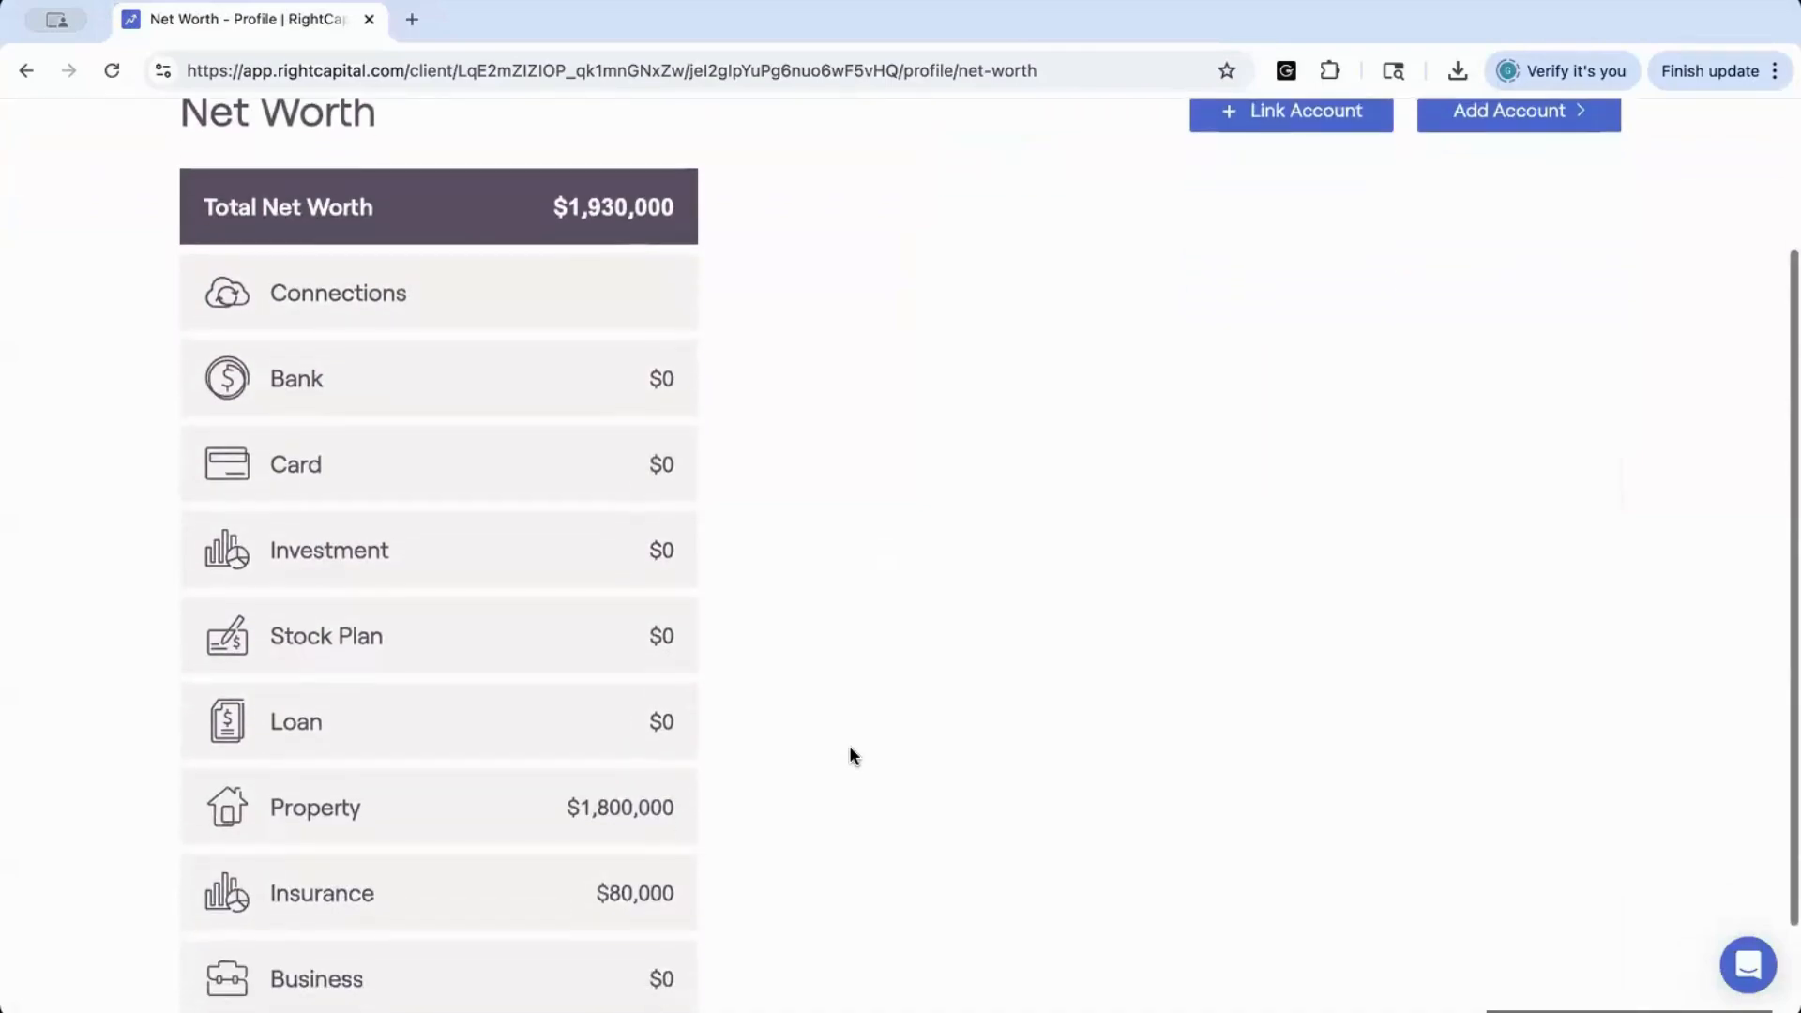
scroll(938, 512, up, 1)
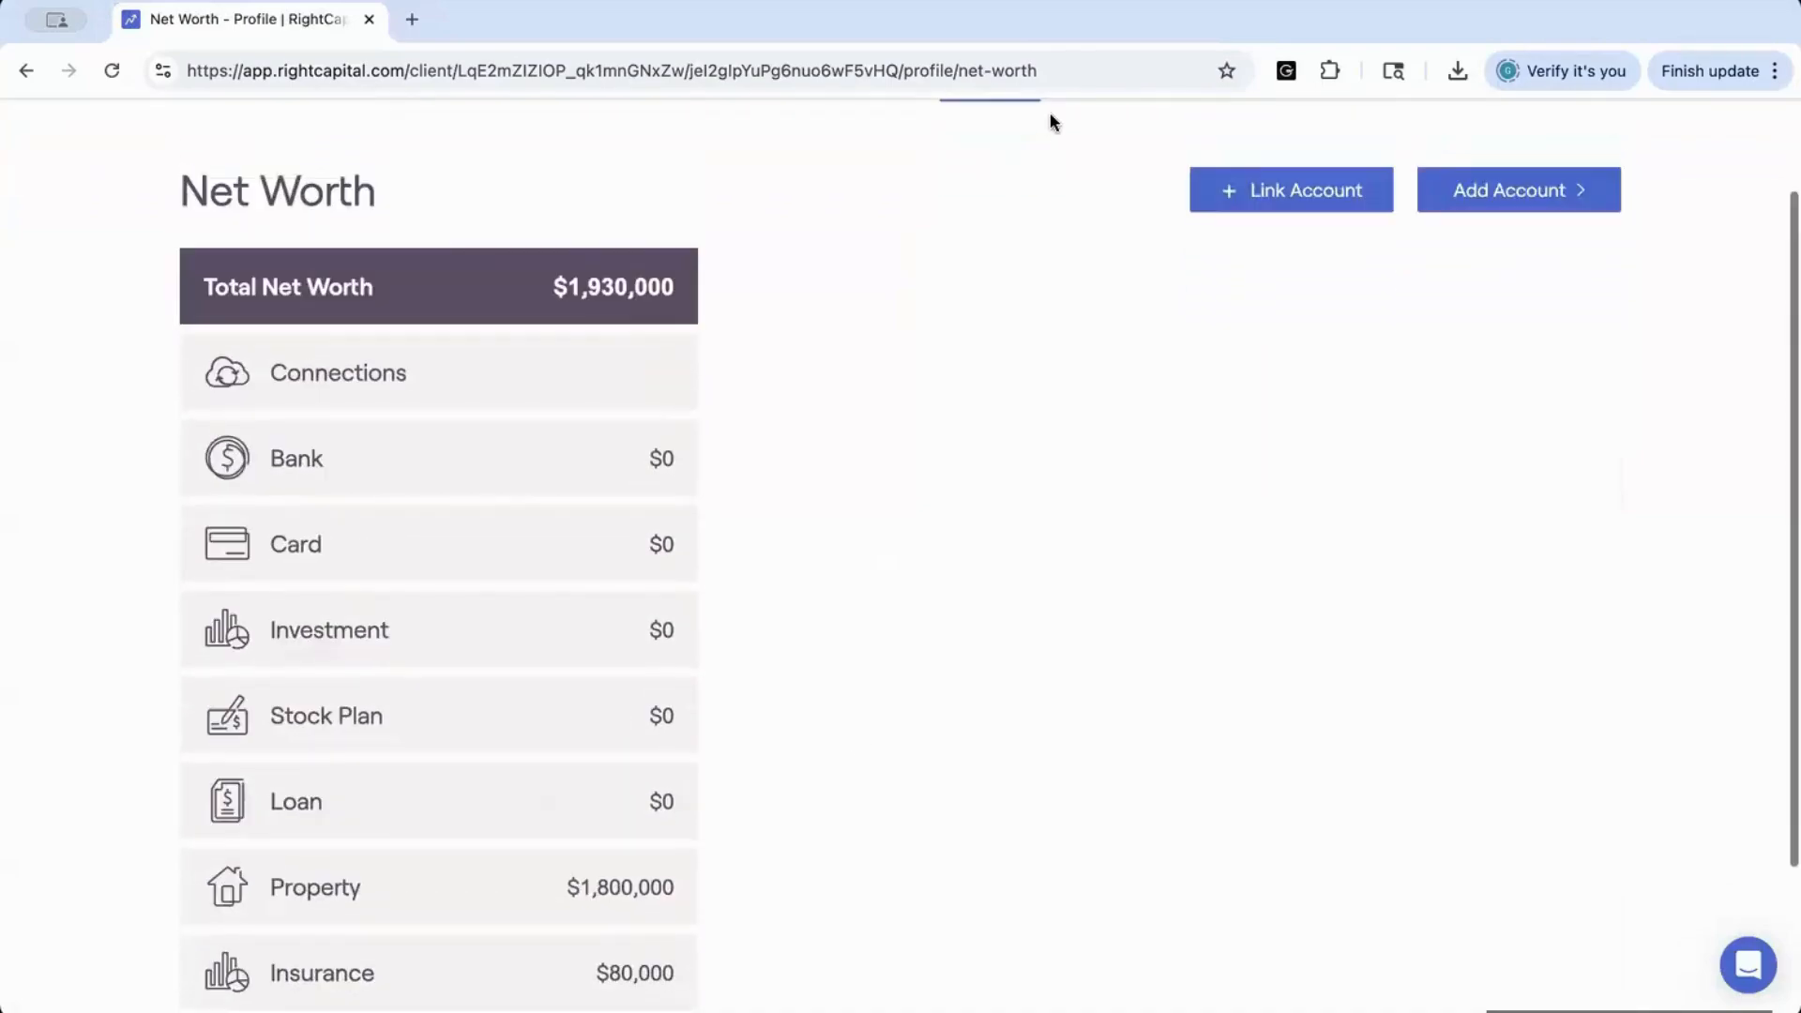
scroll(1053, 121, up, 2)
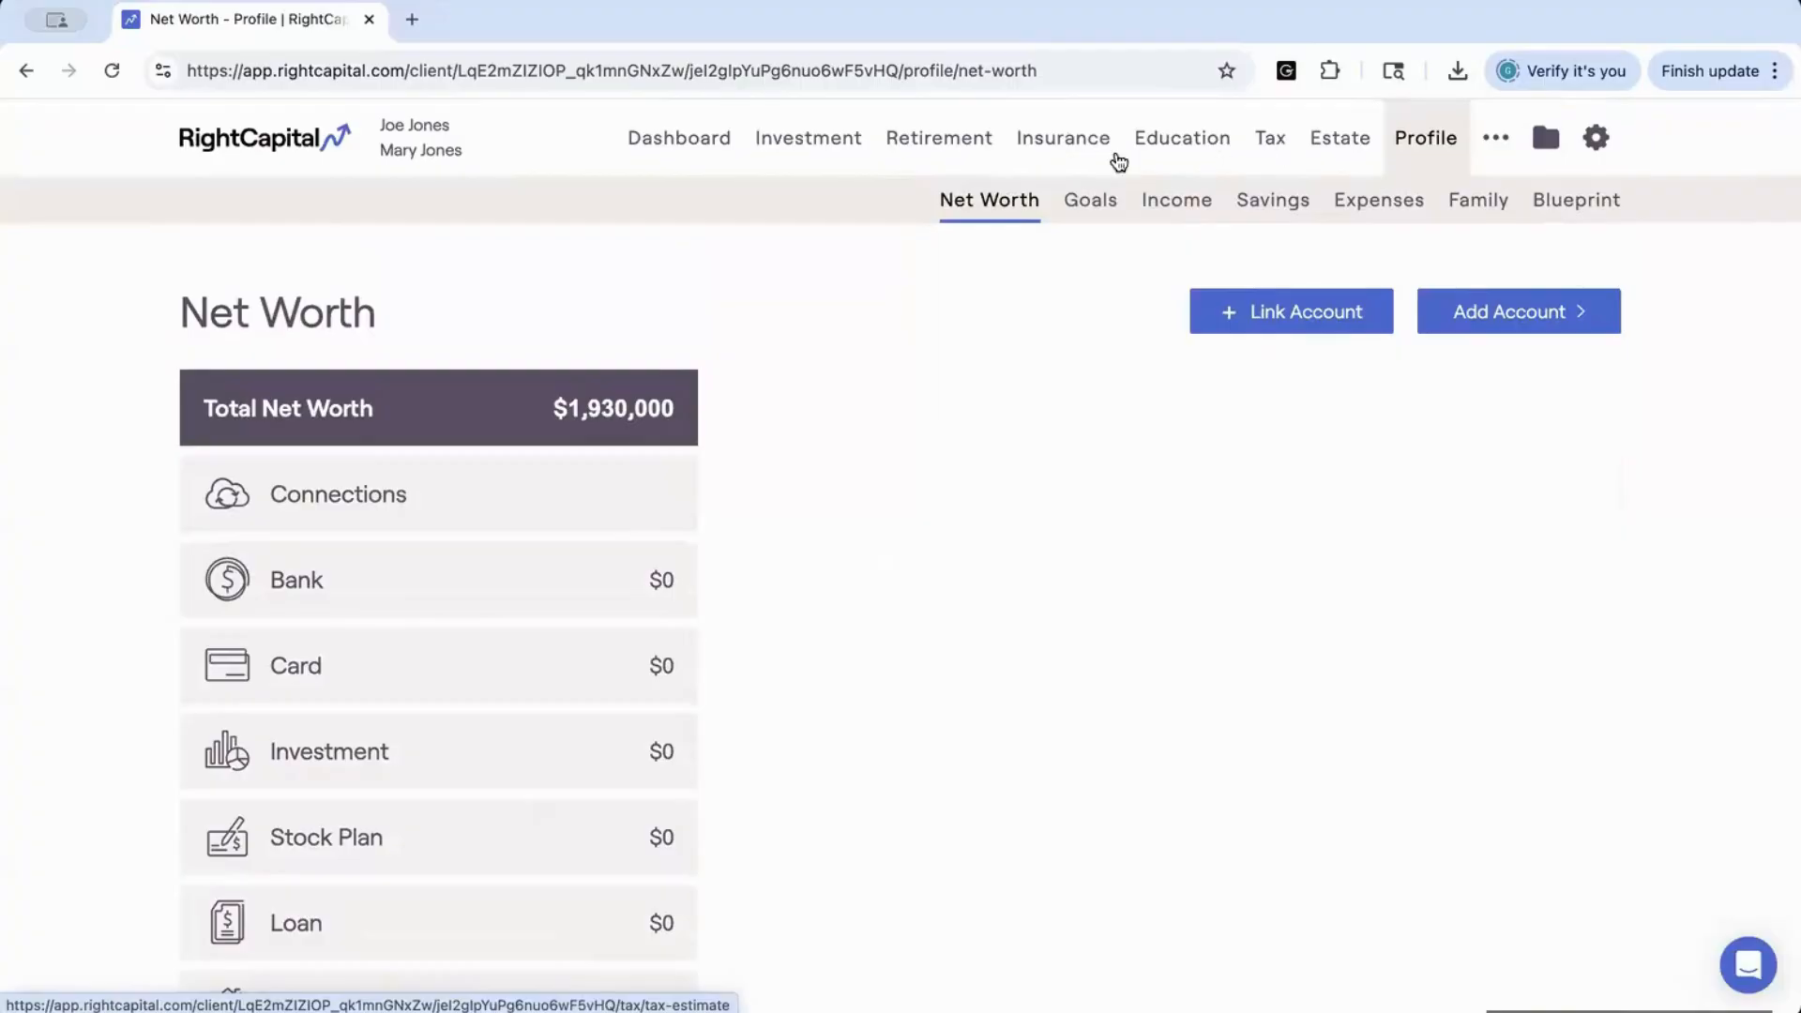
Return to the advisor's client list, open the Integrations page, and switch from Integration partners to another integration category
click(232, 151)
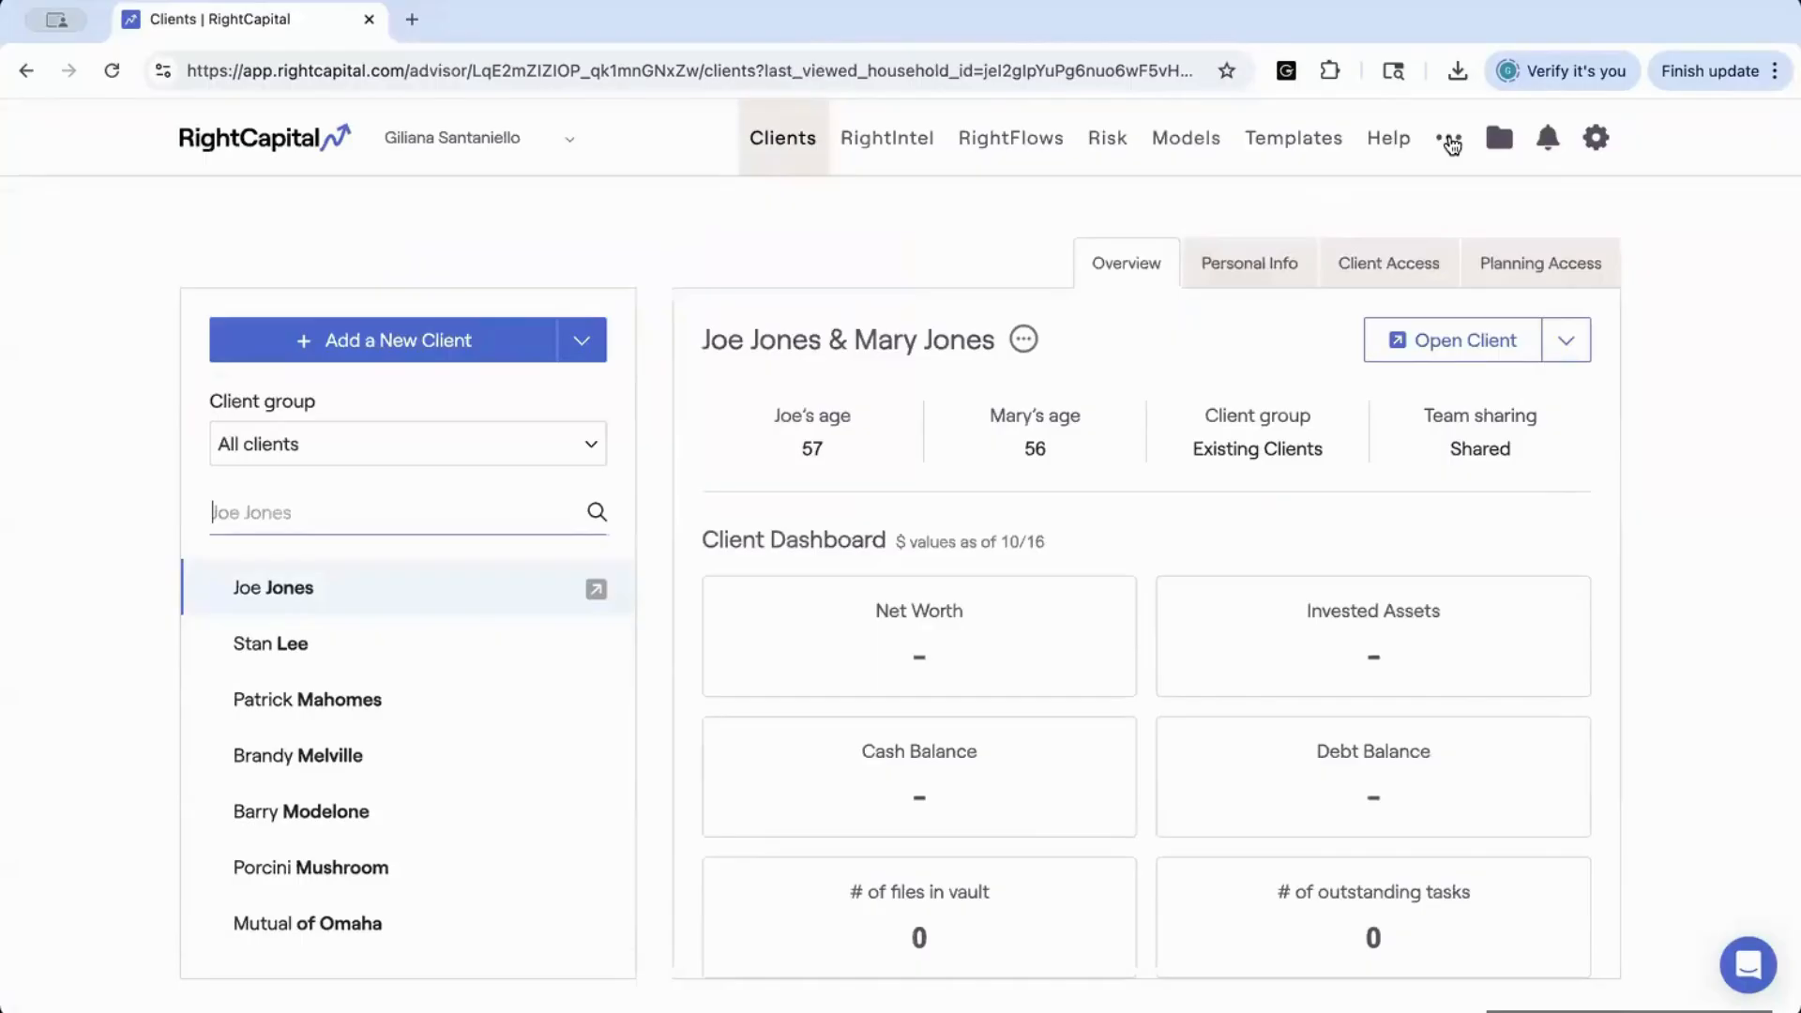
click(1451, 142)
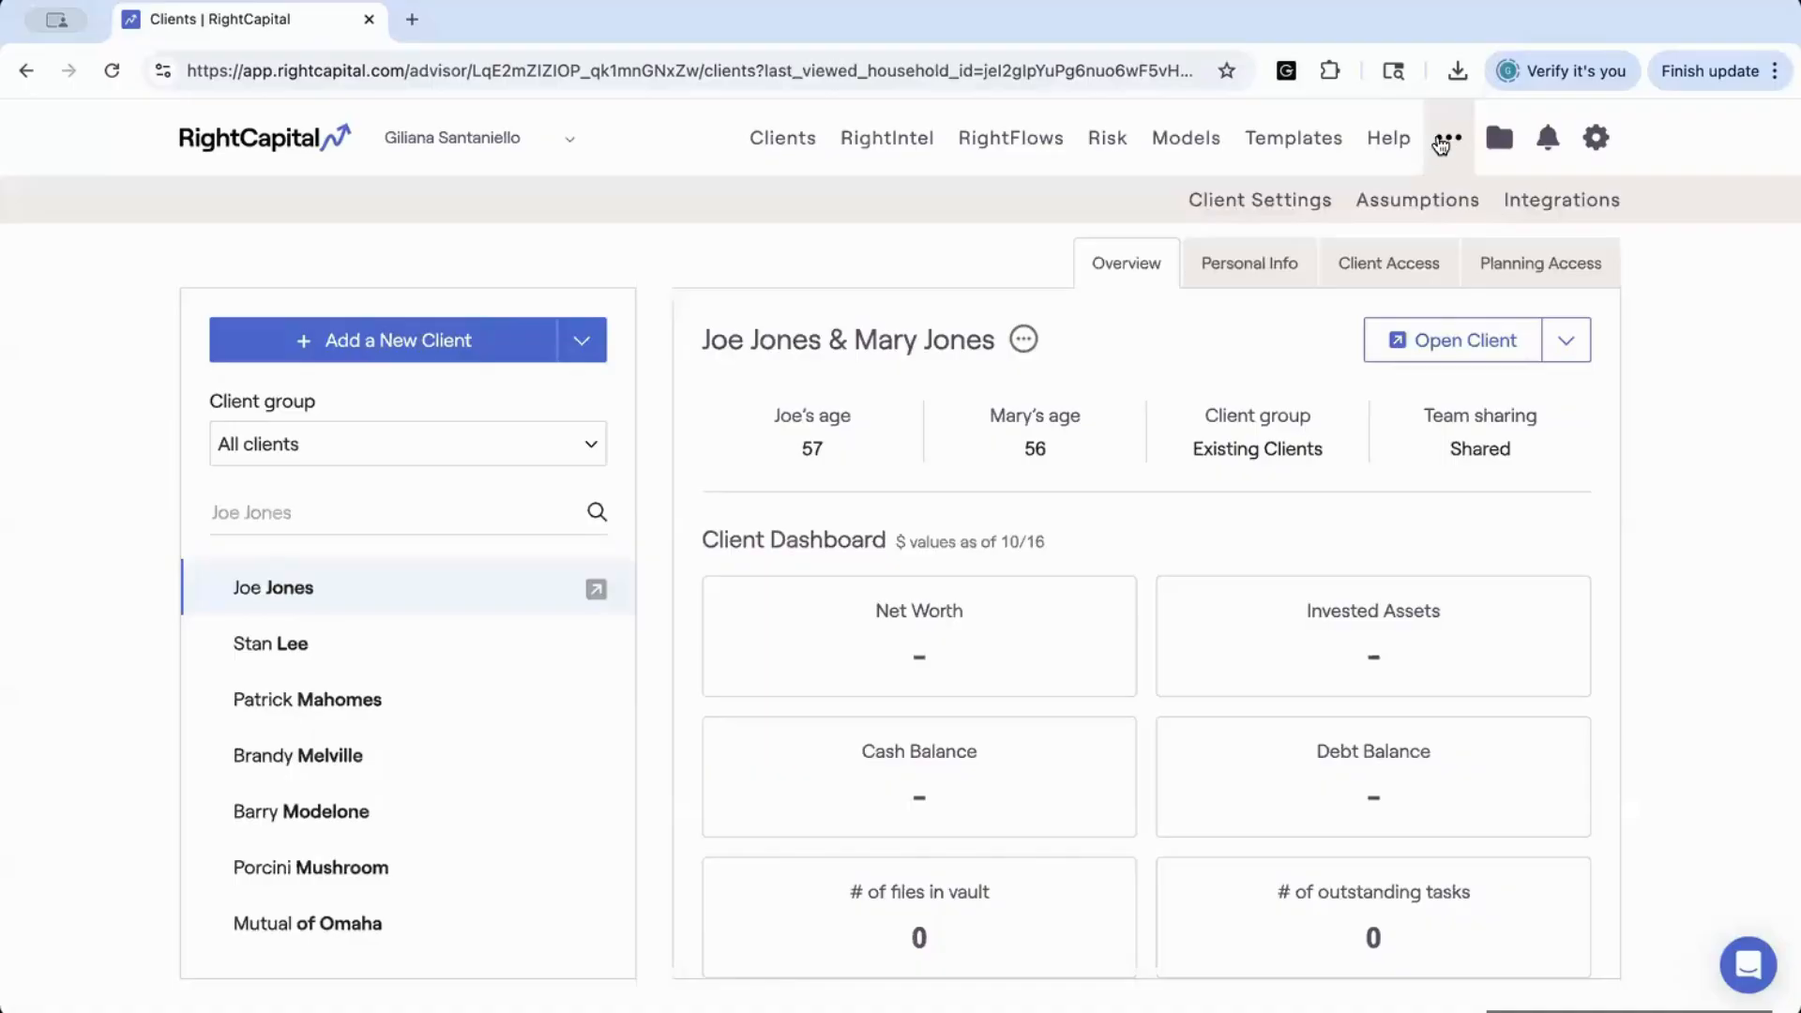
click(1562, 200)
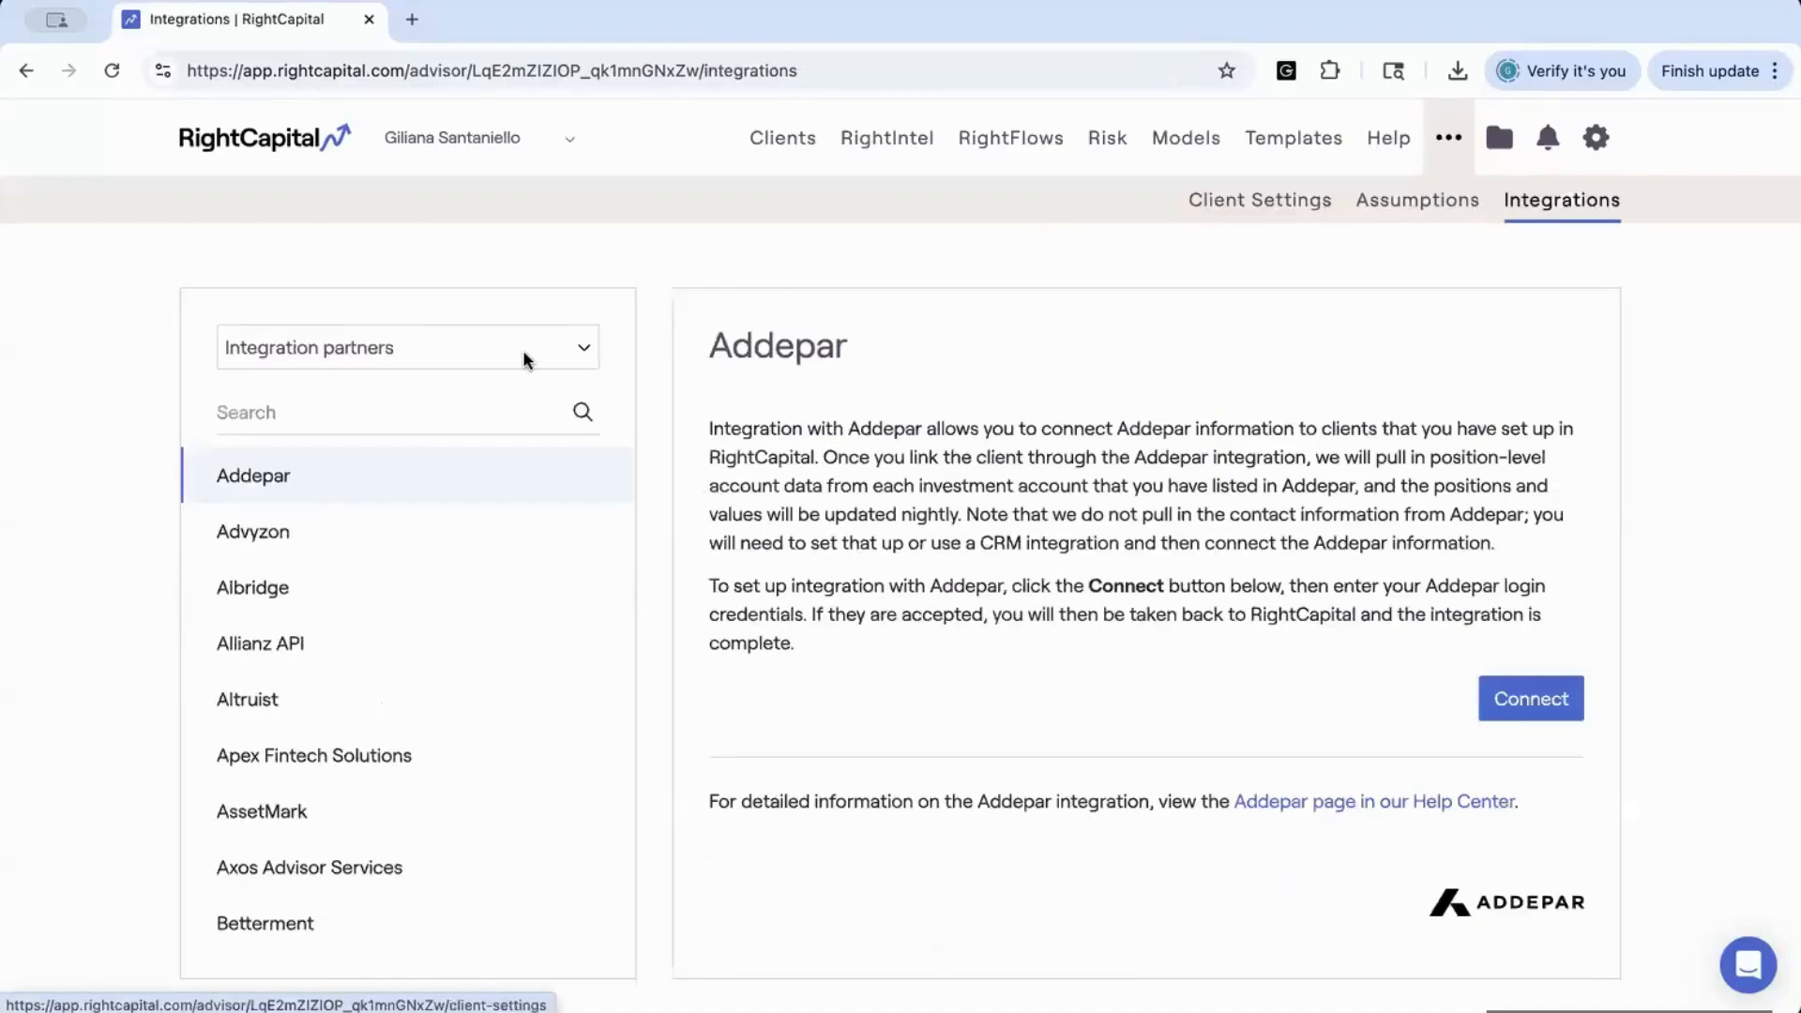
click(521, 351)
click(514, 381)
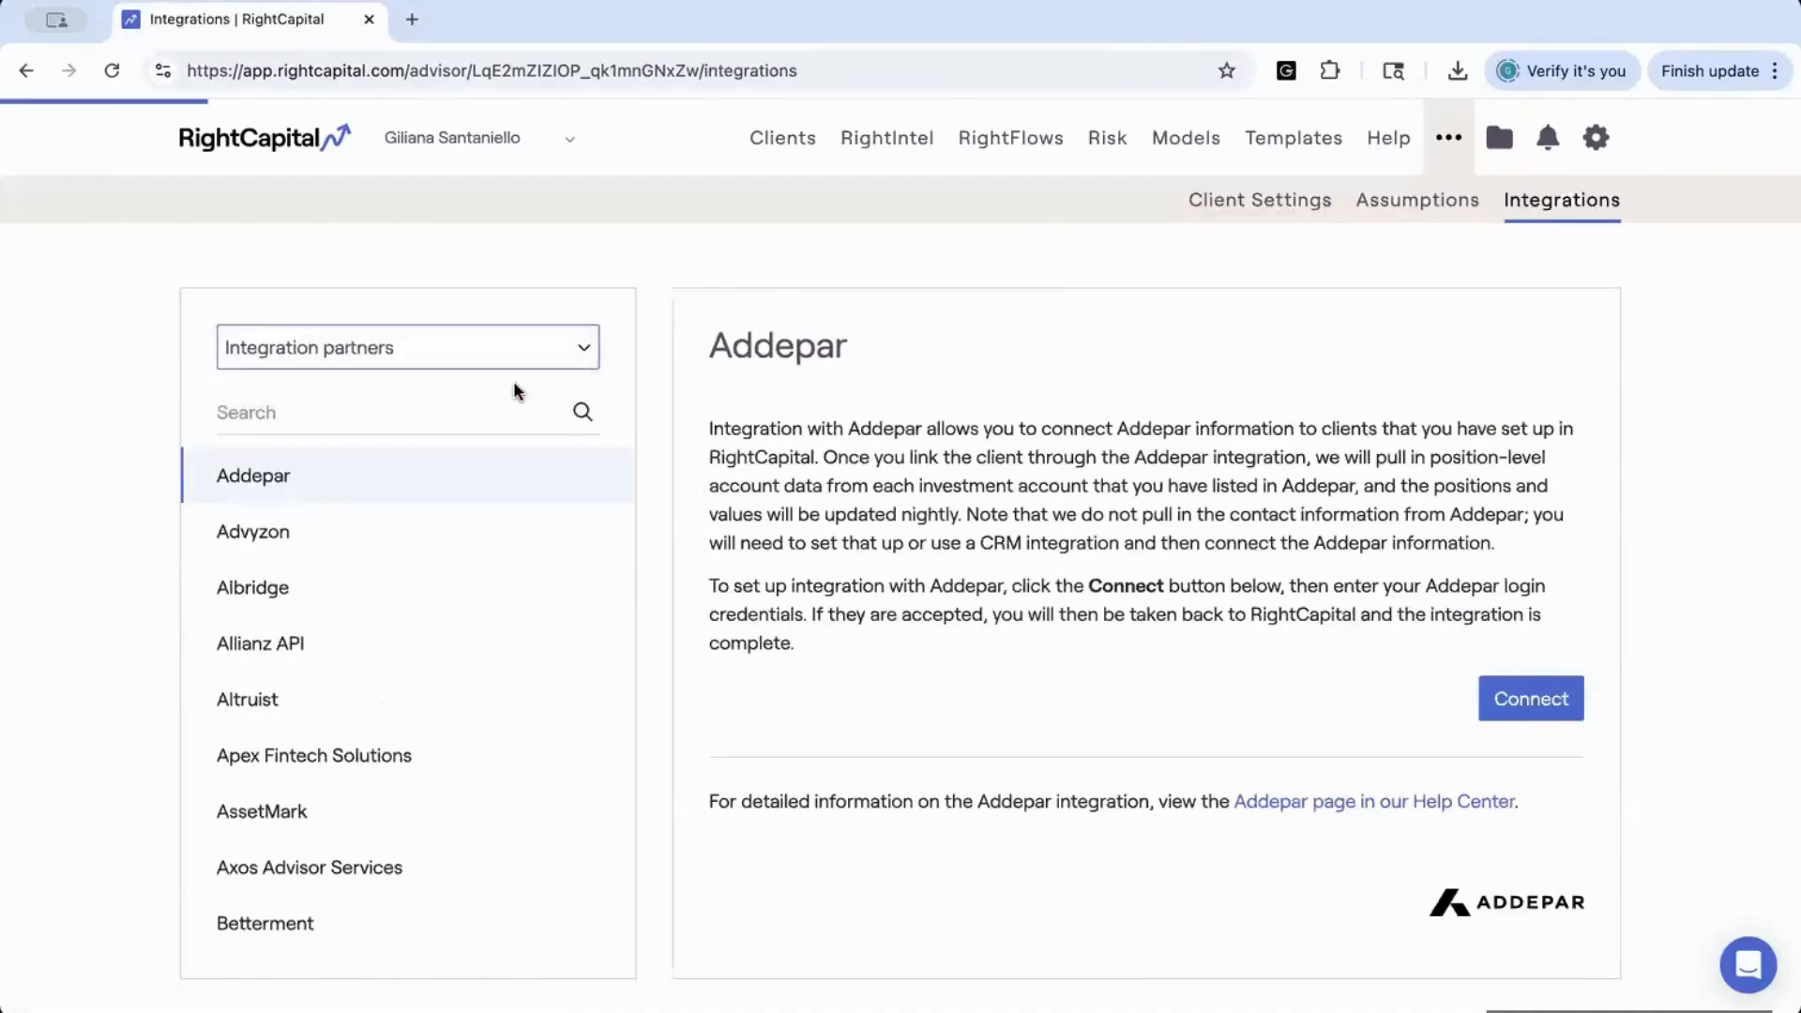
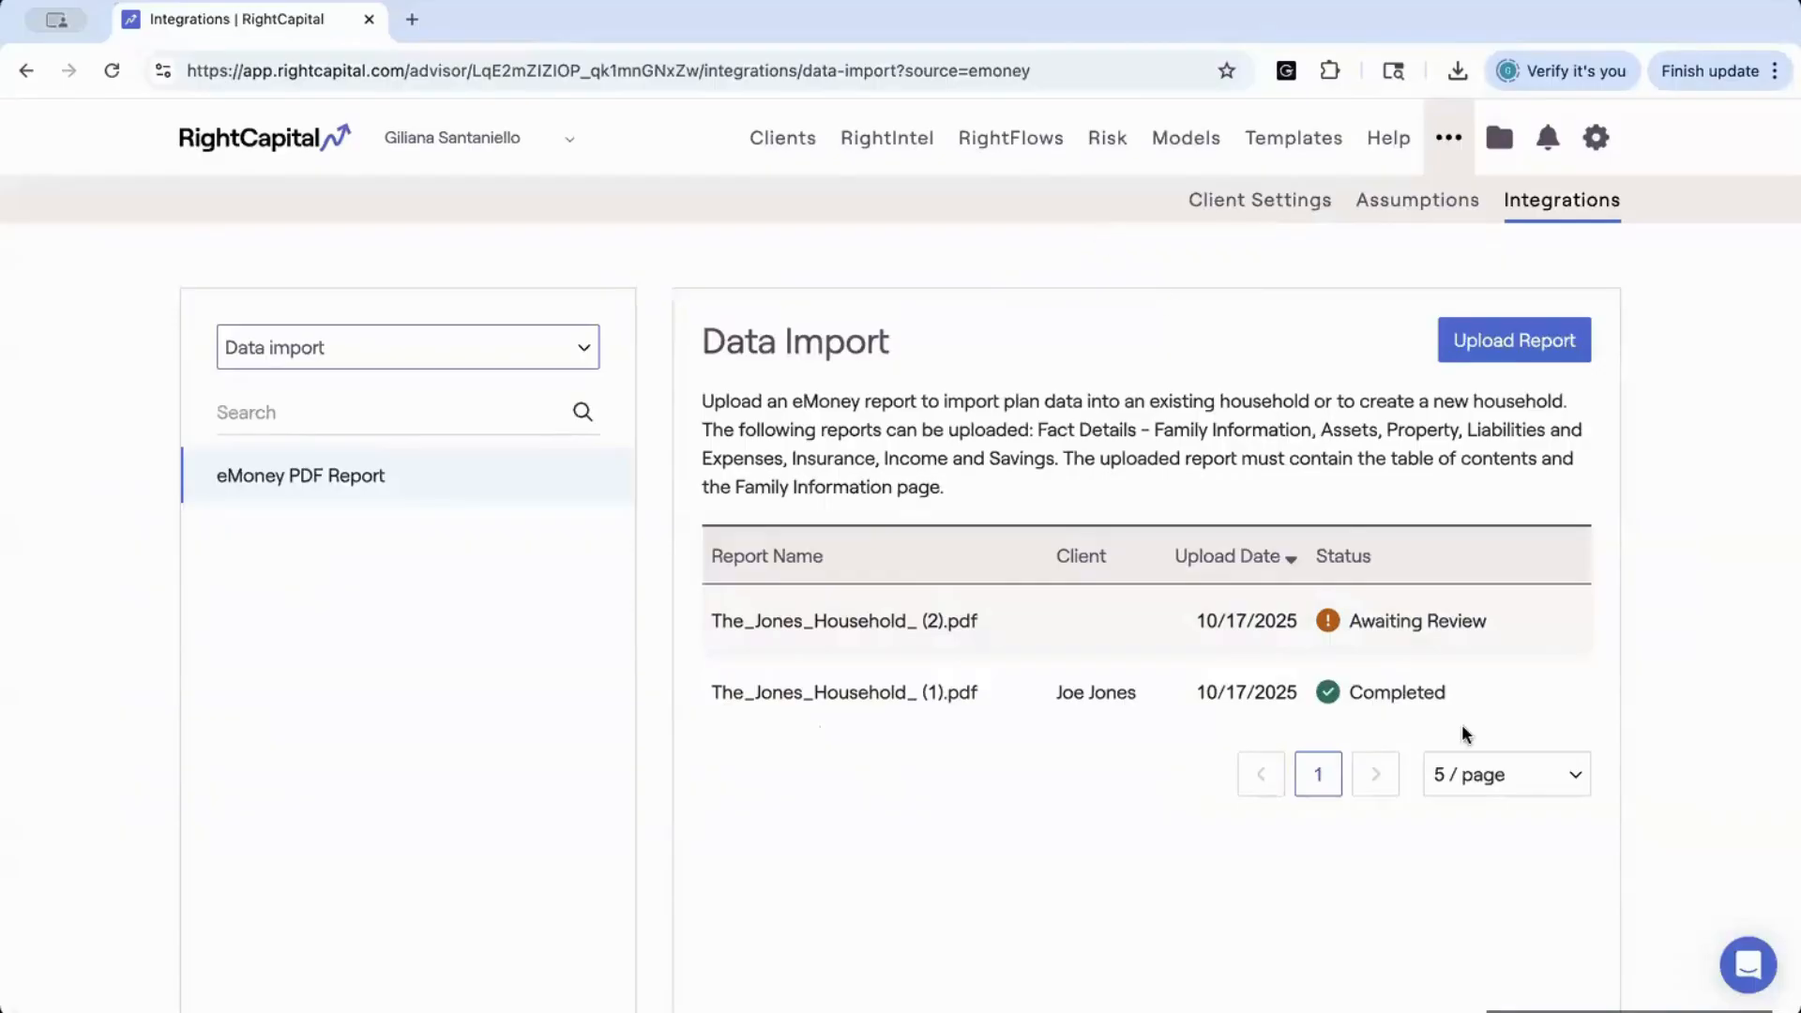
Open the eMoney report that is awaiting review, look over its selectable plan data sections, and close it without importing
mouse_move(1278, 665)
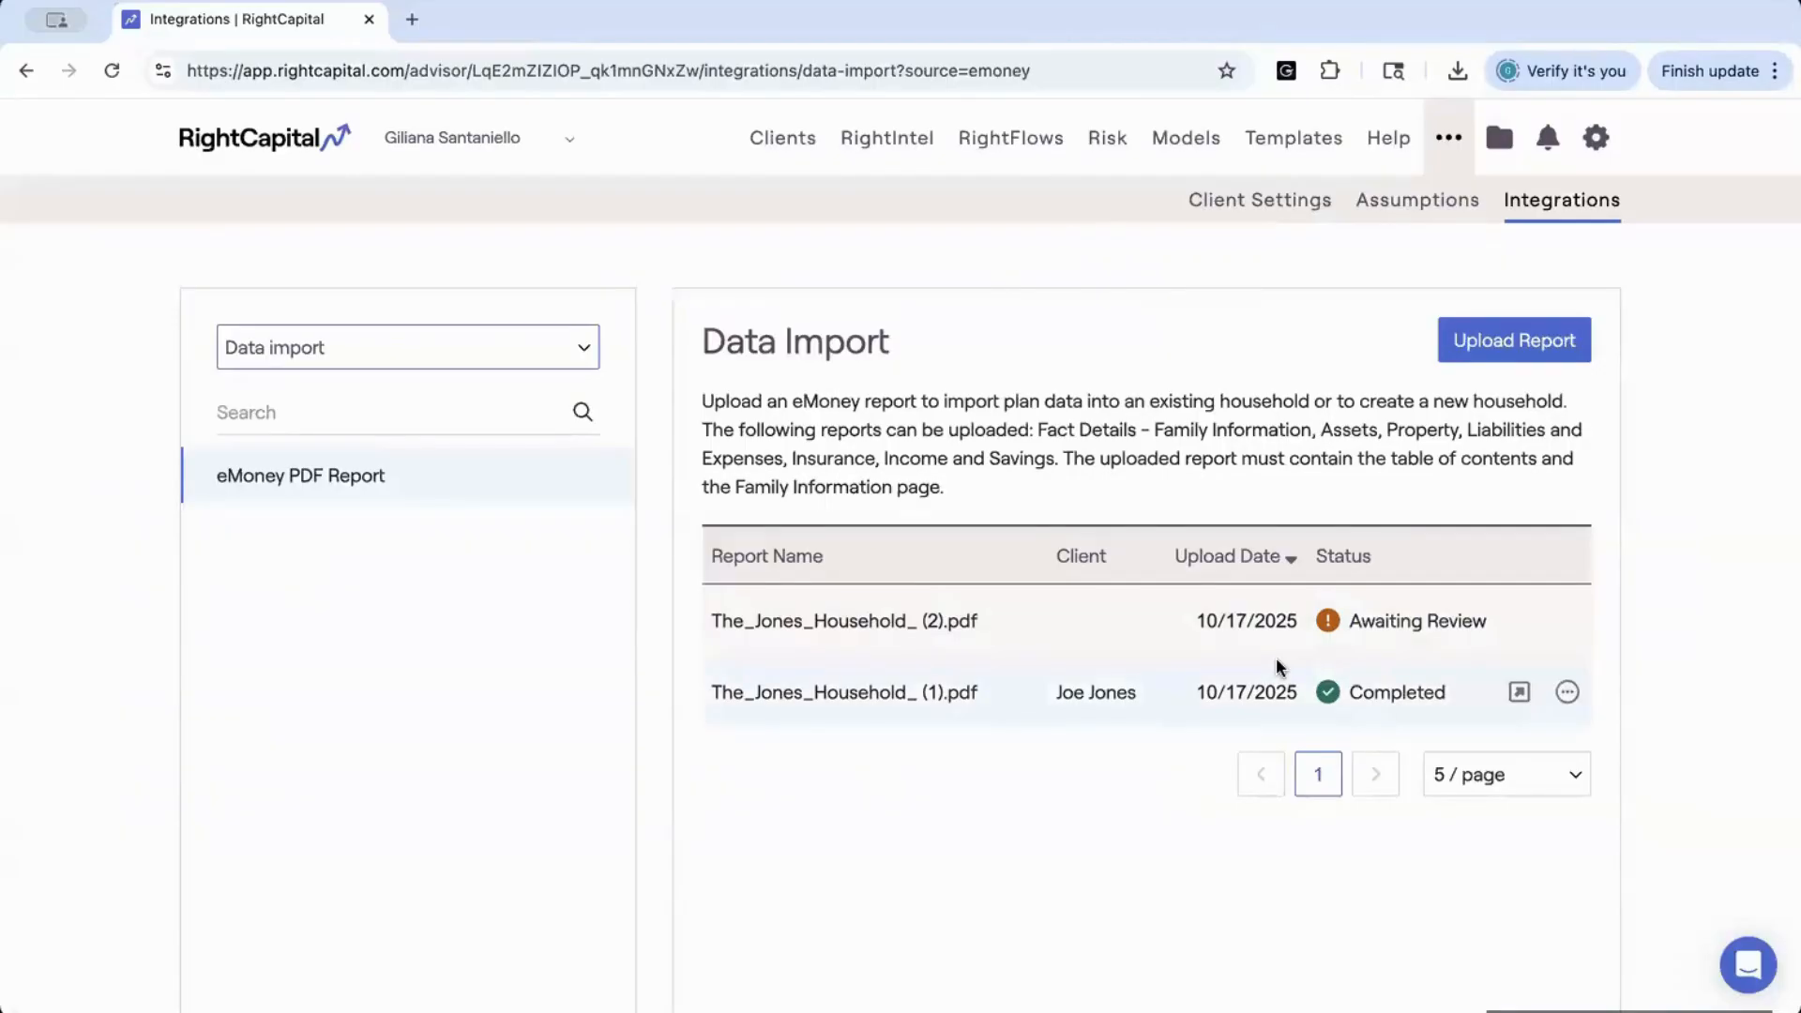
click(1376, 622)
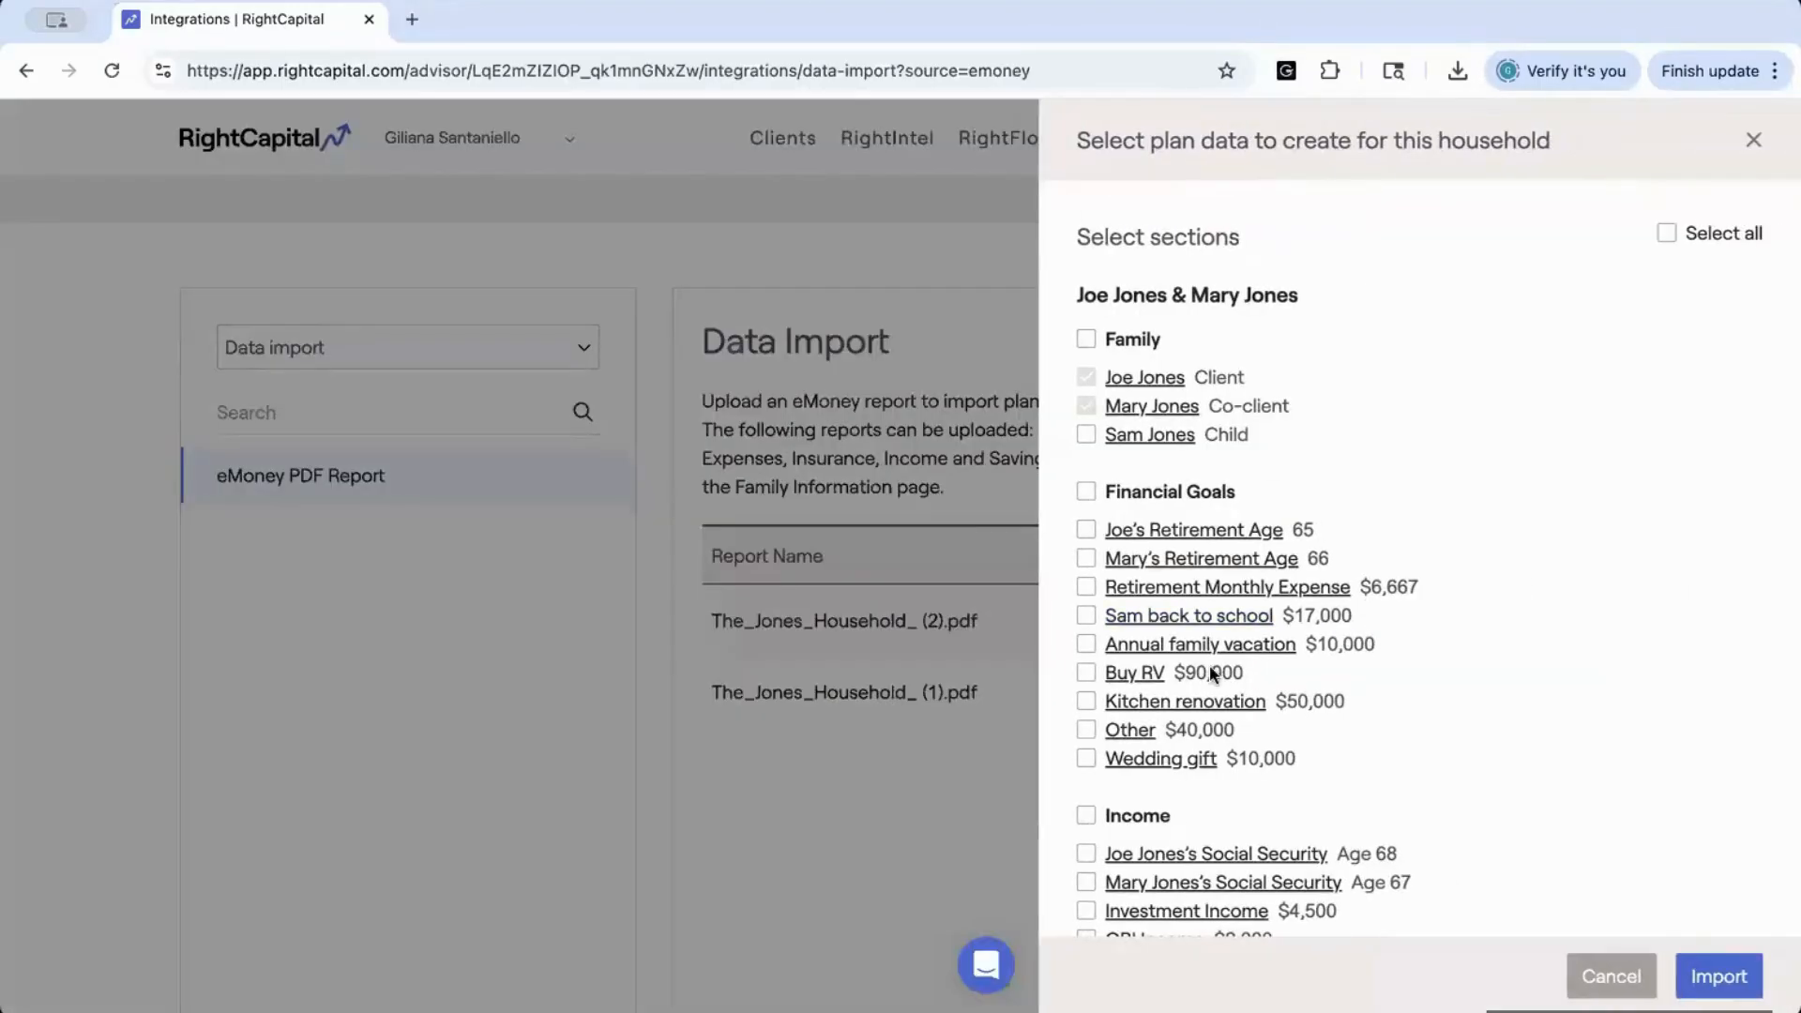
scroll(1210, 668, down, 3)
scroll(1210, 668, down, 3)
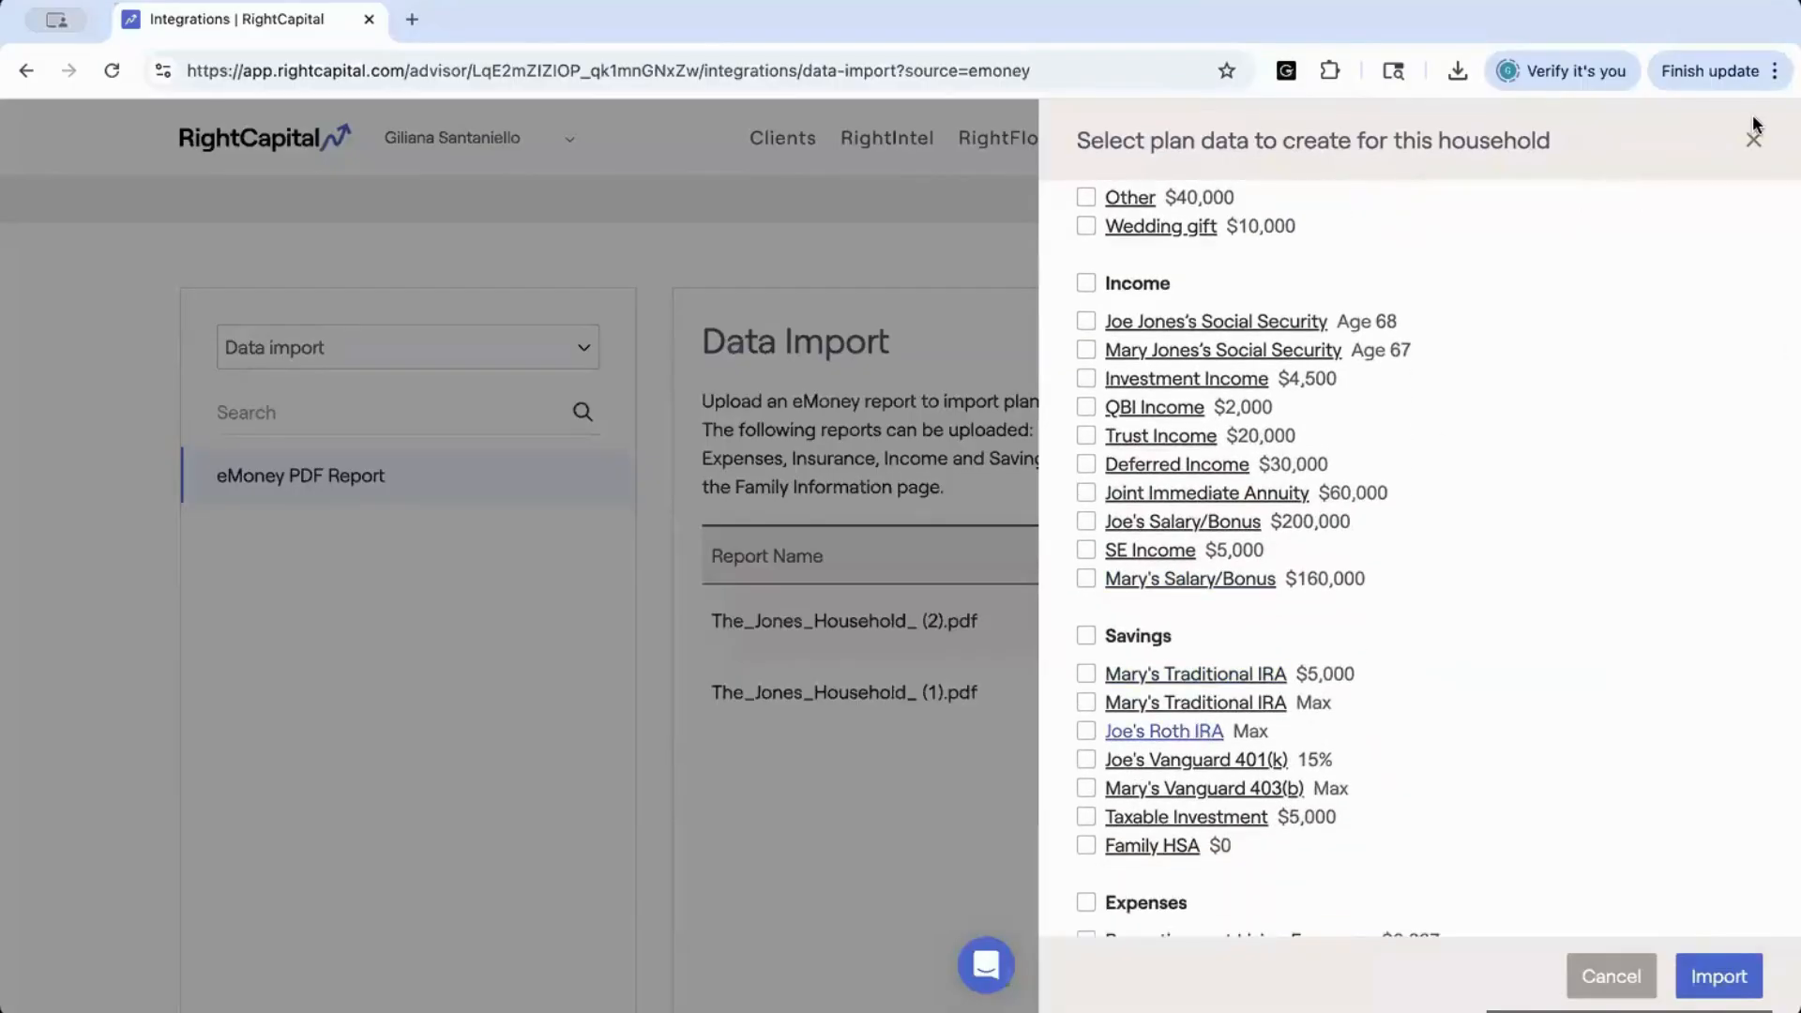
click(1752, 141)
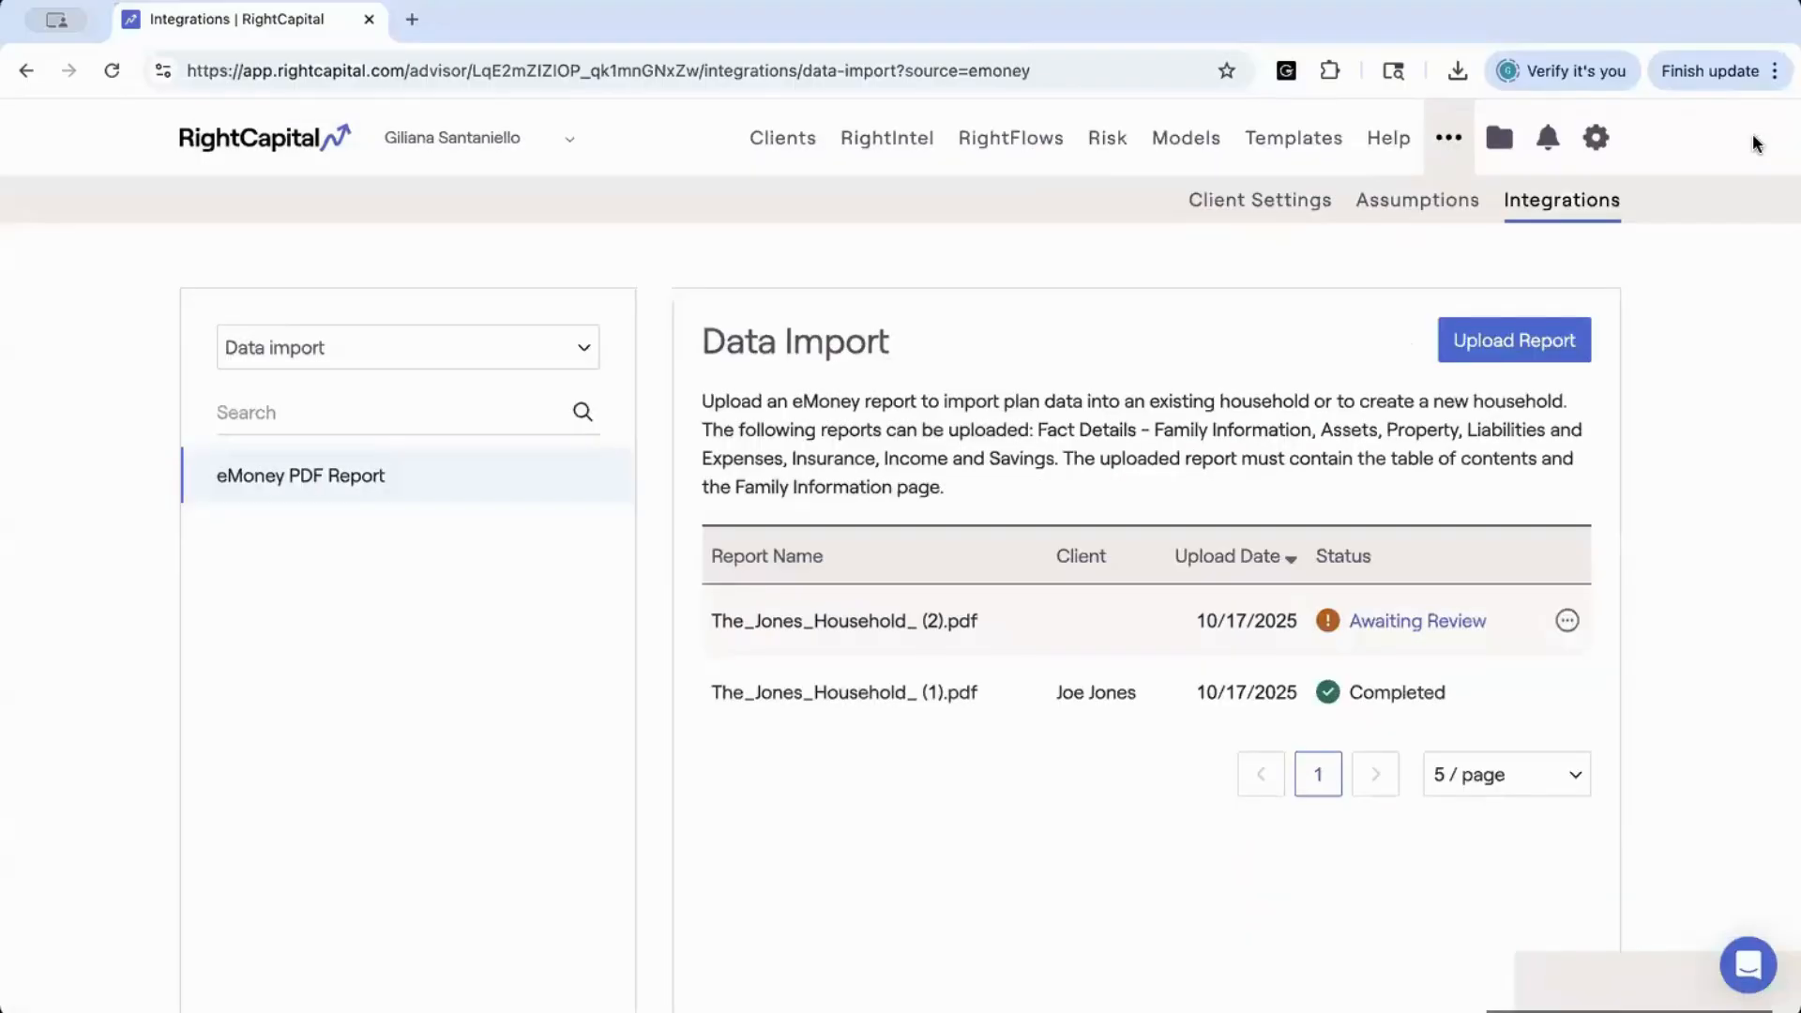
mouse_move(1518, 695)
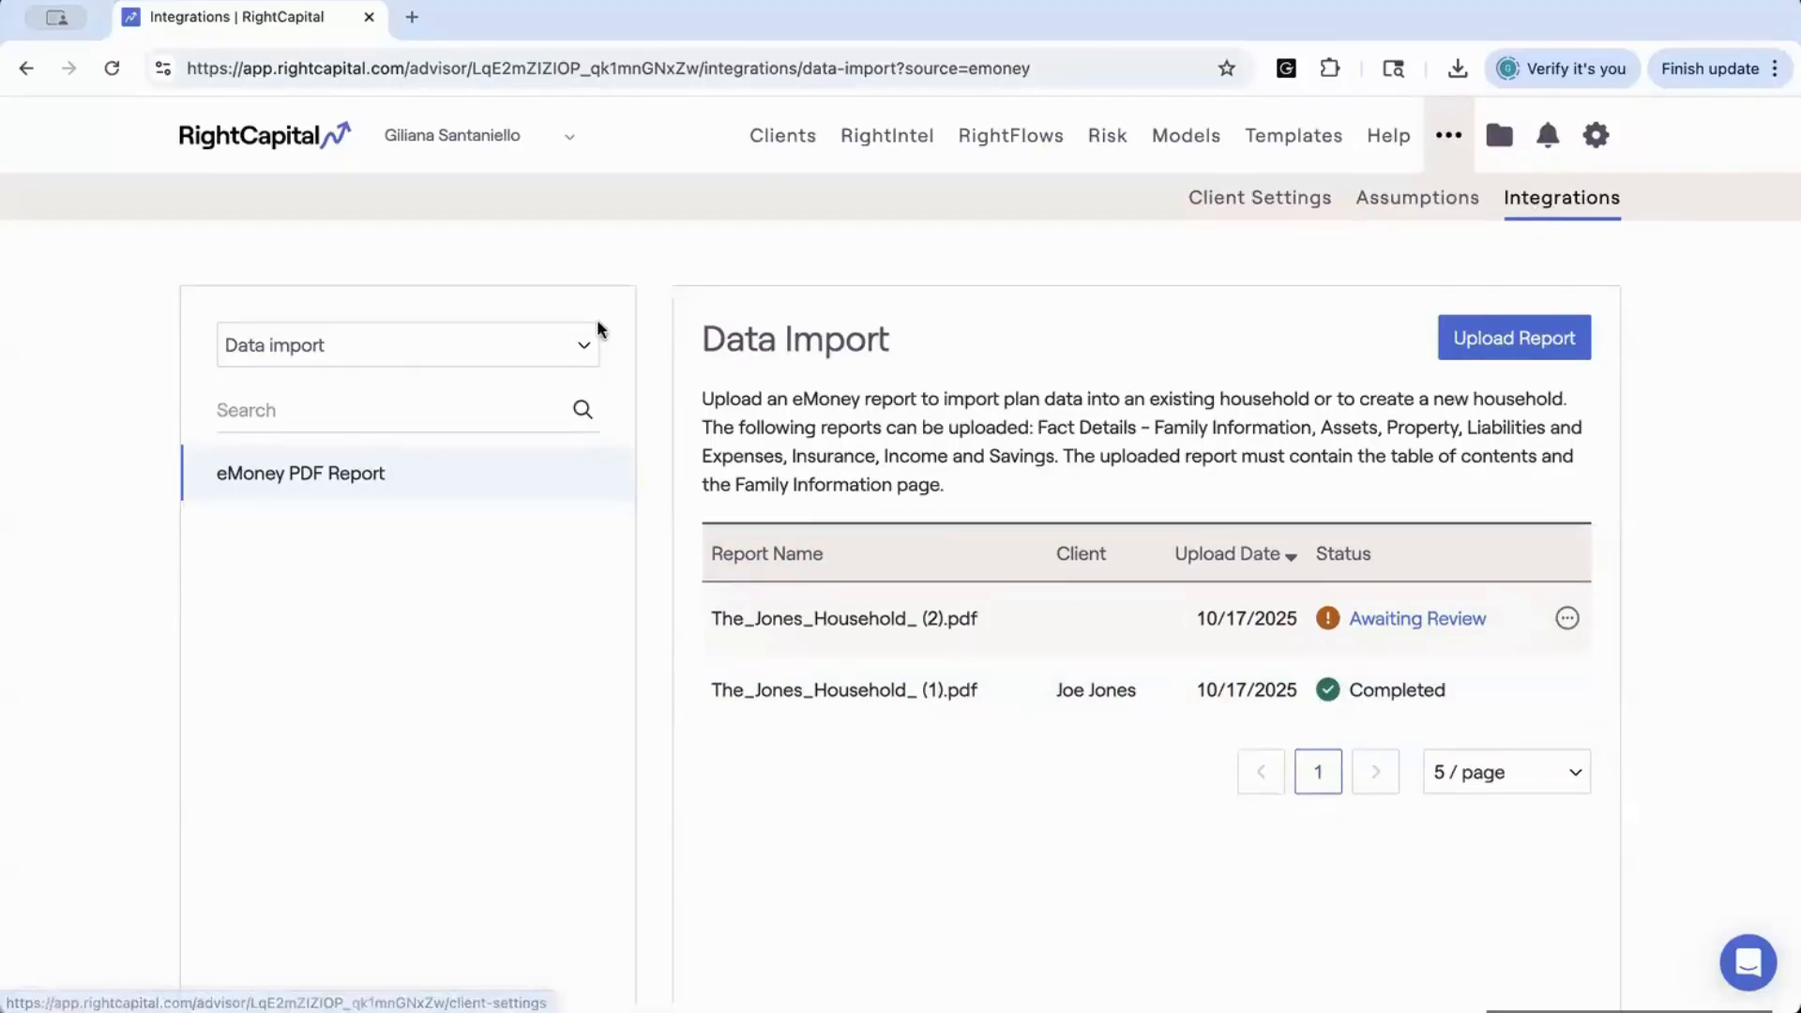
Switch the integration category to Integration partners, search for "charl", and read the Charles Schwab setup instructions
click(582, 354)
click(514, 321)
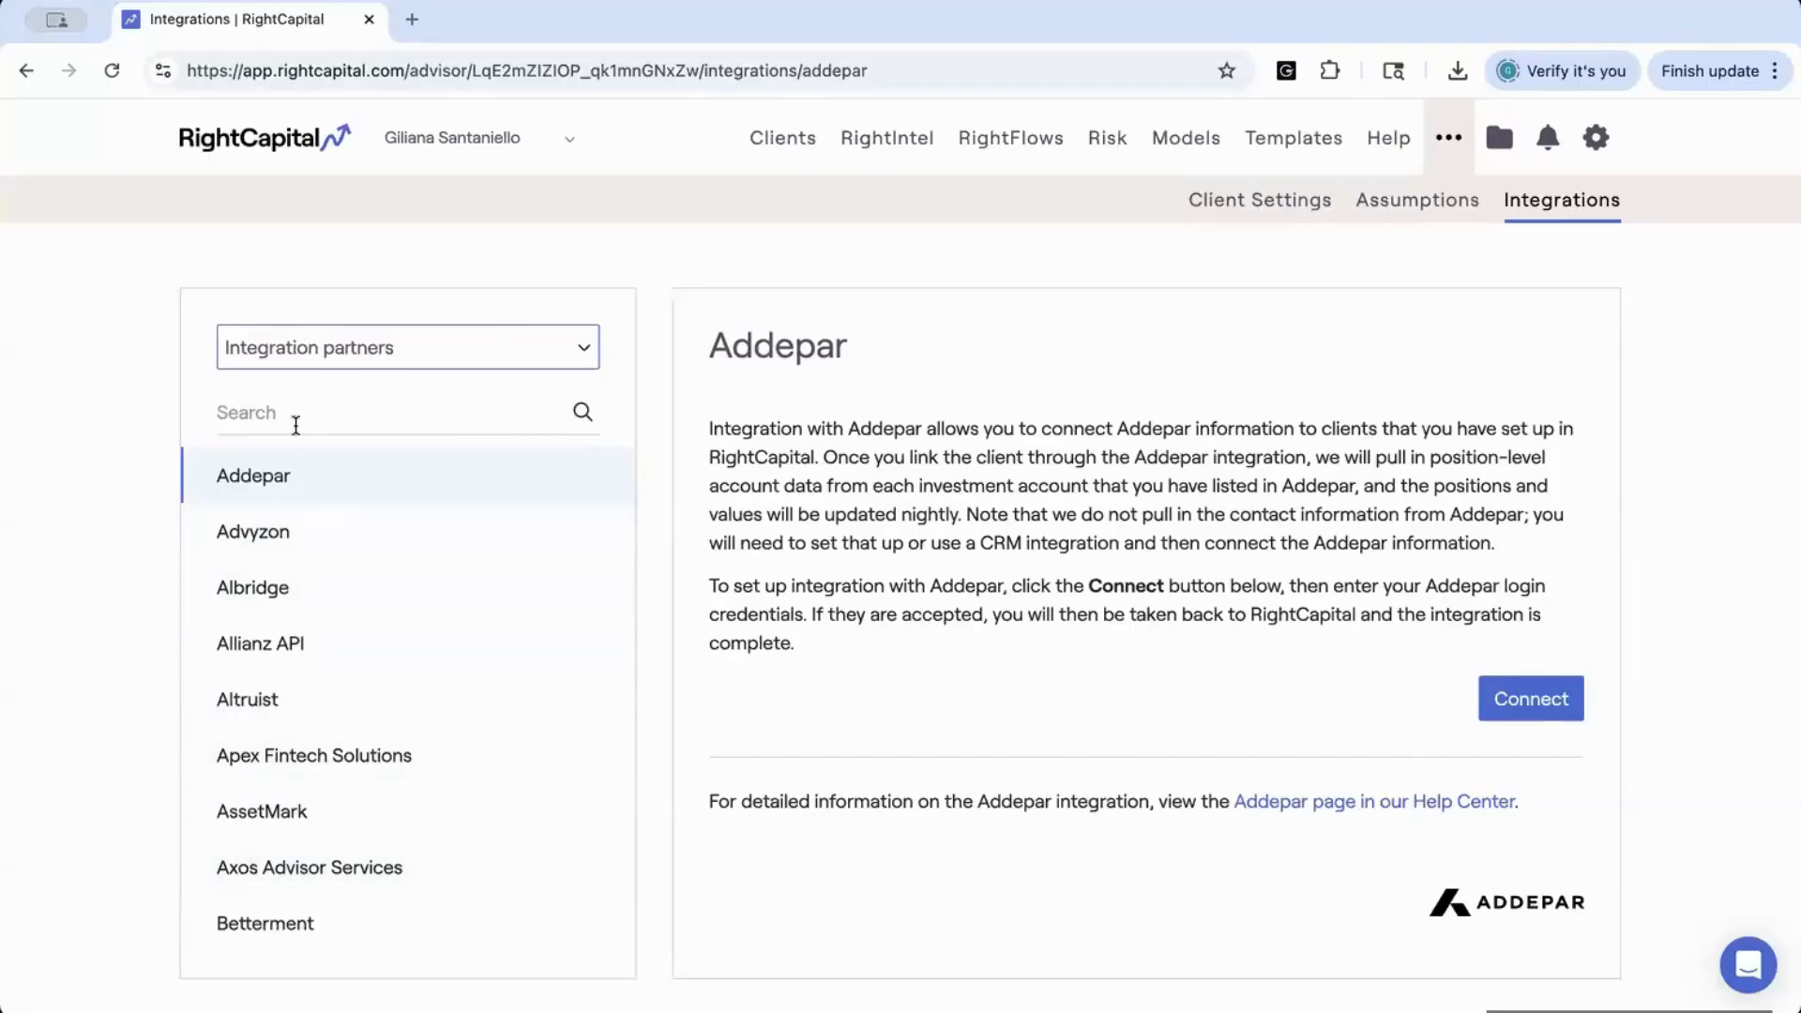
scroll(395, 713, down, 3)
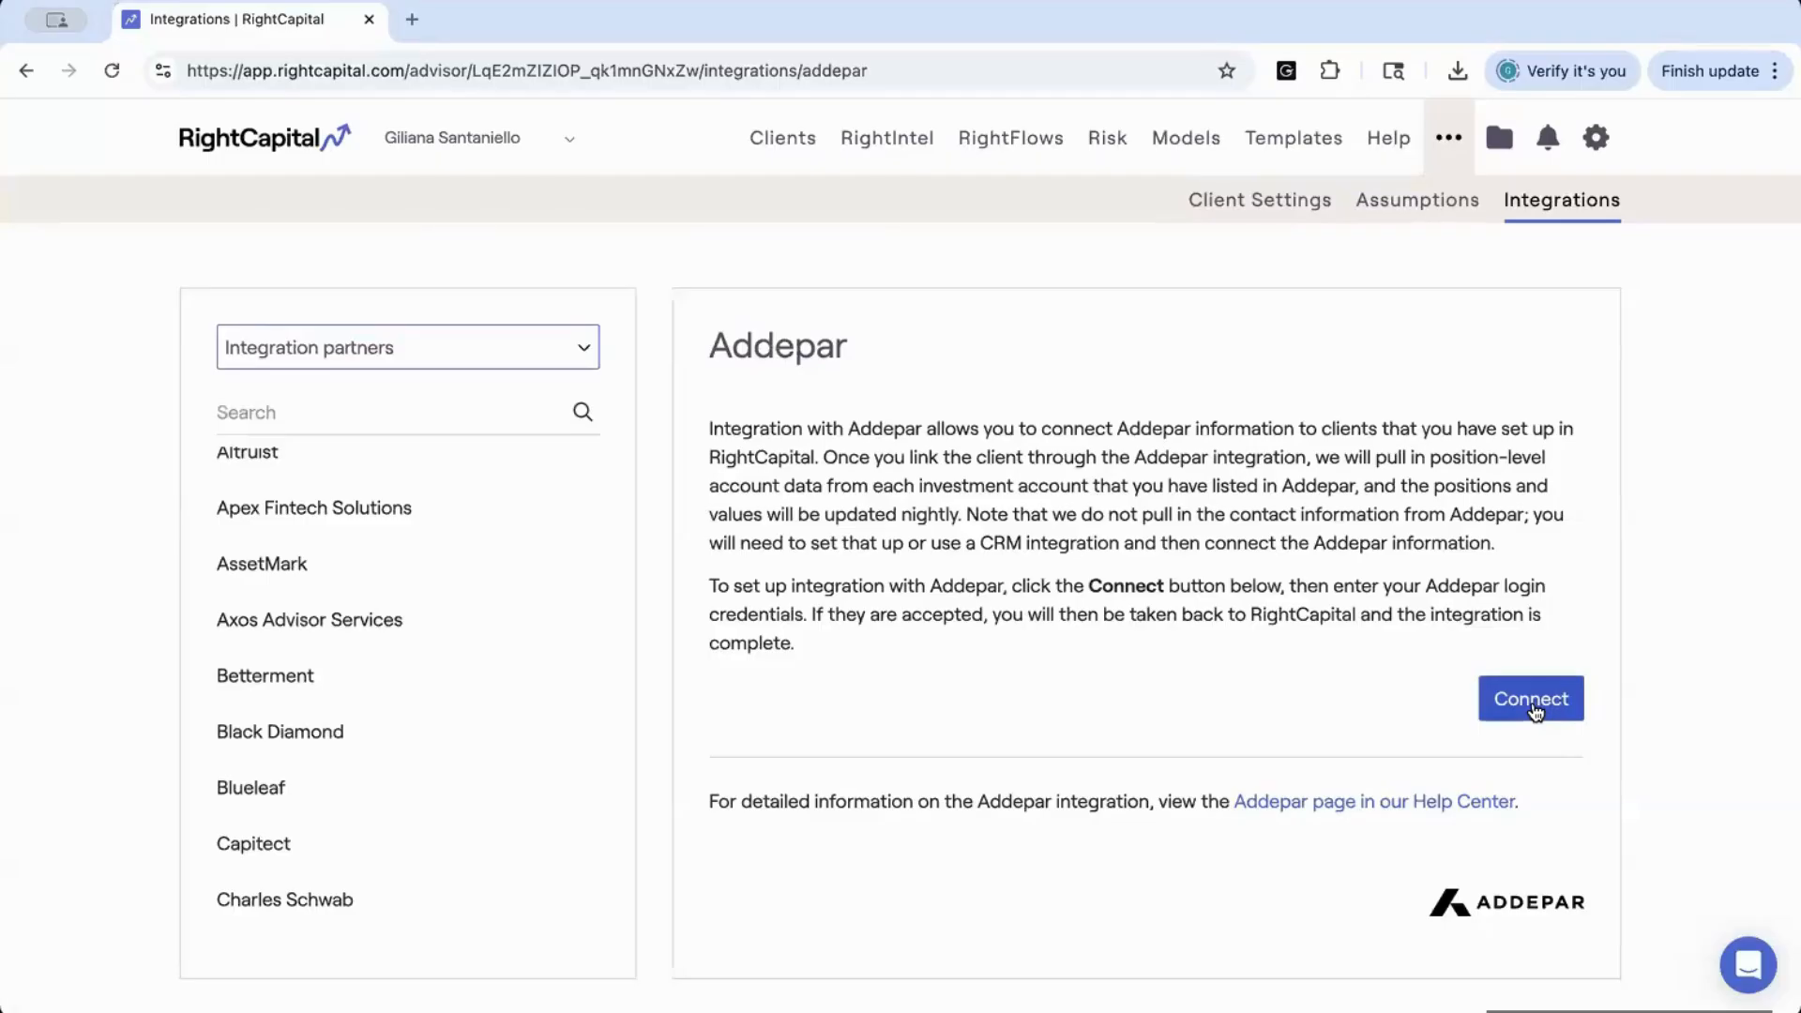
click(342, 412)
text(charl)
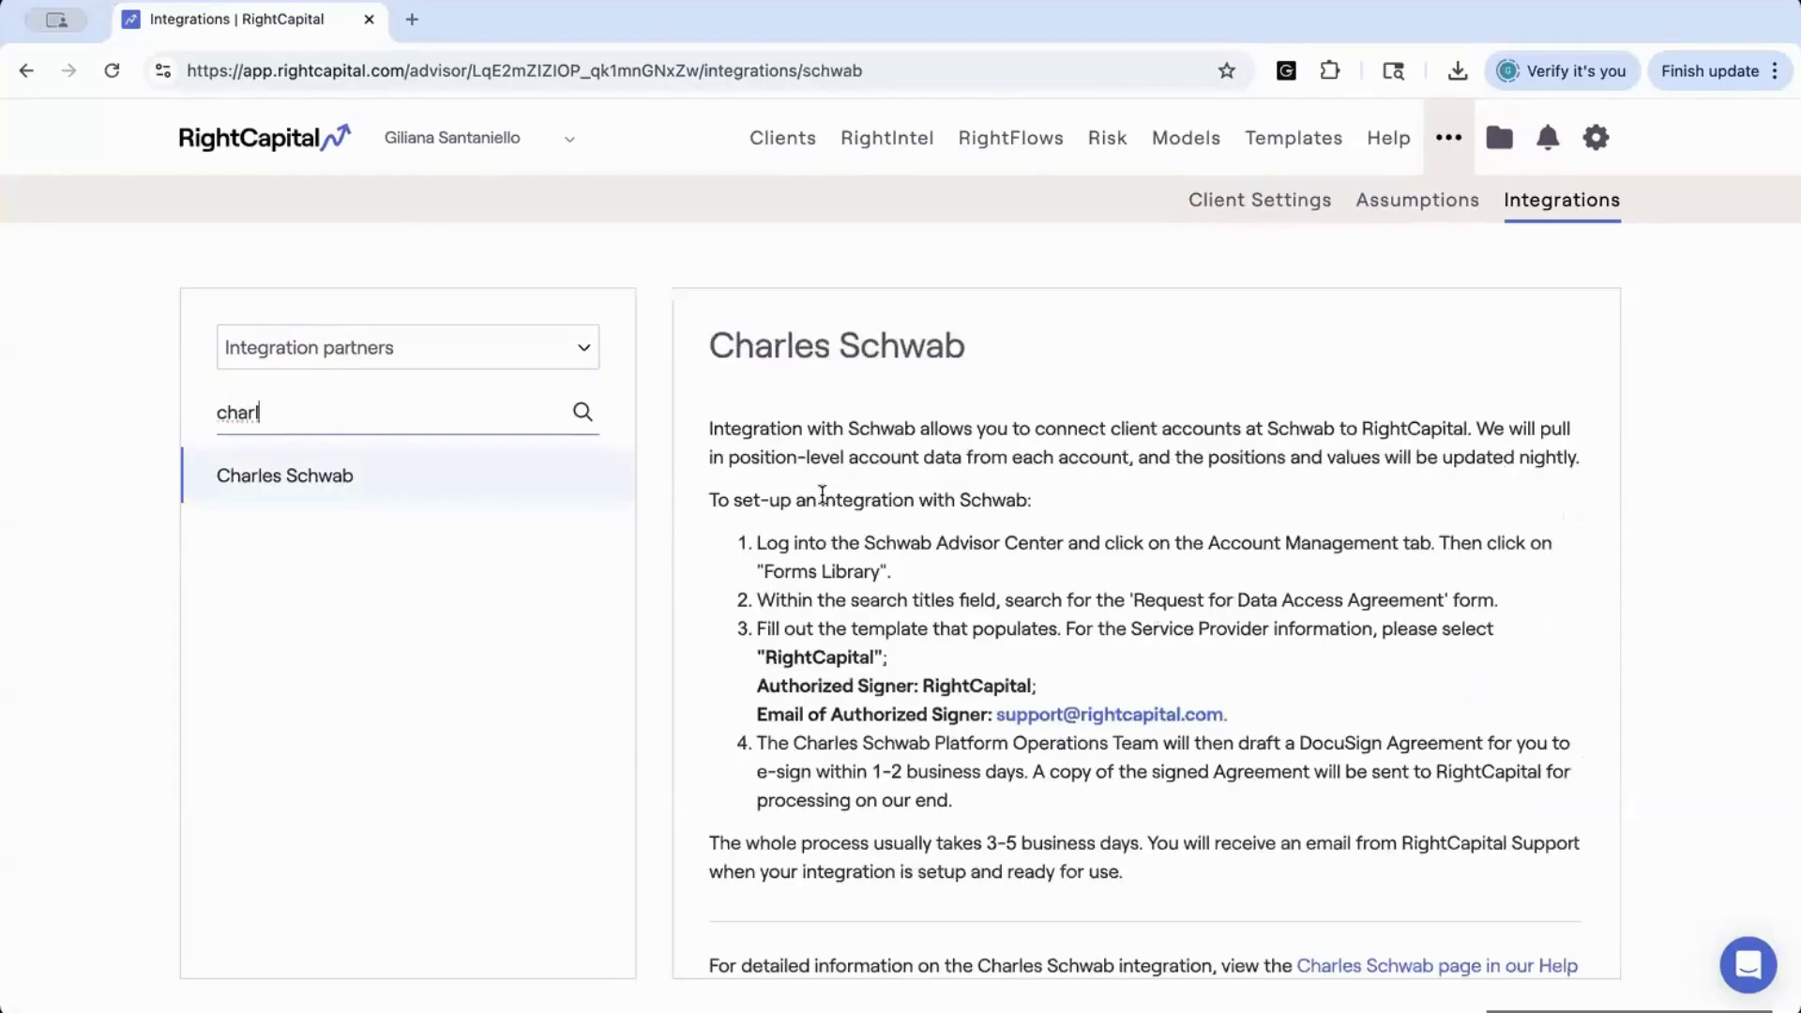
scroll(793, 460, down, 1)
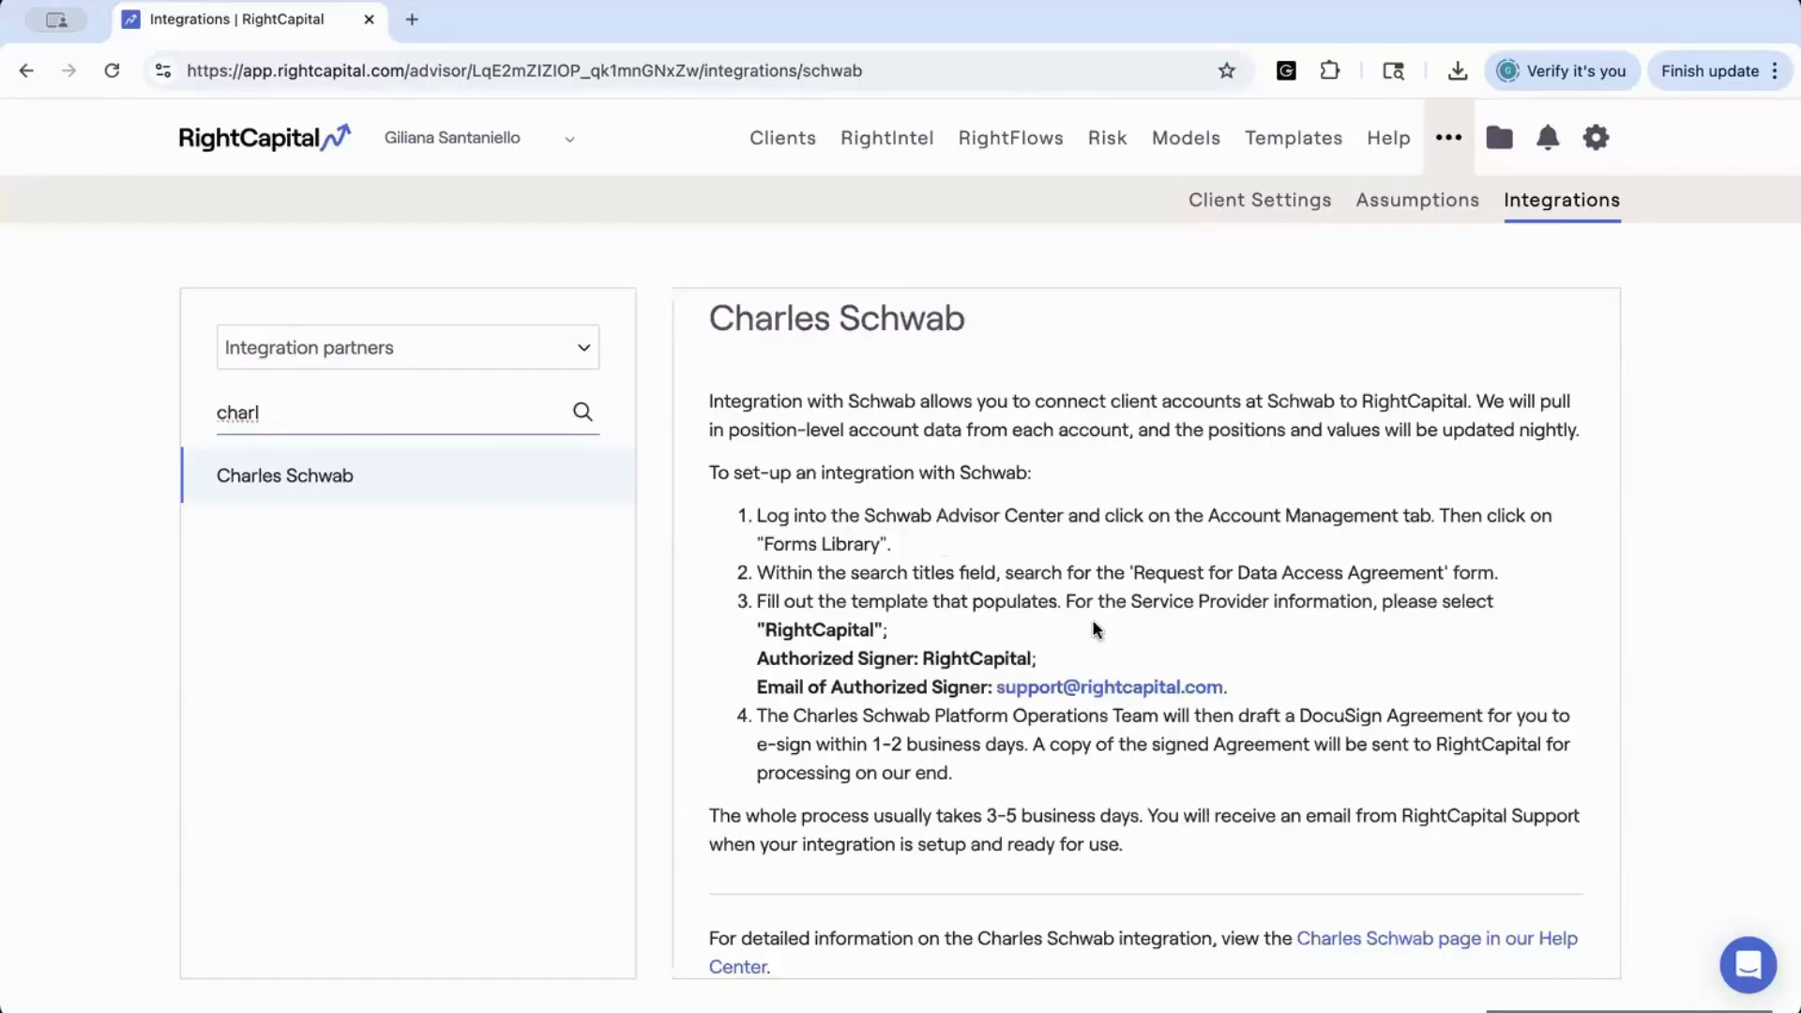
Open the Charles Schwab Help Center page, read how to set up the integration, and return to the Integrations page
click(1347, 938)
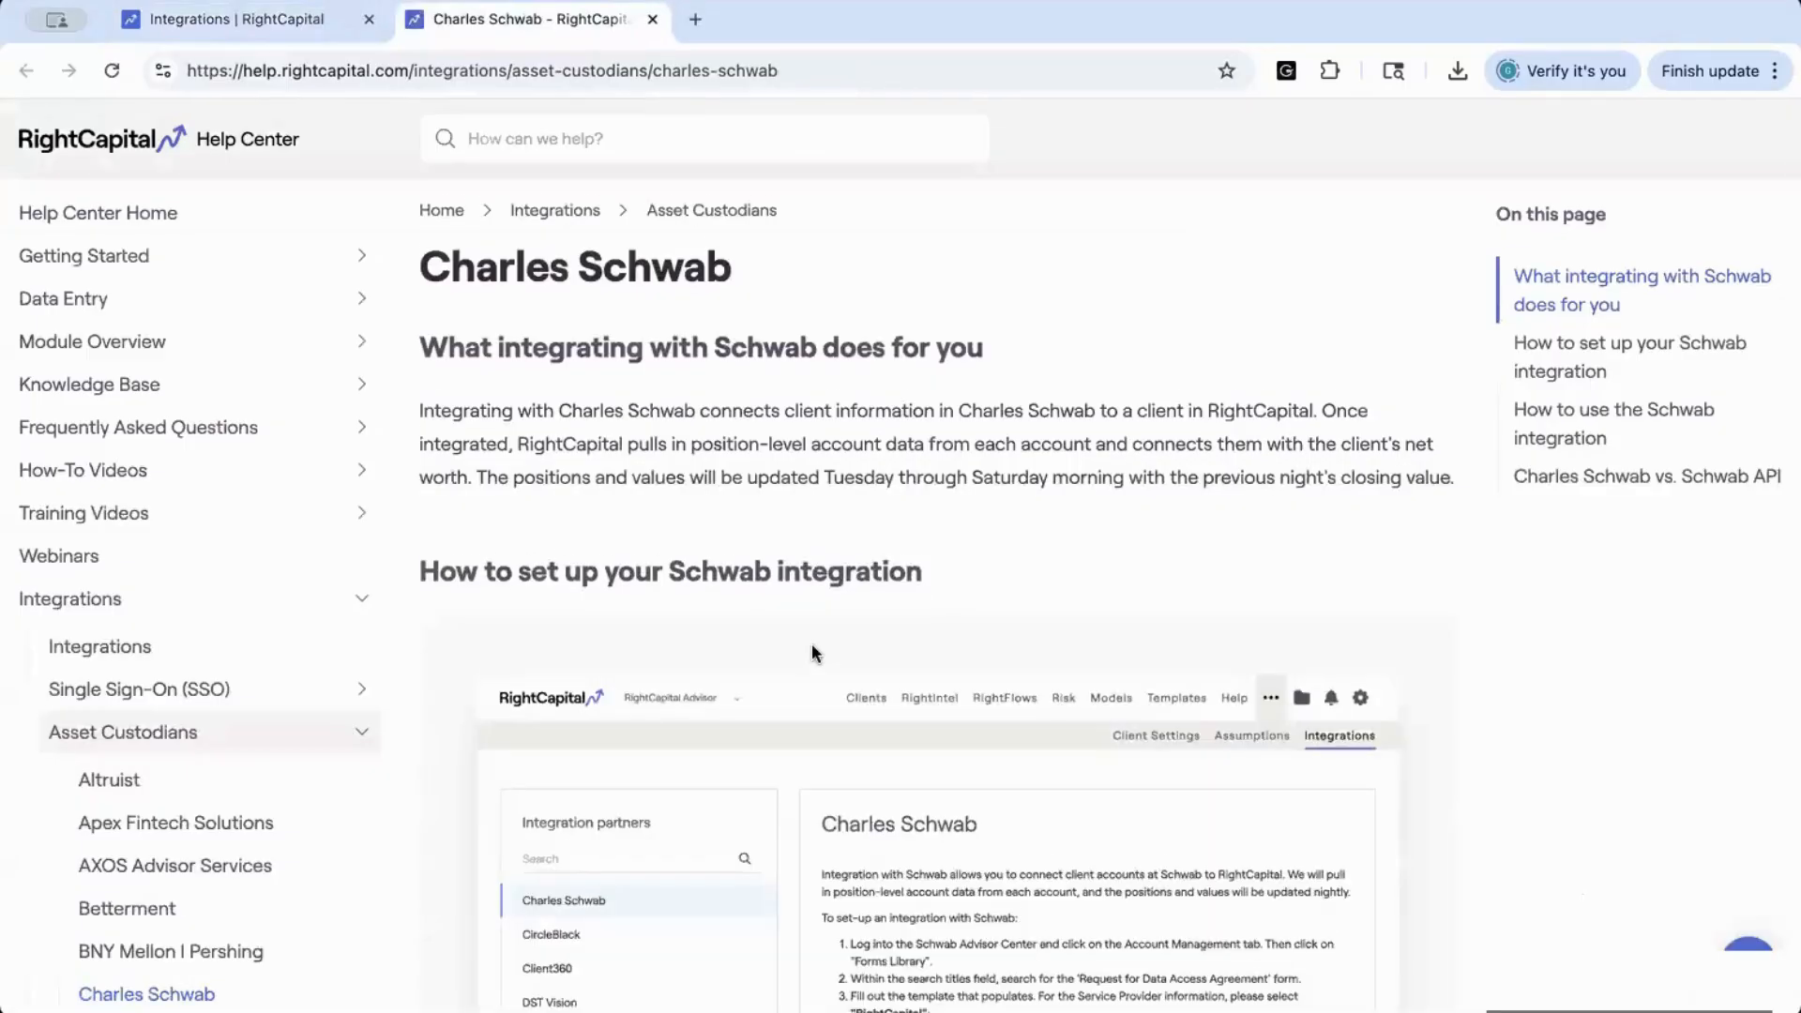
scroll(812, 644, down, 3)
scroll(813, 644, down, 5)
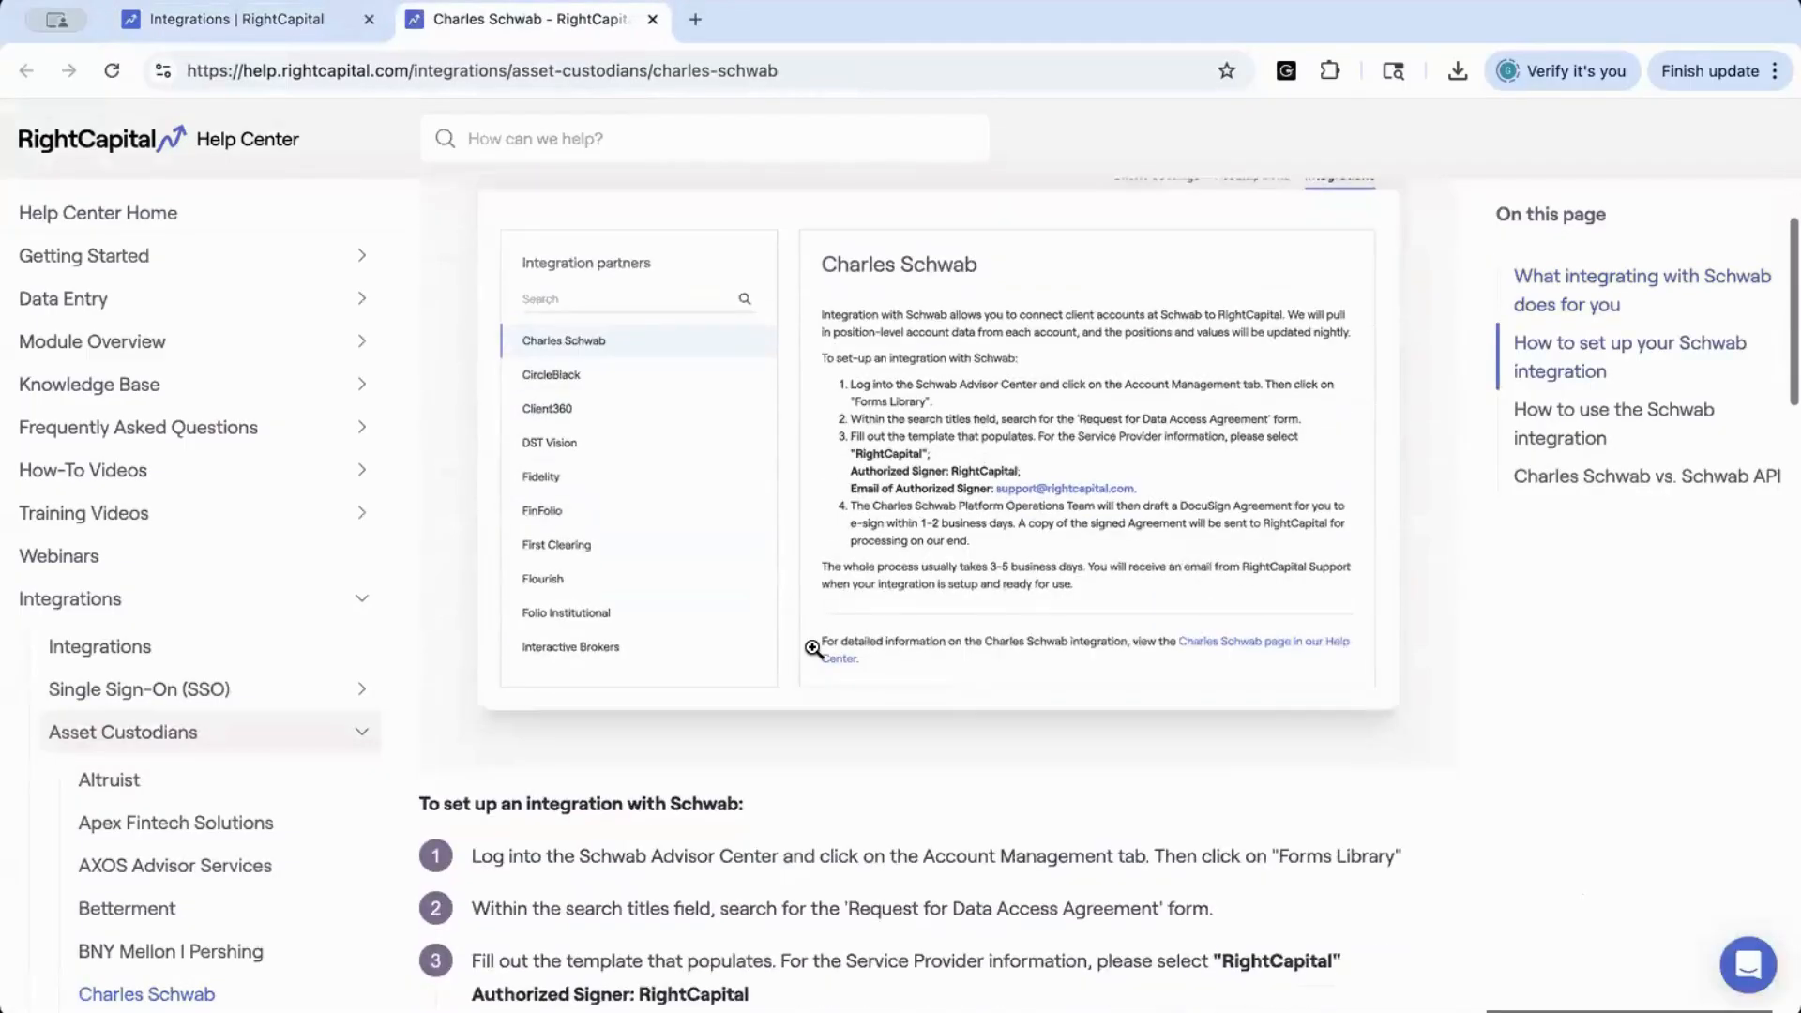
scroll(813, 647, down, 3)
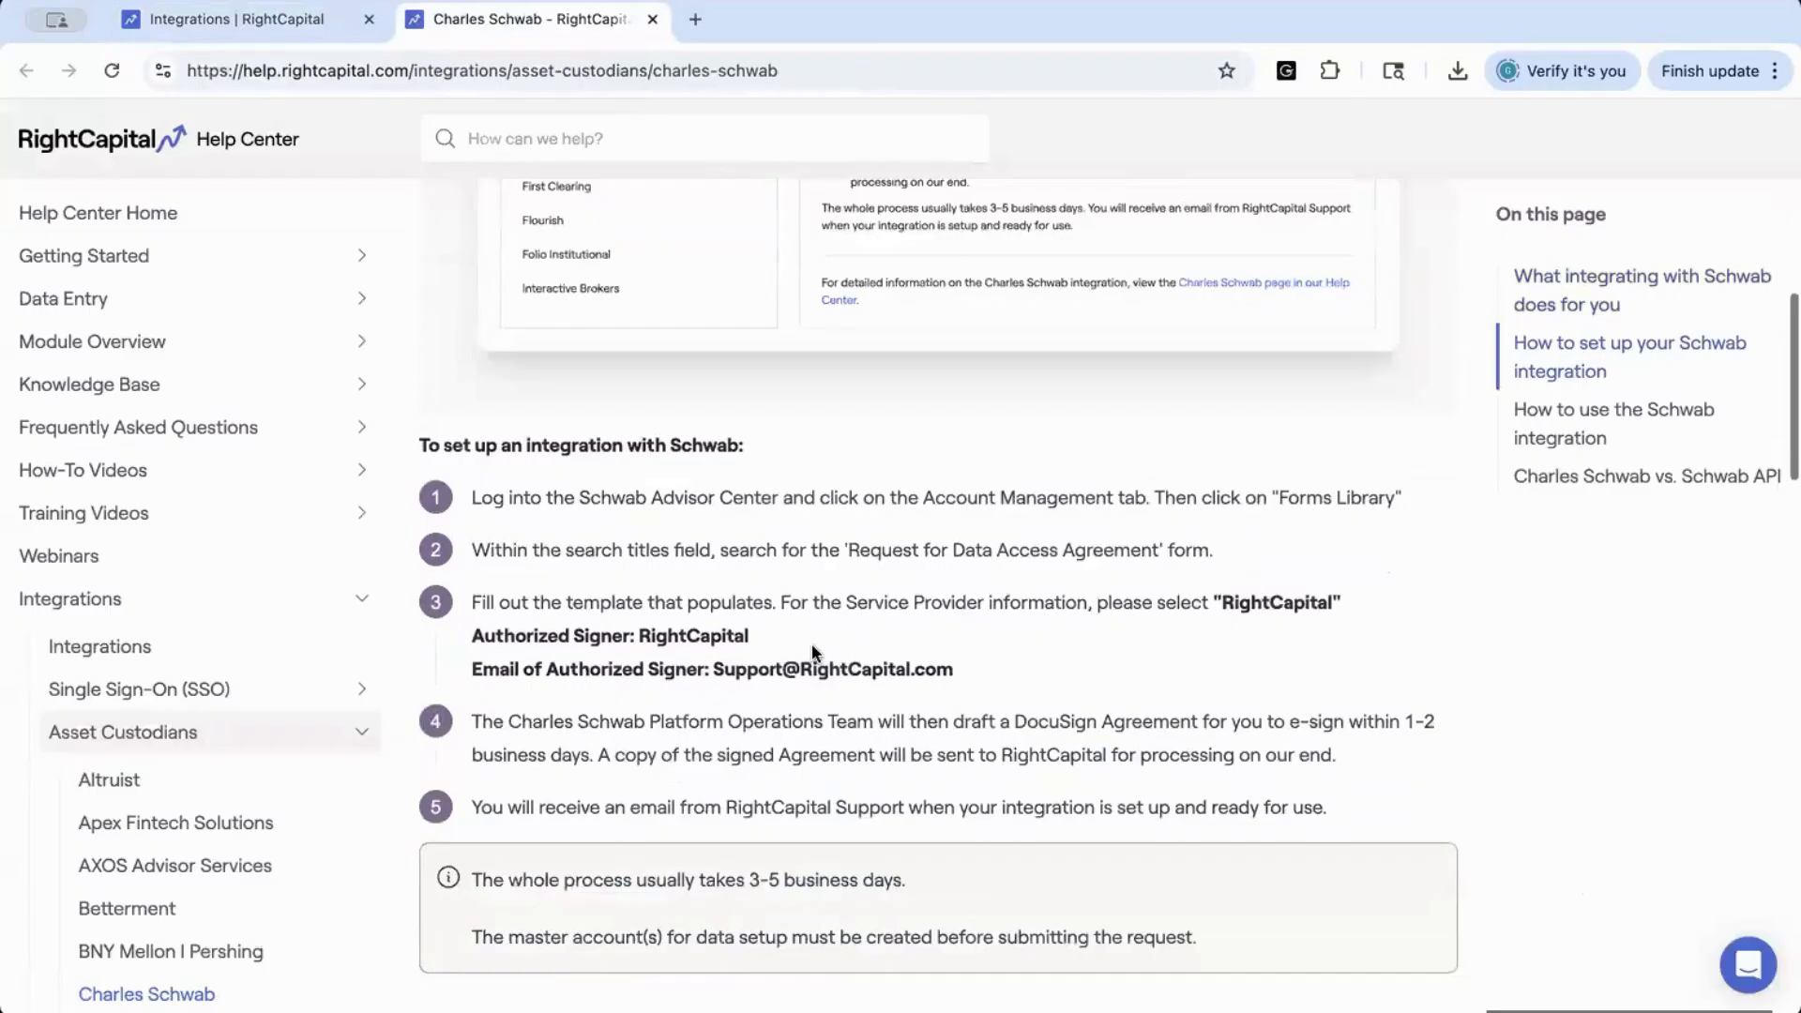
scroll(812, 647, down, 1)
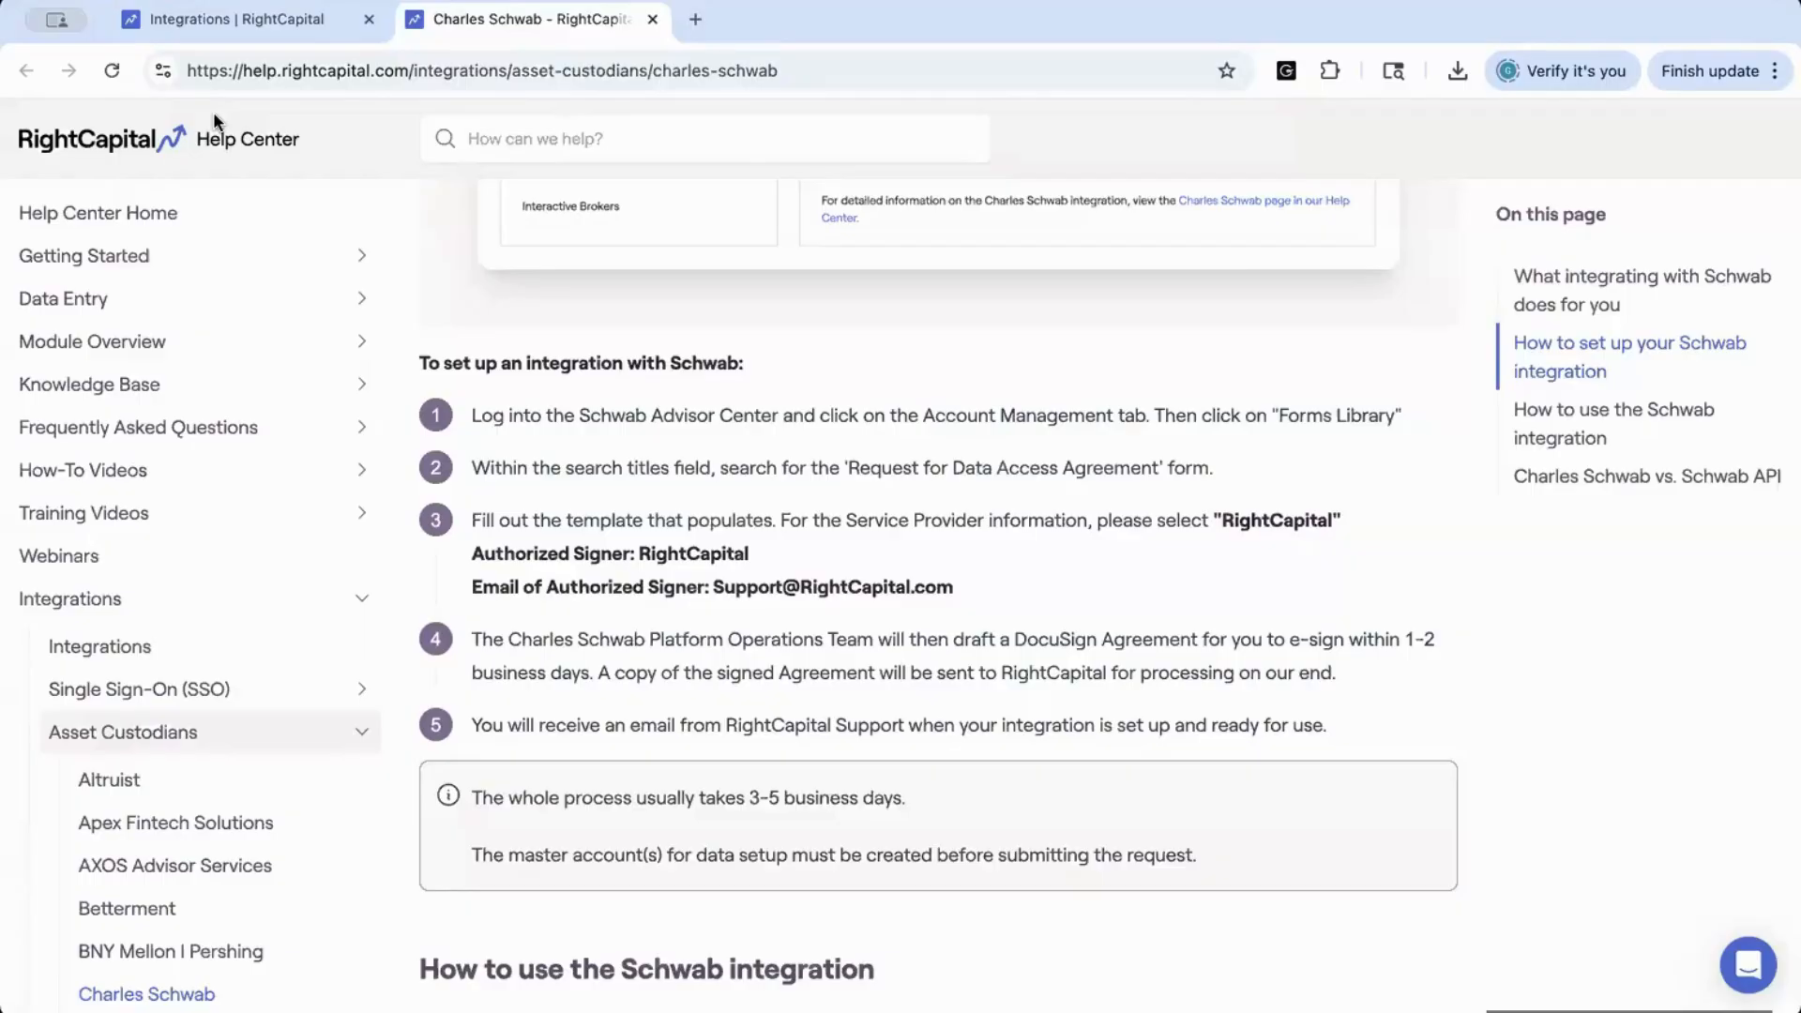
click(139, 26)
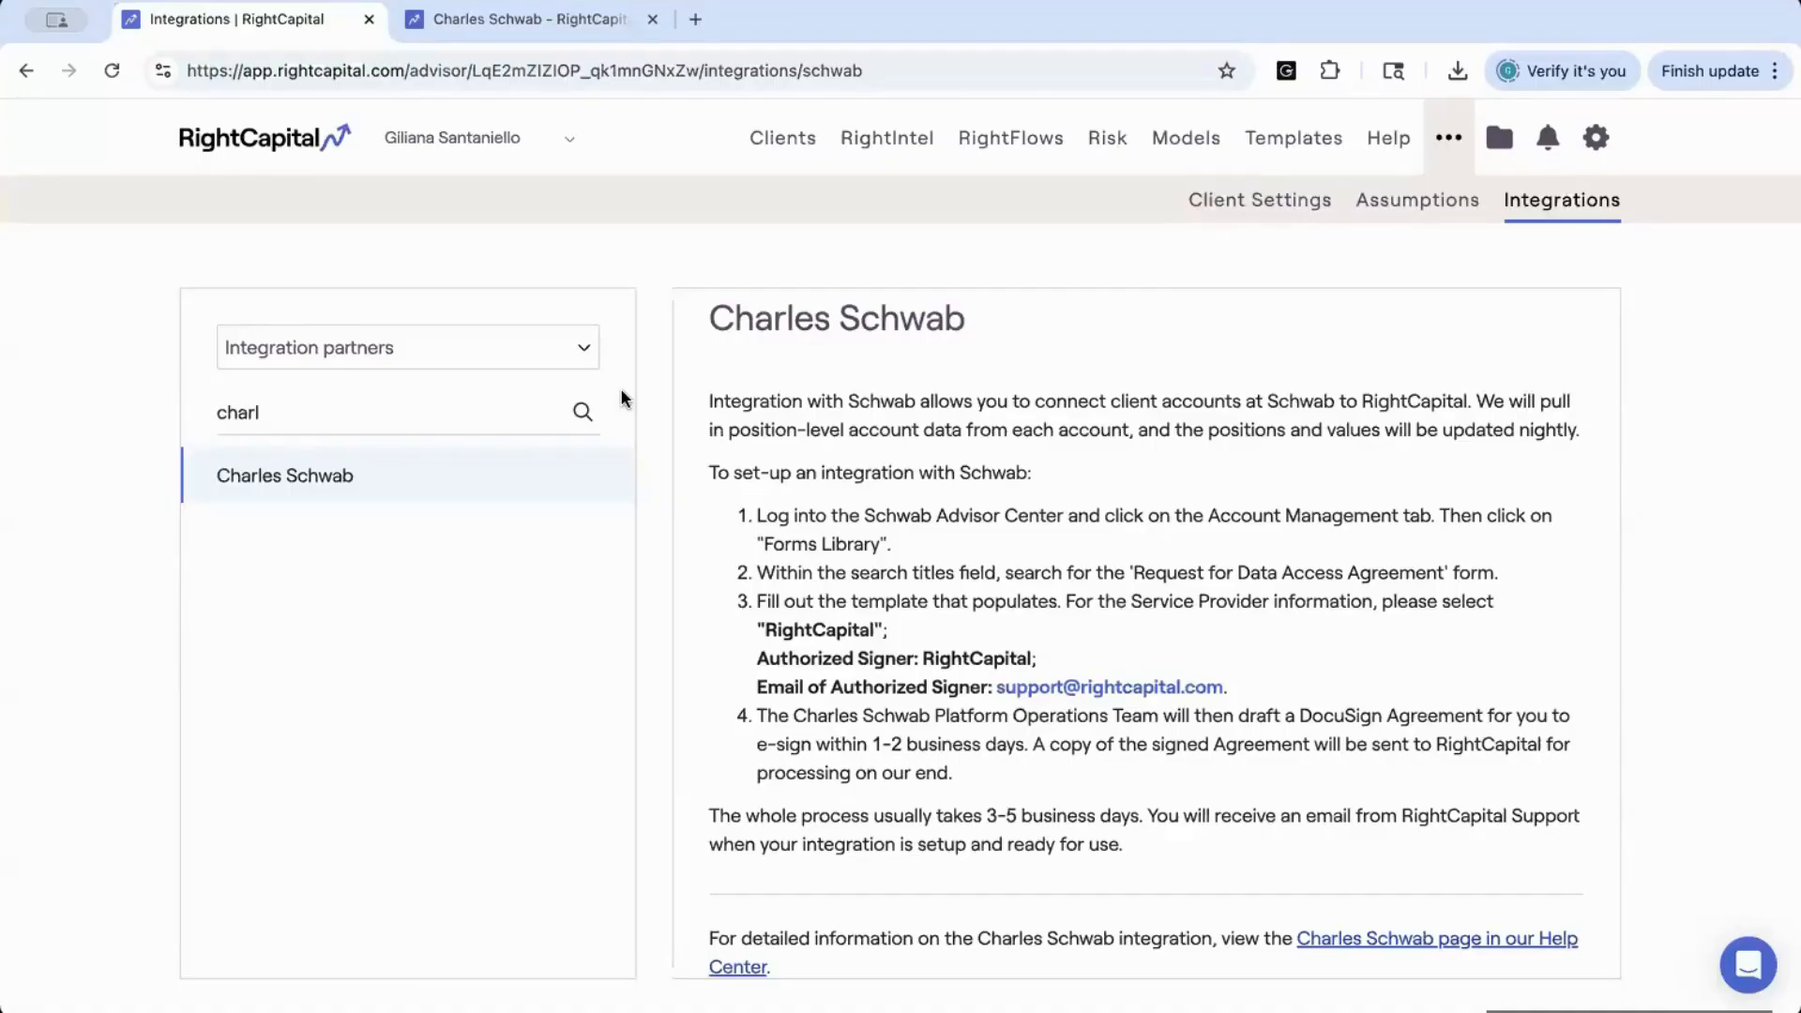
Open the advisor's Templates page and look over the Report and Planning Access templates
click(1289, 150)
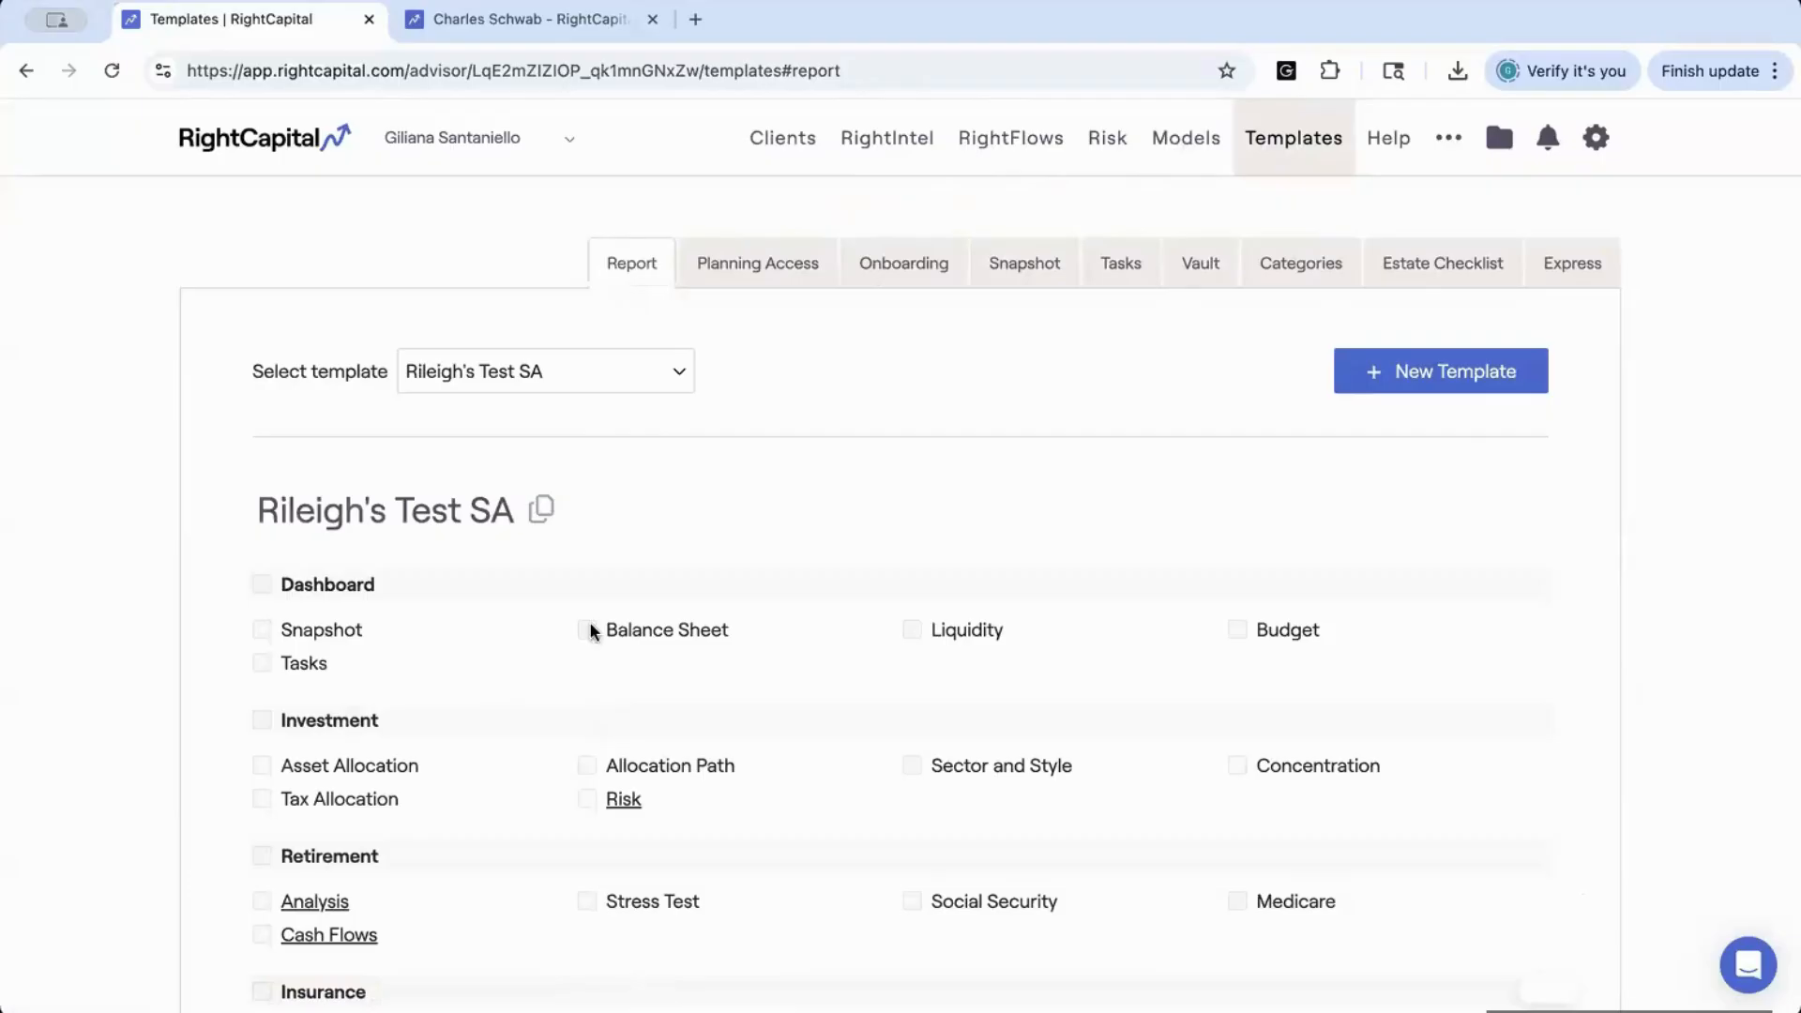
click(751, 270)
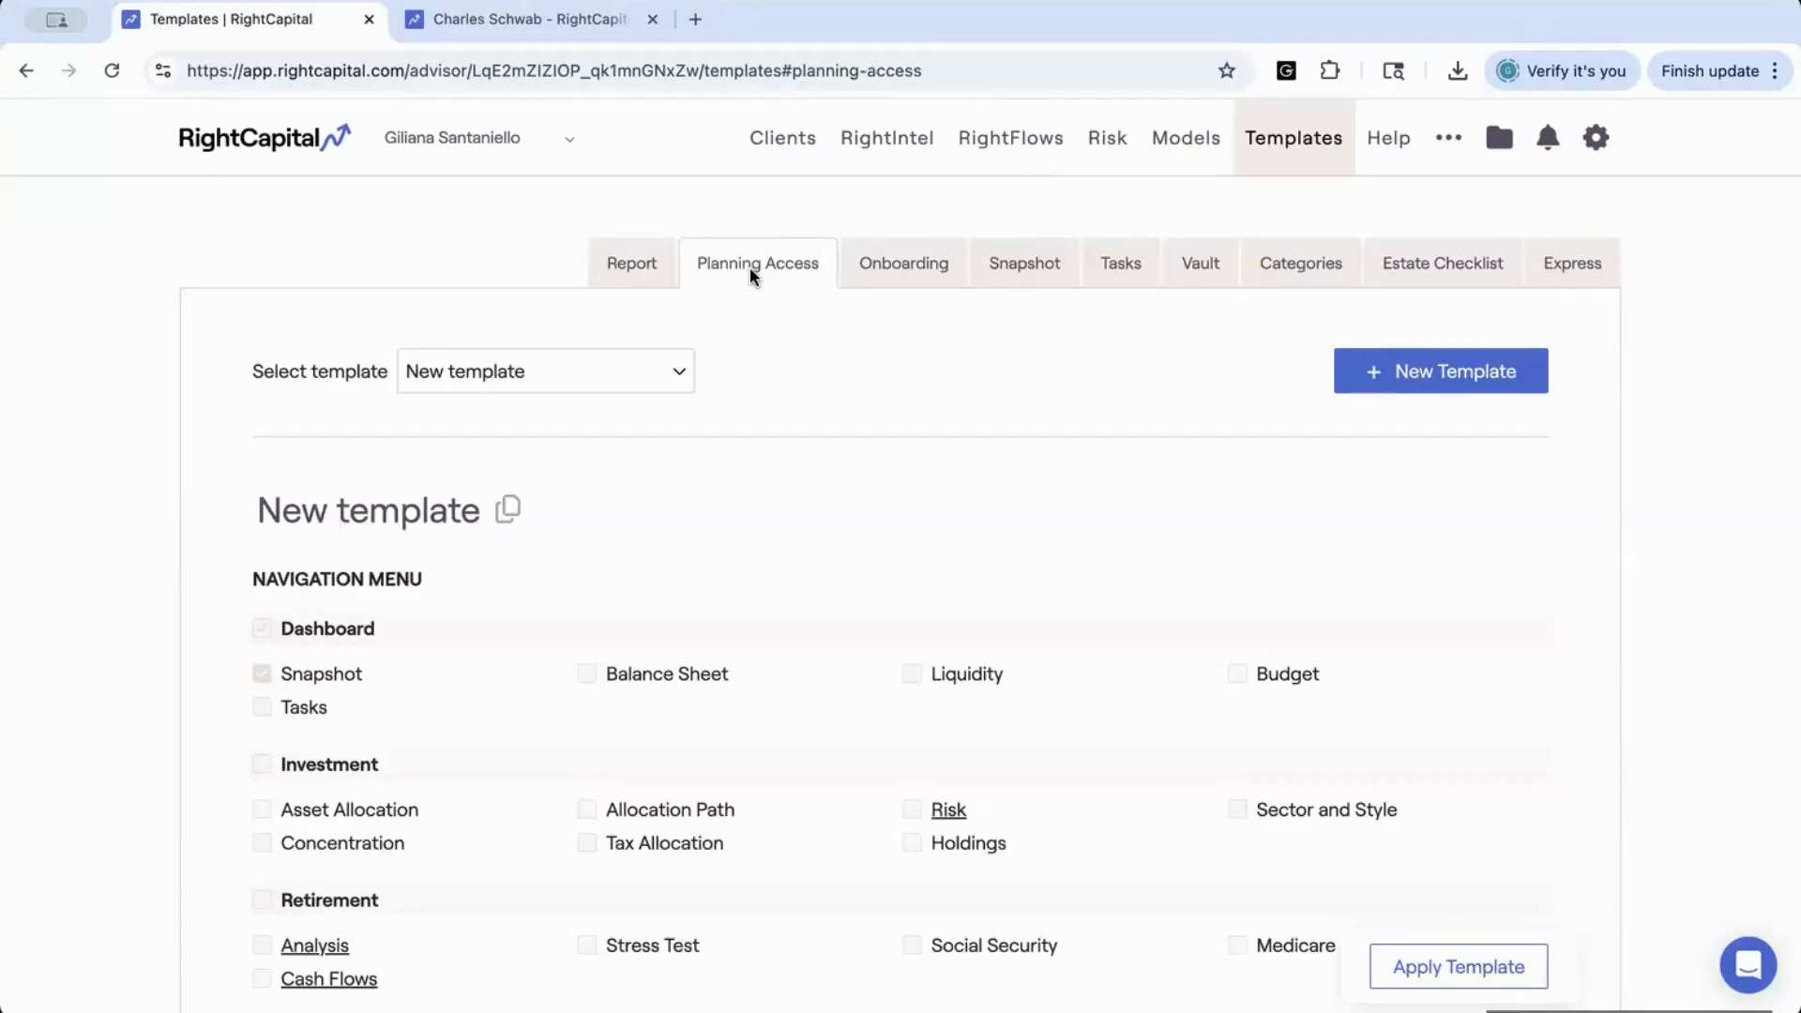
scroll(738, 593, down, 3)
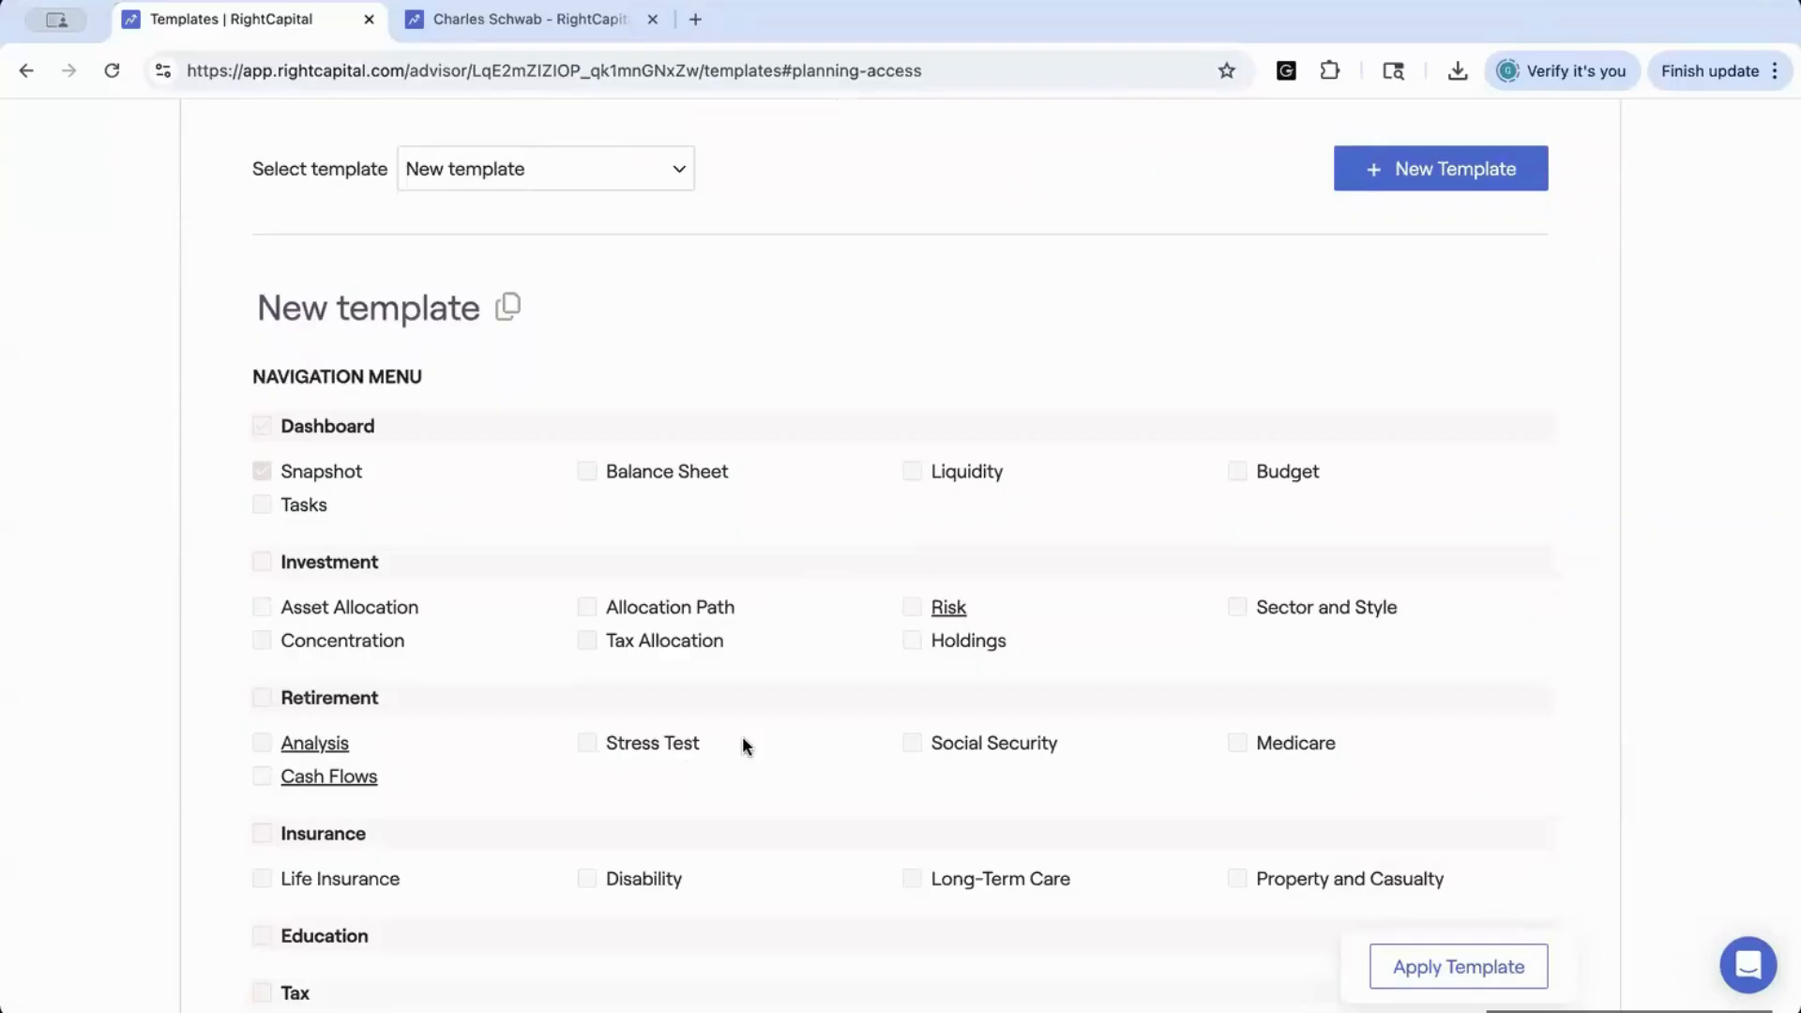
Create a new Planning Access template and name it "All Clients"
click(1372, 186)
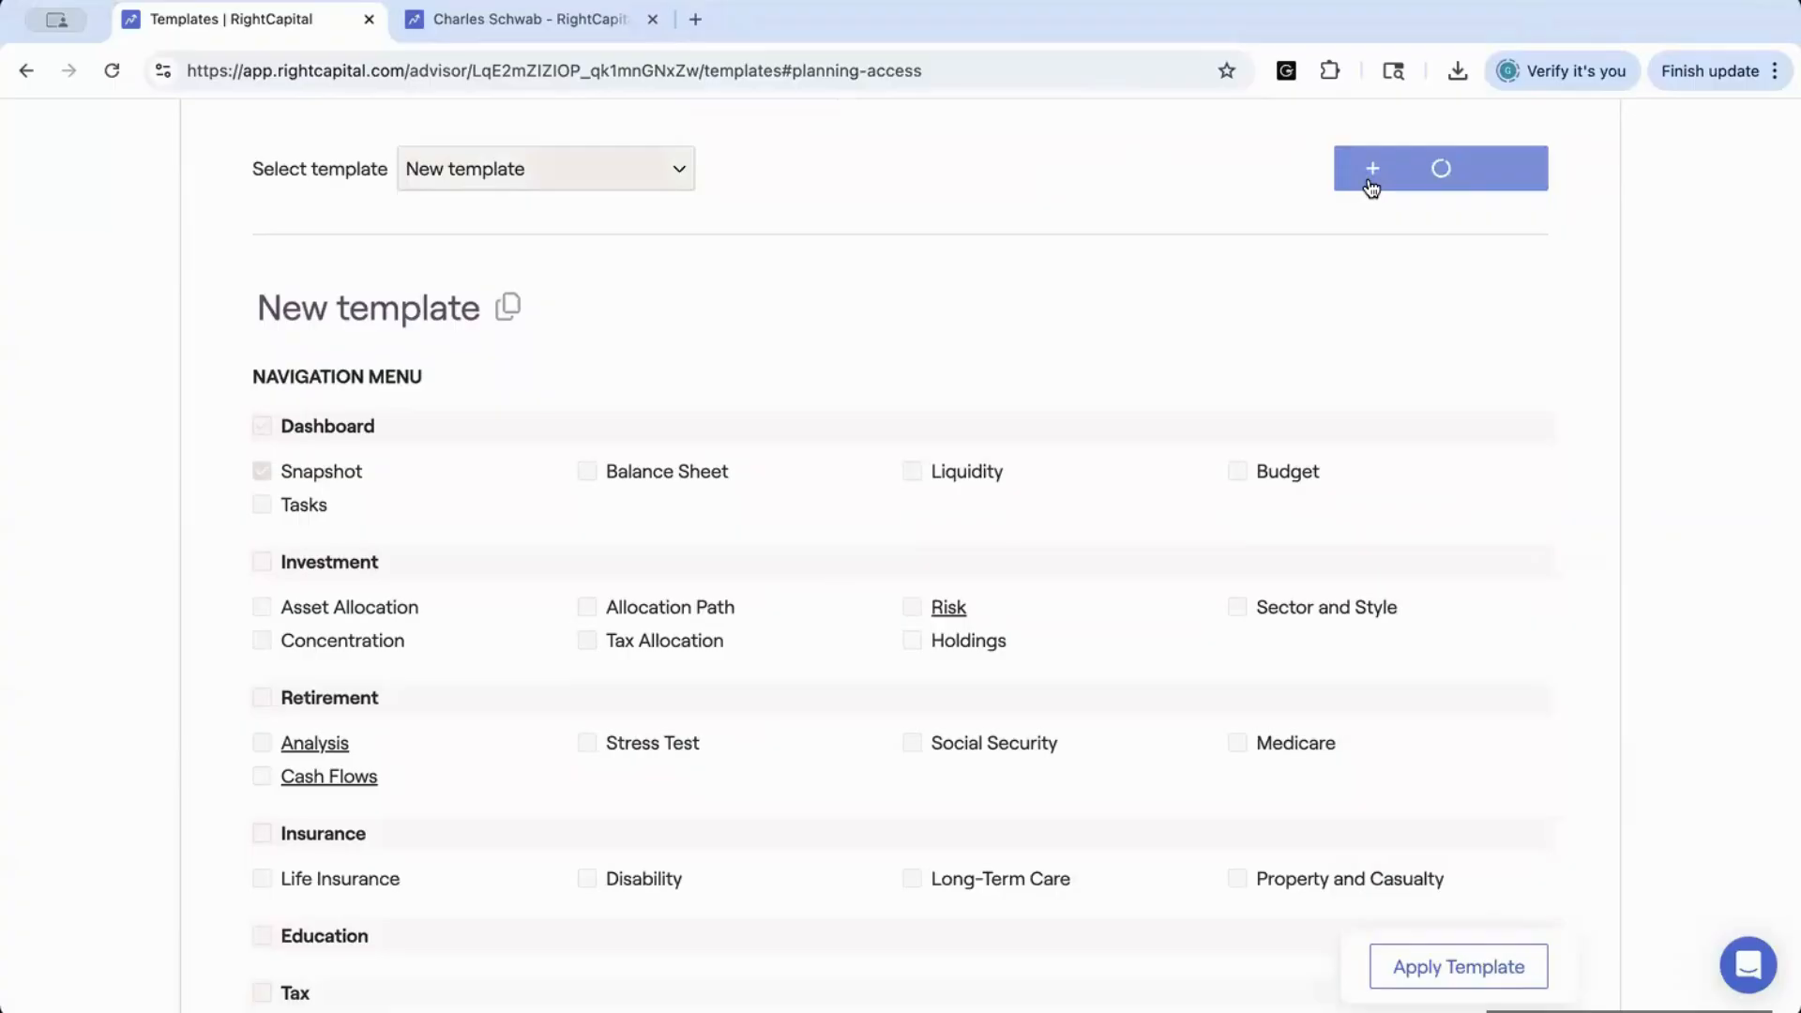
click(514, 313)
click(533, 351)
drag(498, 310, 235, 312)
text(A)
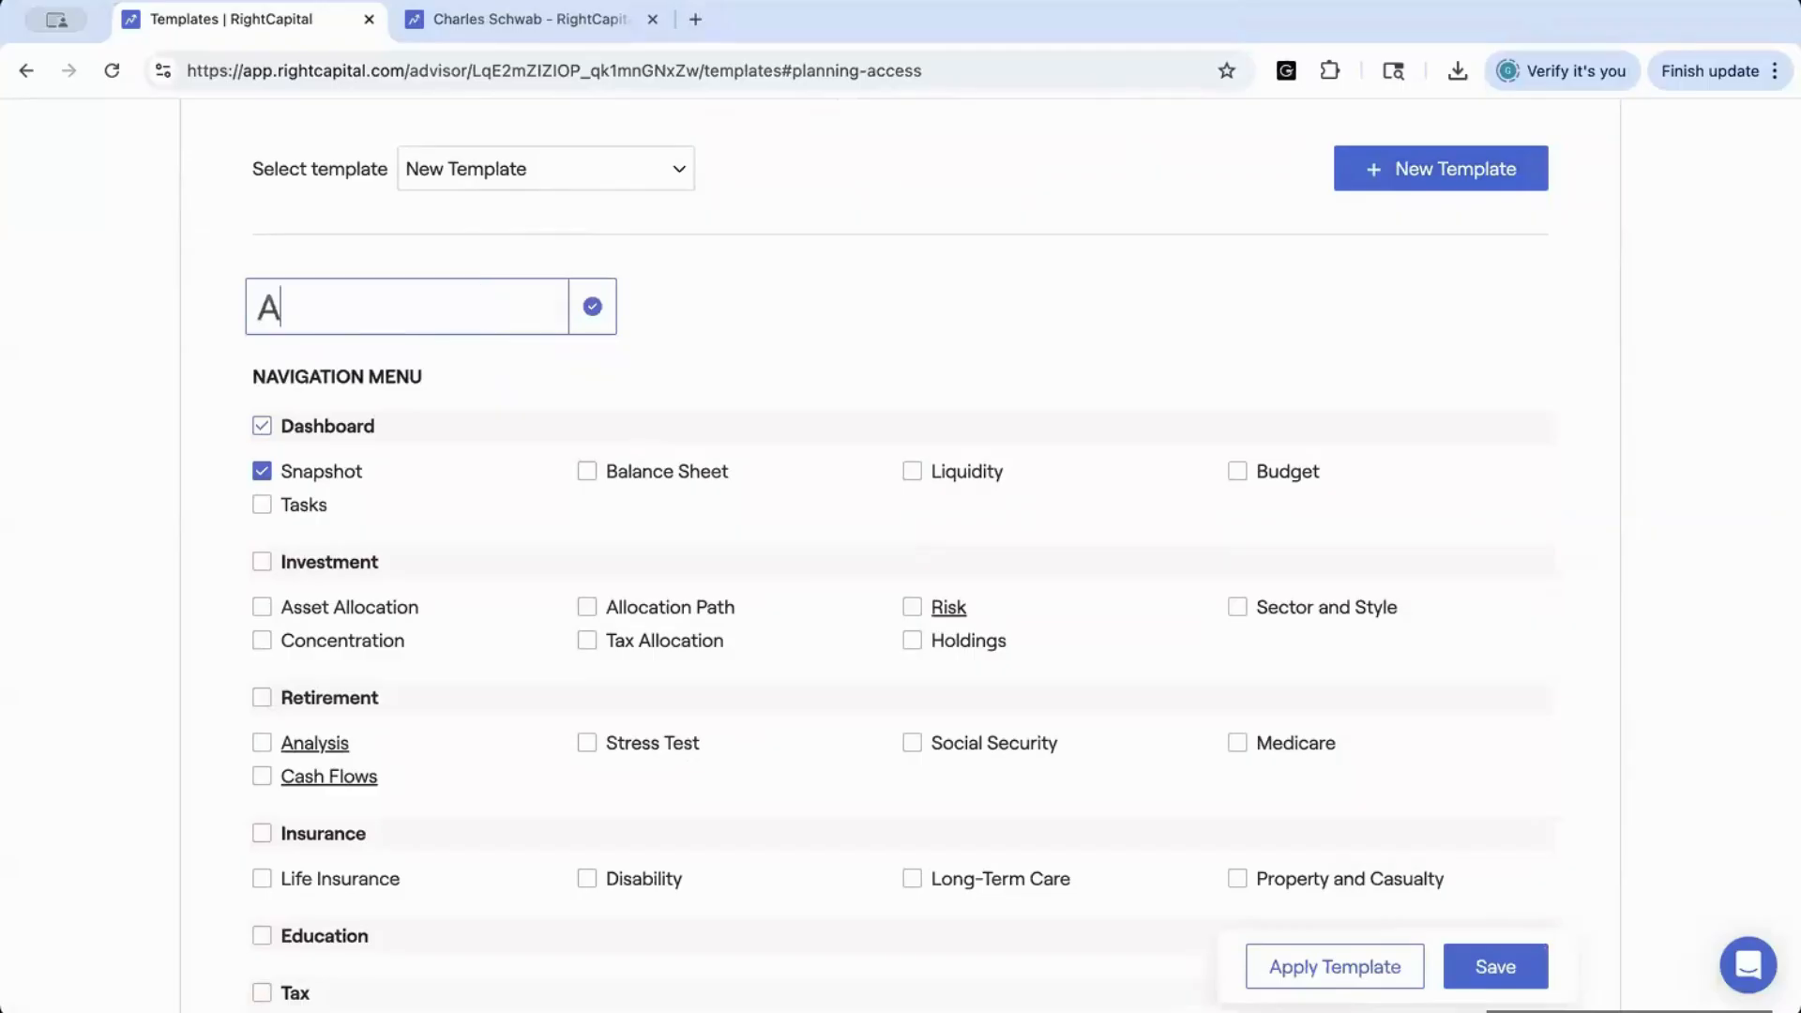
text(ll Clients)
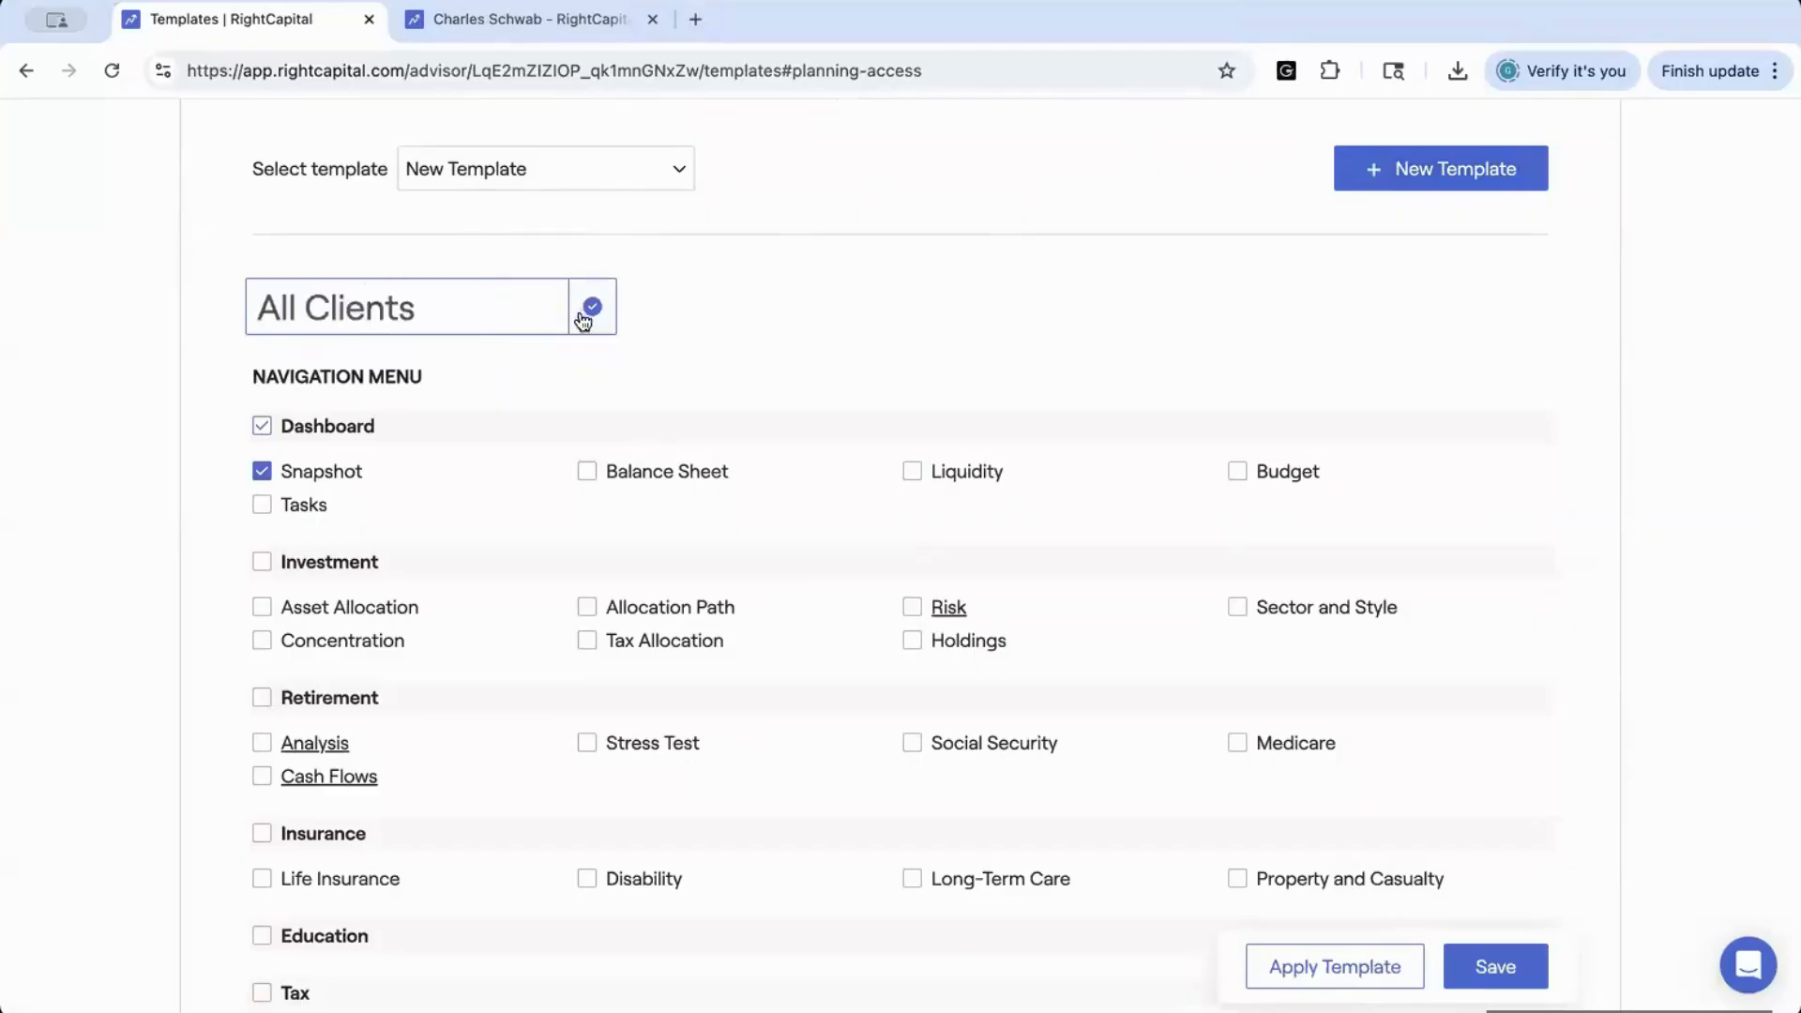
click(591, 308)
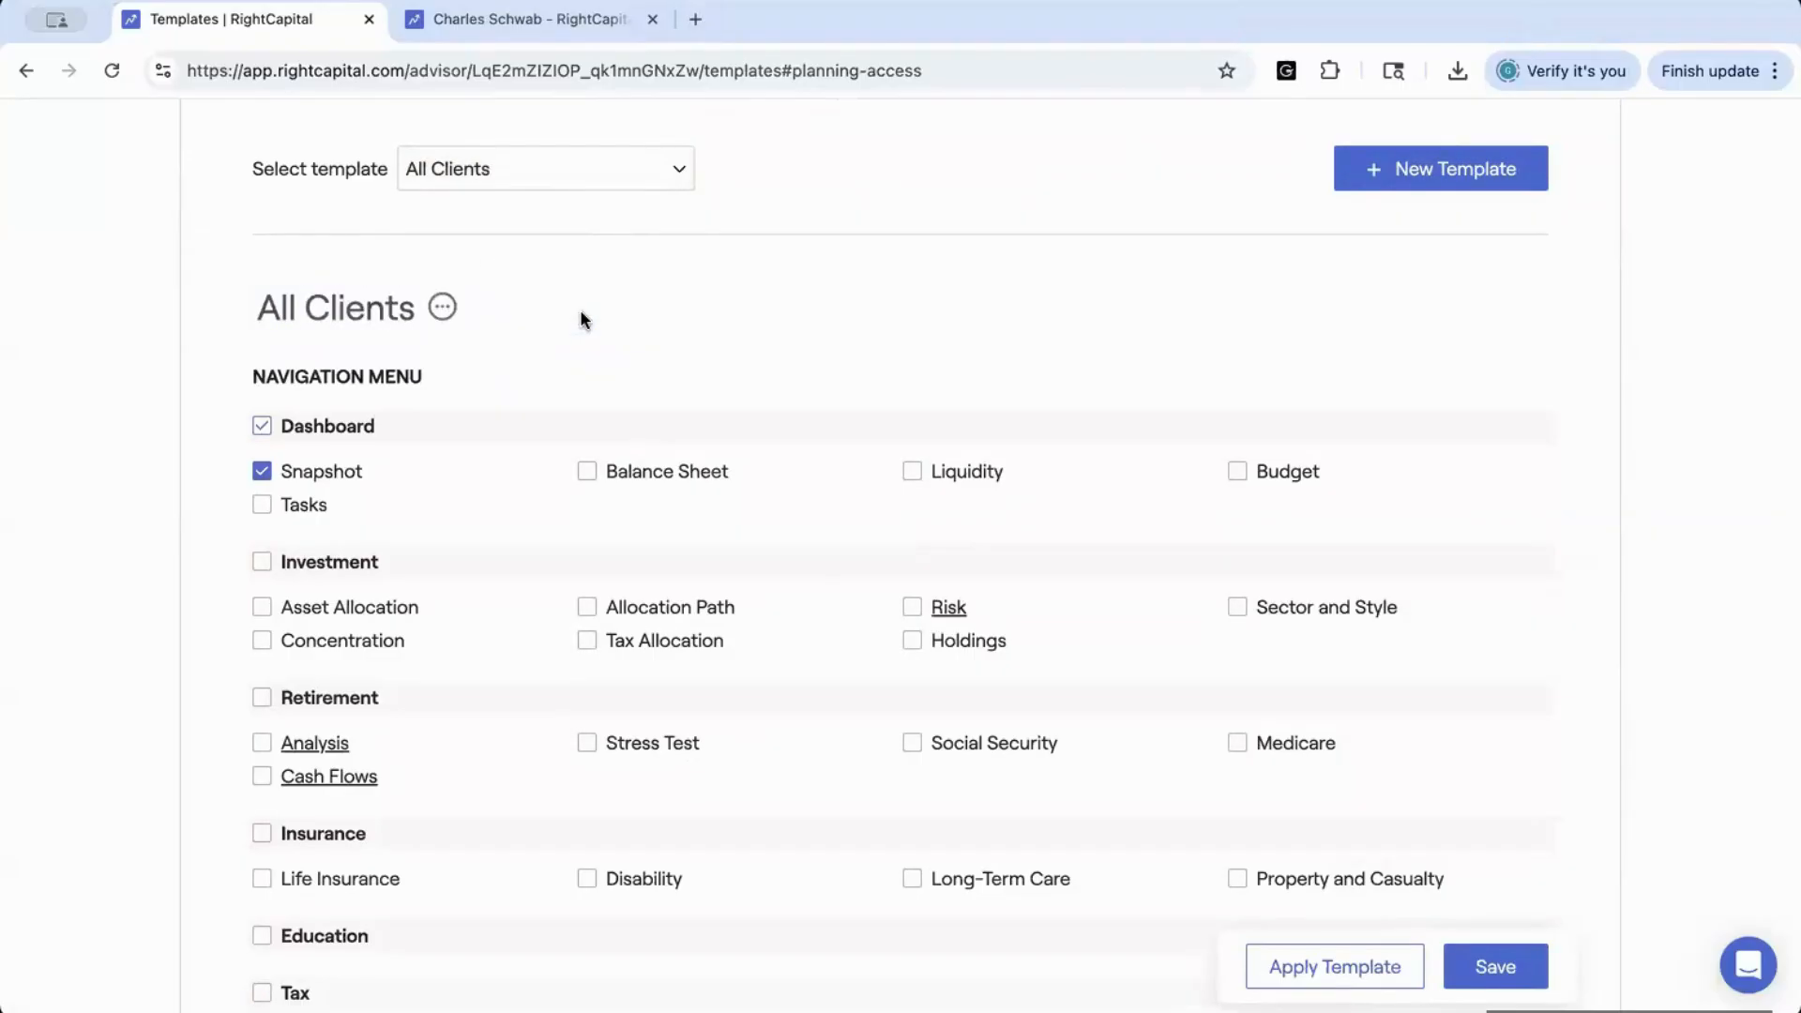
Enable the whole Investment and Insurance sections in the All Clients template and save it
click(262, 563)
scroll(272, 657, down, 2)
click(262, 635)
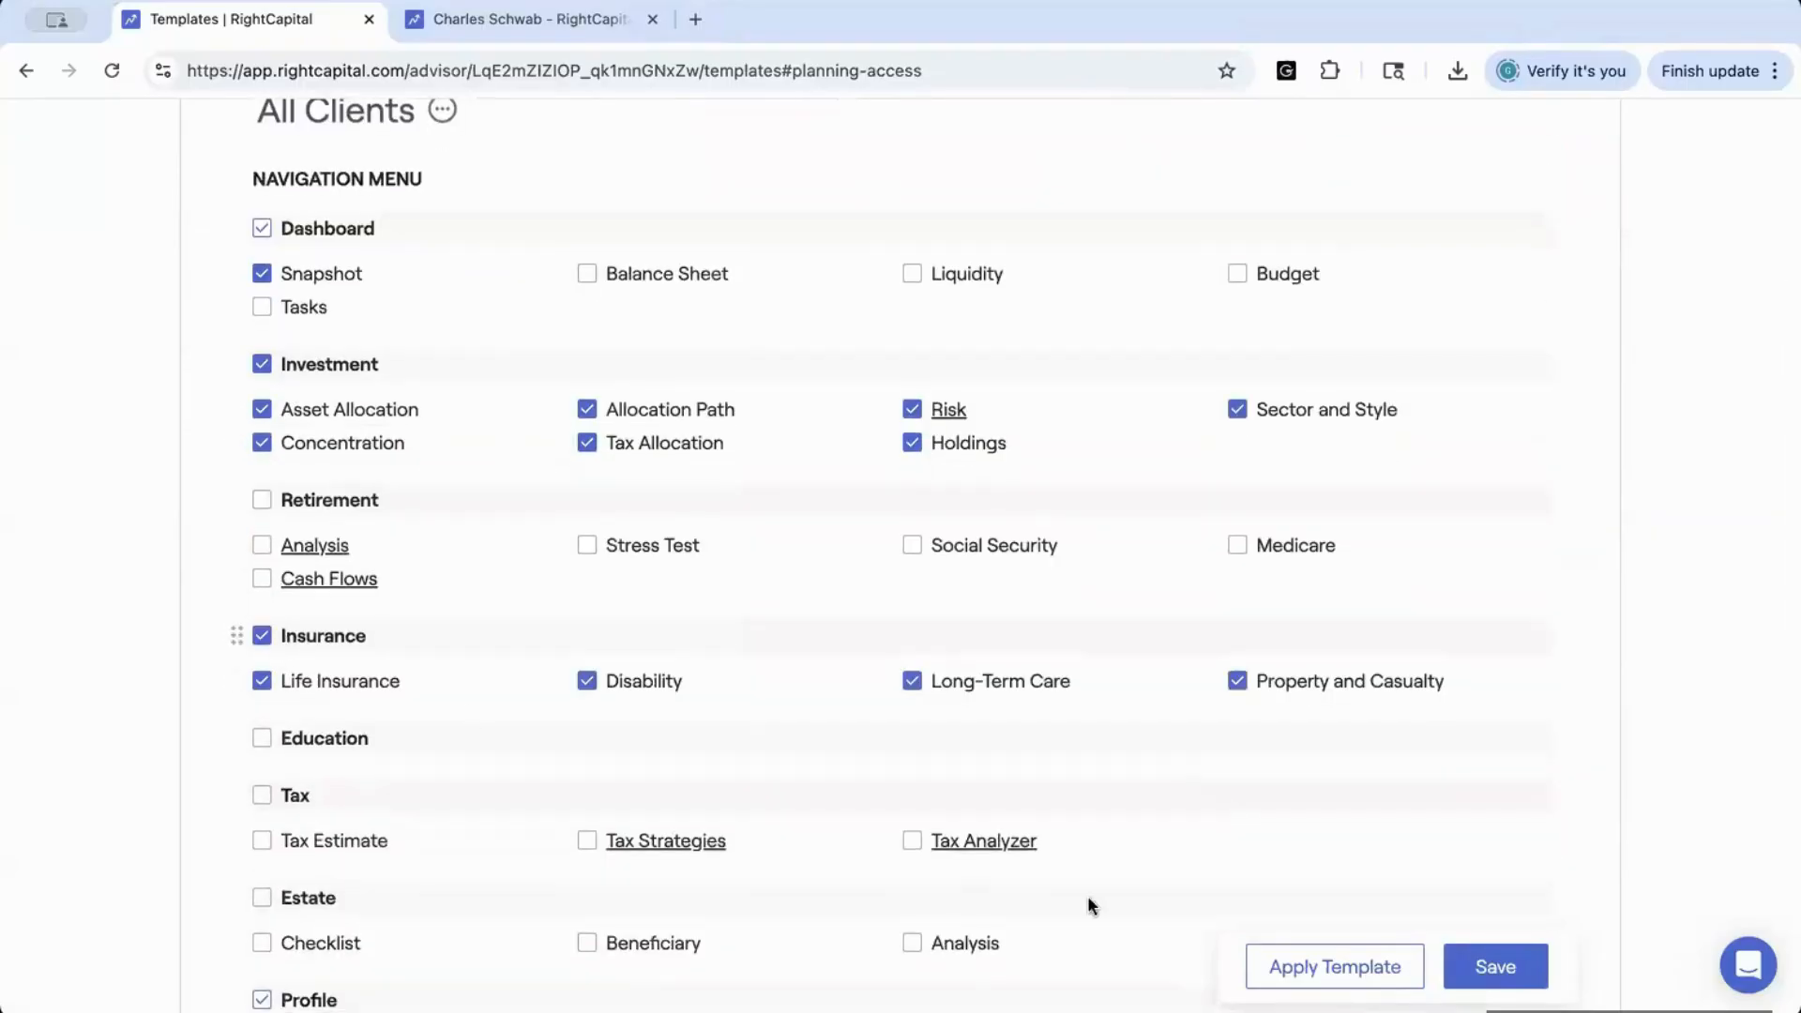
click(1497, 970)
Look over the client groups and individual clients the All Clients template can be applied to, and cancel without applying it
click(1375, 975)
click(698, 413)
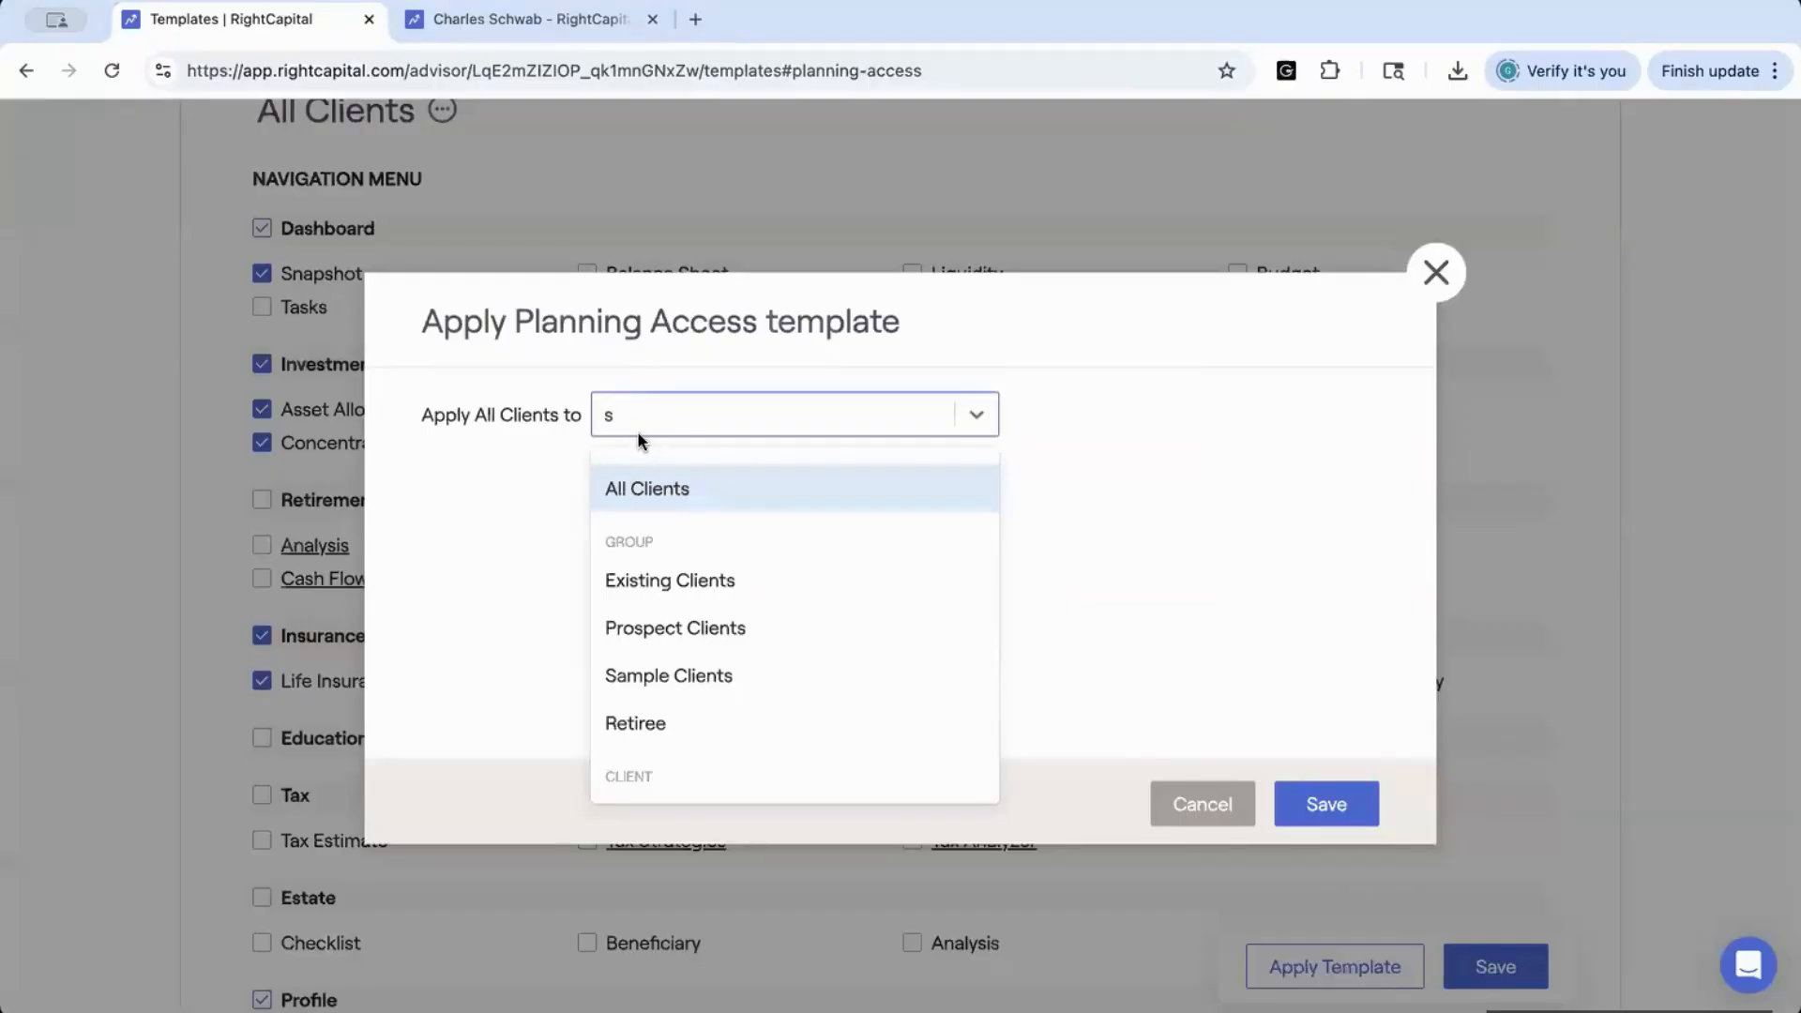
scroll(707, 699, down, 5)
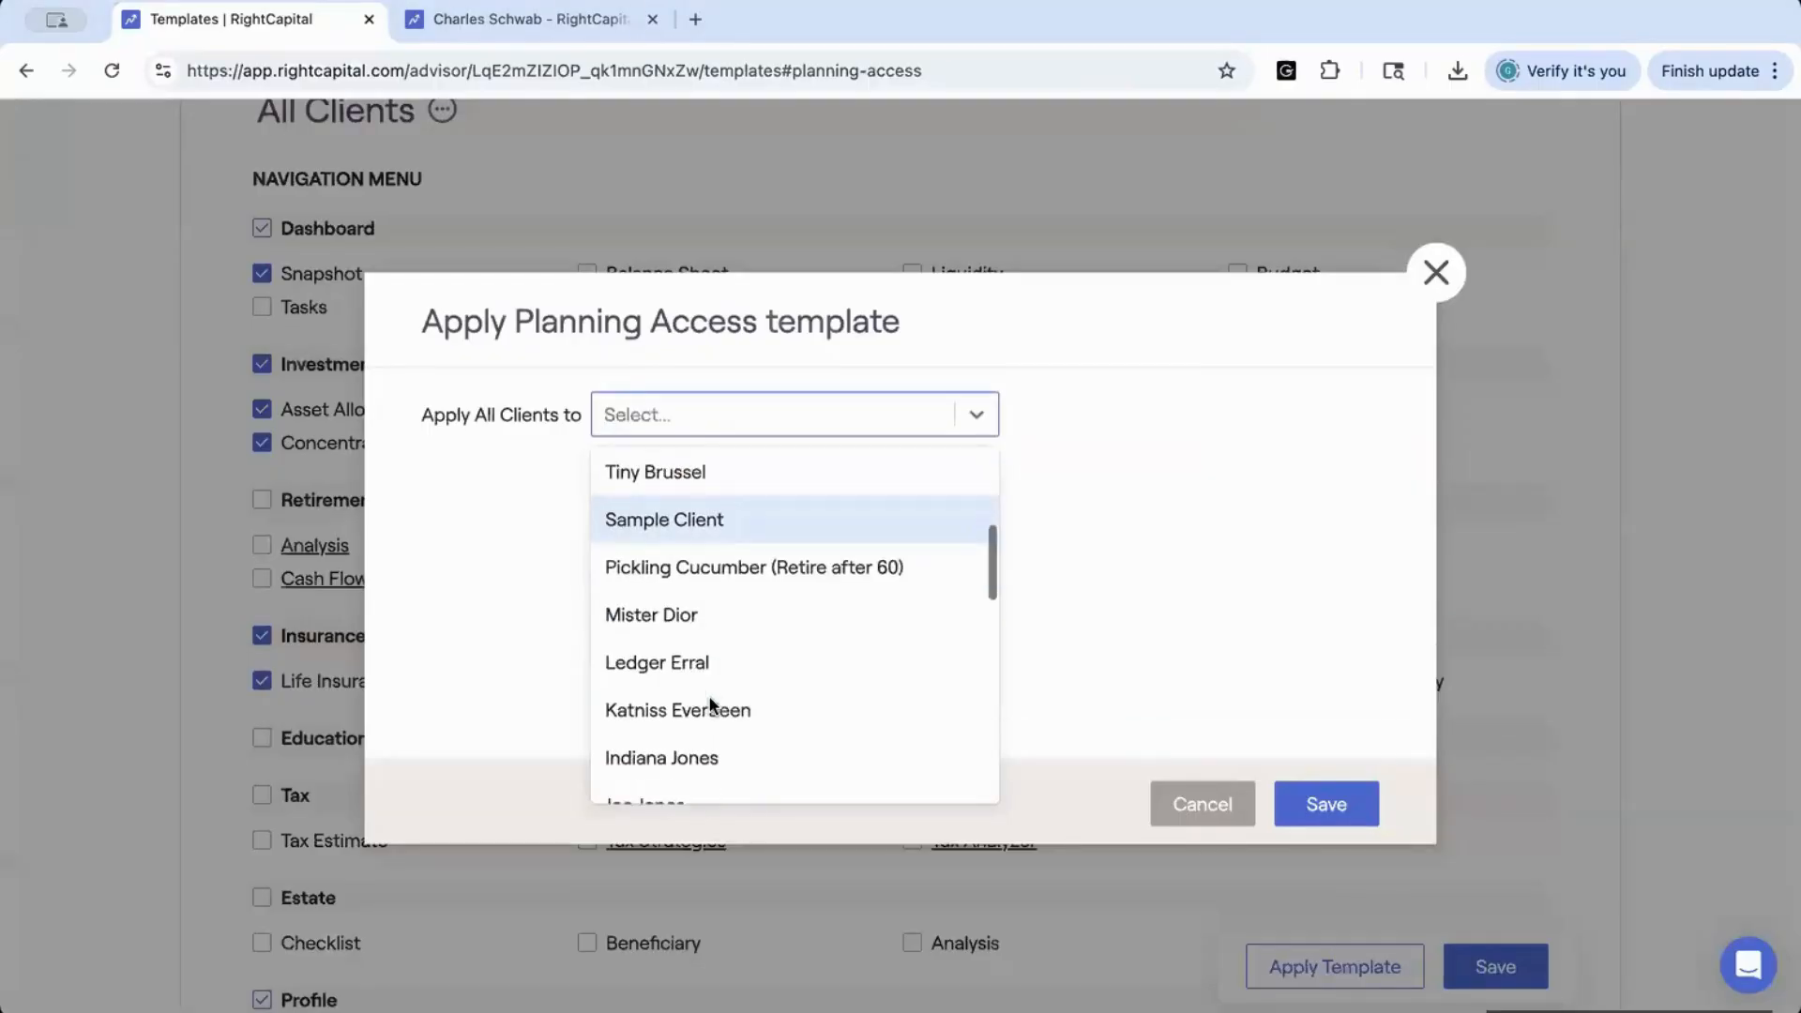
scroll(710, 703, down, 1)
scroll(710, 704, down, 2)
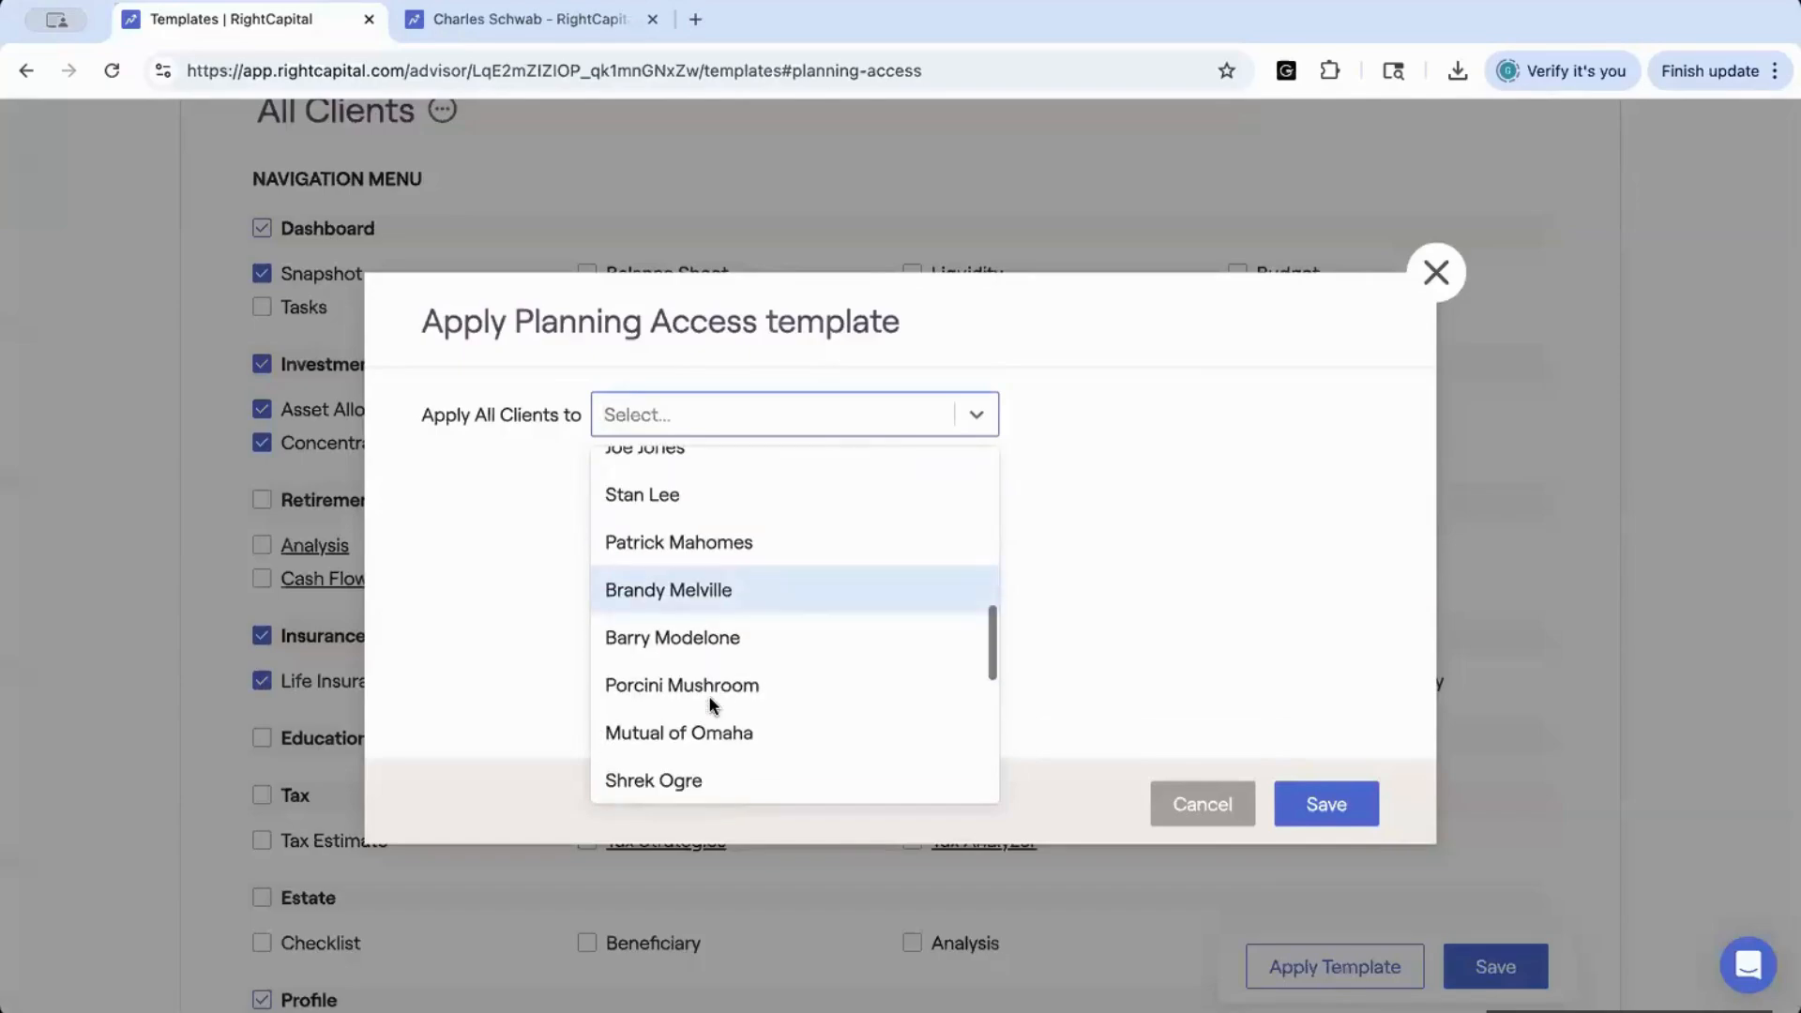
click(1204, 809)
scroll(456, 371, up, 4)
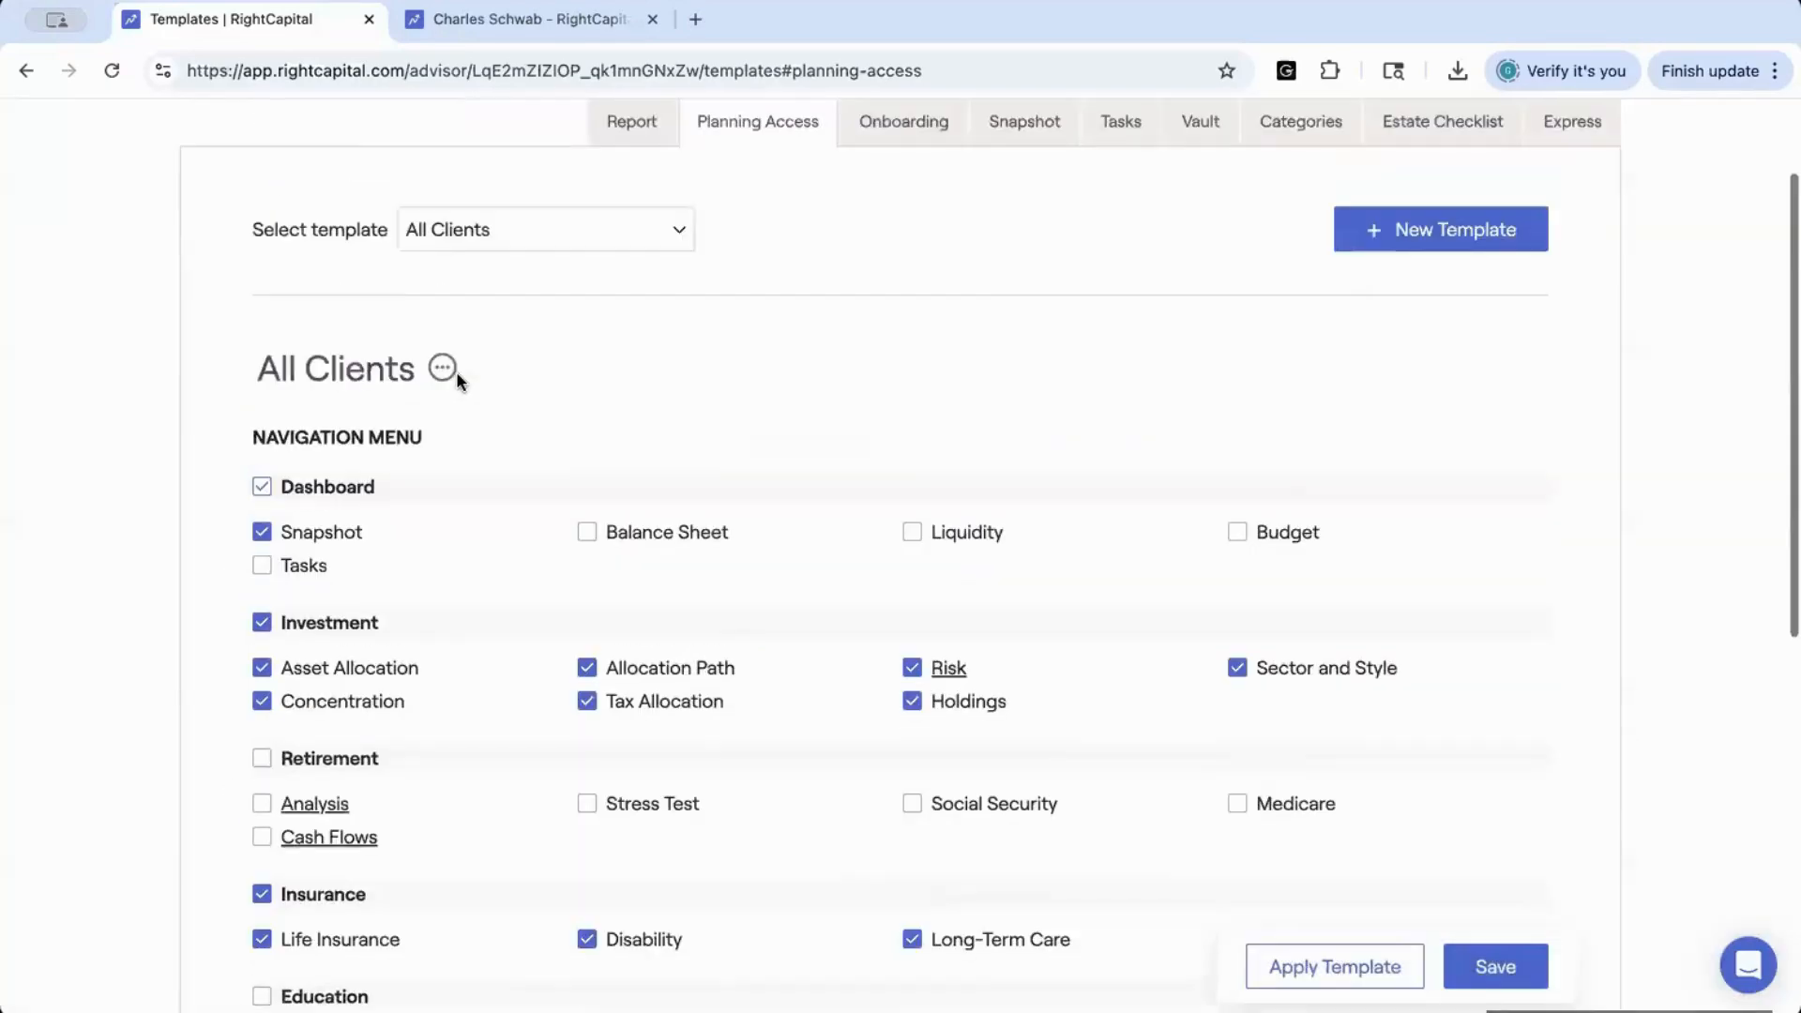
Open the Simple Onboarding template and add Risk Questionnaire to its data entry menu
click(882, 195)
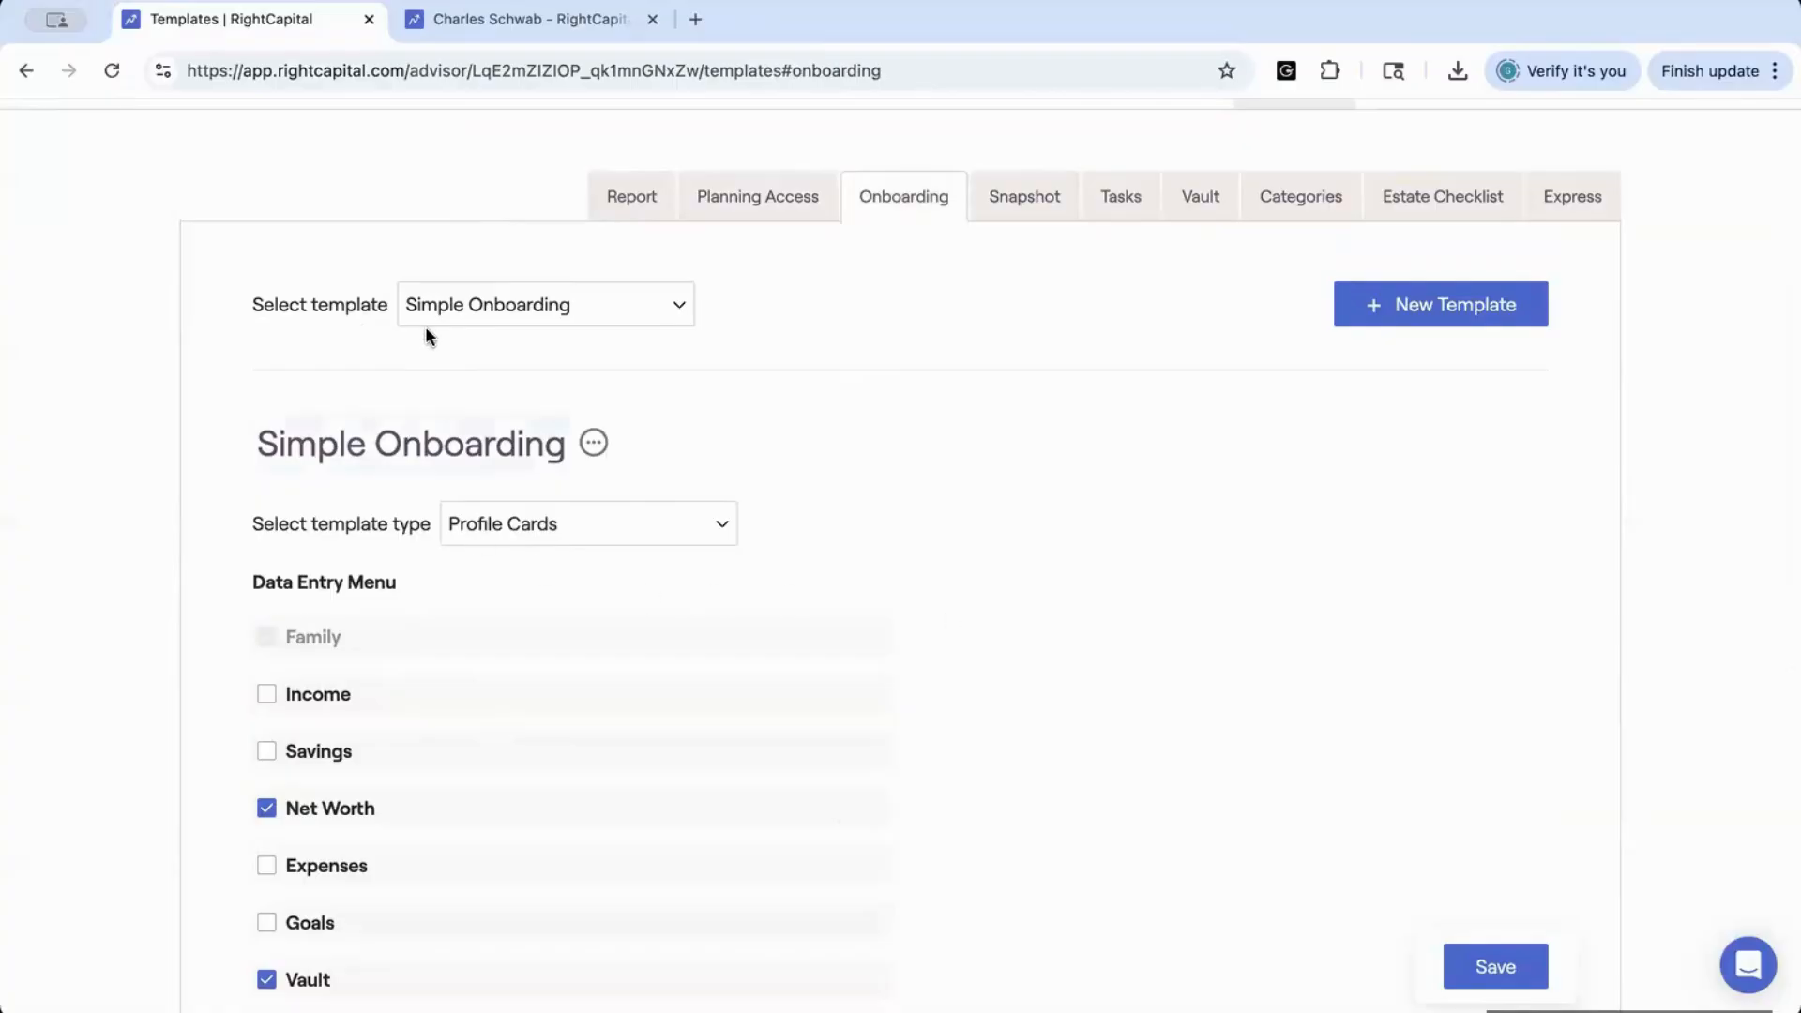
scroll(476, 560, down, 2)
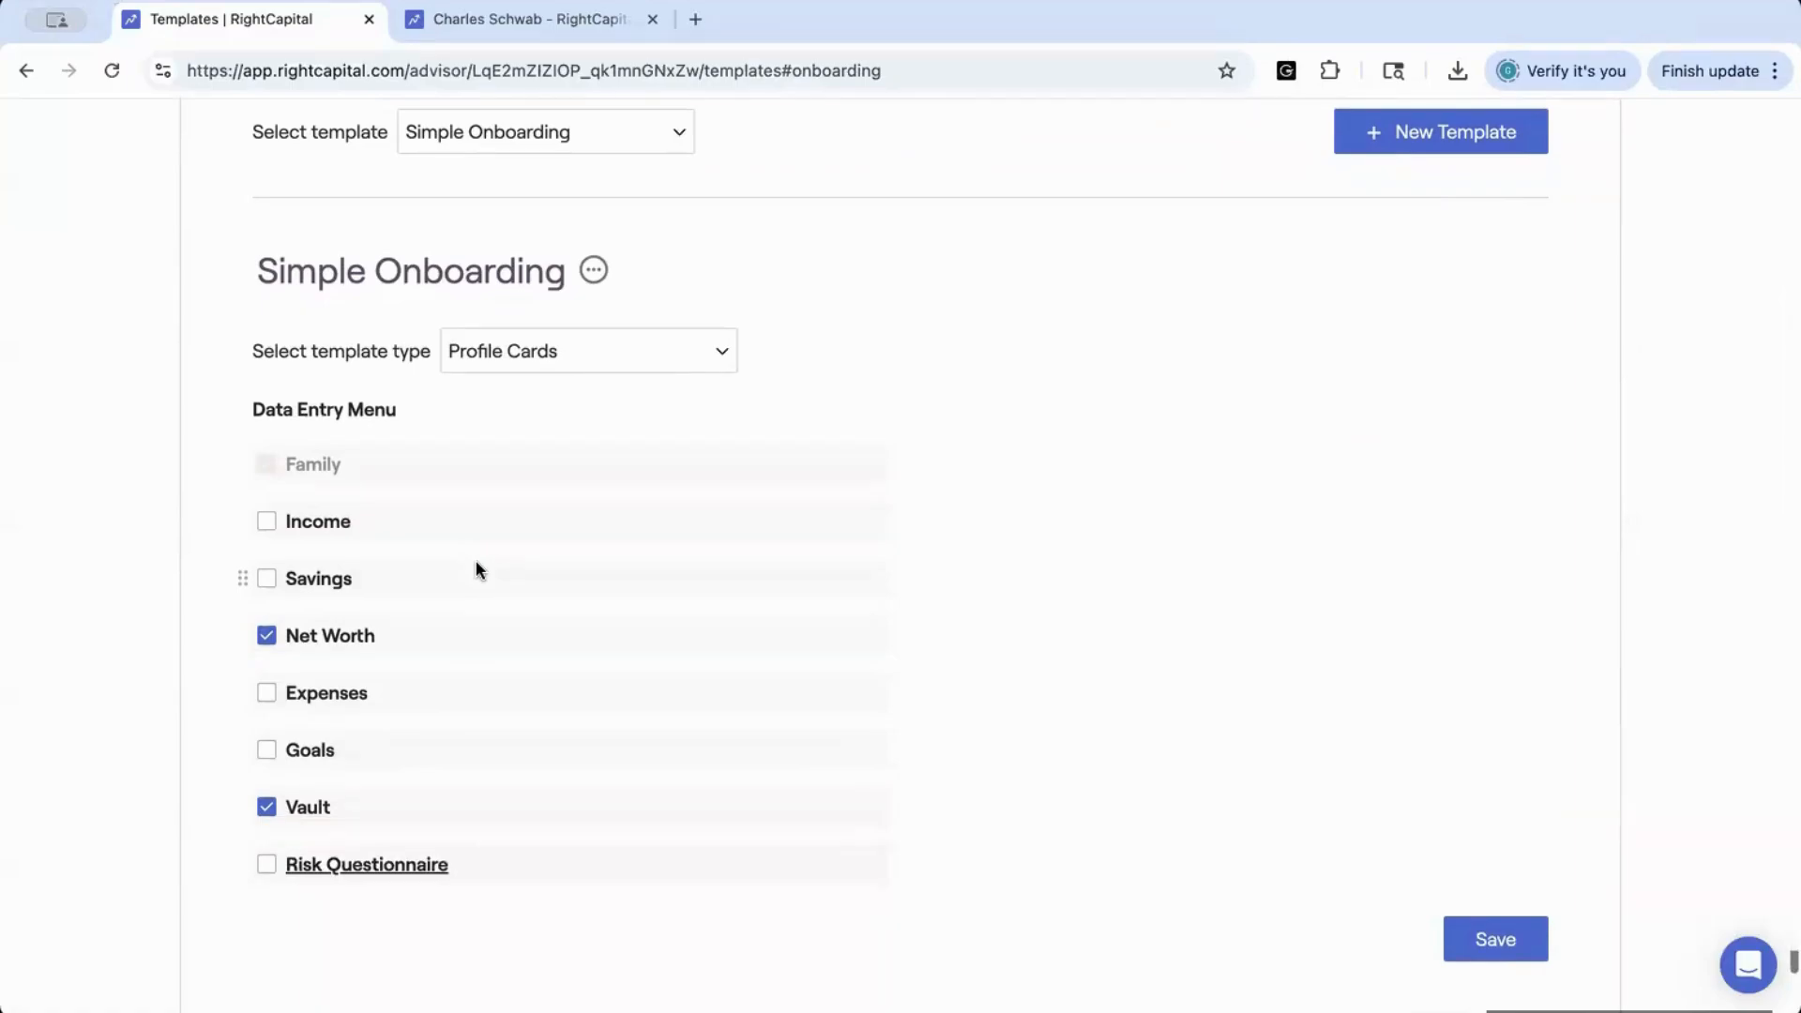
click(267, 522)
click(267, 524)
click(268, 868)
scroll(944, 616, up, 2)
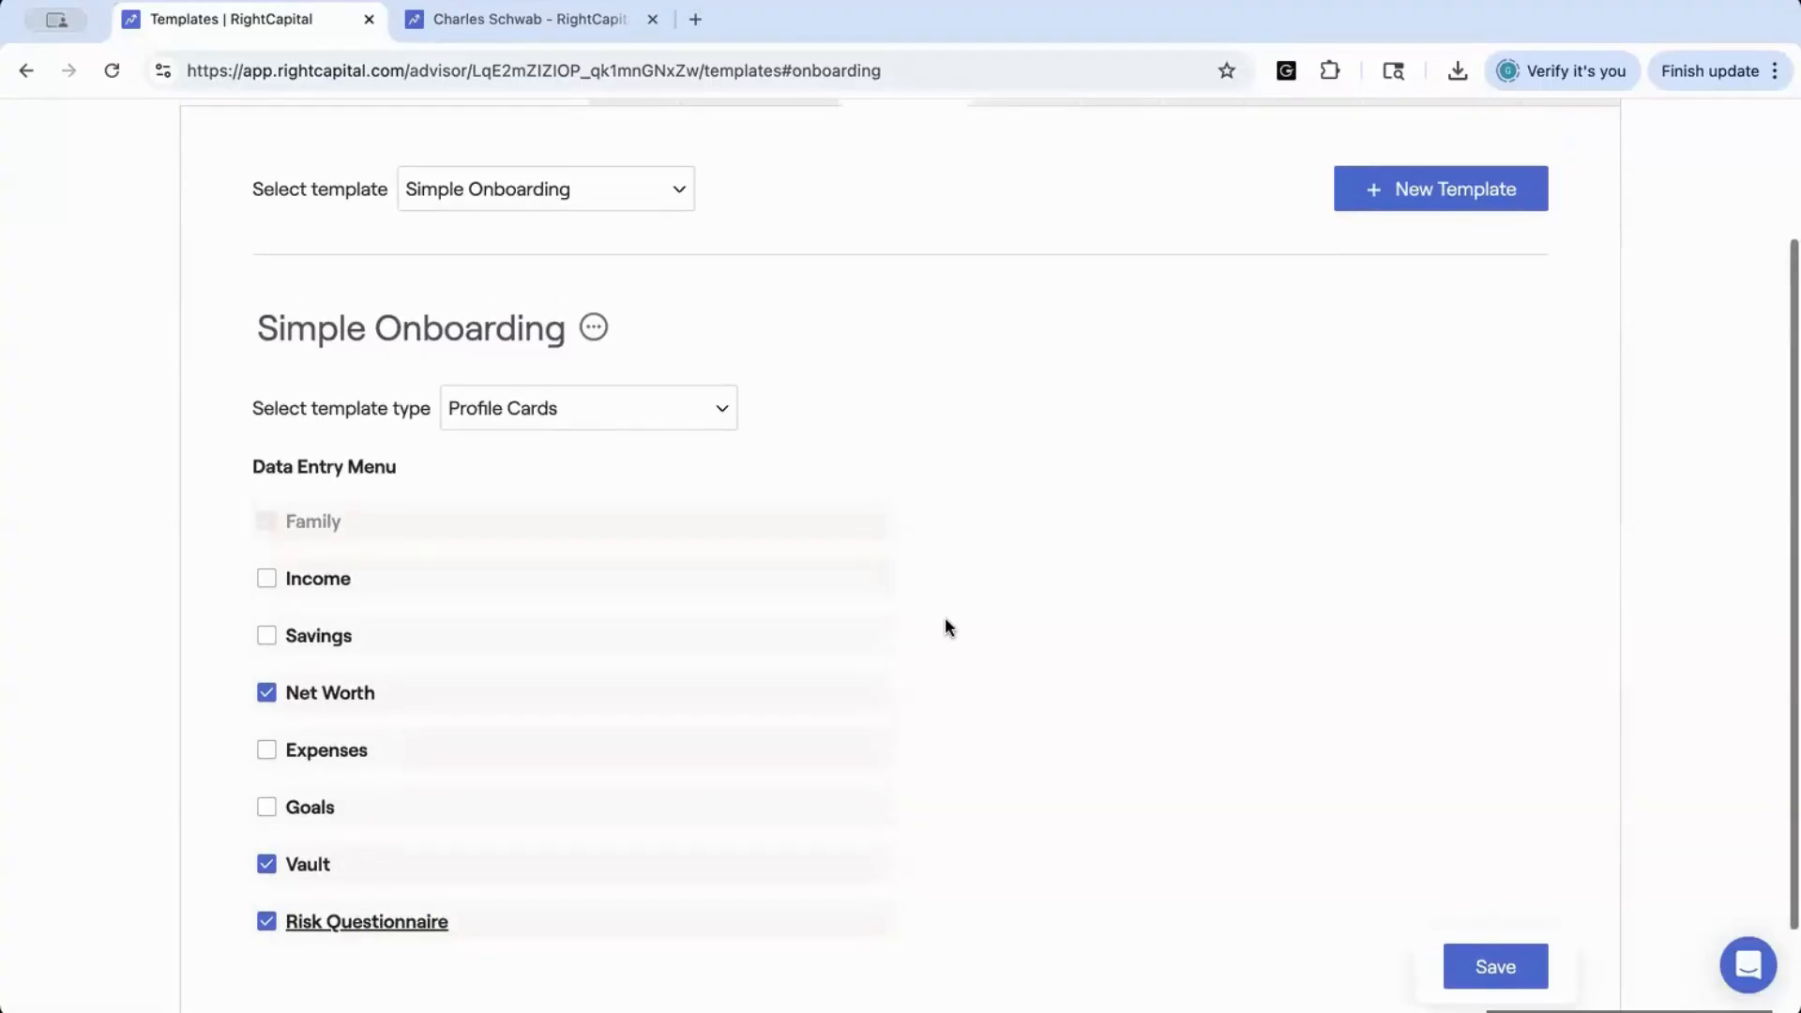
scroll(946, 625, up, 3)
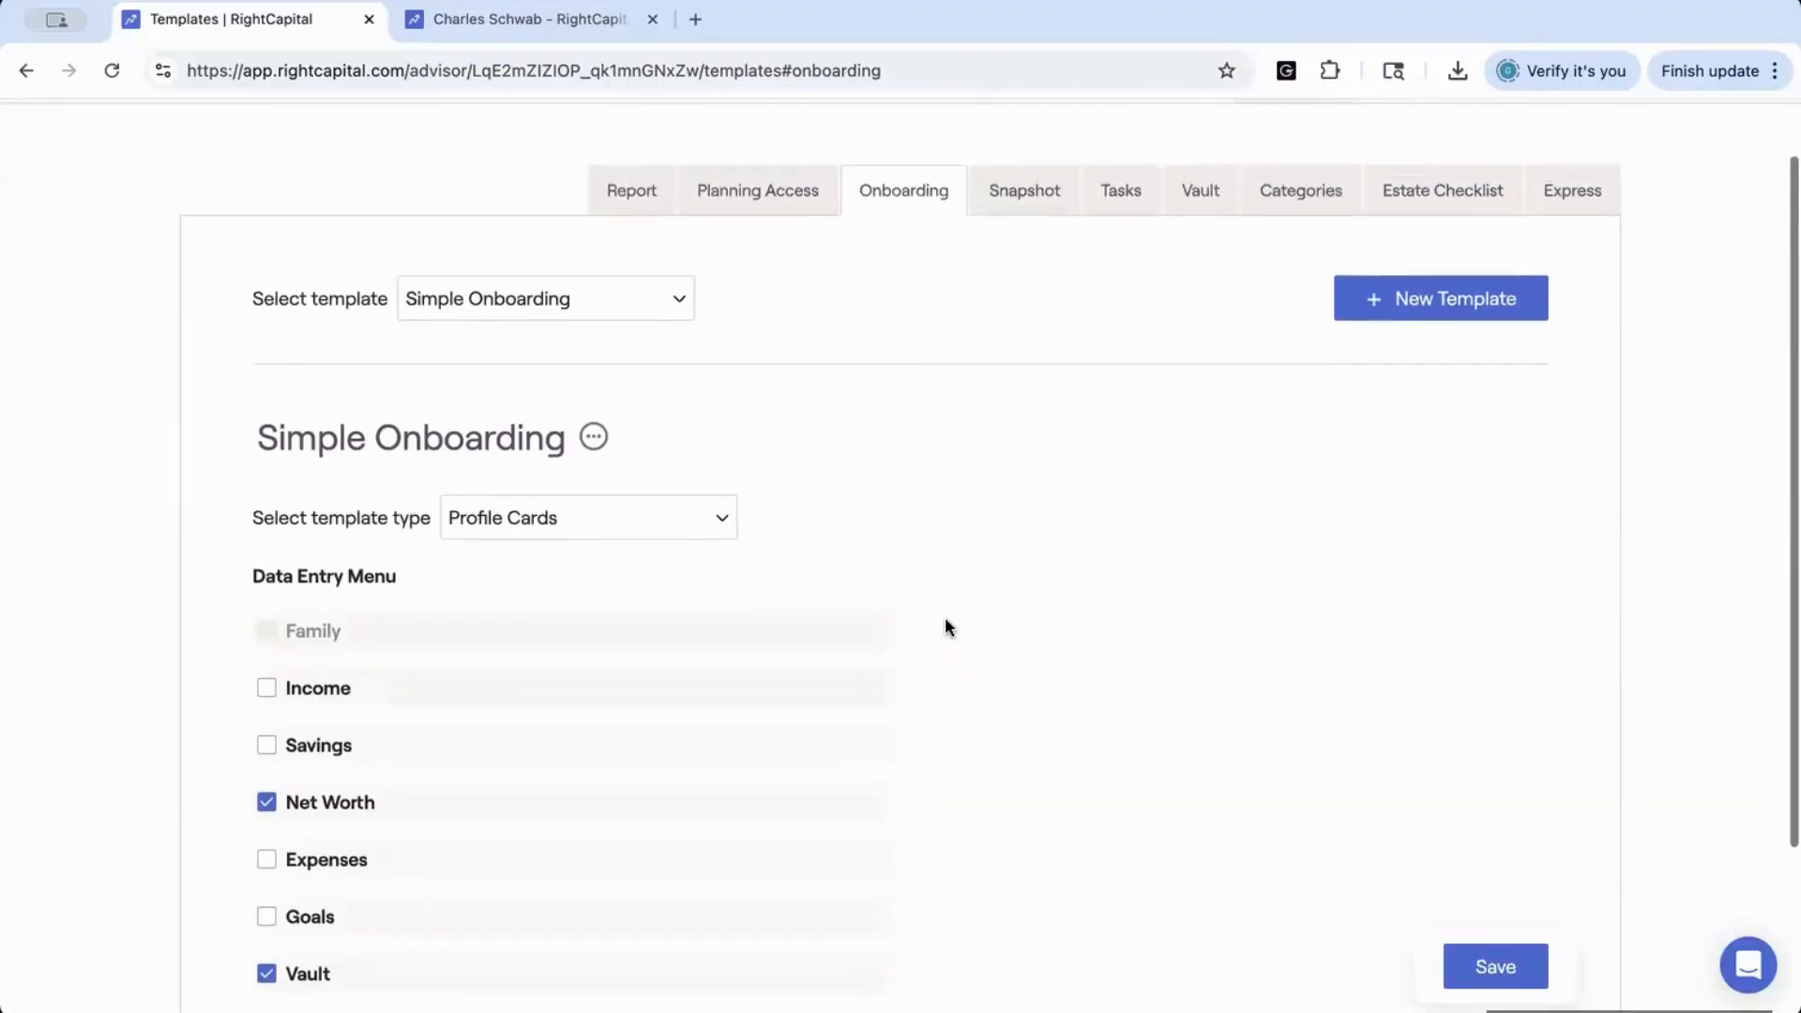
Open the Snapshot templates and examine the widgets in the default template's layout
click(1021, 219)
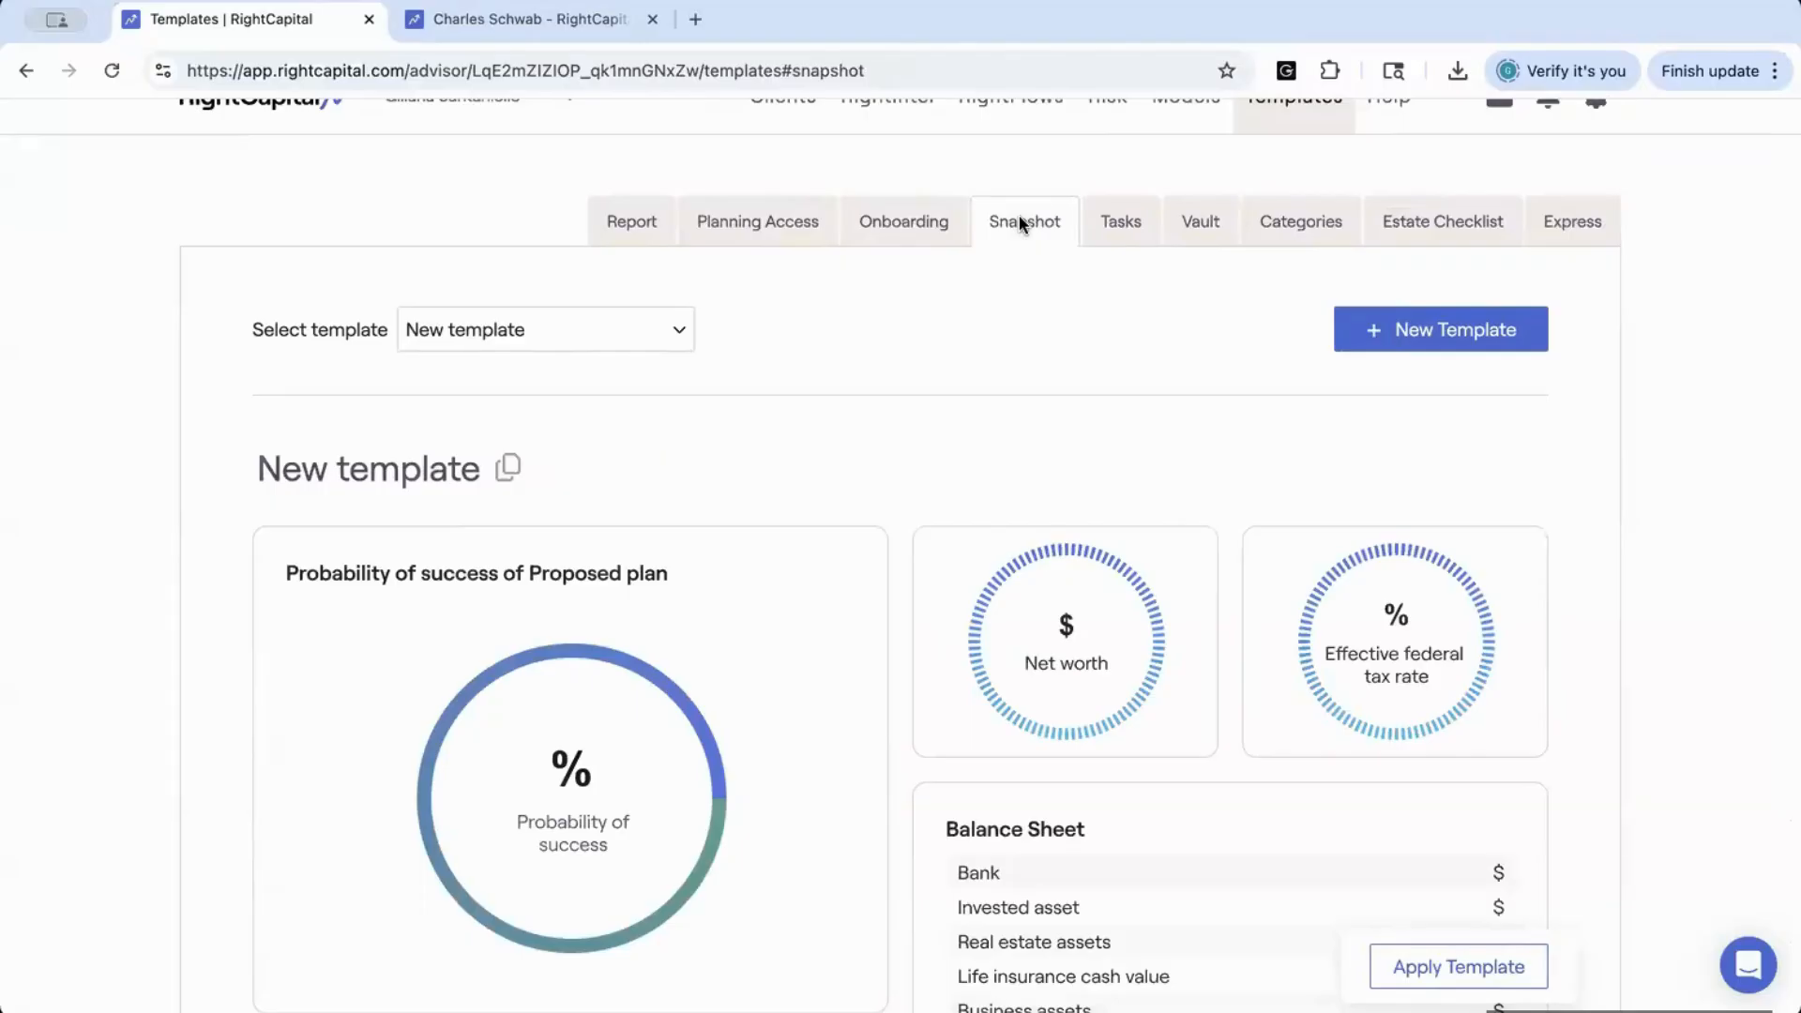
scroll(1002, 464, down, 3)
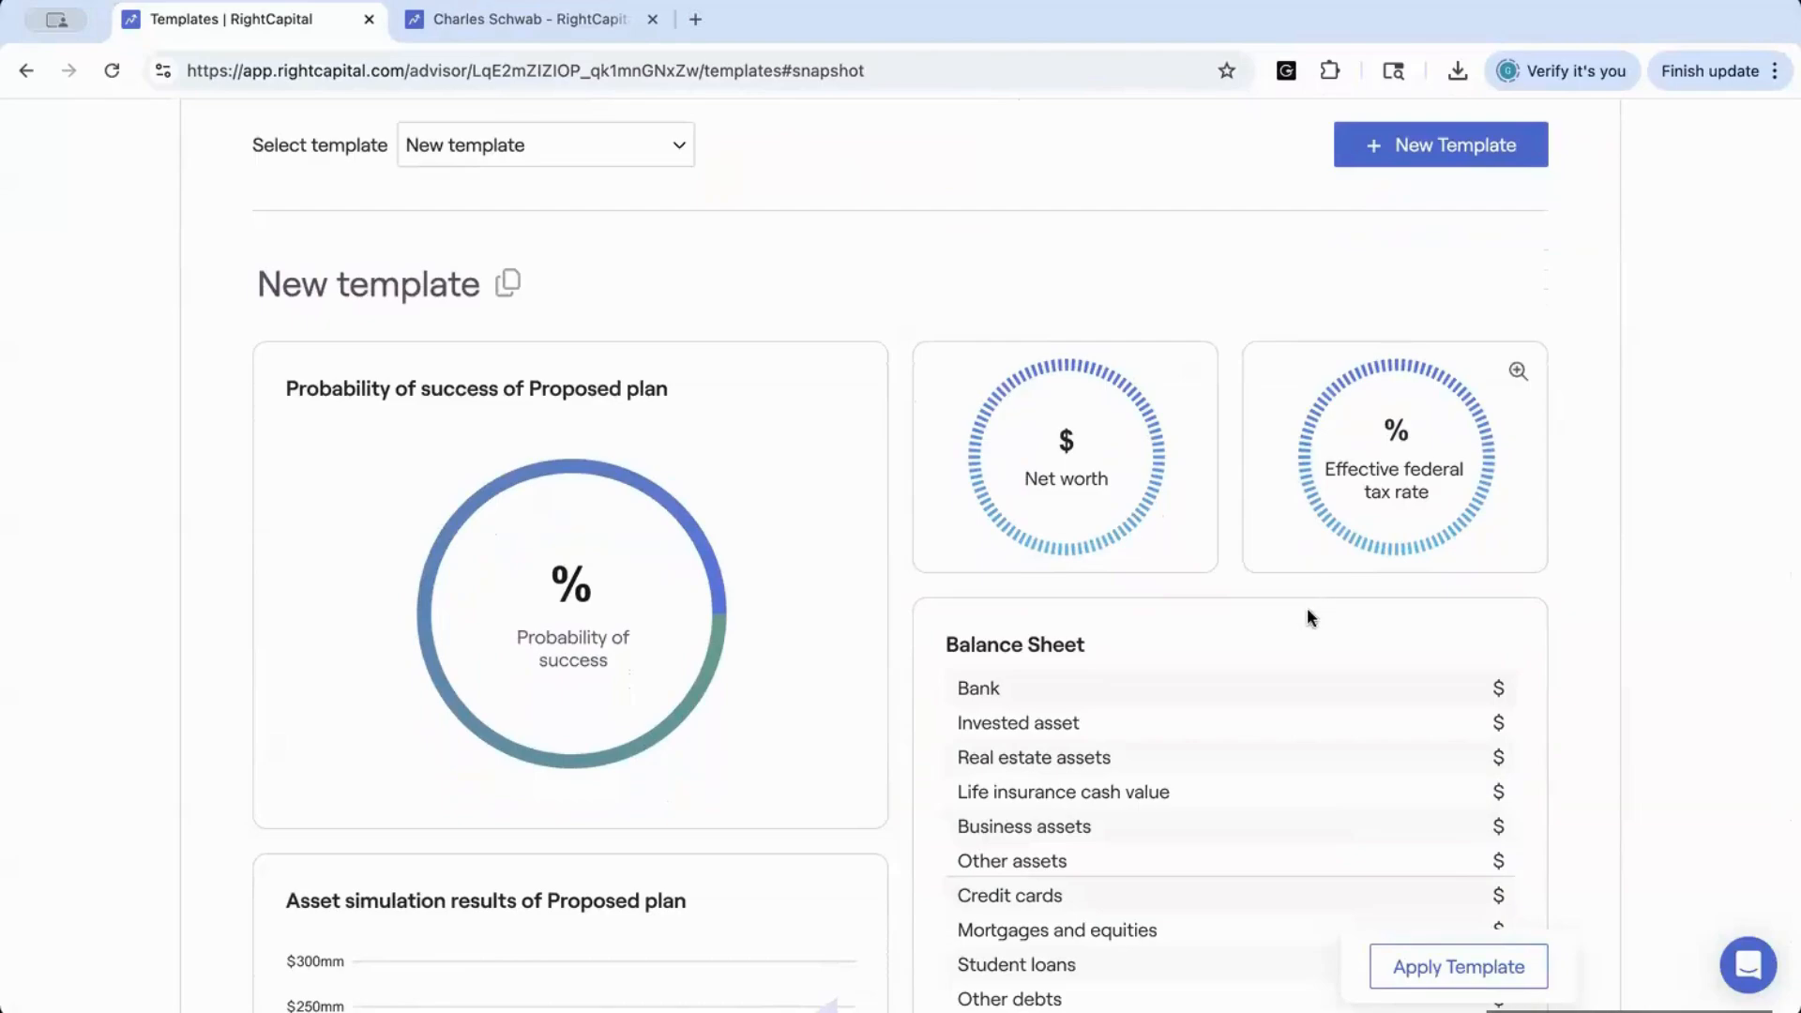
scroll(727, 561, down, 3)
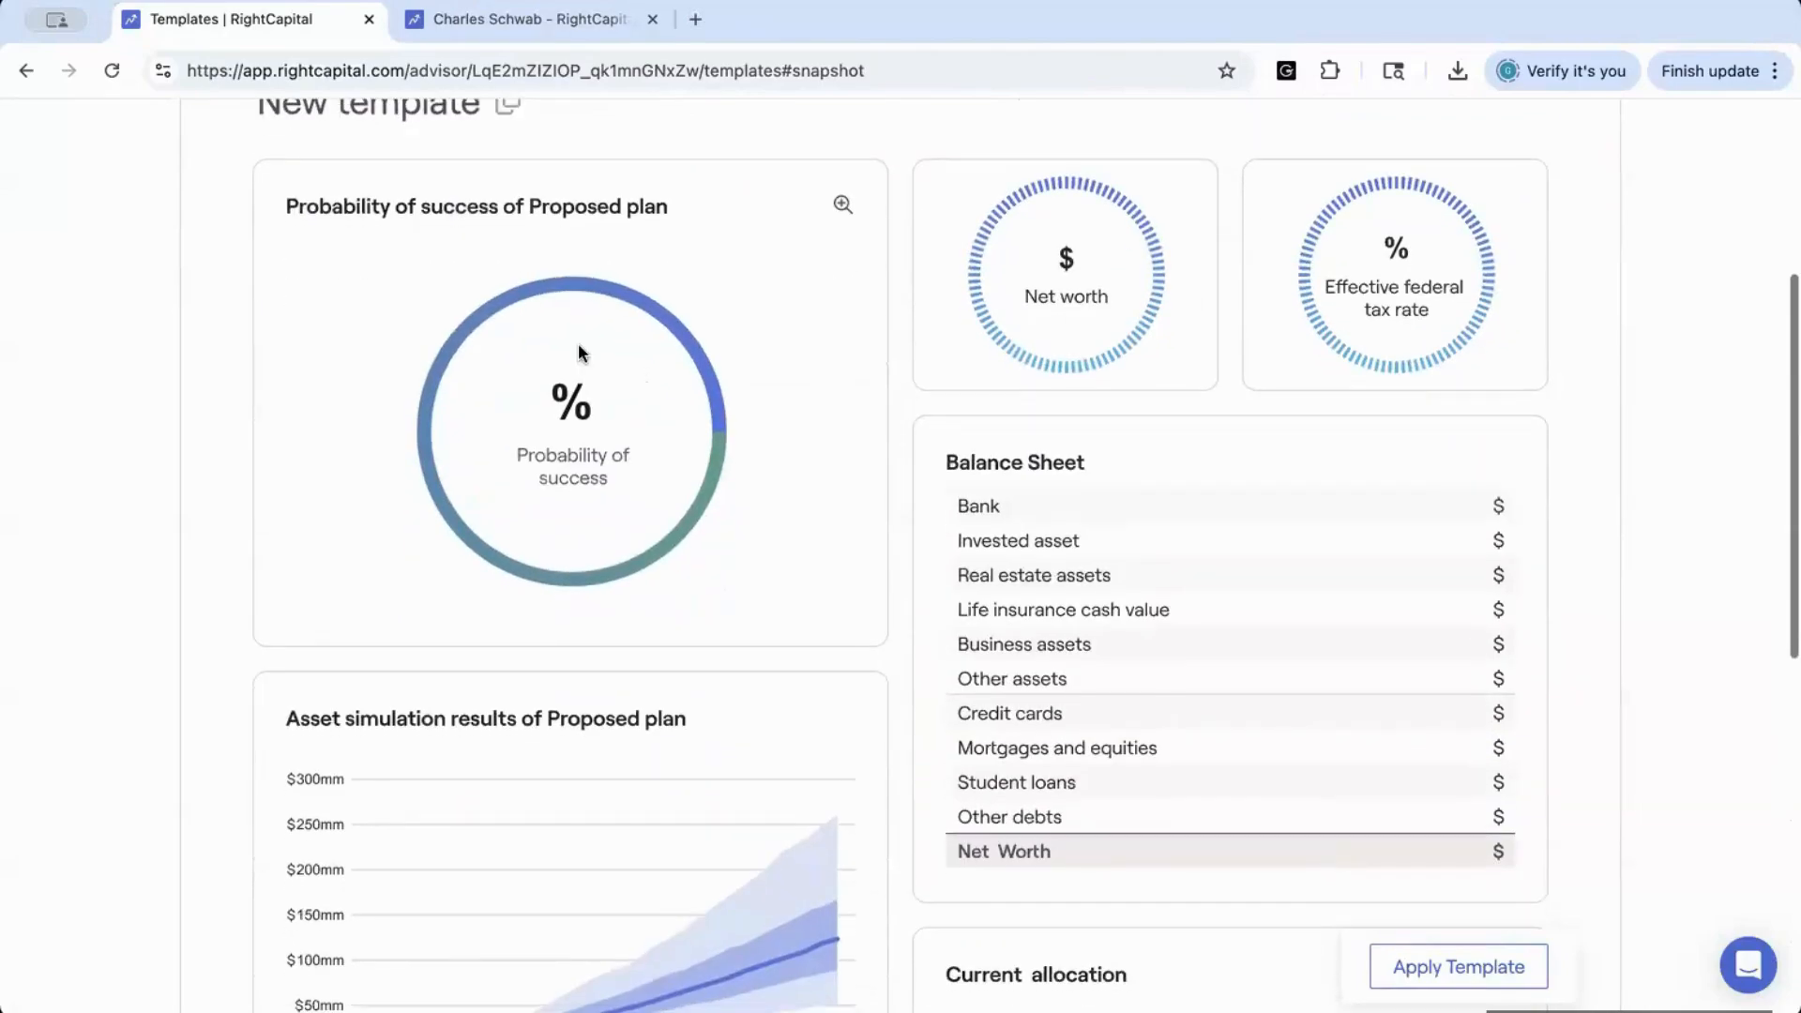
scroll(1122, 756, down, 3)
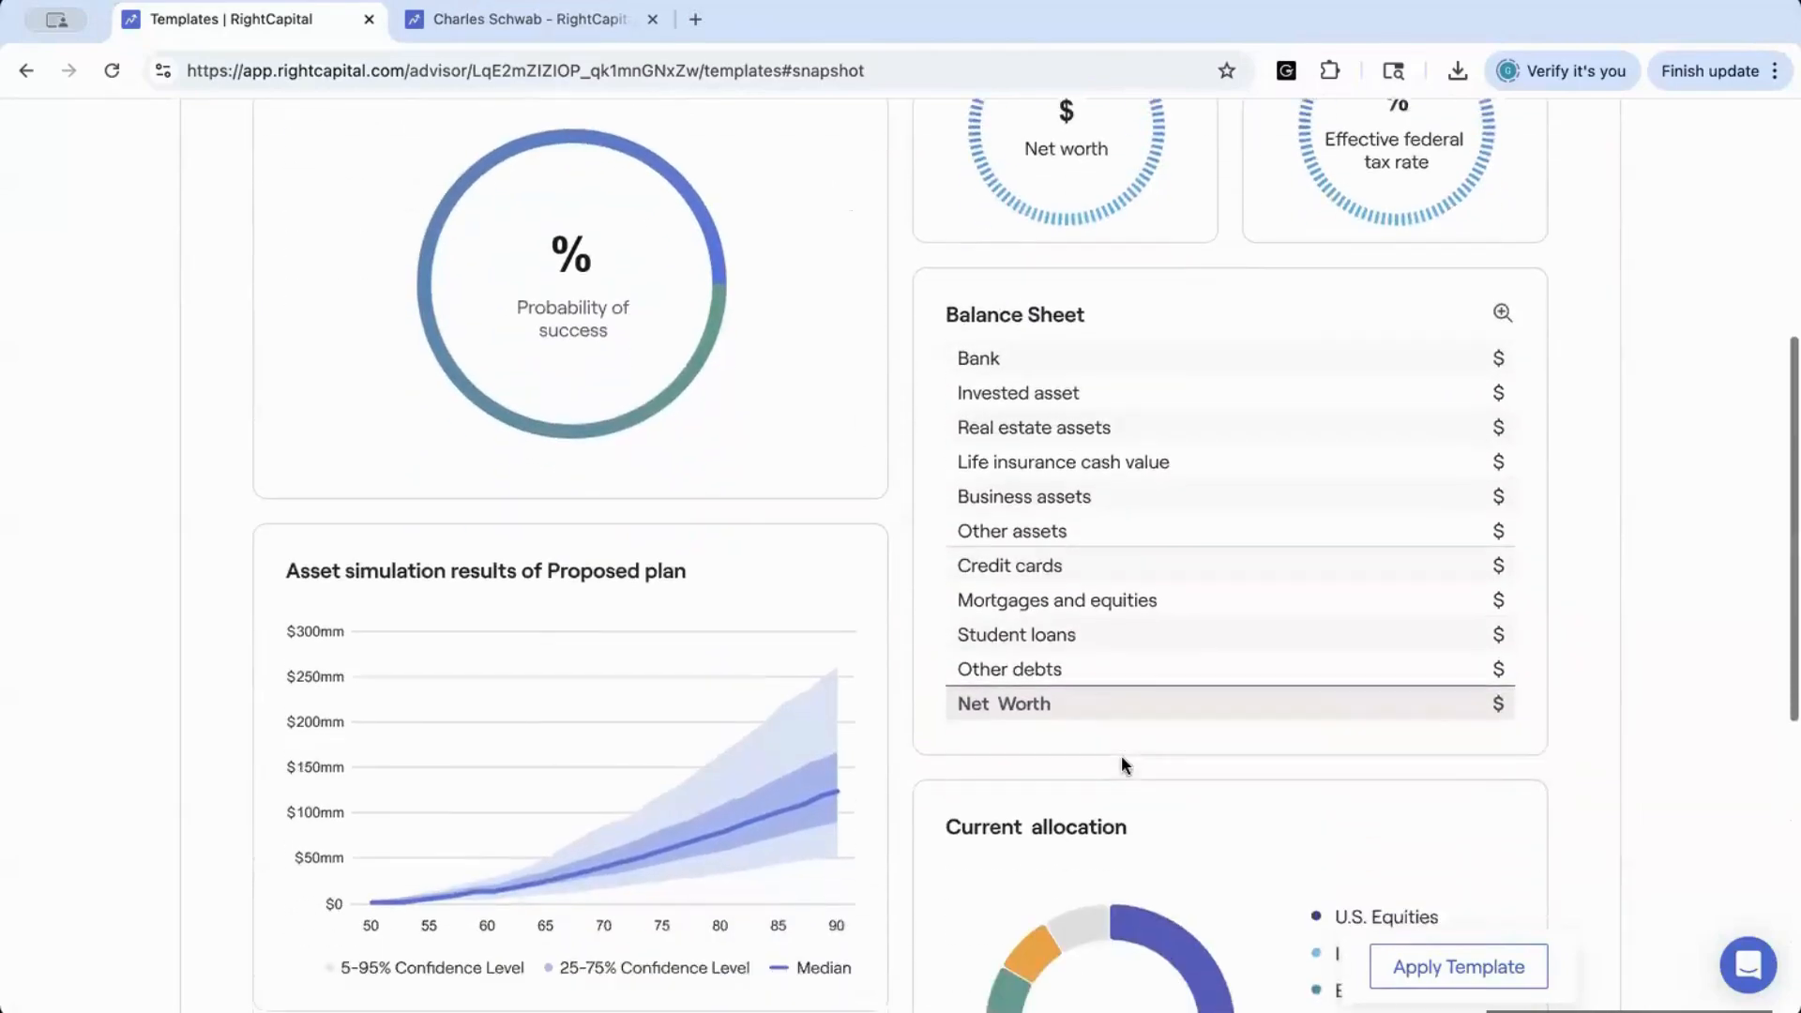
scroll(987, 641, up, 5)
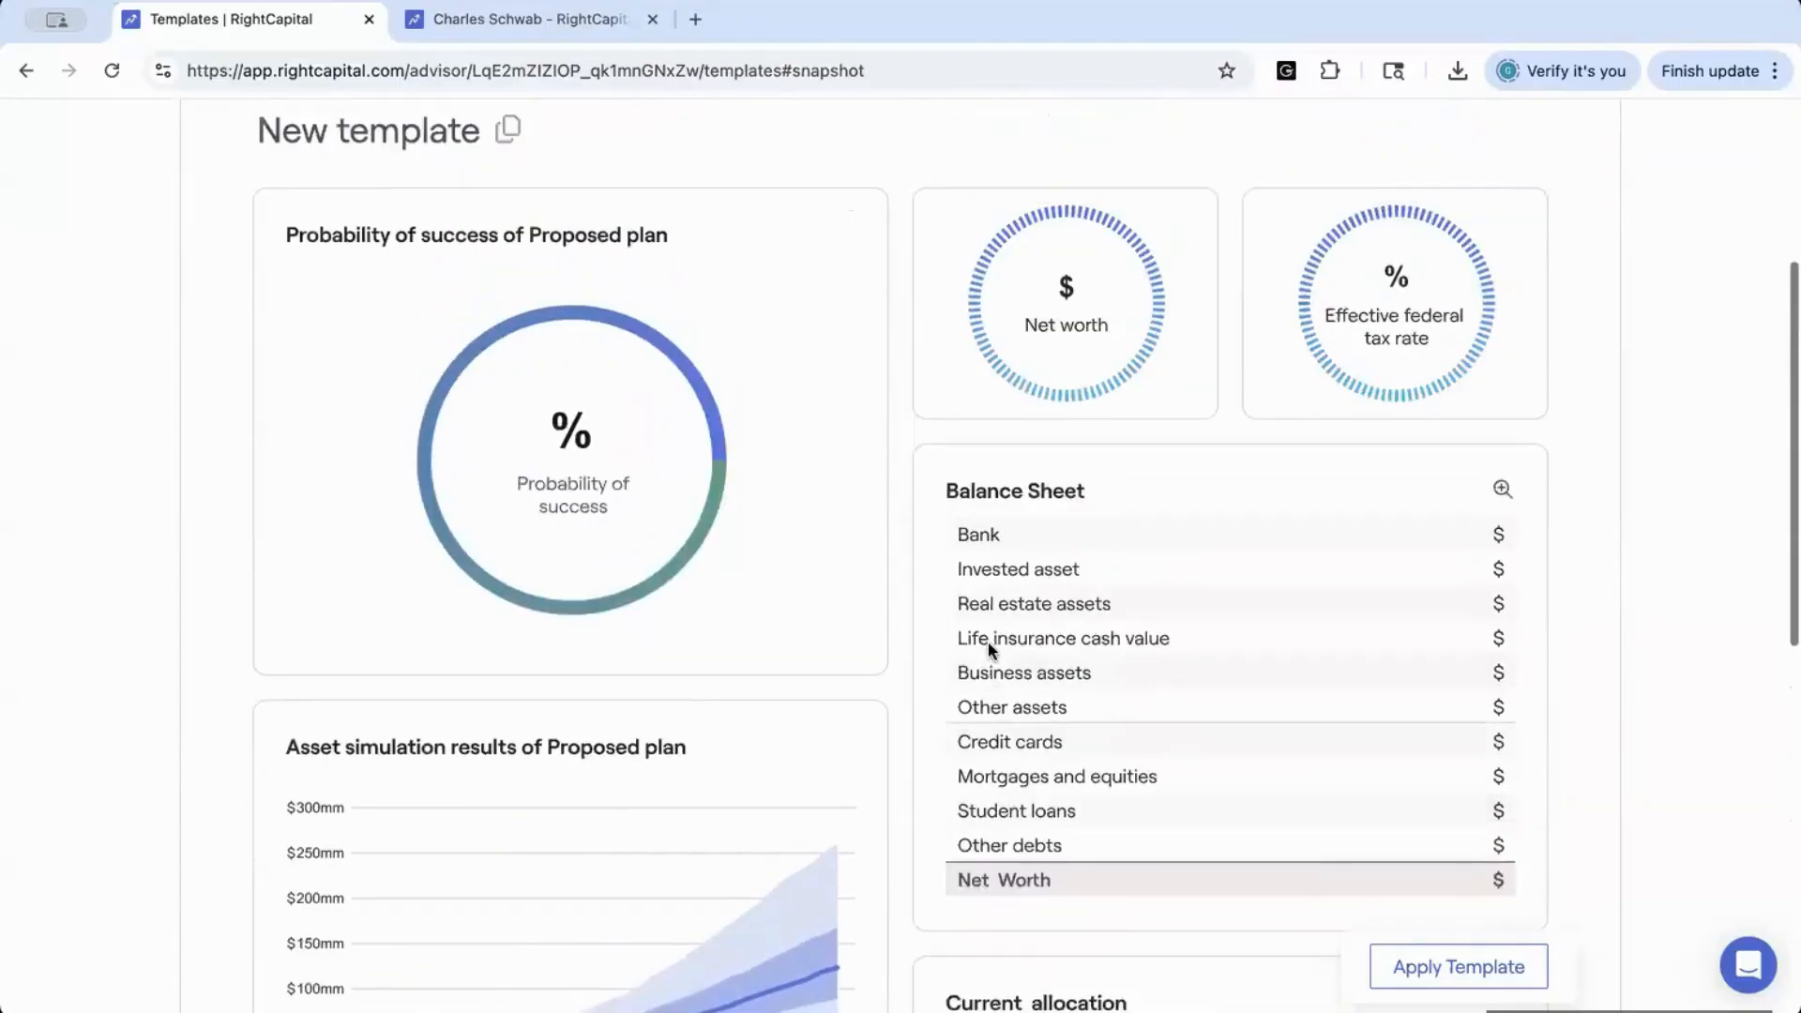
Open the Tasks templates and examine the New Client Checklist tasks and the other task templates available
scroll(988, 647, up, 1)
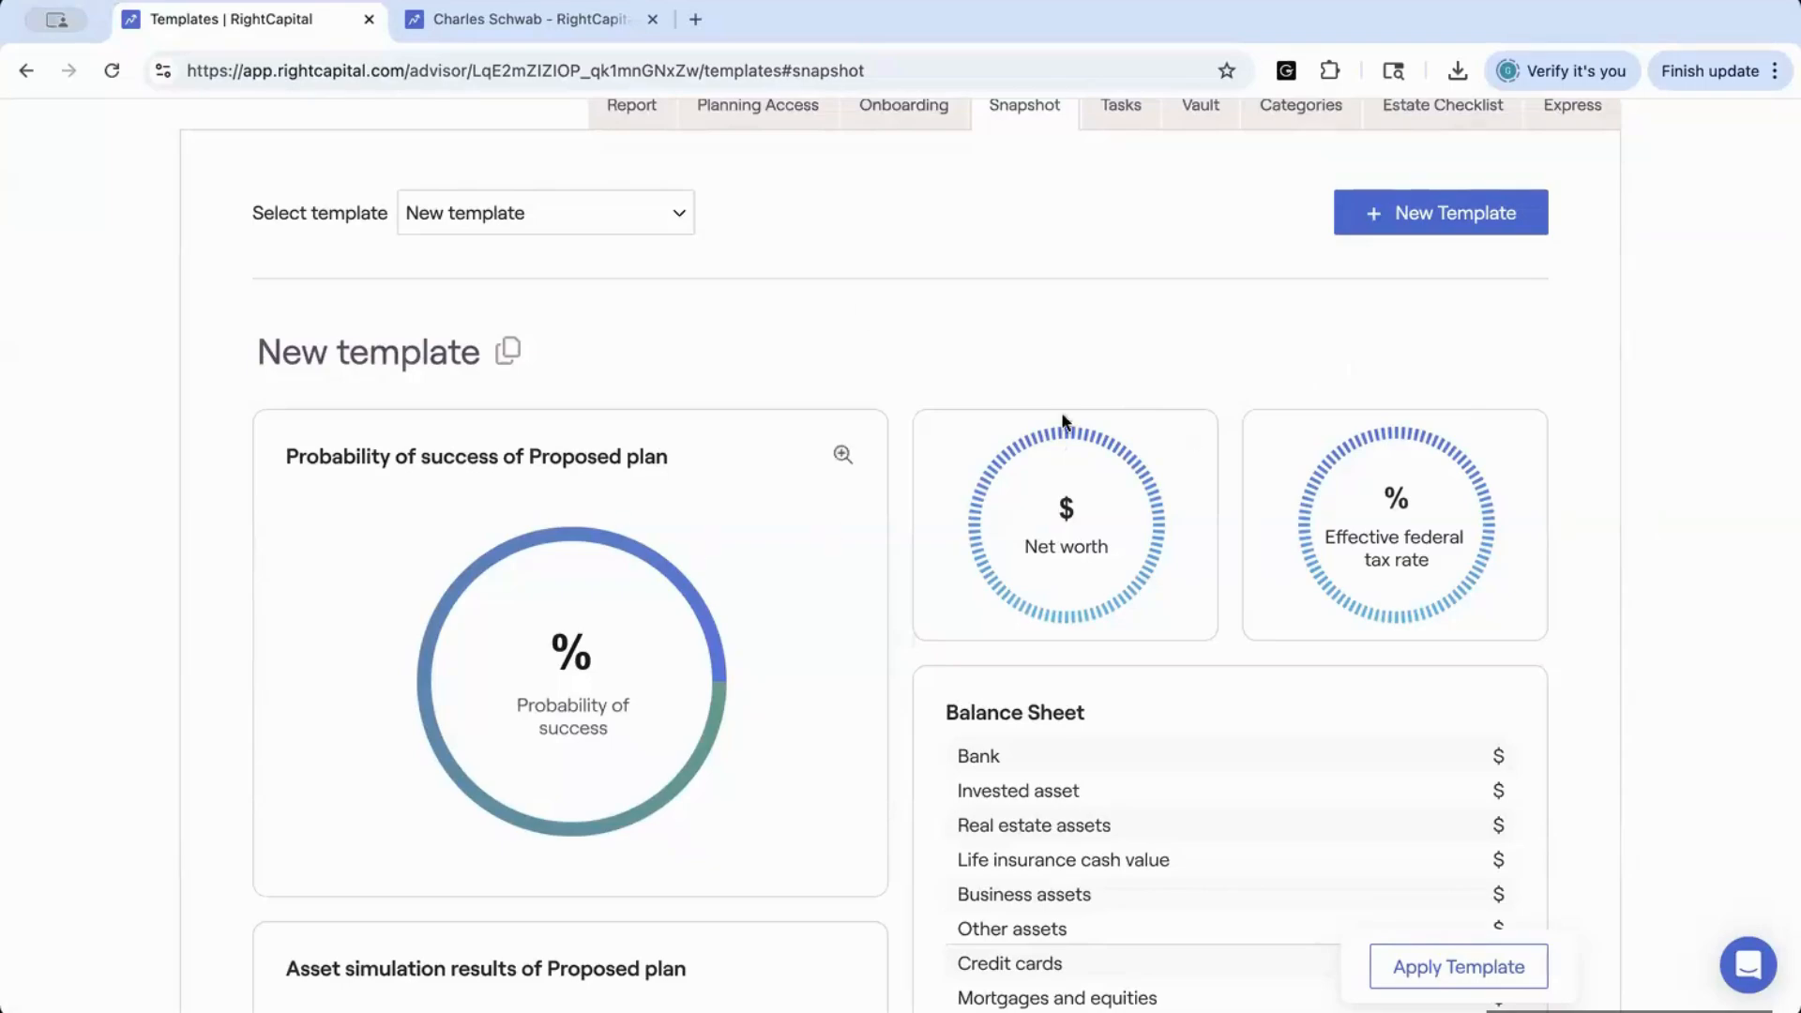
scroll(1129, 183, up, 1)
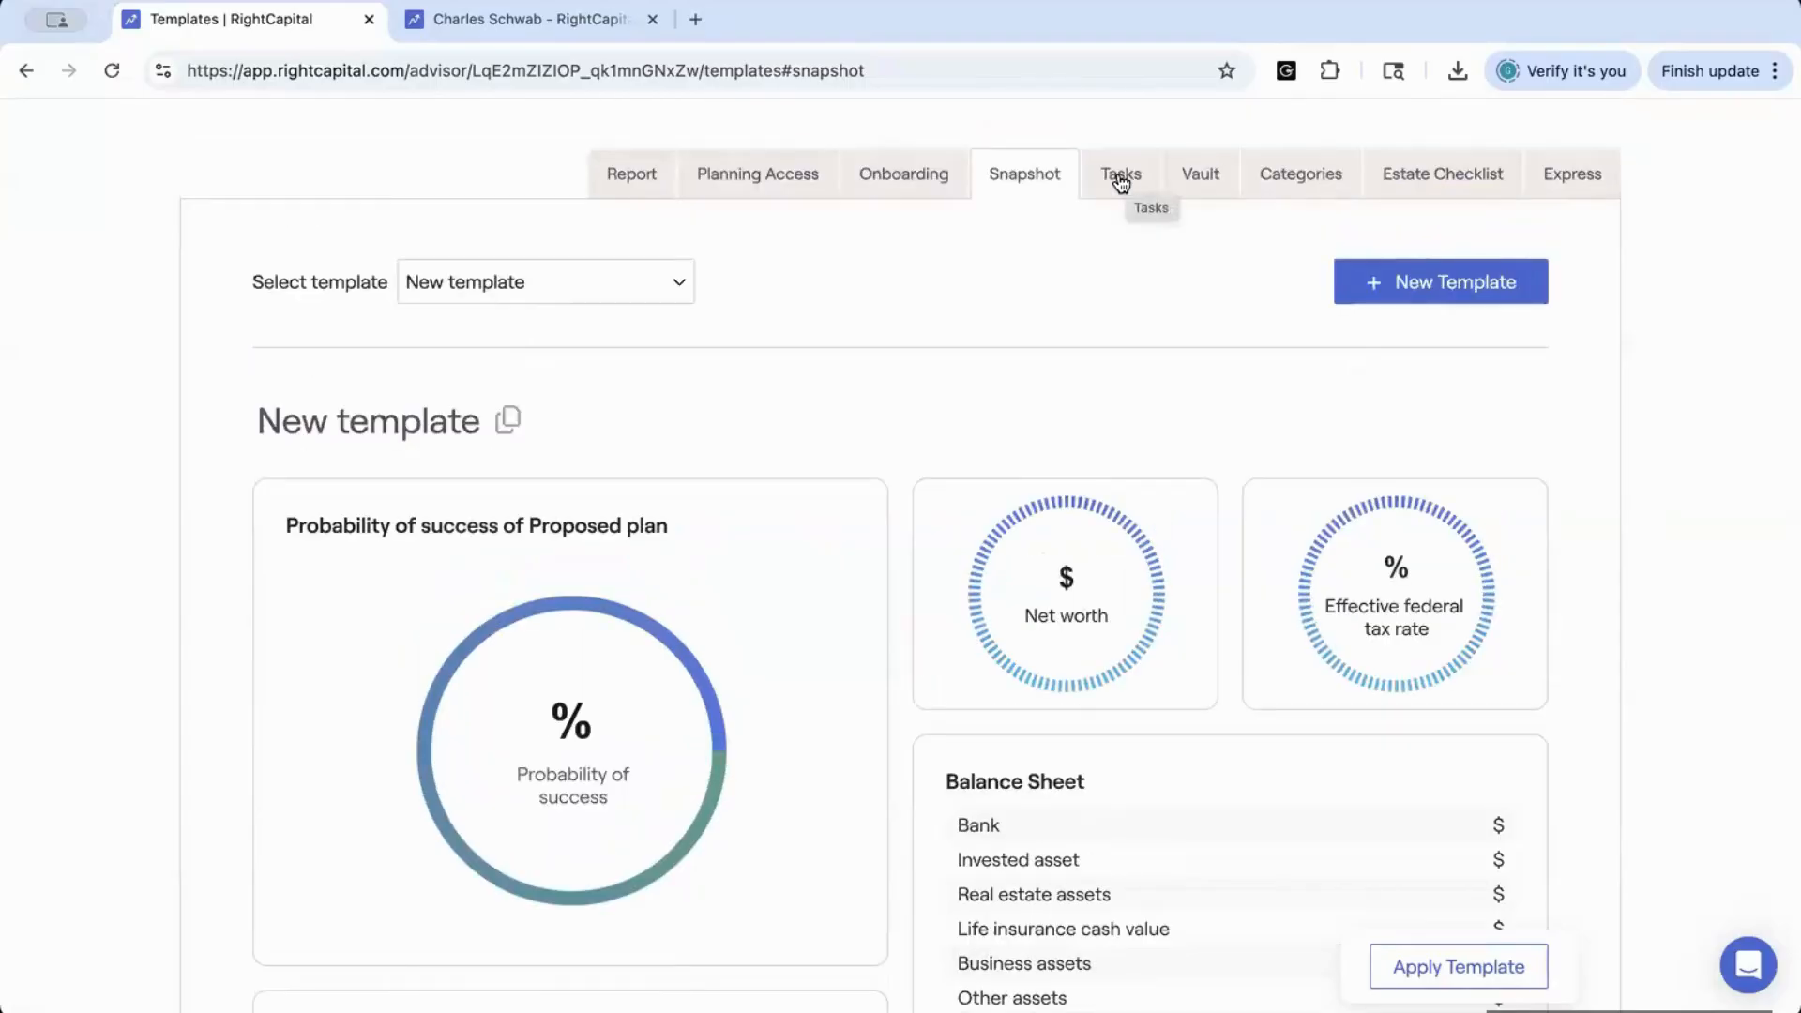
click(1125, 181)
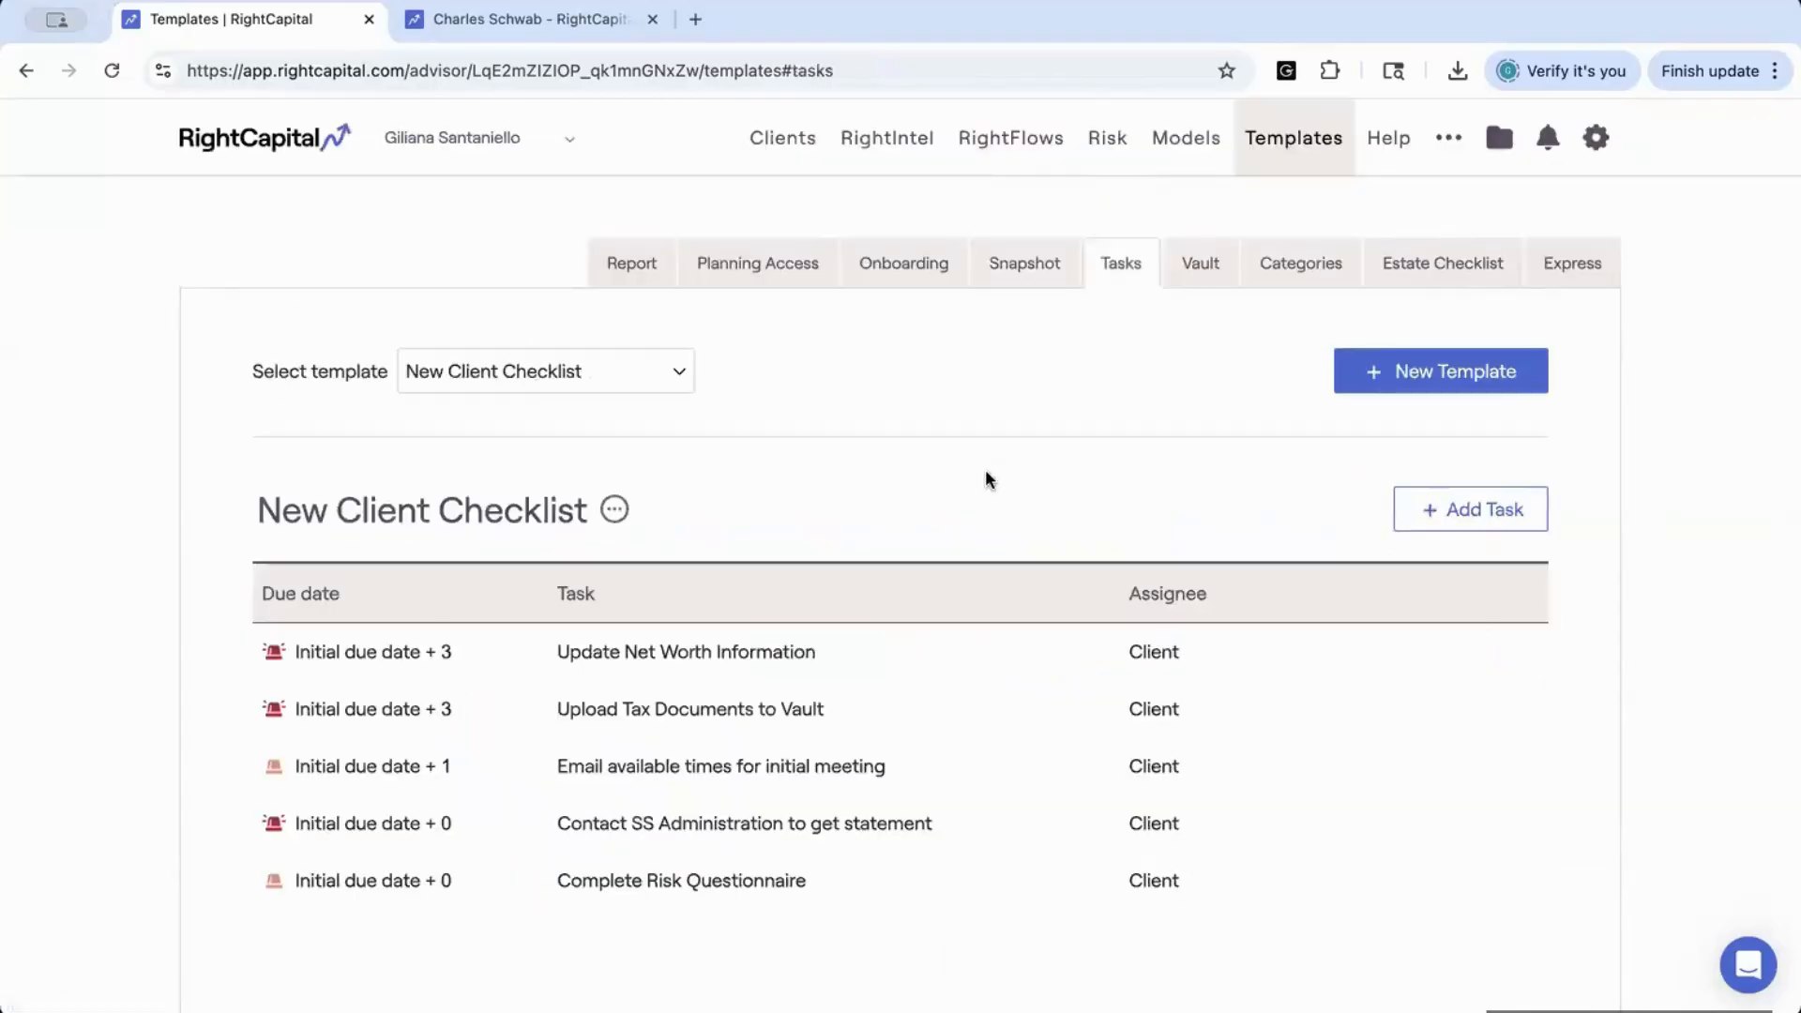
scroll(985, 469, down, 1)
scroll(986, 473, down, 1)
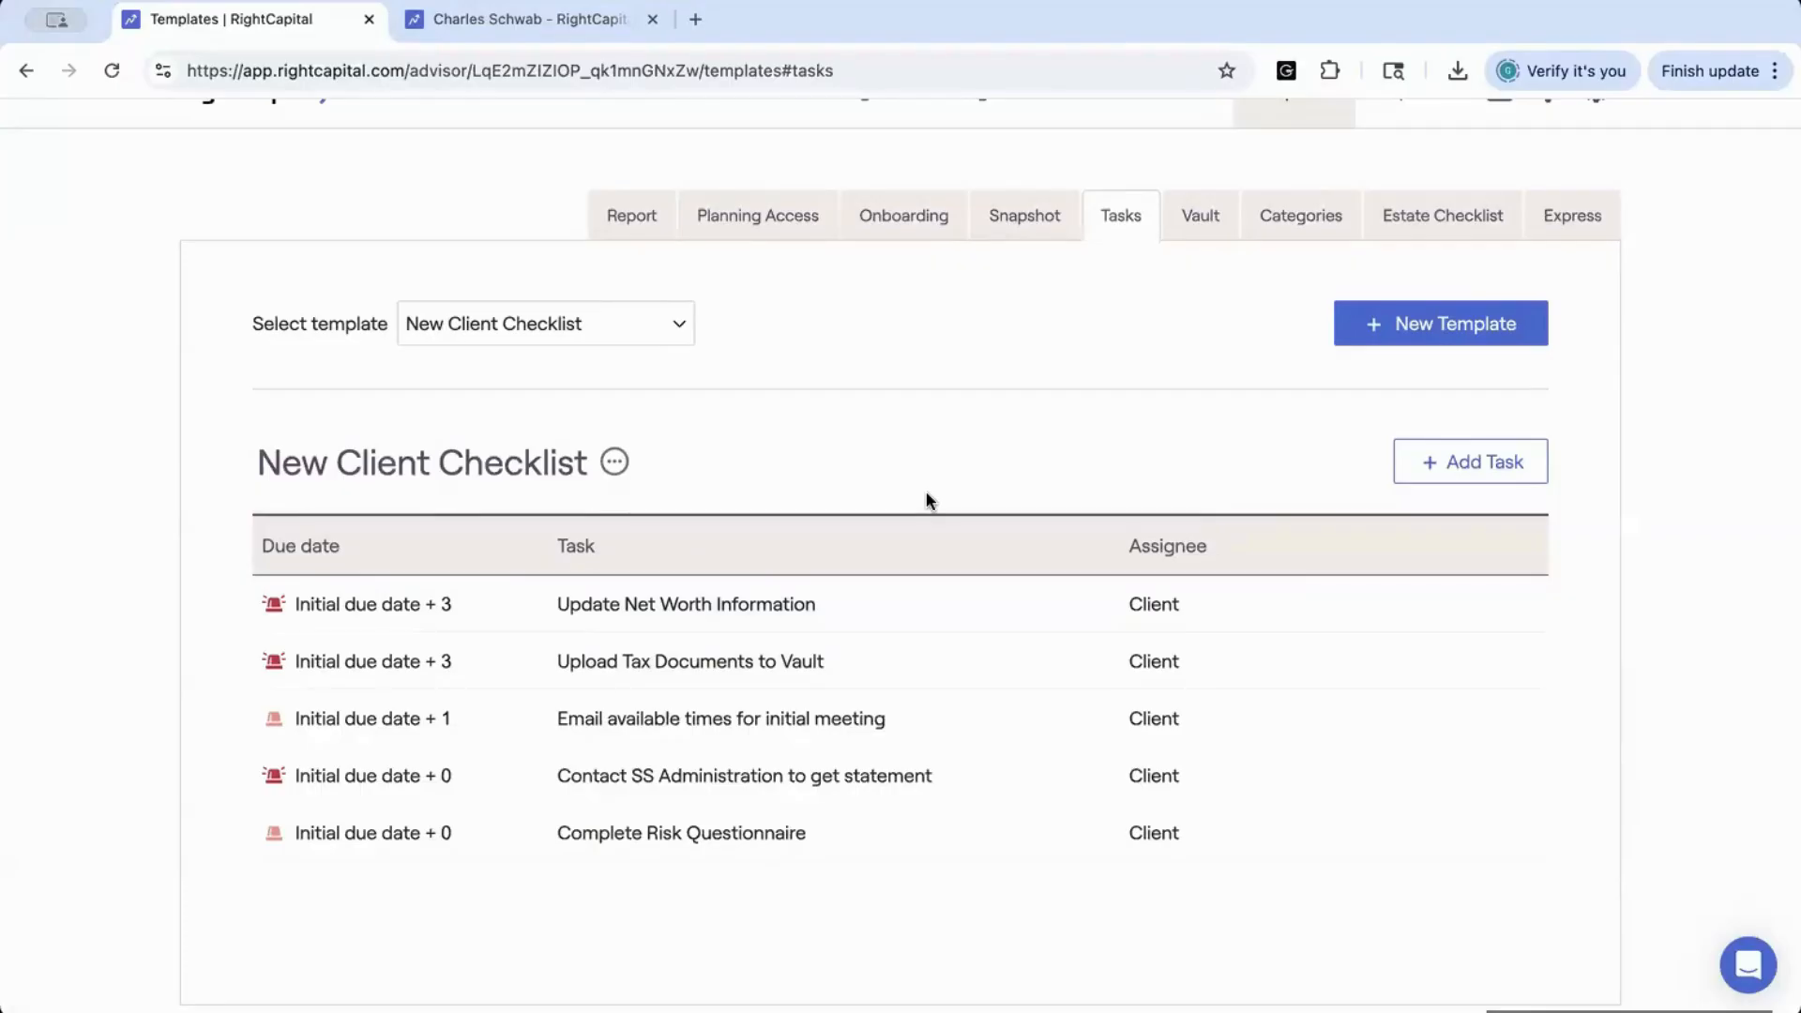
scroll(926, 492, up, 1)
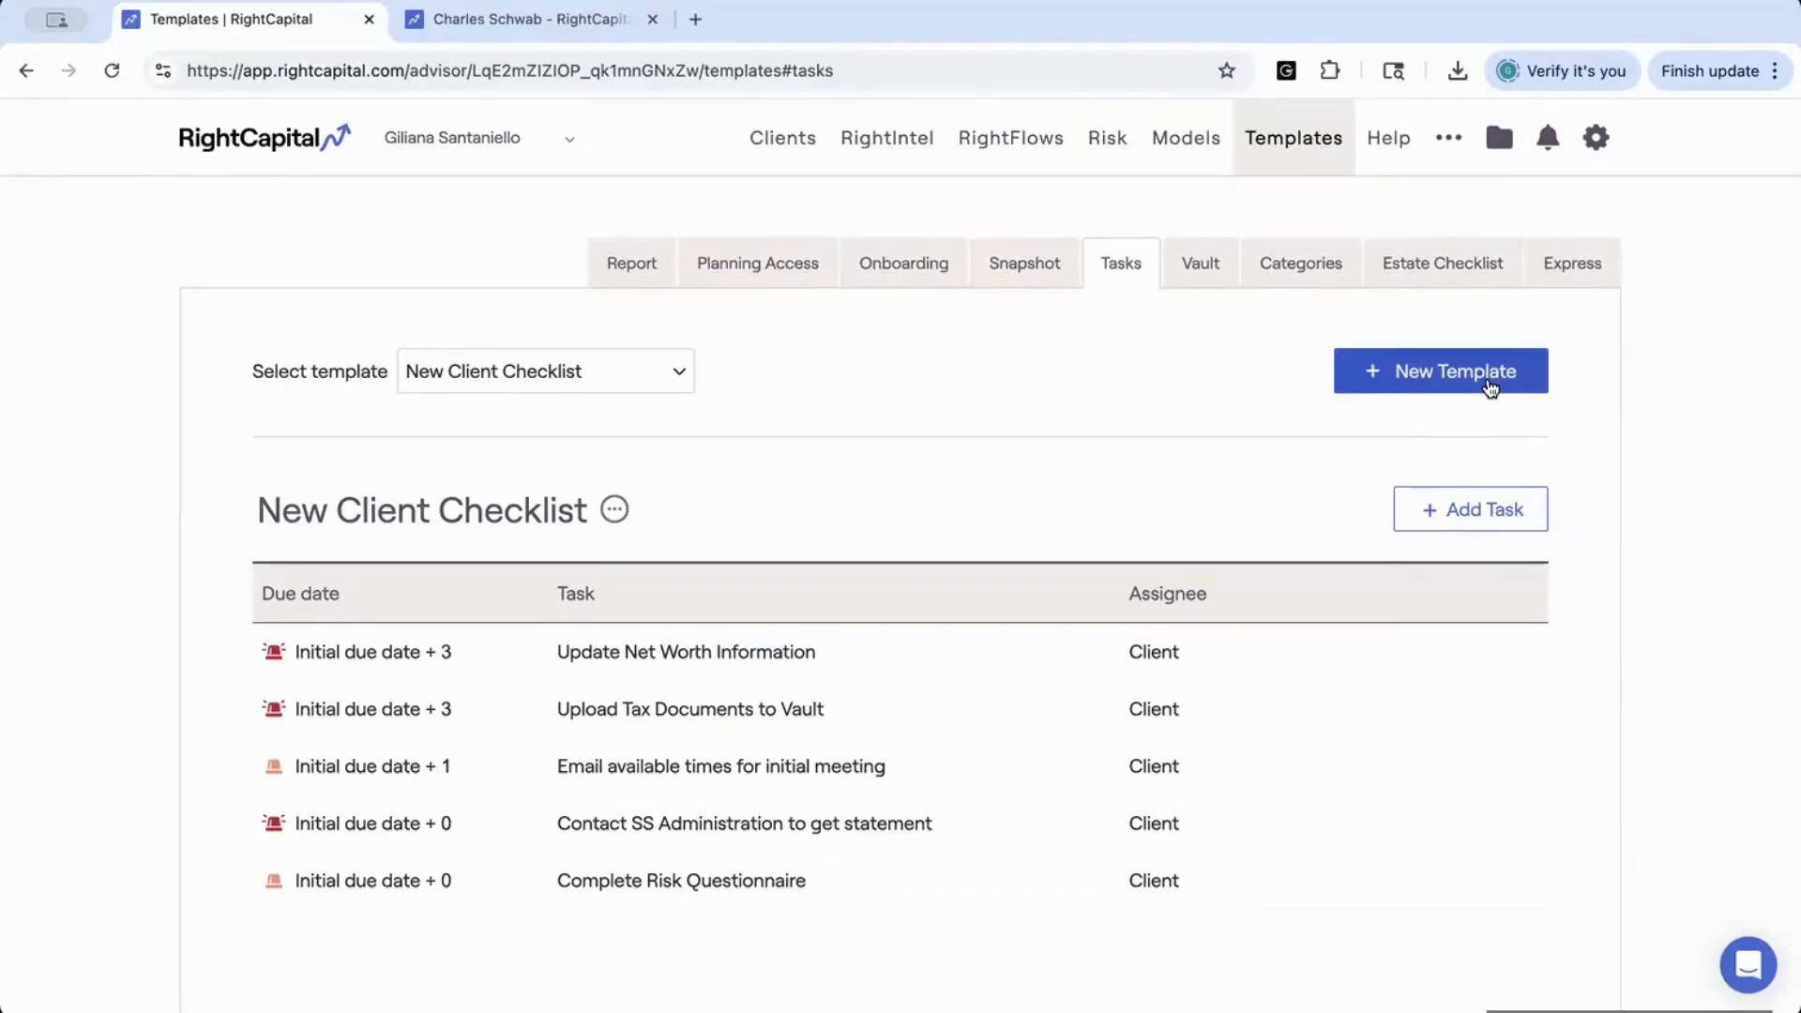
click(680, 375)
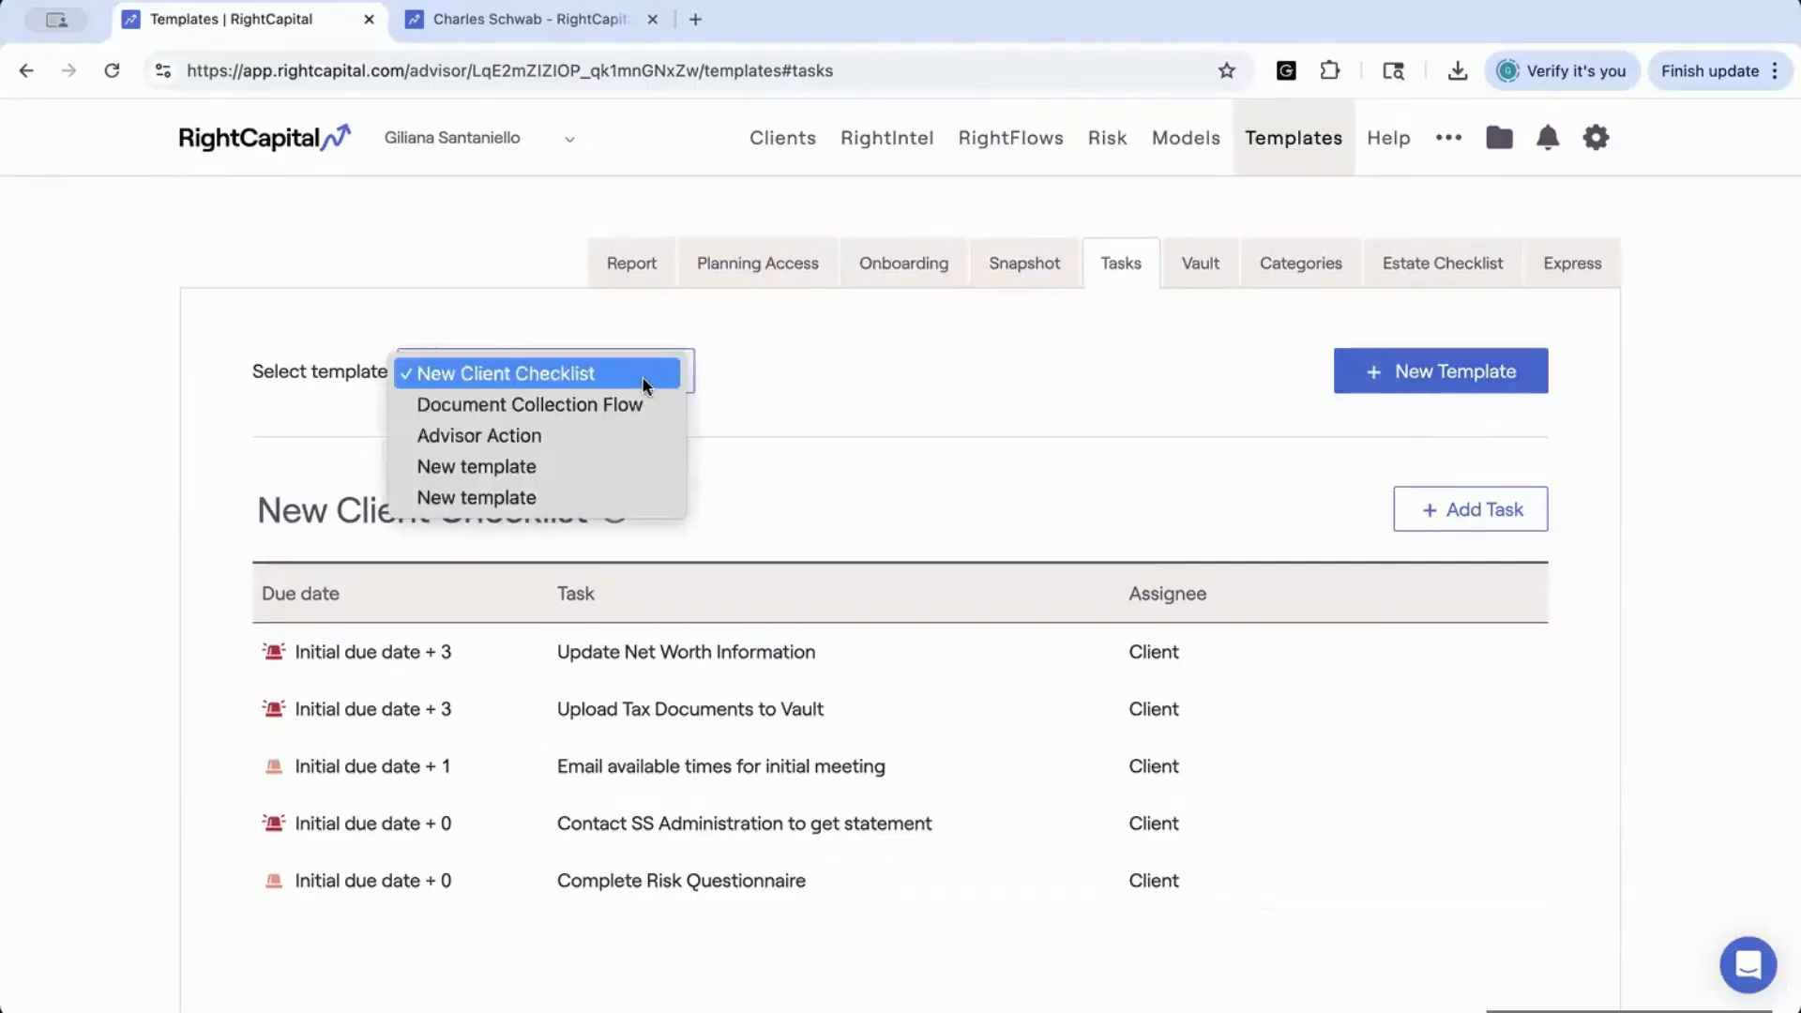
click(799, 462)
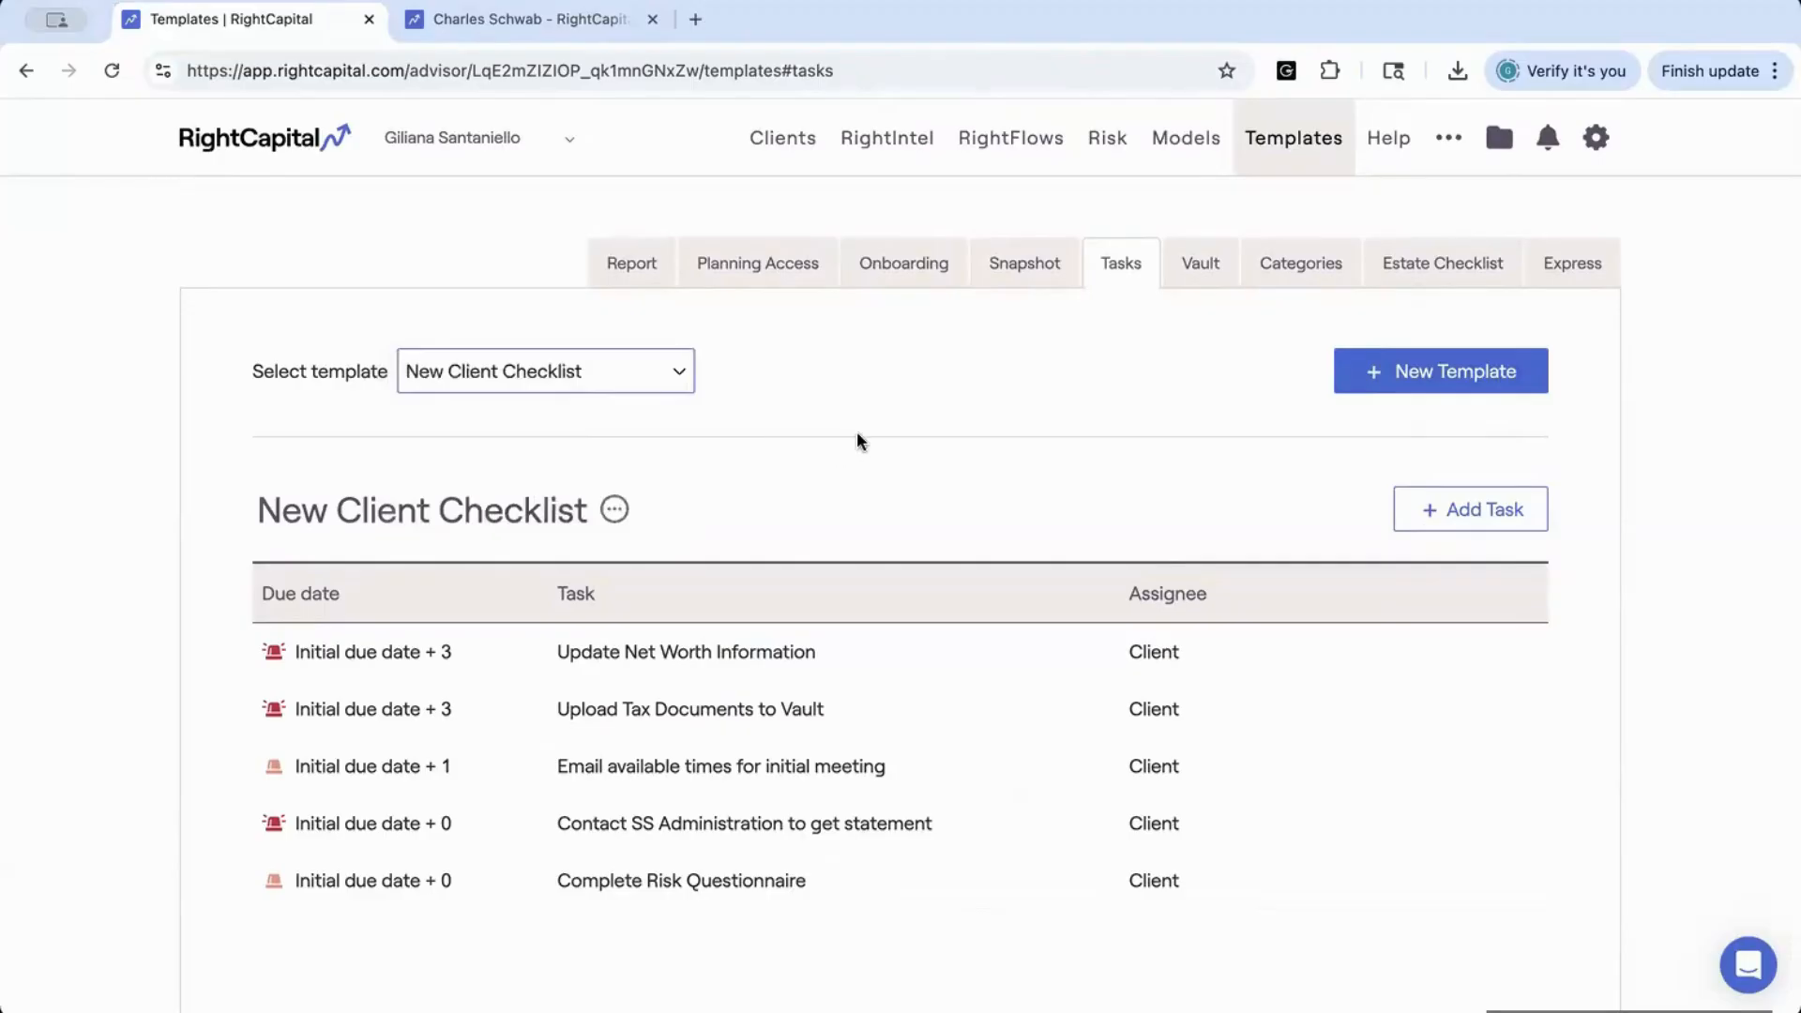
Create a new Vault template and add a folder named Tax Docs to it
click(1200, 268)
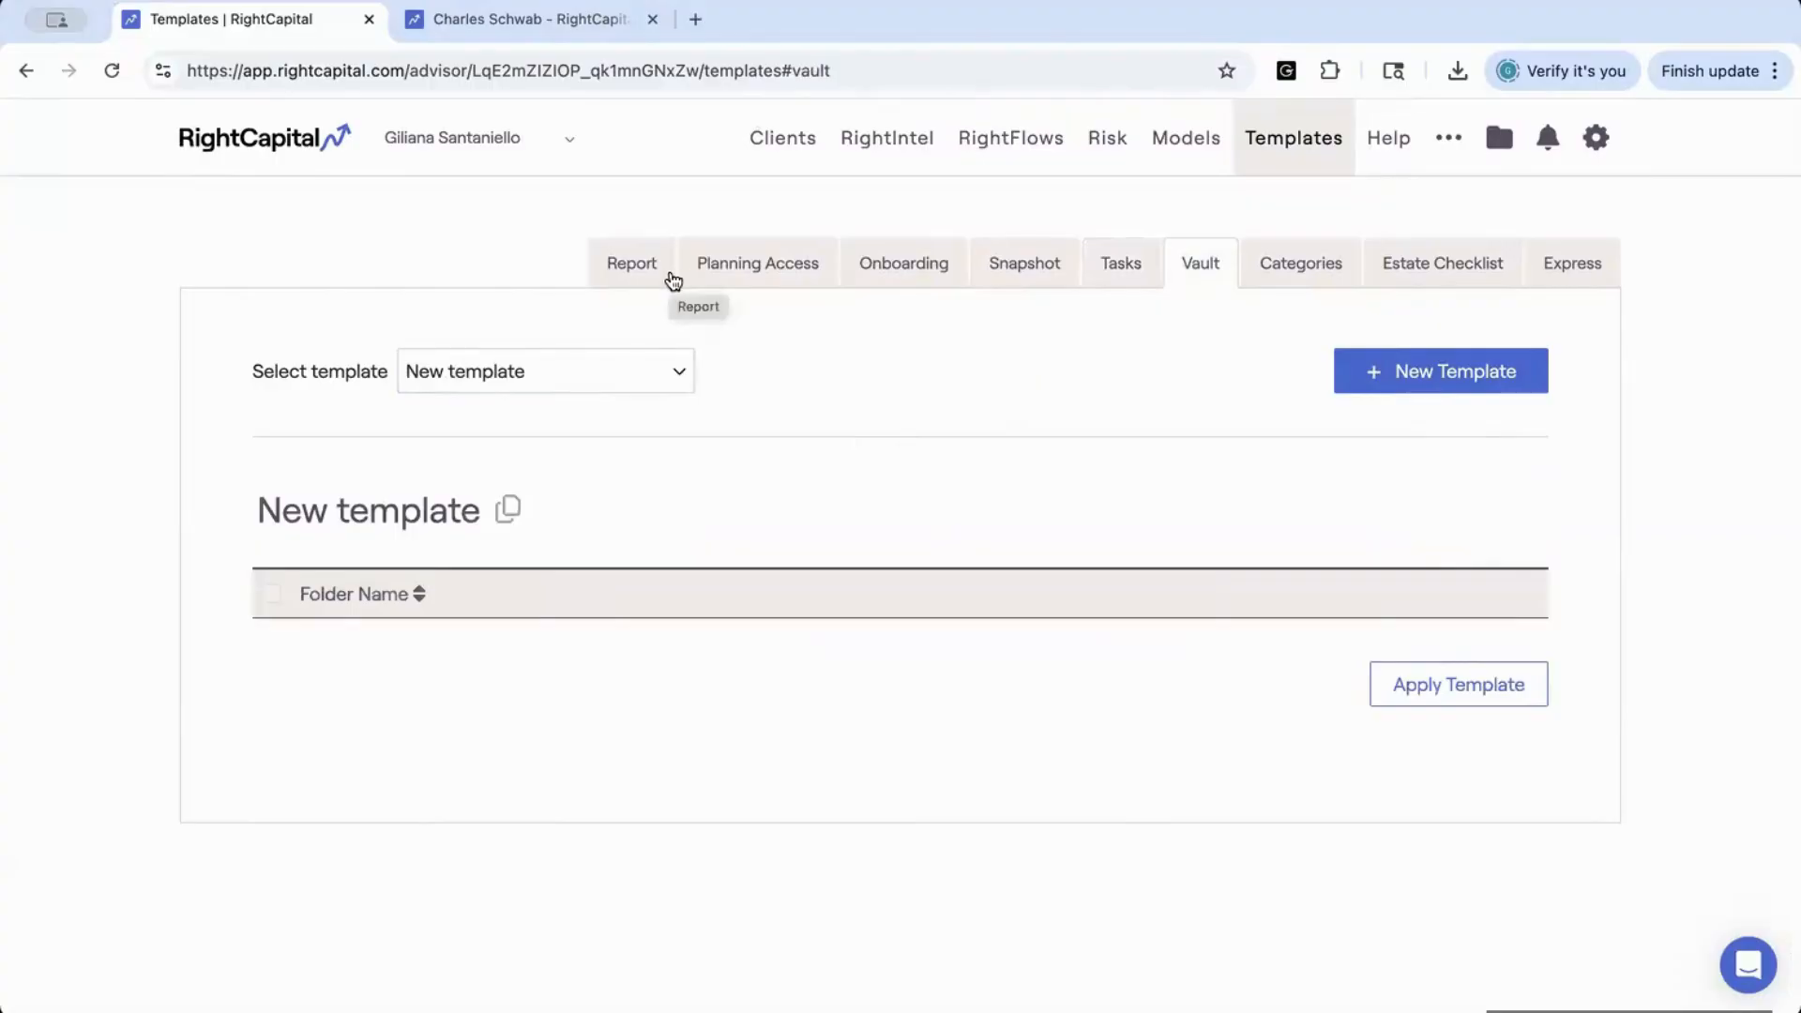
click(1384, 379)
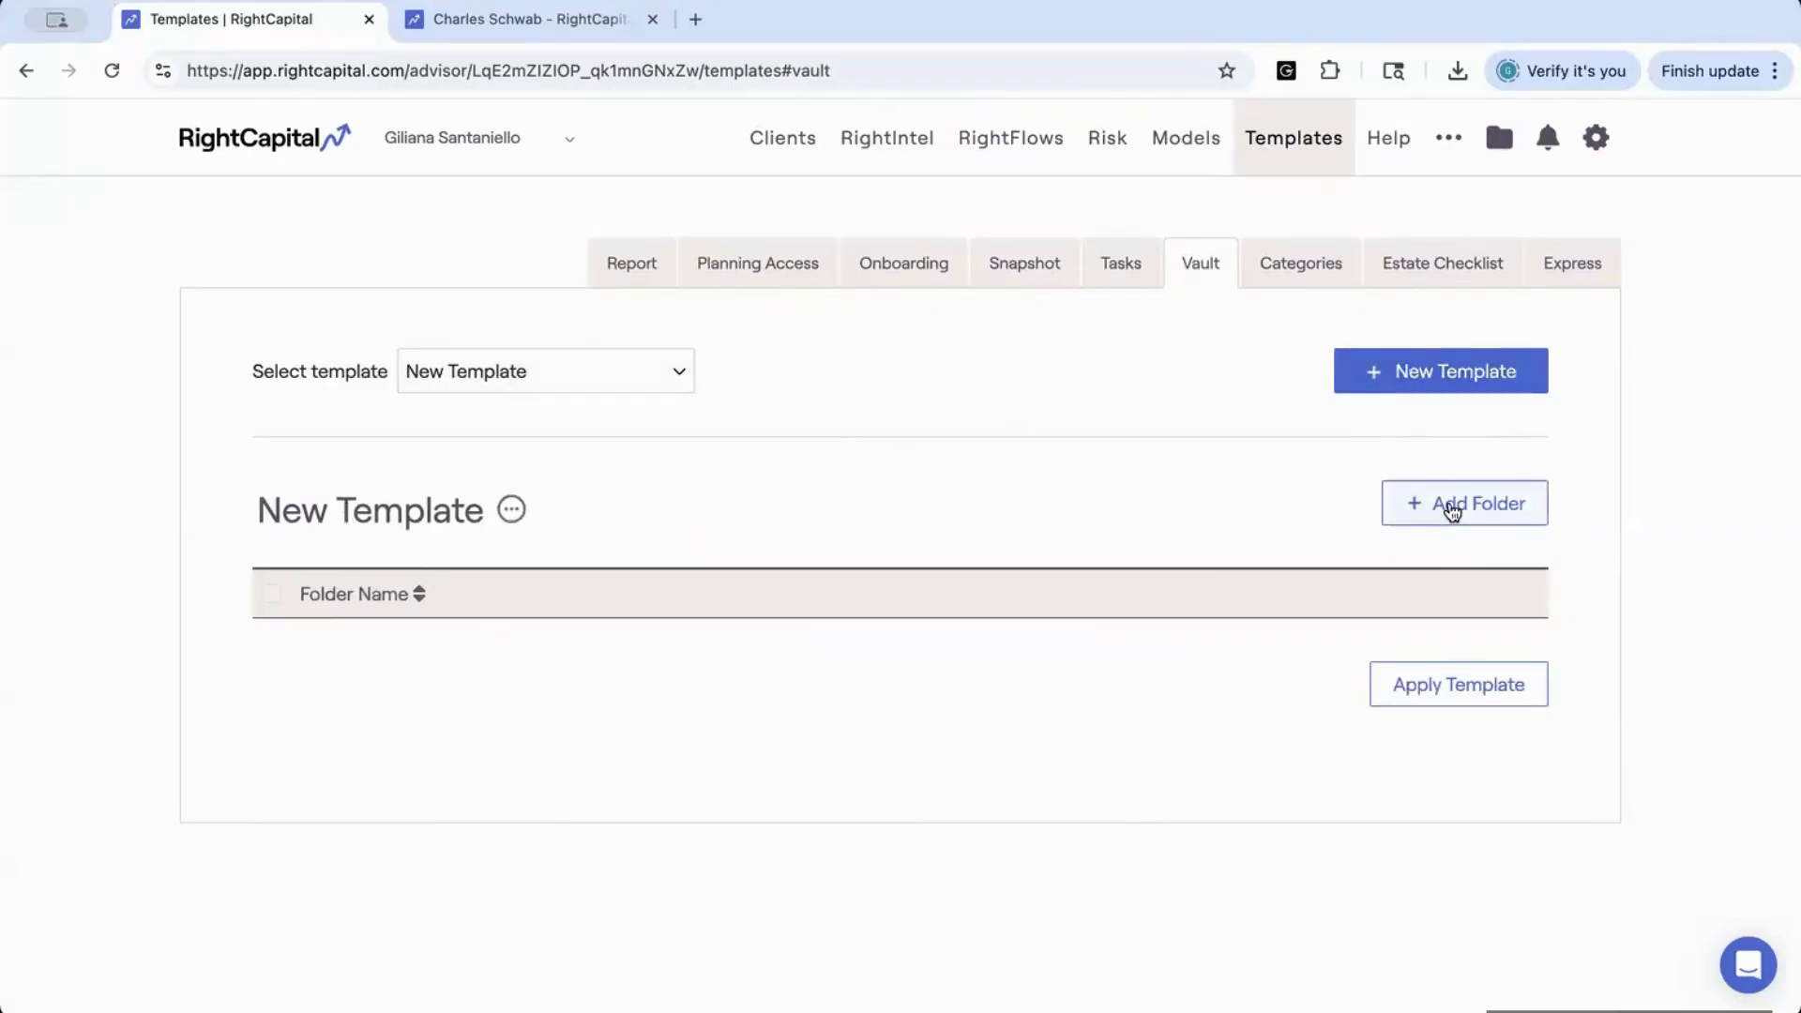
click(1452, 511)
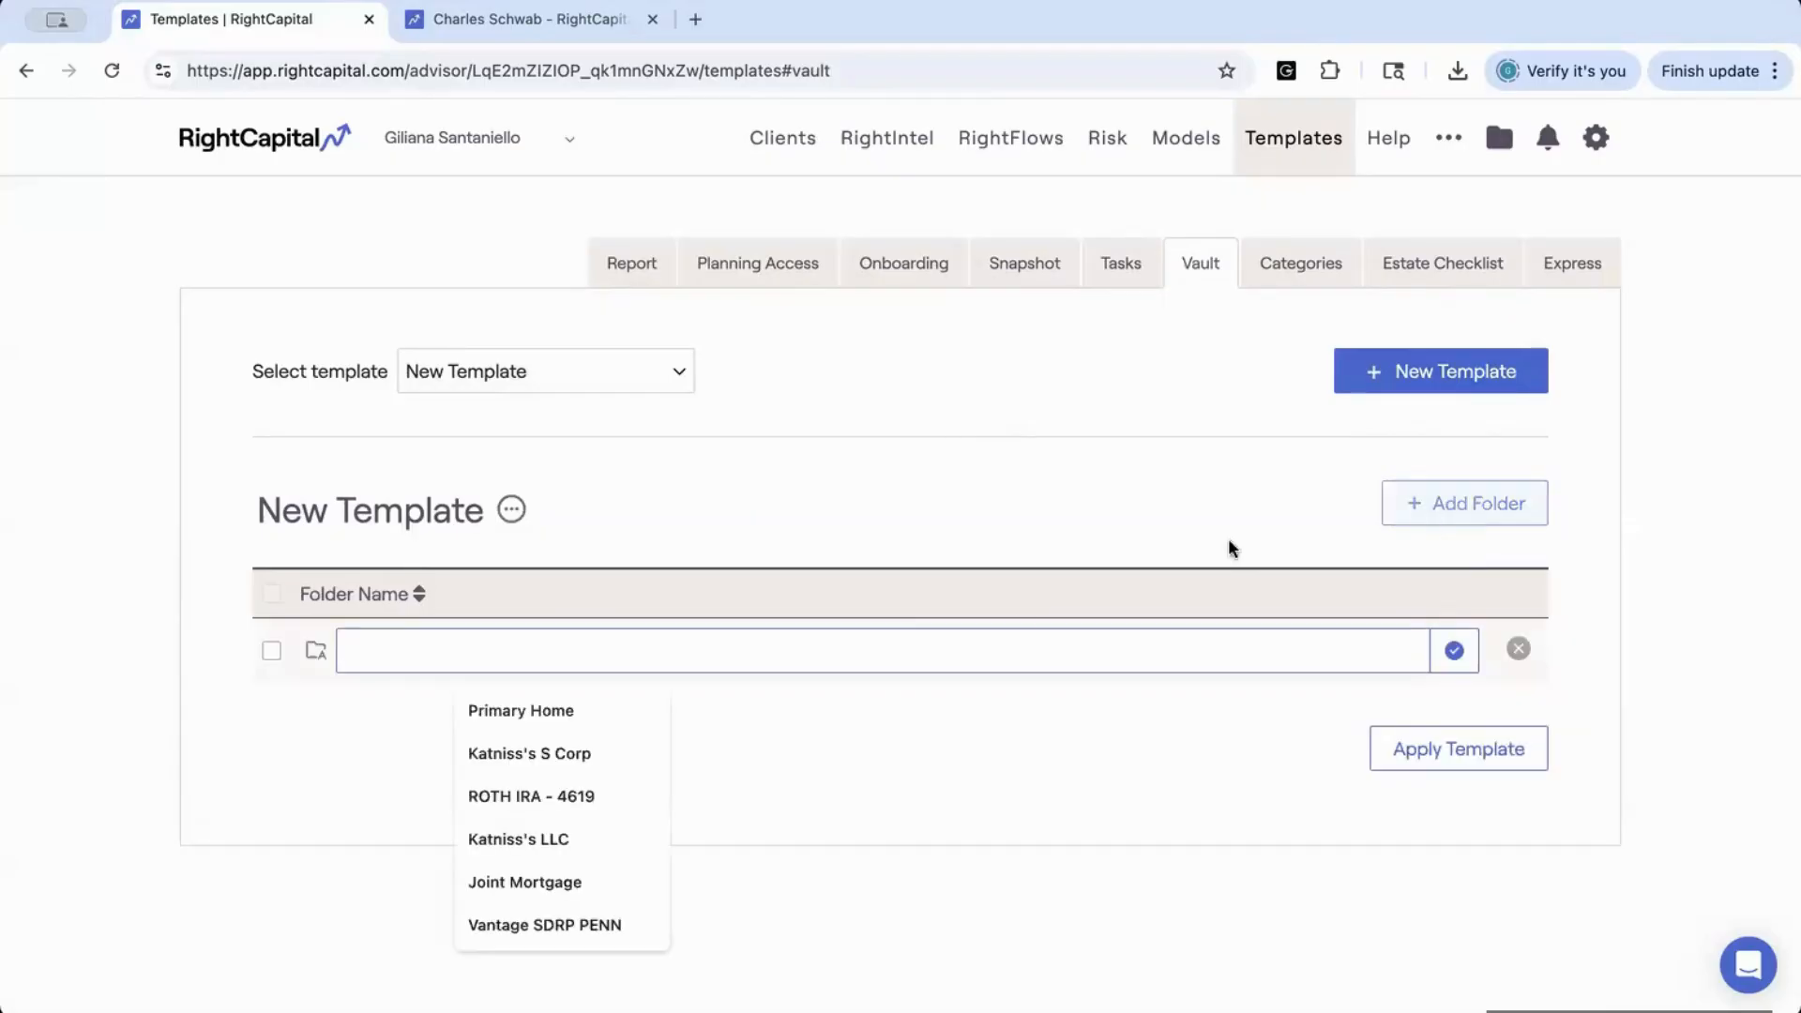
text(Tax Doc)
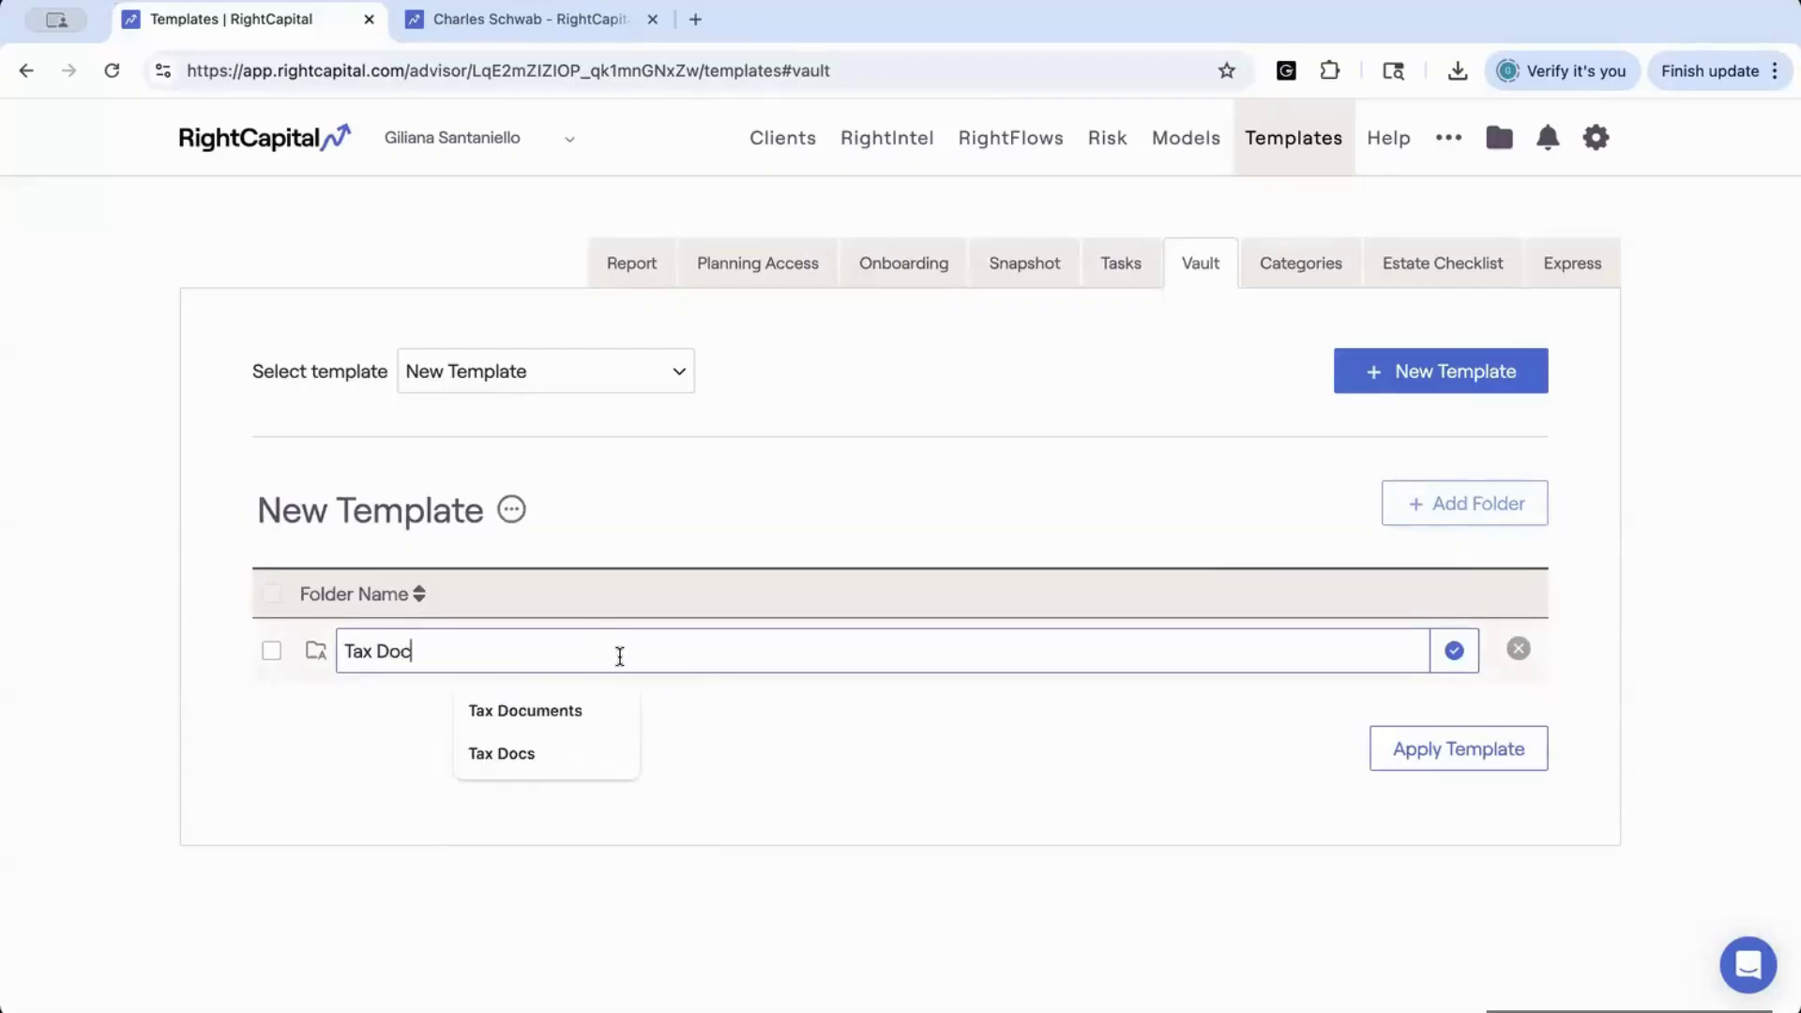
text(s)
click(1454, 654)
Add a second folder named Business Financials to the new Vault template
click(1416, 505)
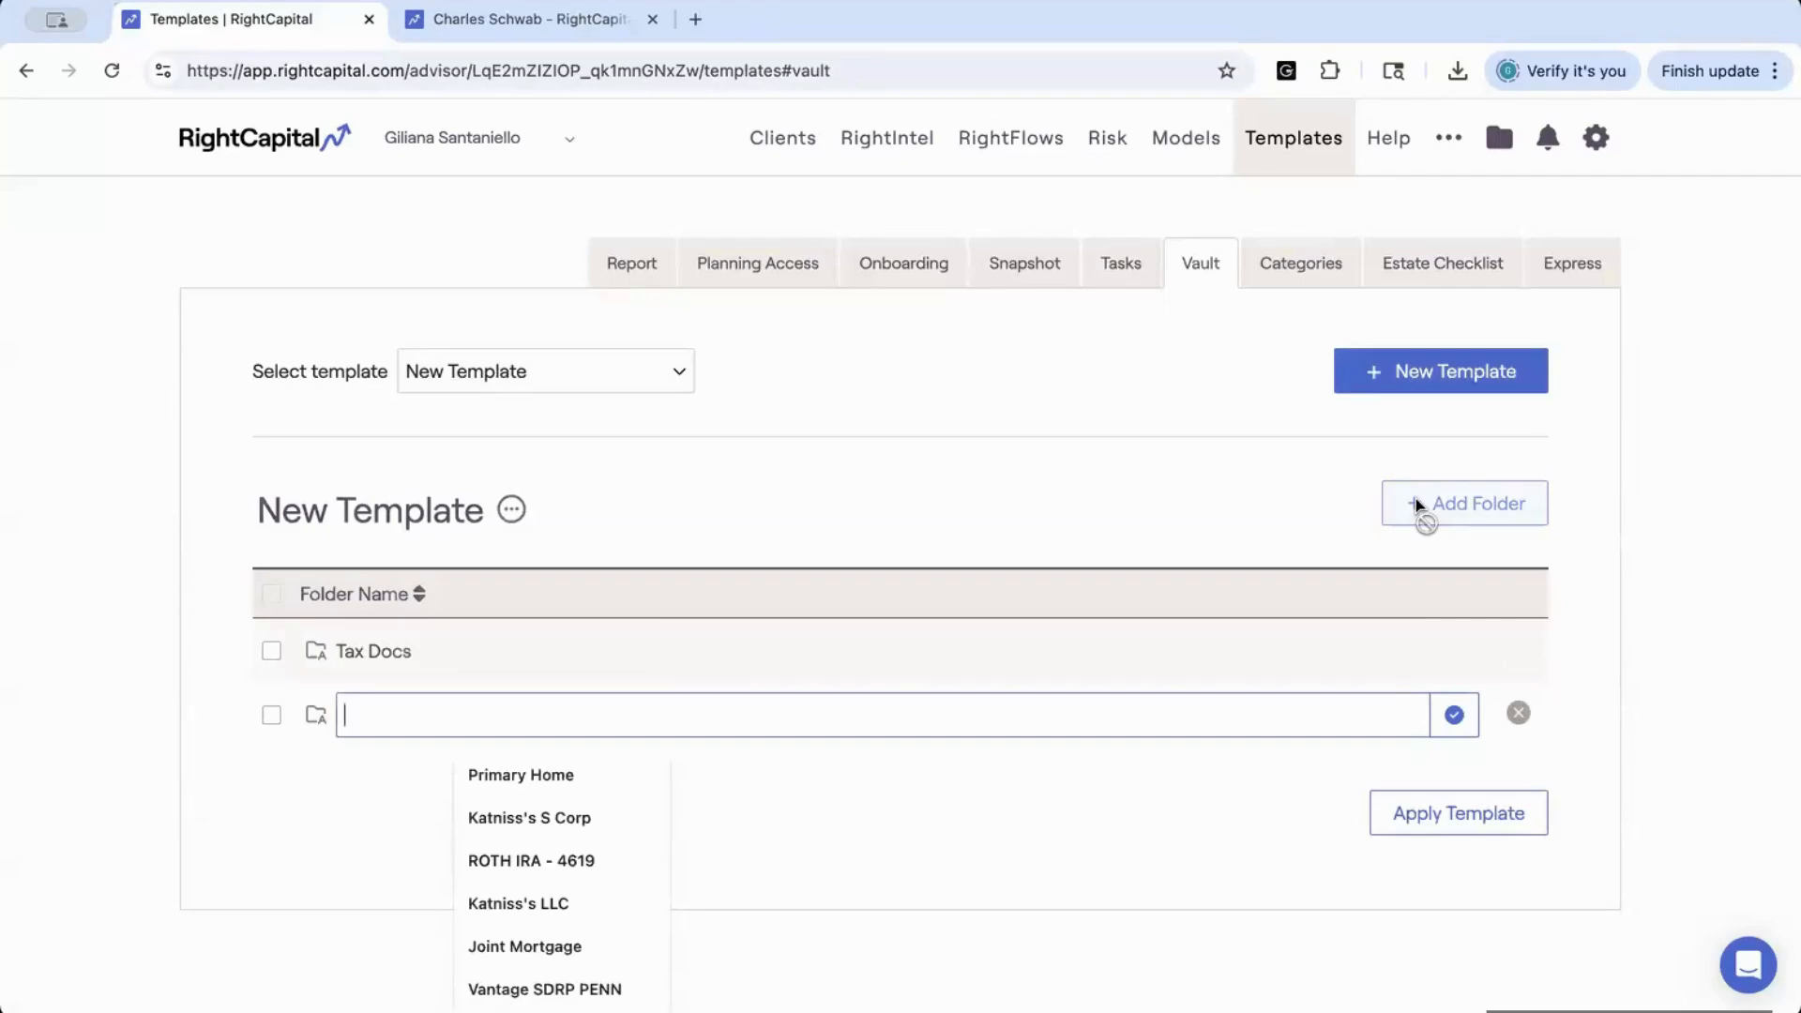
text(Business )
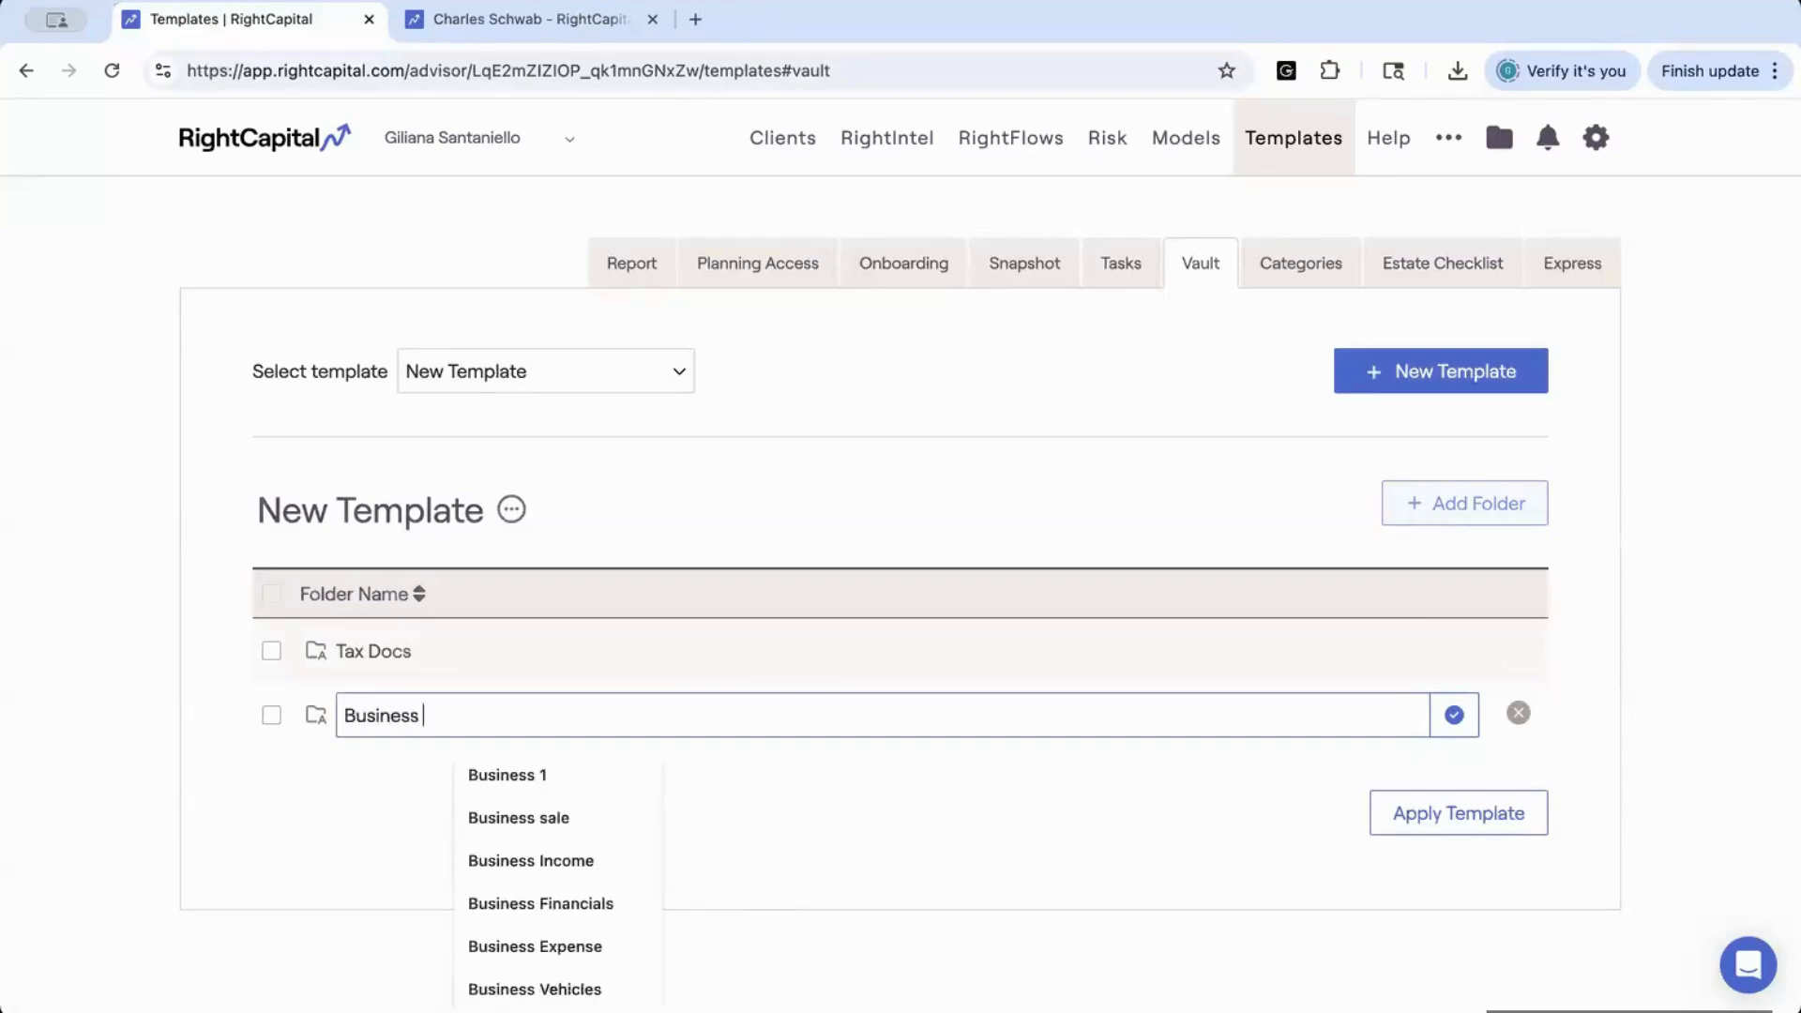
text(Fin)
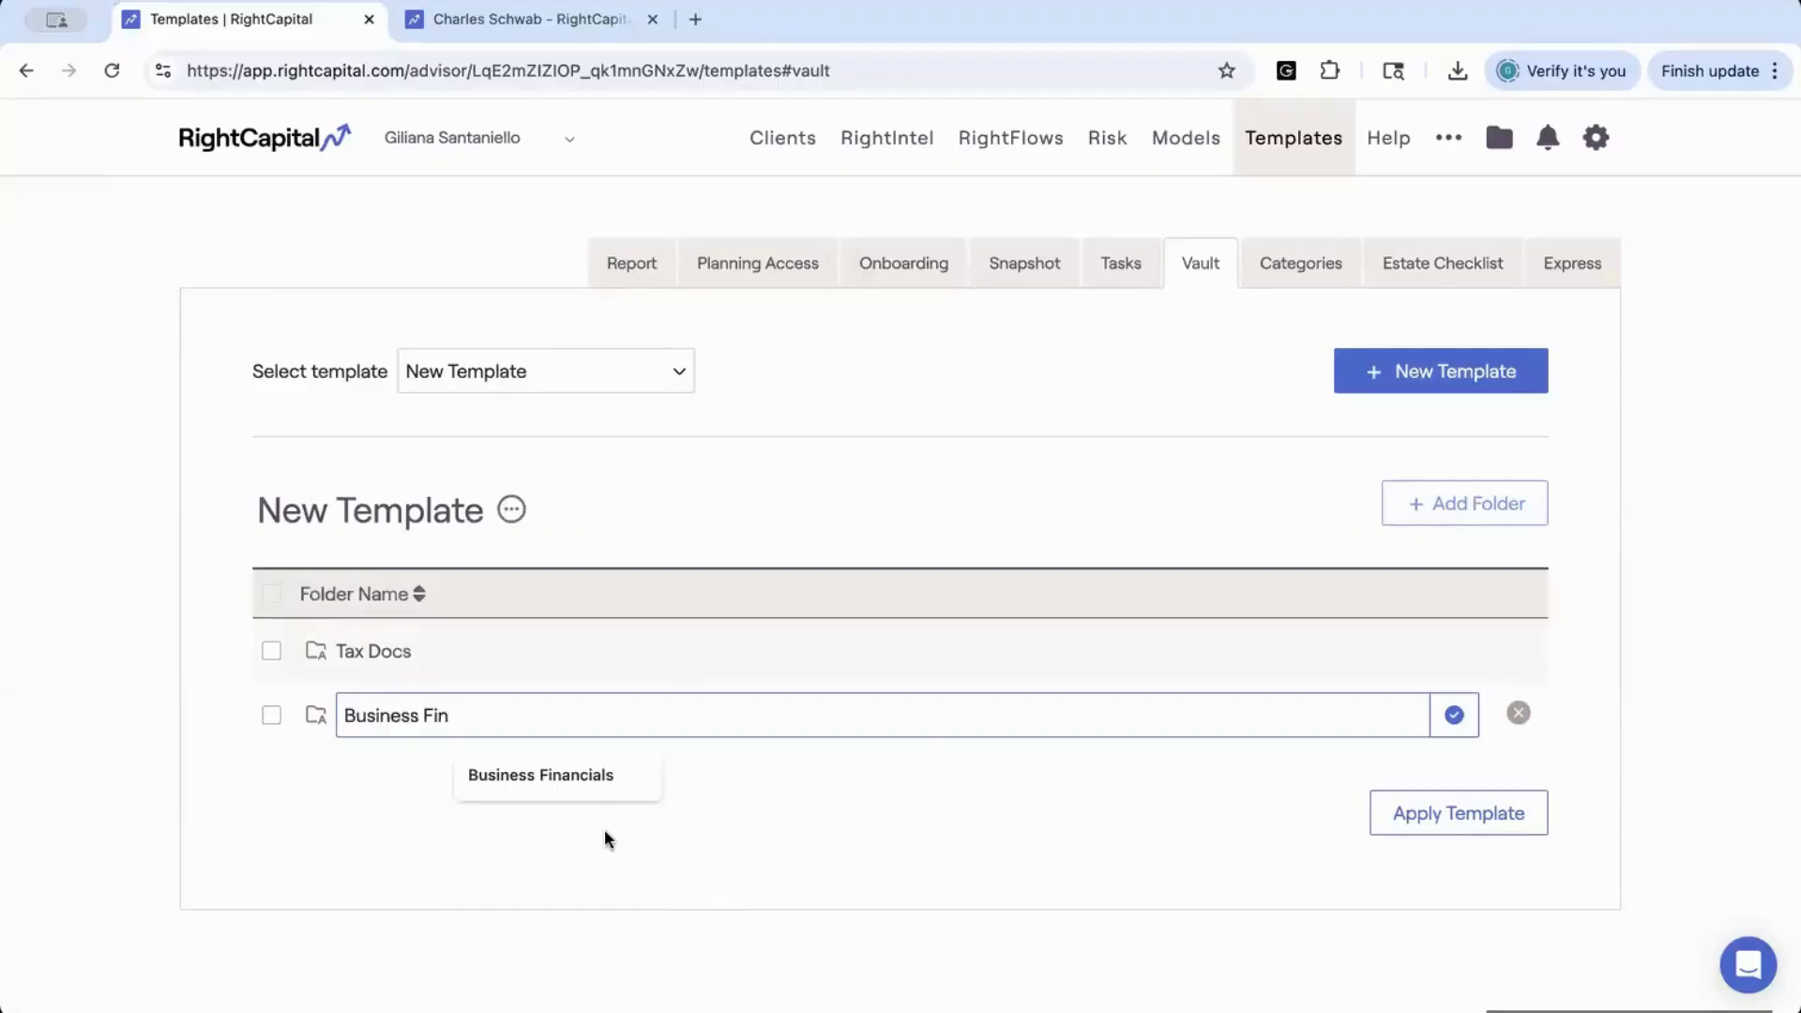
click(559, 777)
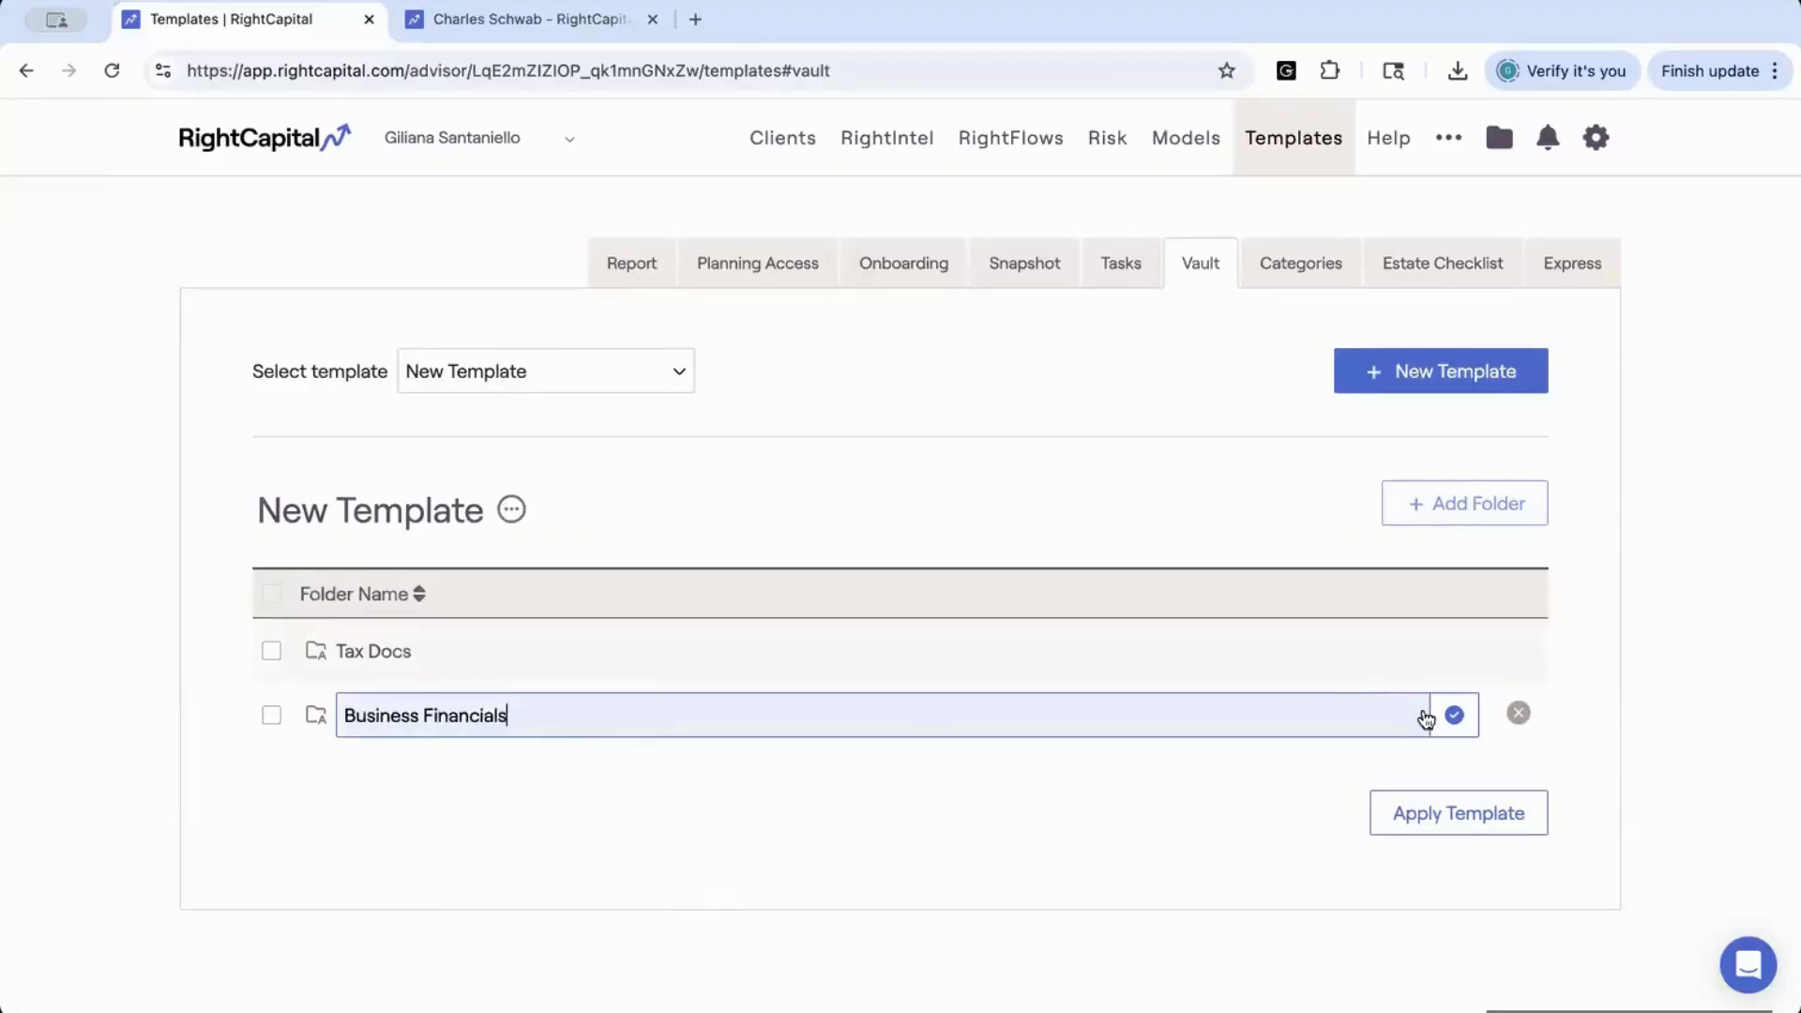
click(1454, 716)
Add a third folder named Estate Docs to the new Vault template
click(1433, 515)
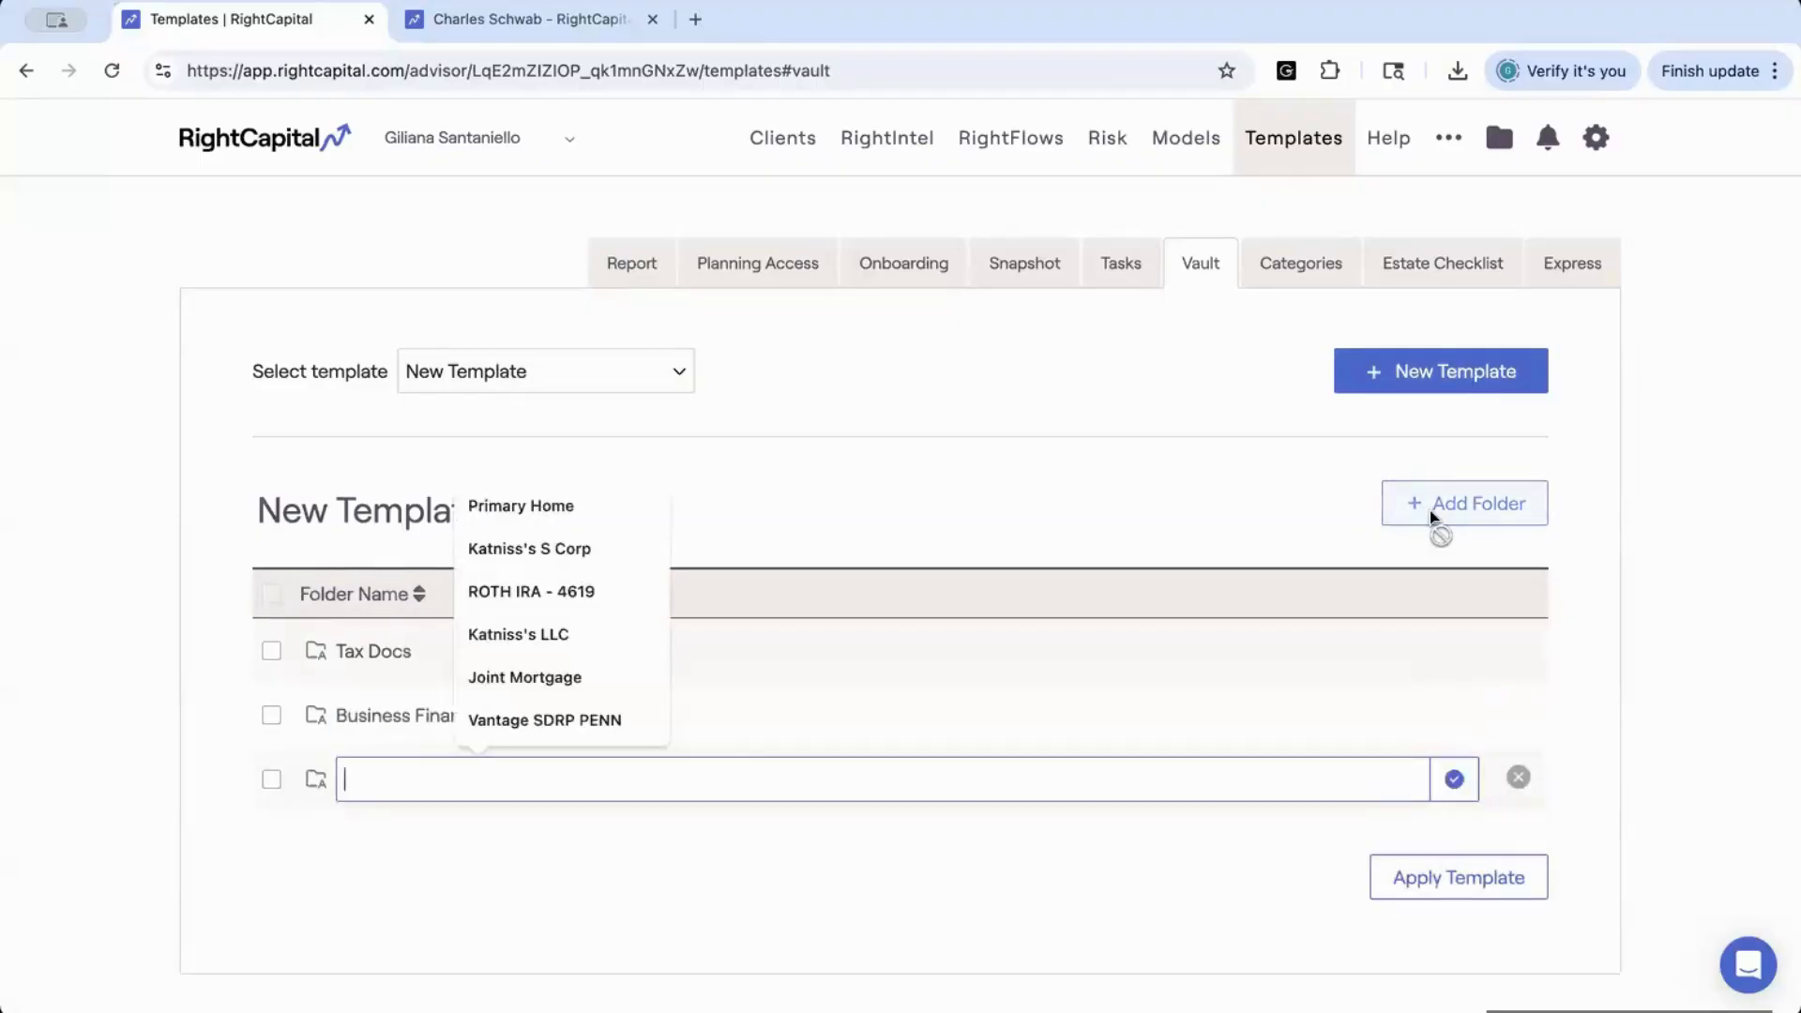
text(Estate Docs)
click(1452, 780)
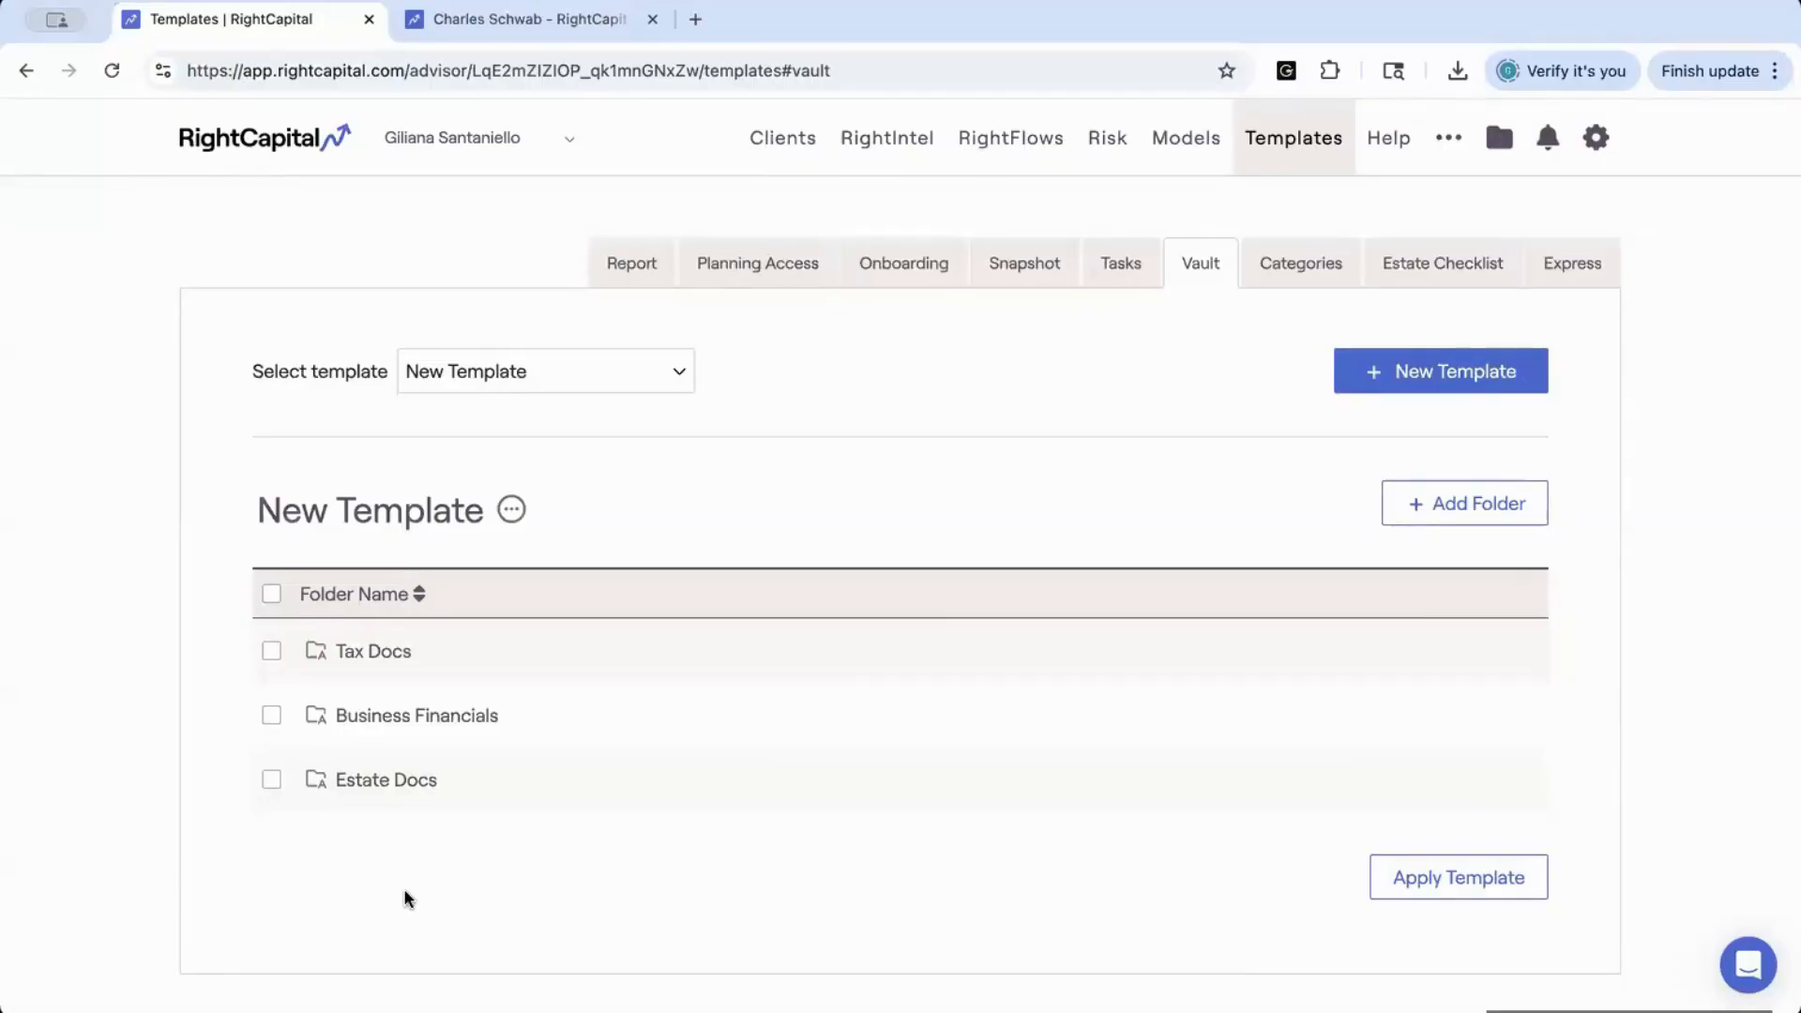
Look over the clients and groups the new Vault template can be applied to, and cancel without applying it
click(1396, 874)
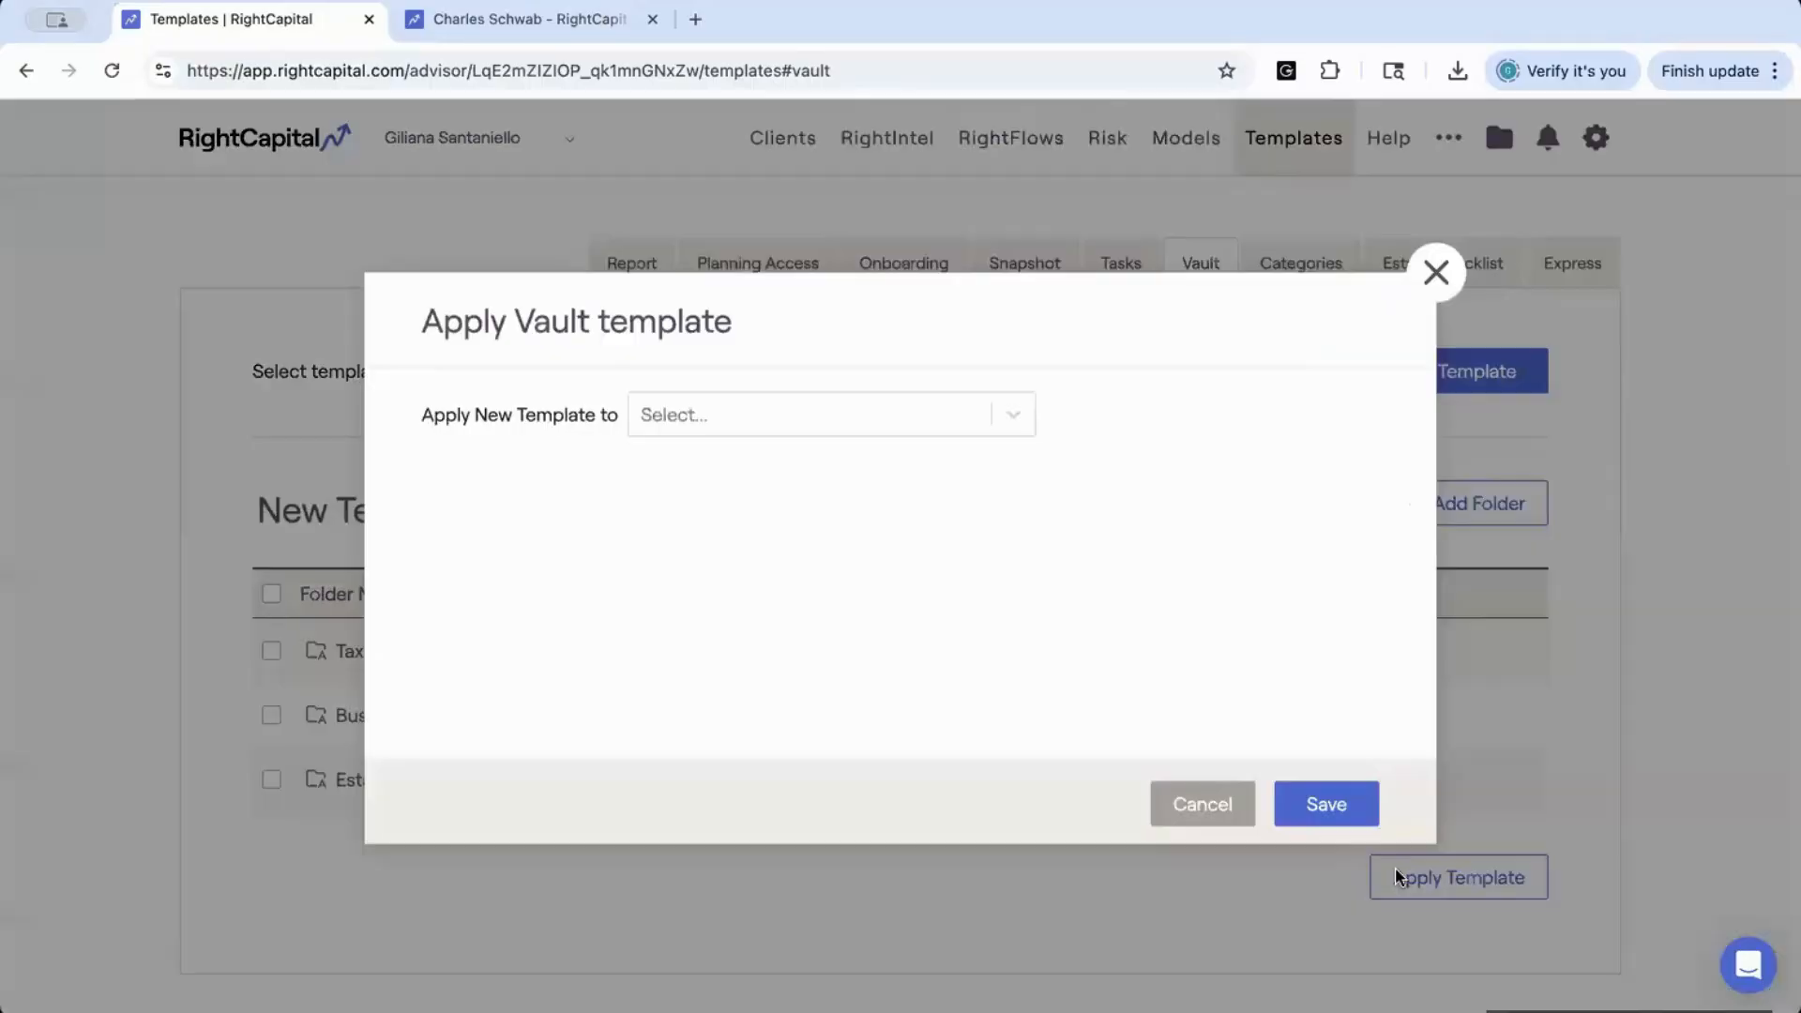
click(734, 411)
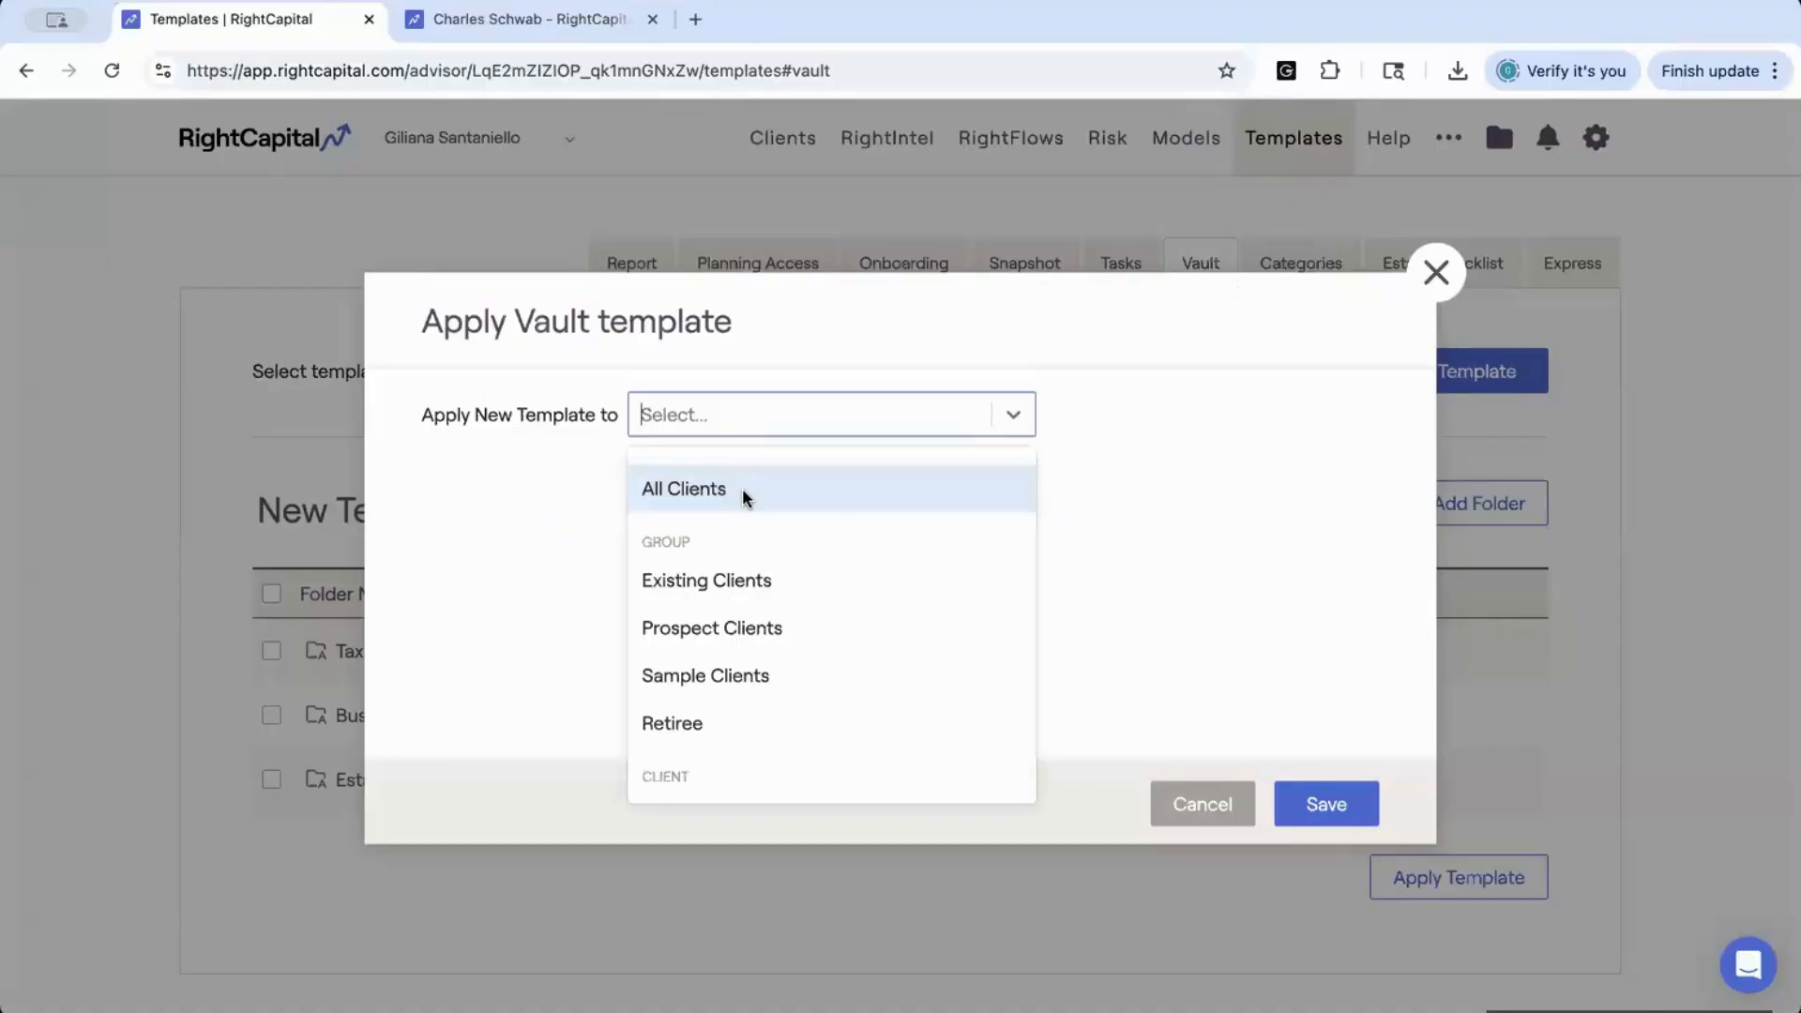
click(1205, 816)
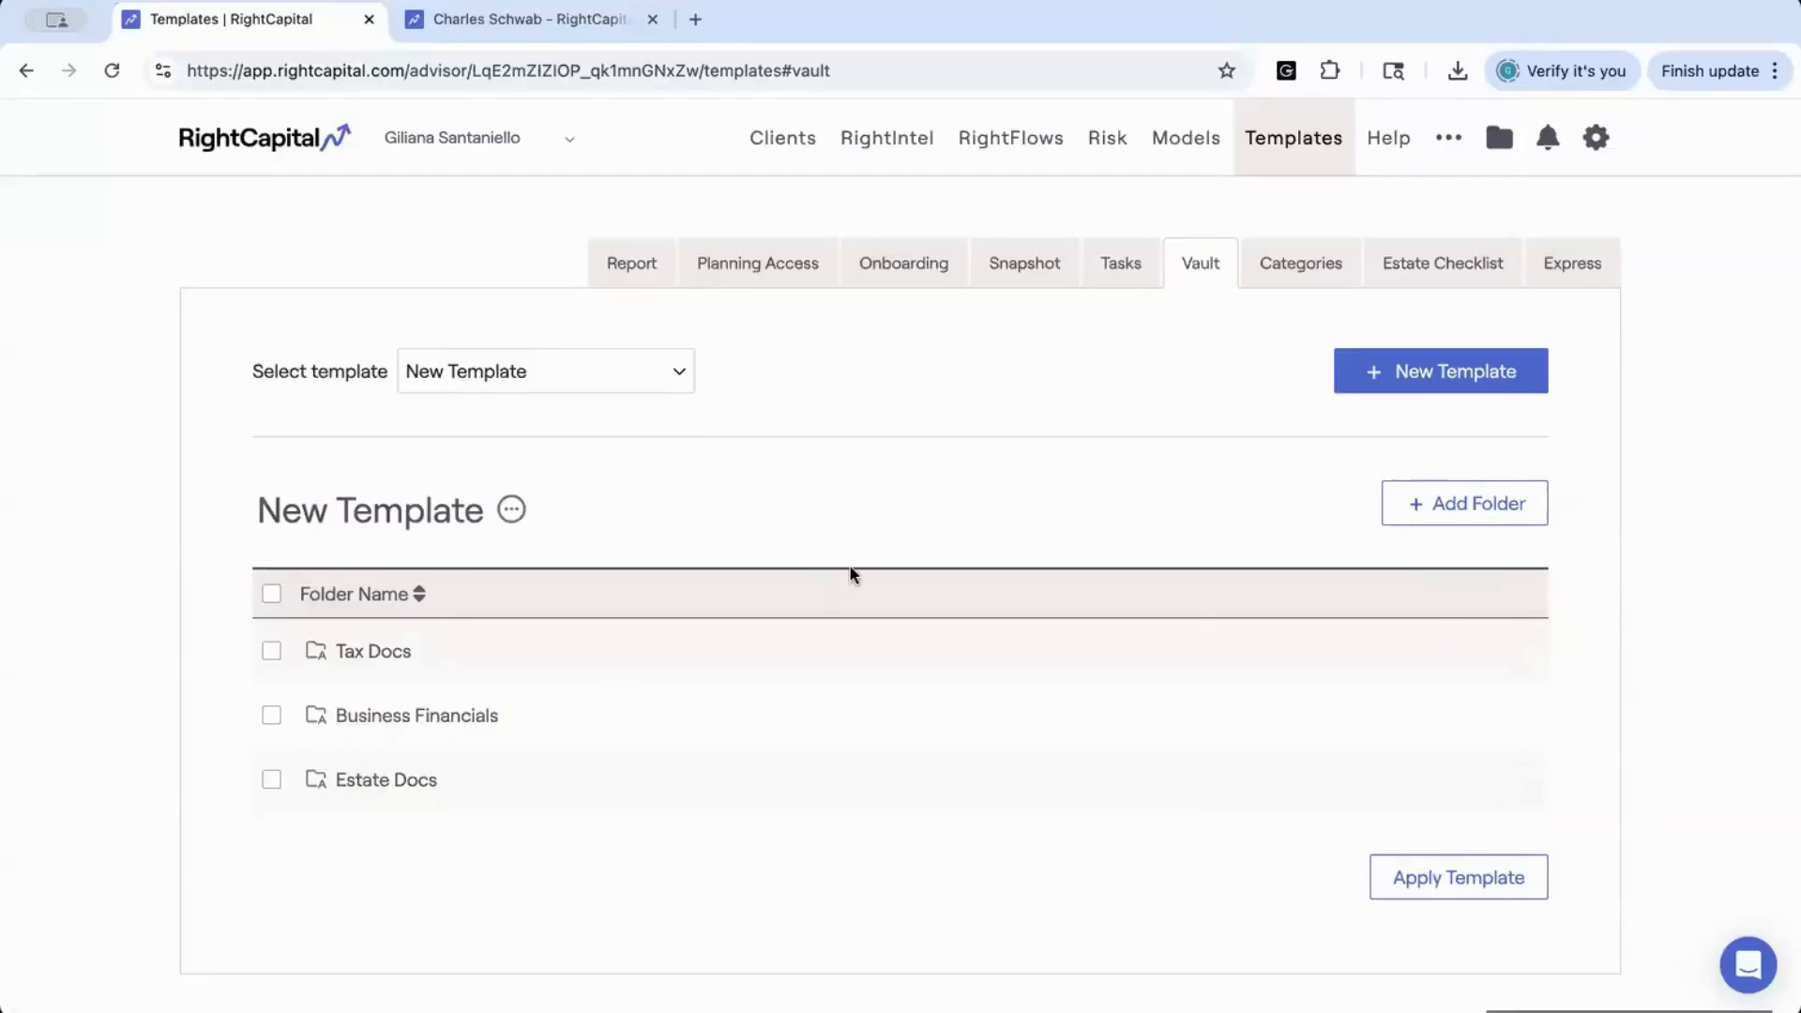
Open the Categories templates and examine the expense, income and other categories in the Retiree template
click(1301, 274)
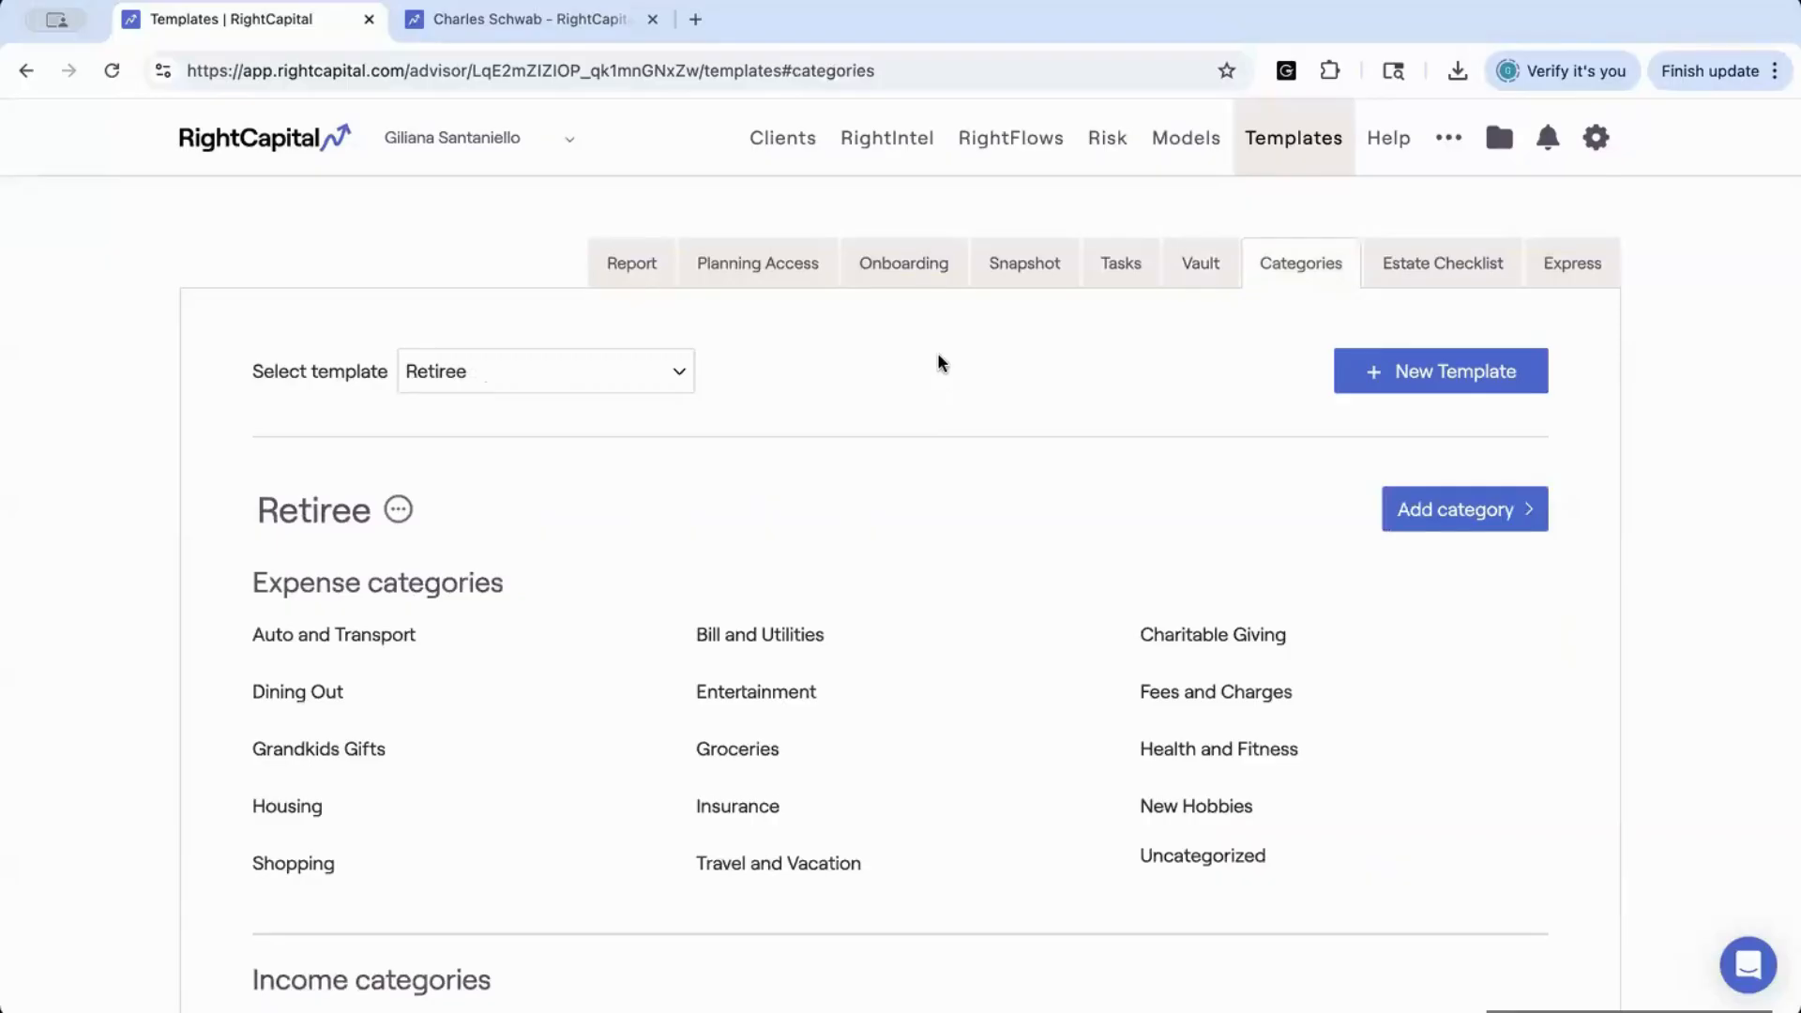
scroll(938, 366, down, 3)
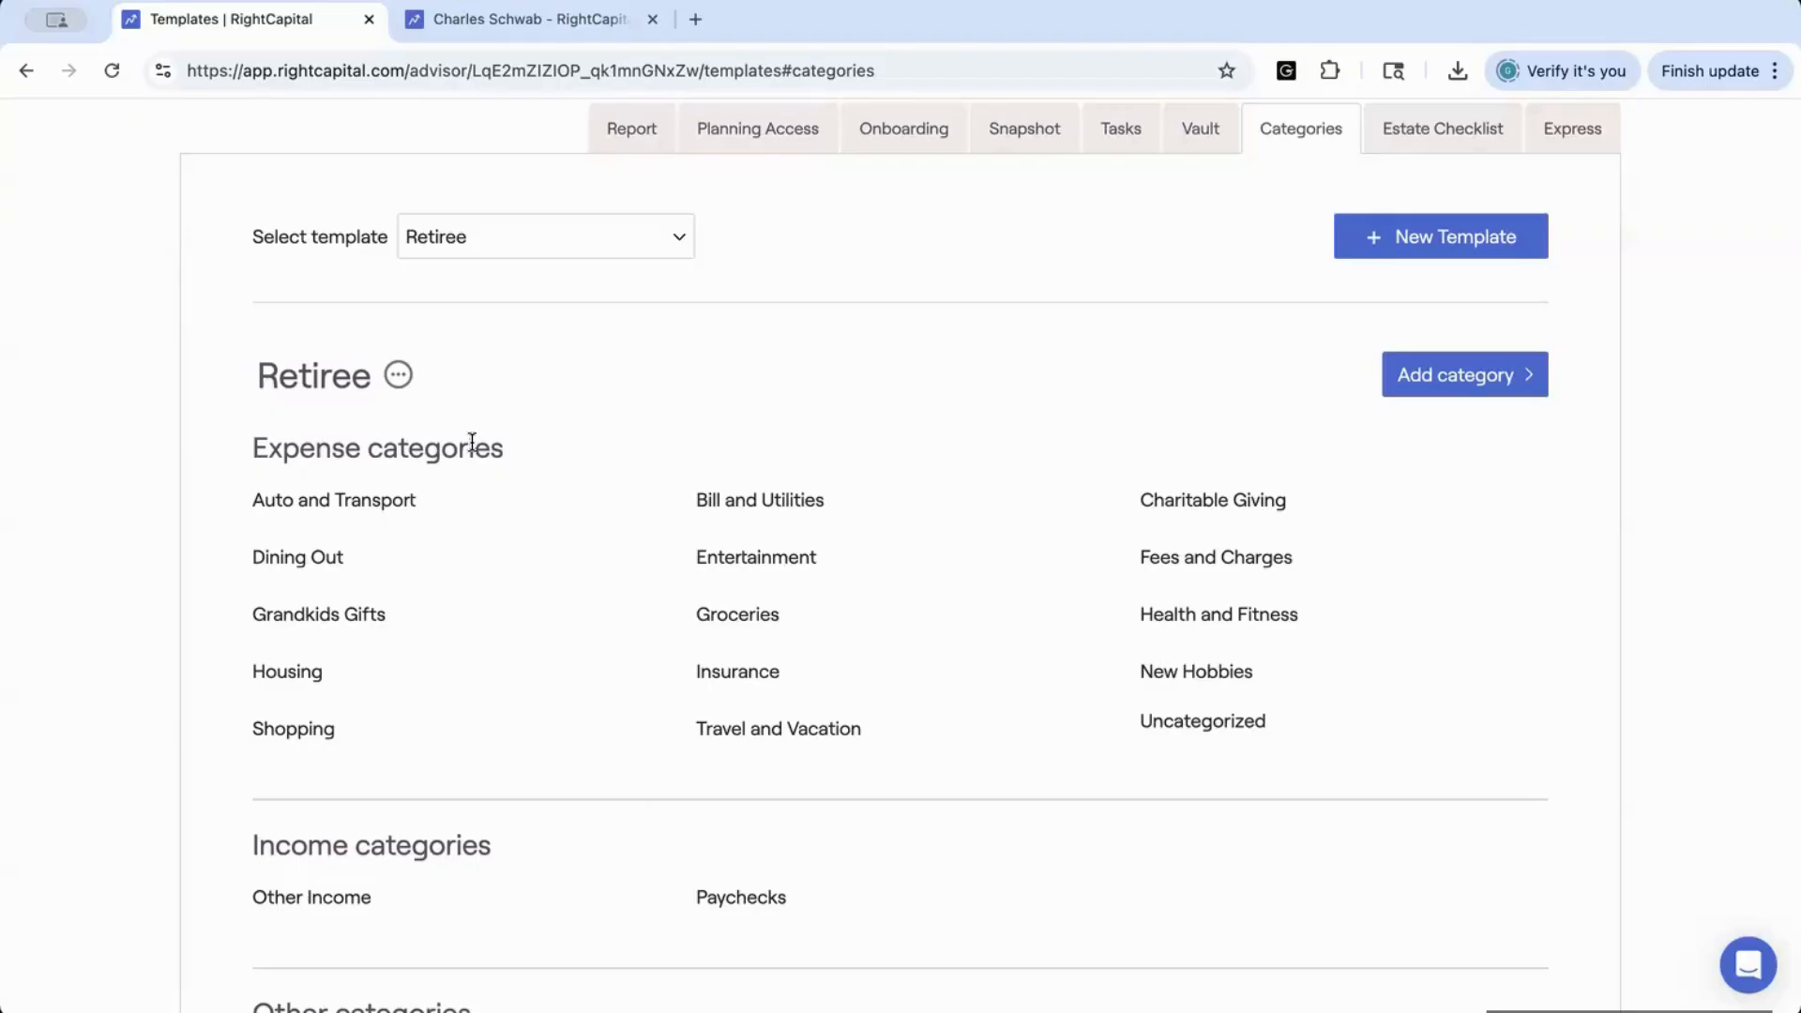
scroll(718, 738, down, 3)
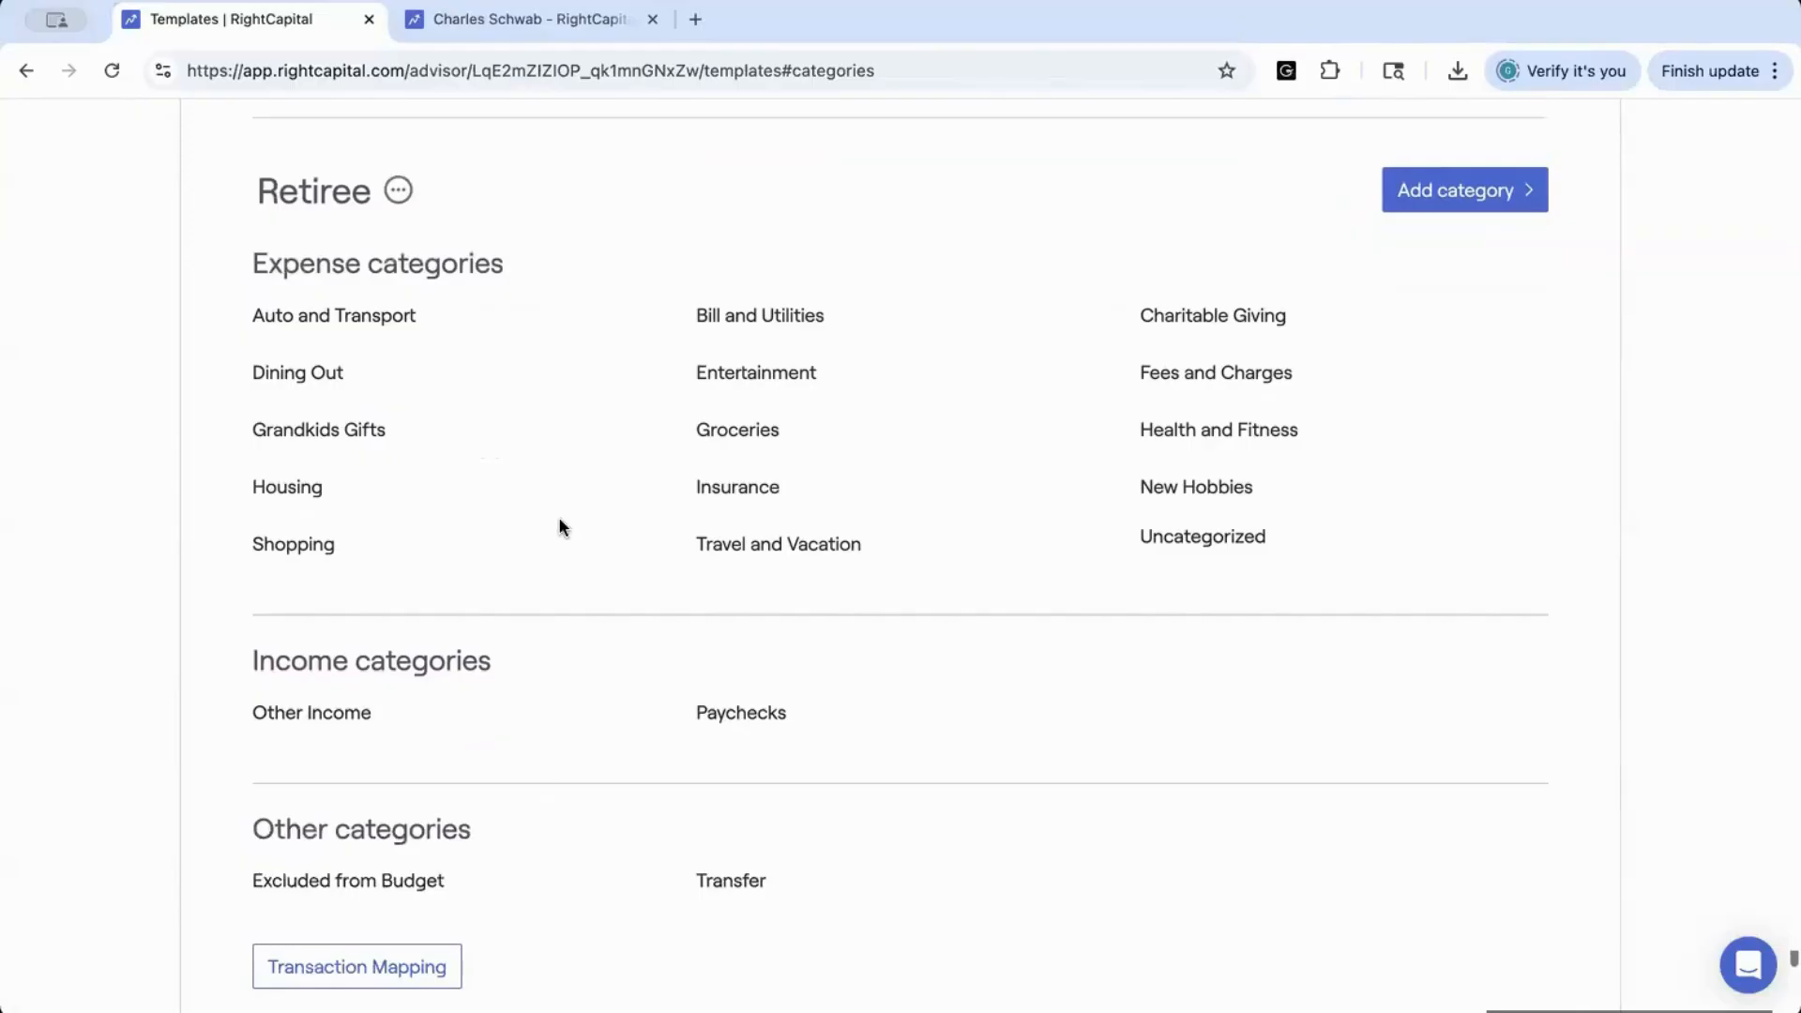
scroll(561, 528, up, 1)
scroll(561, 527, up, 2)
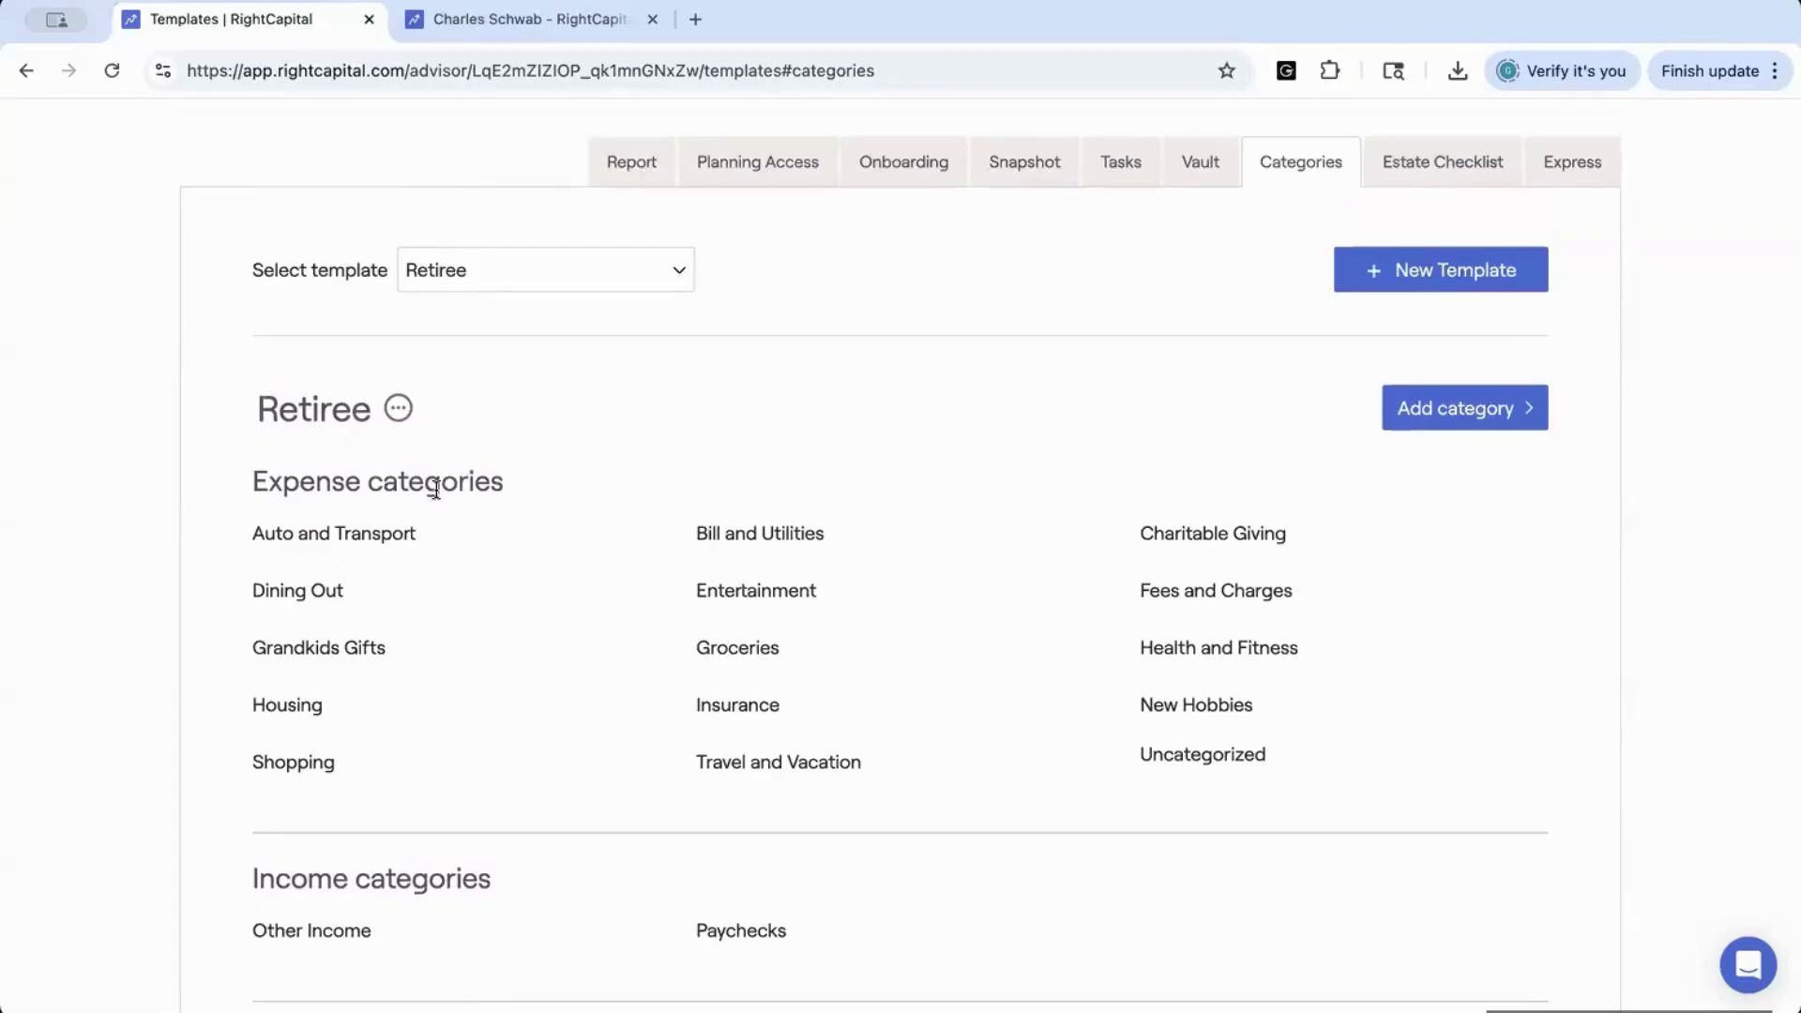
Add an expense category named Other Expense to the Retiree template
click(1434, 402)
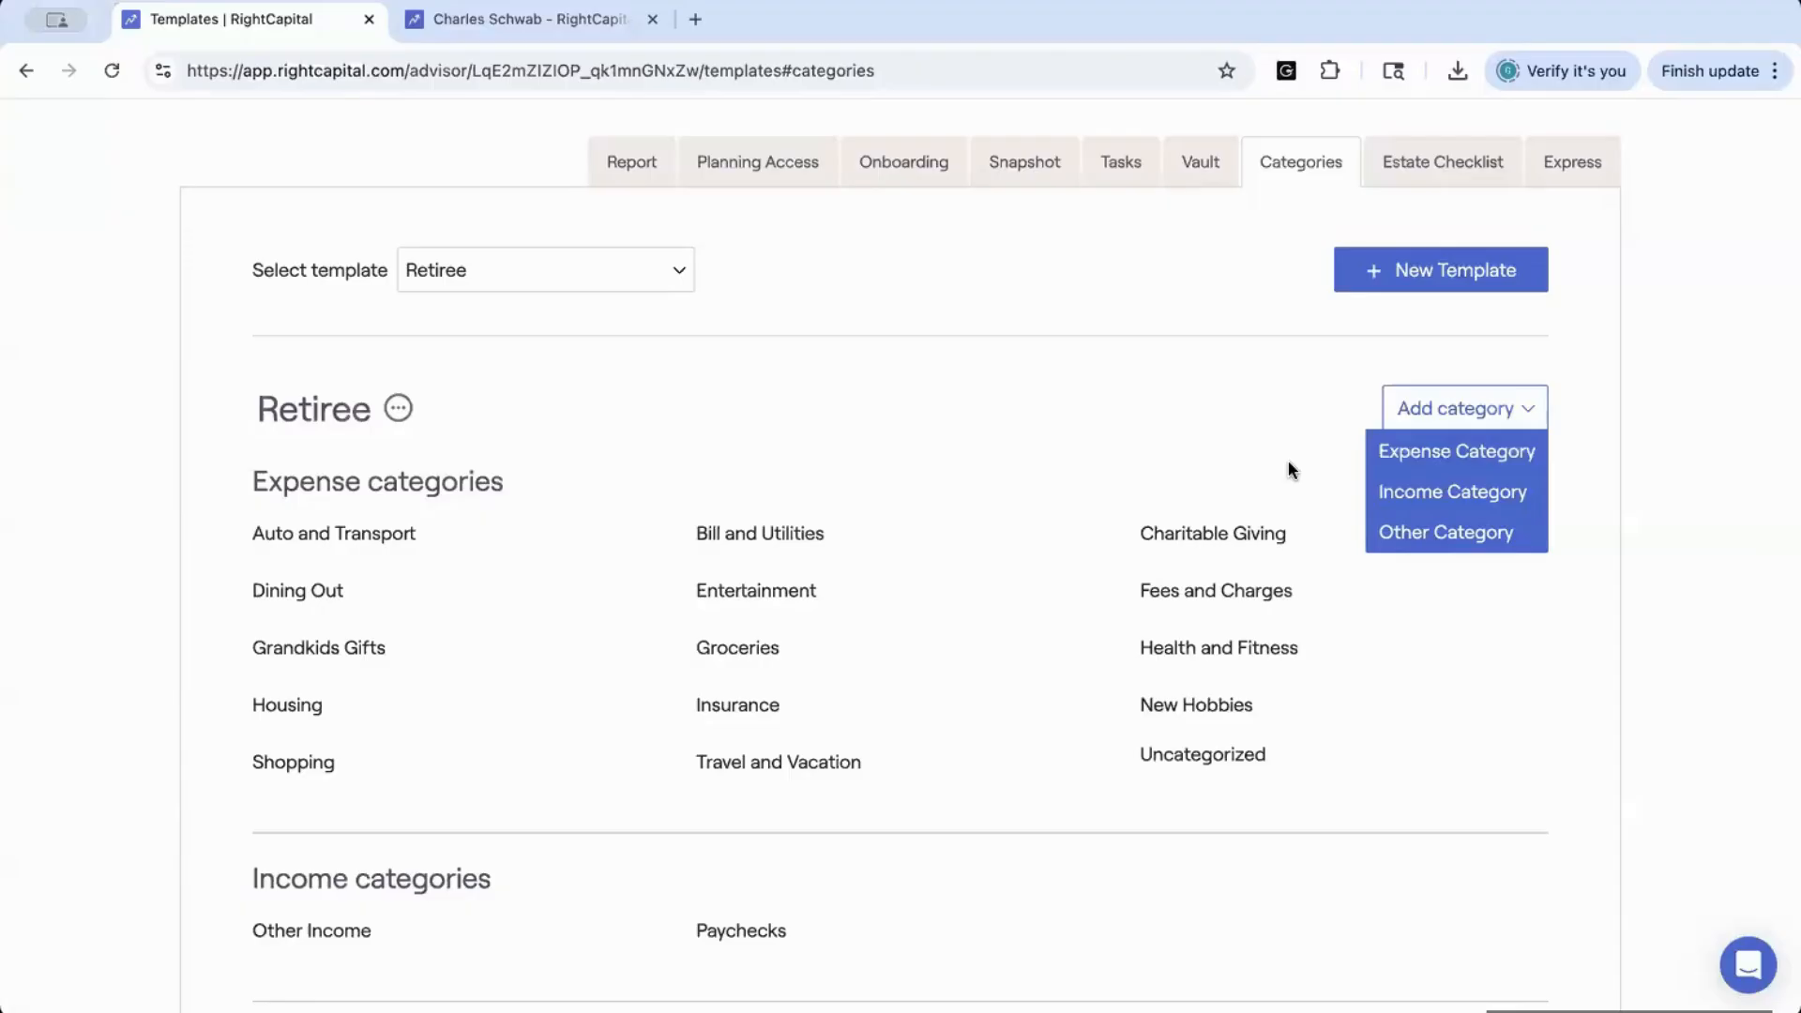
click(1387, 456)
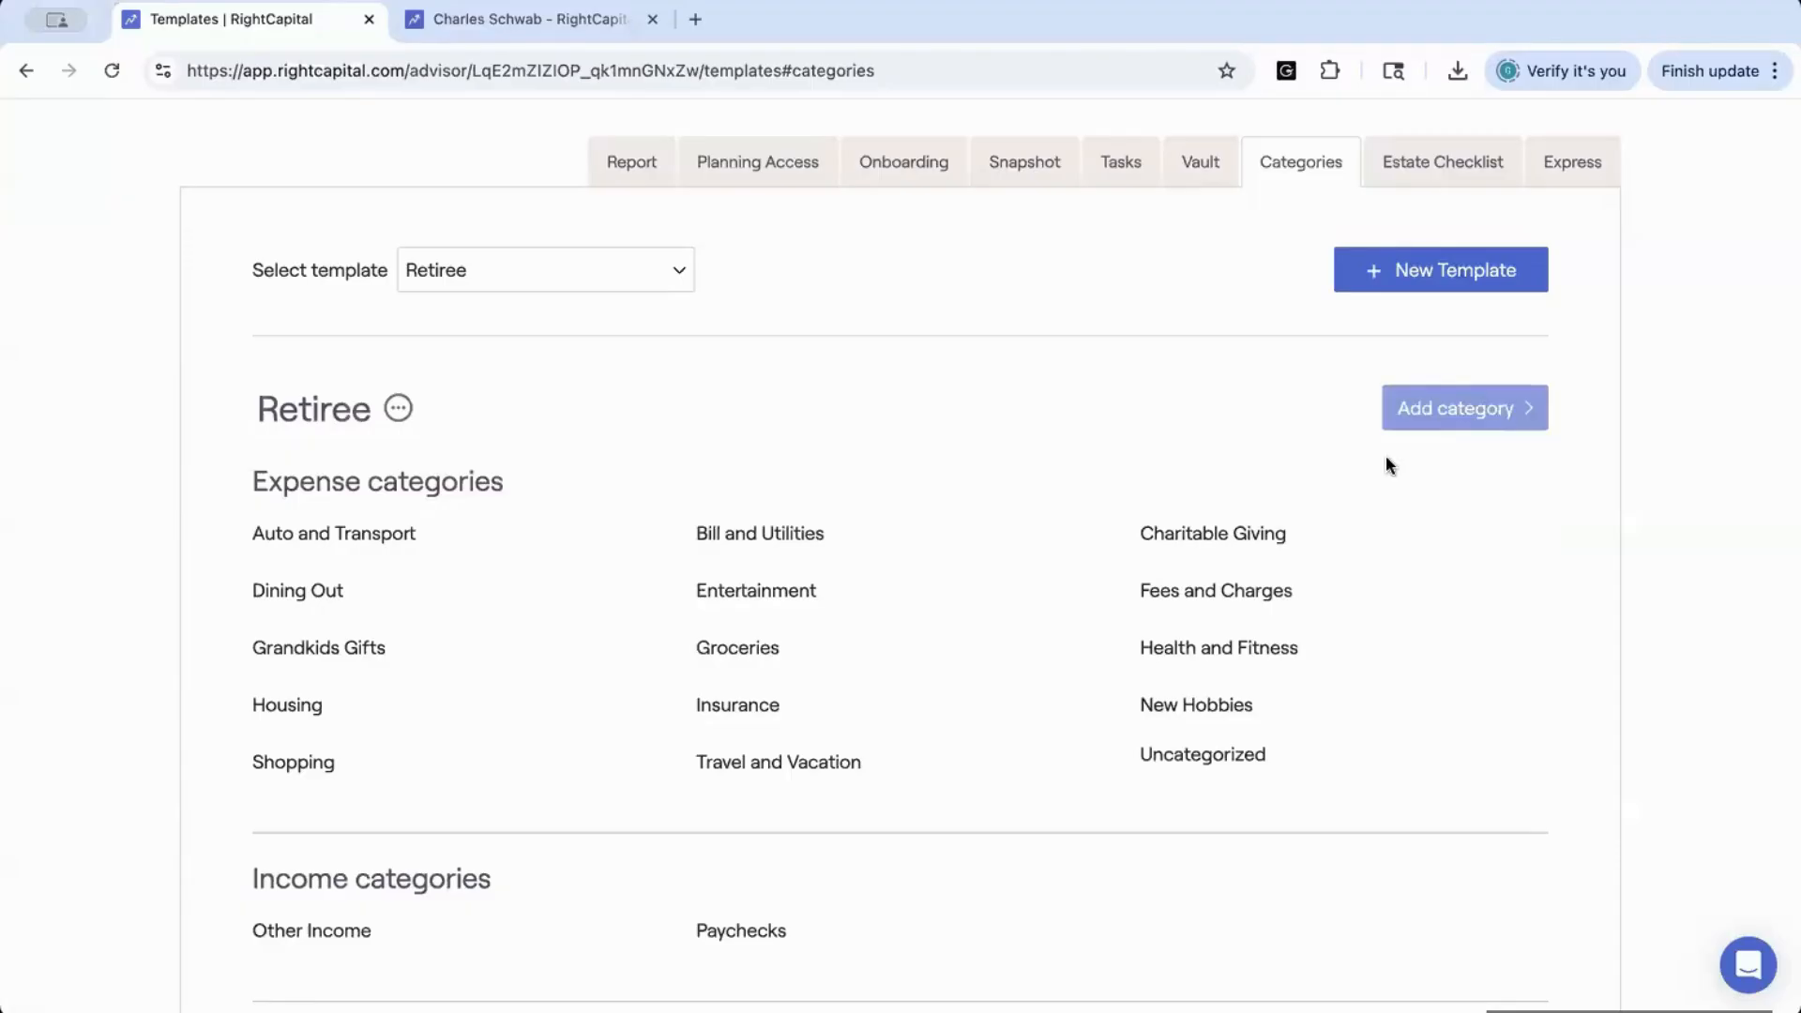
key(ctrl+a)
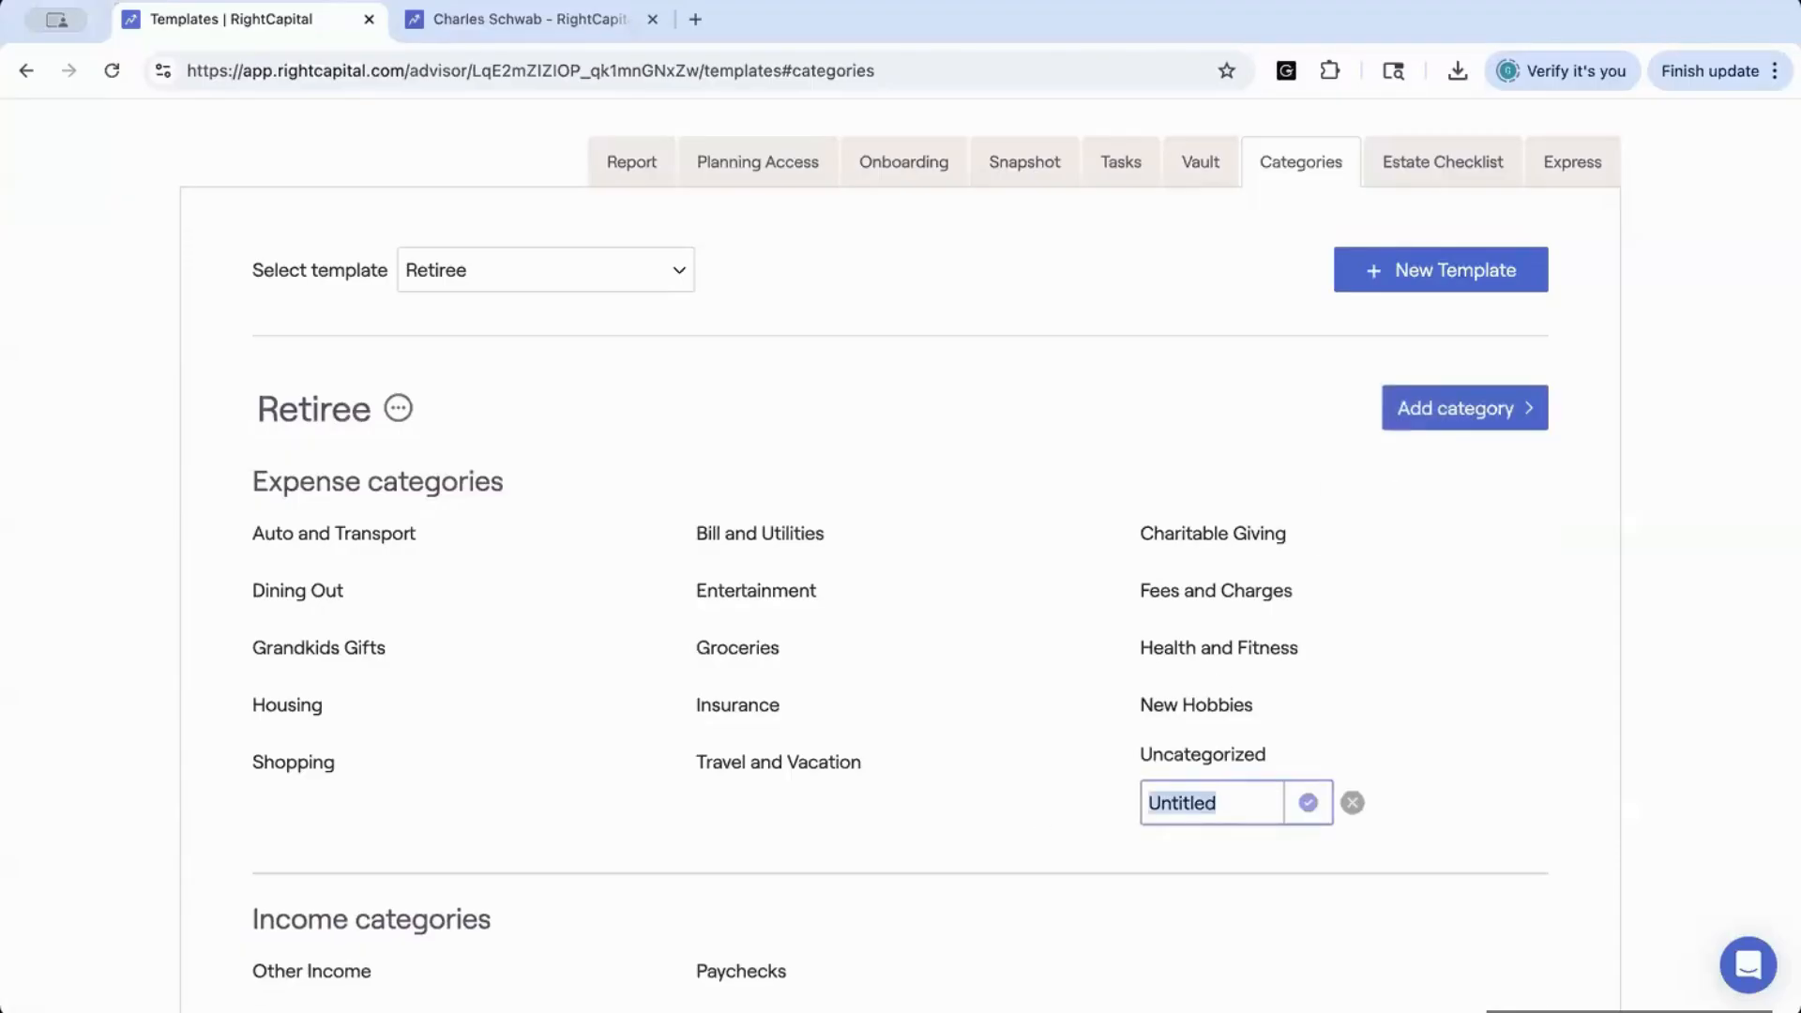
text(Othe)
key(Down)
key(Return)
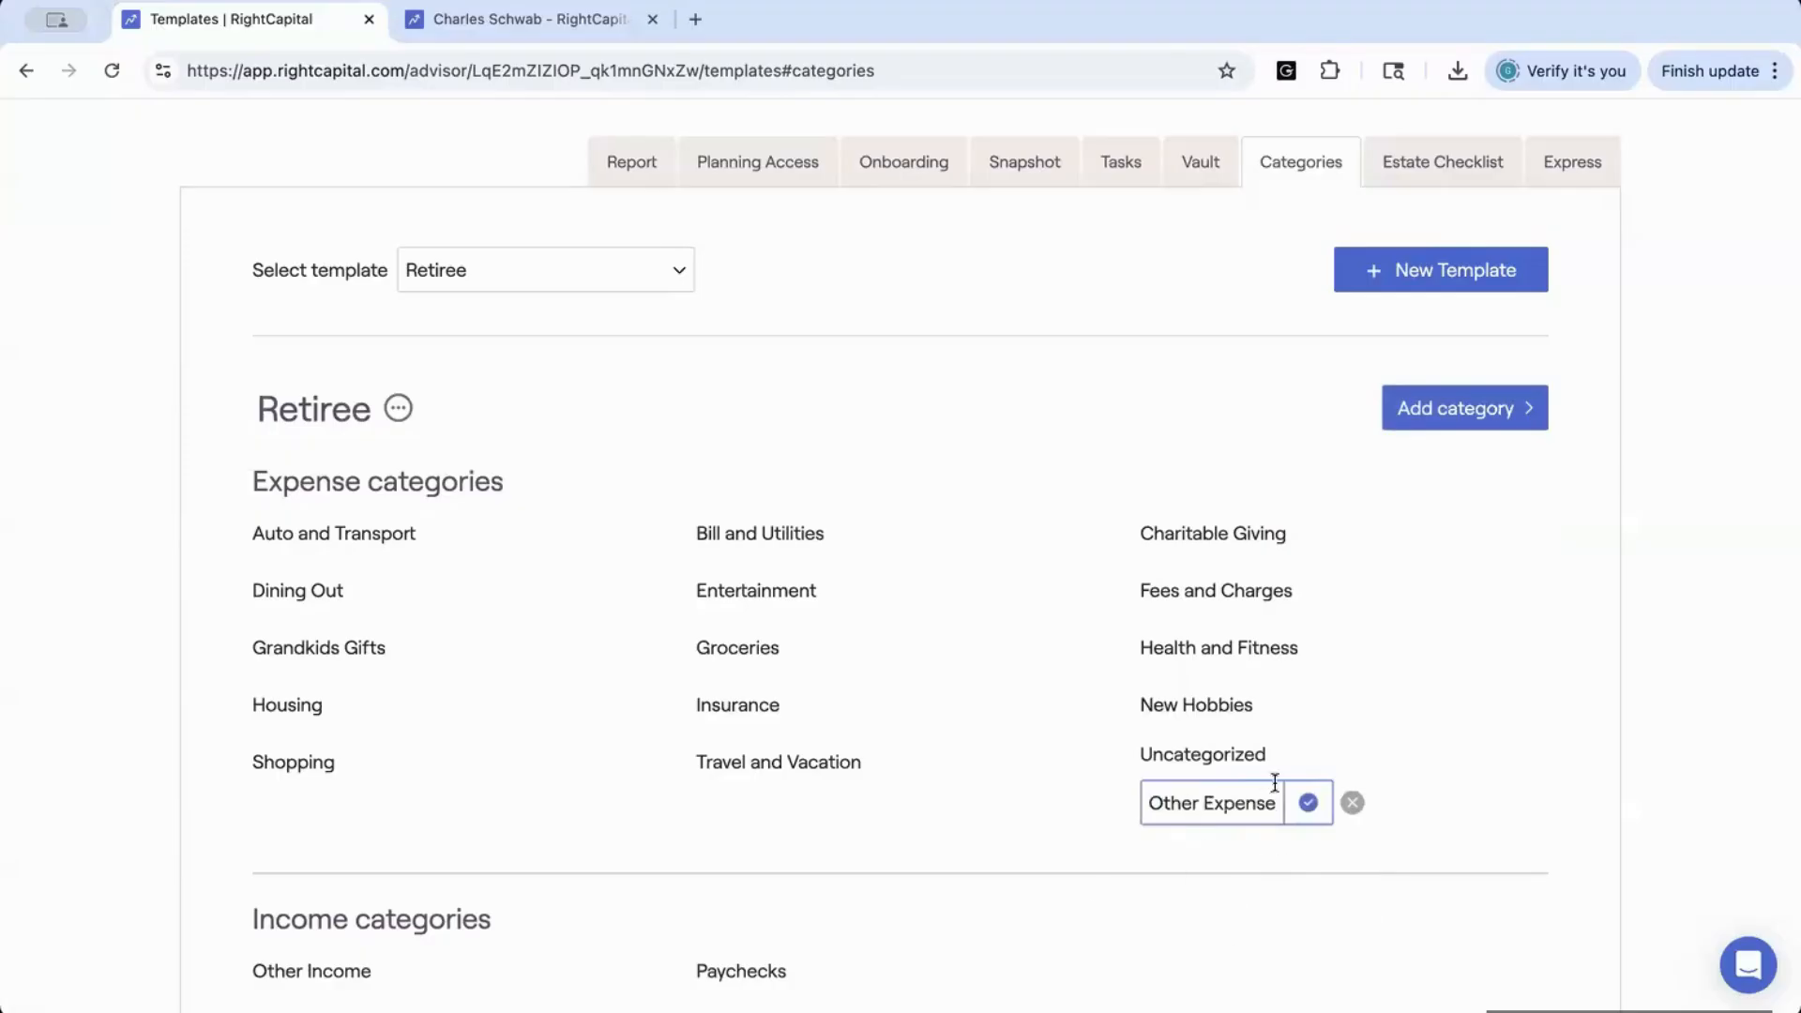
click(1304, 800)
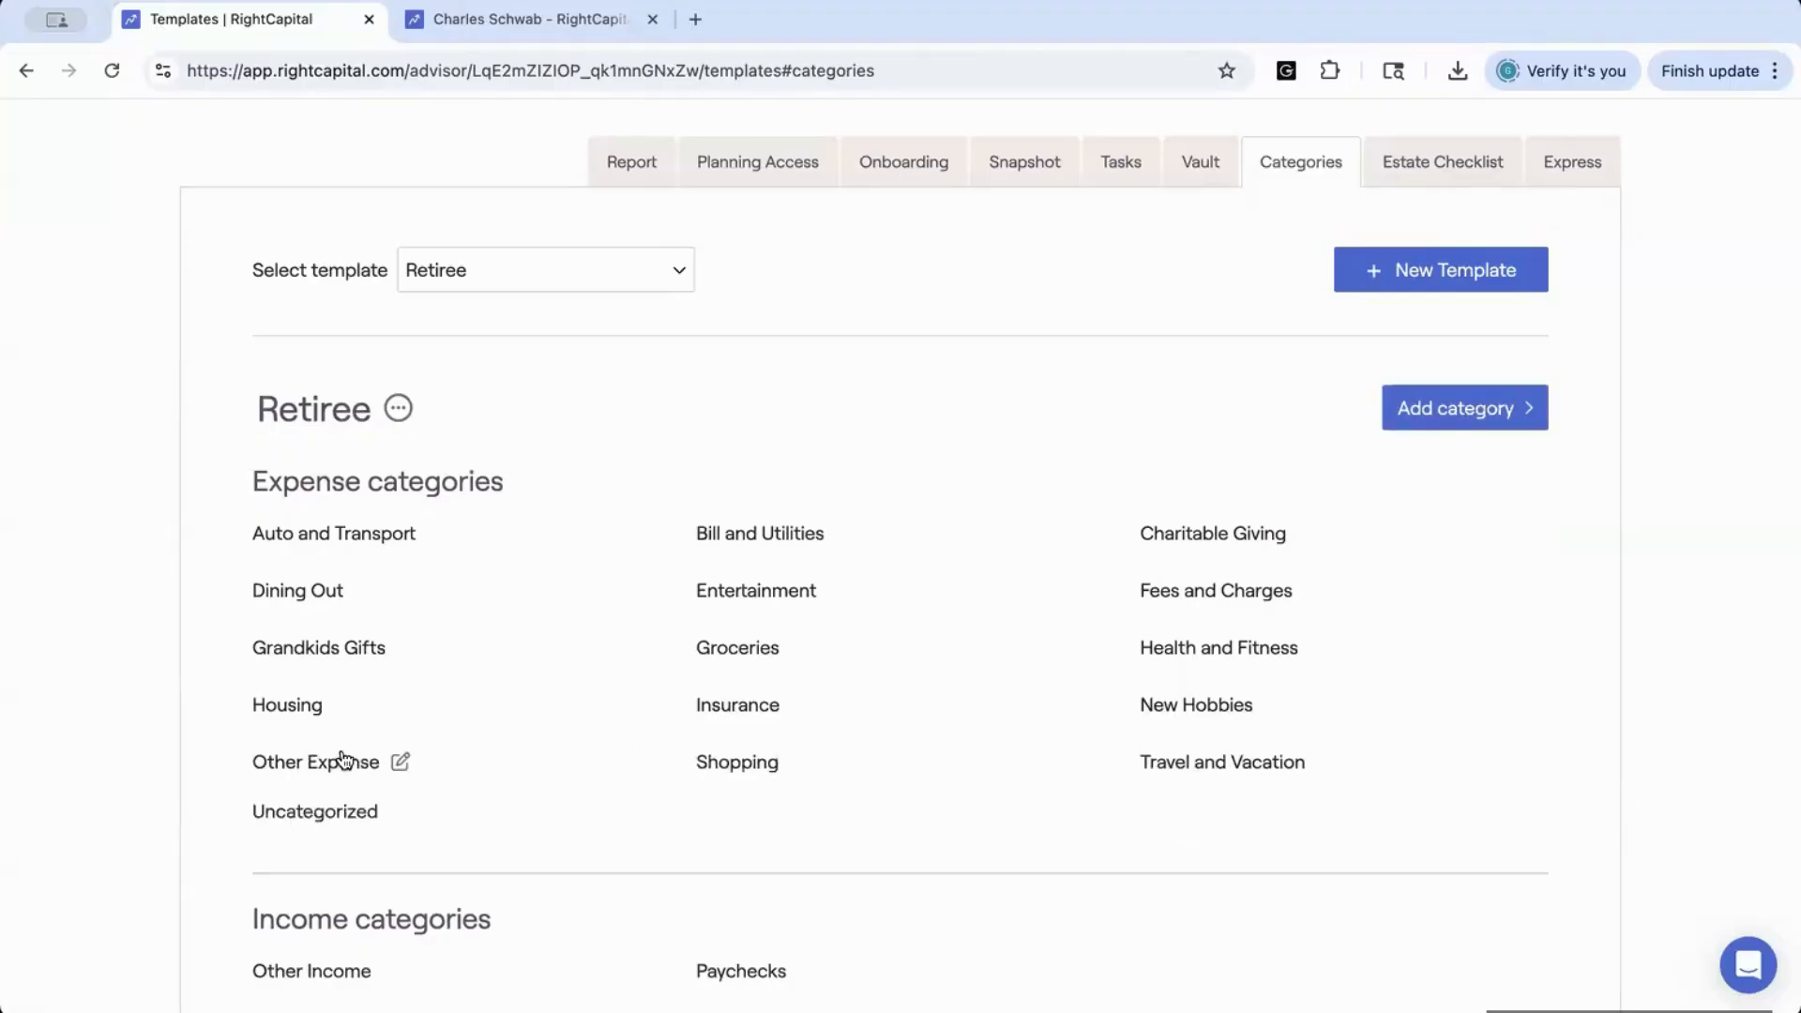
scroll(1299, 506, down, 2)
scroll(1302, 509, up, 1)
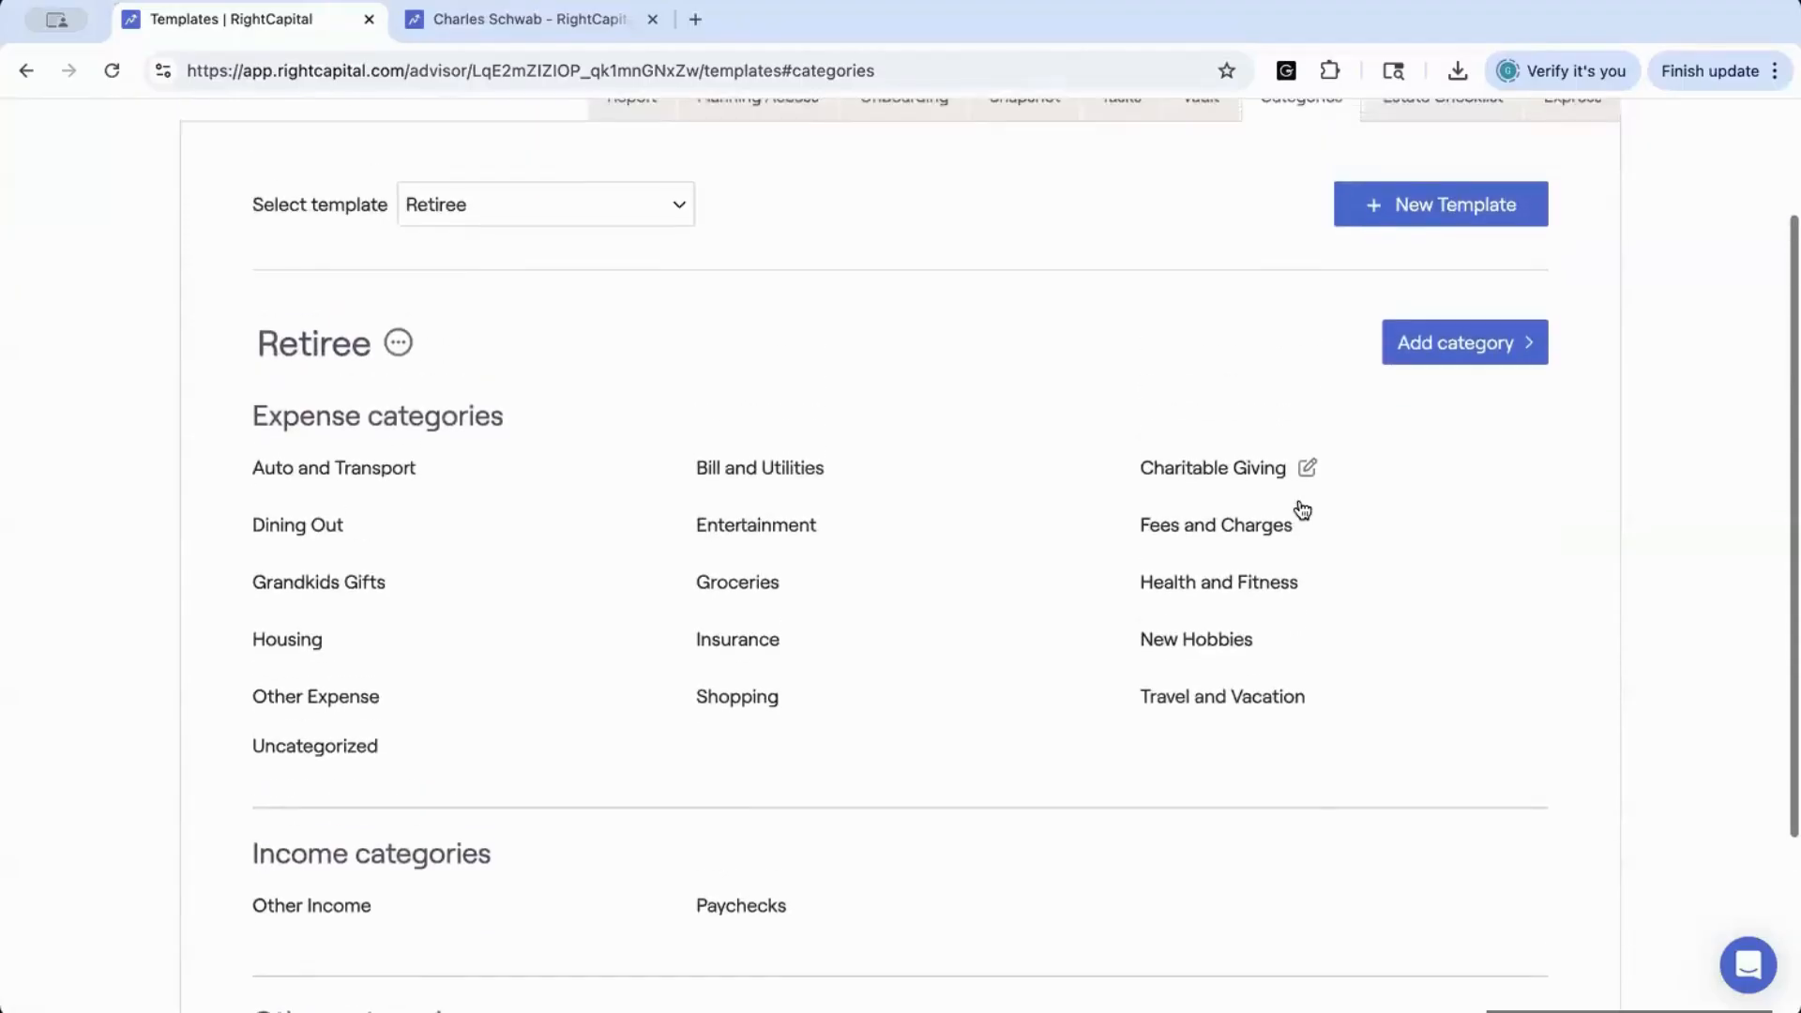
scroll(1302, 510, down, 2)
scroll(1302, 543, up, 1)
scroll(1302, 543, up, 1)
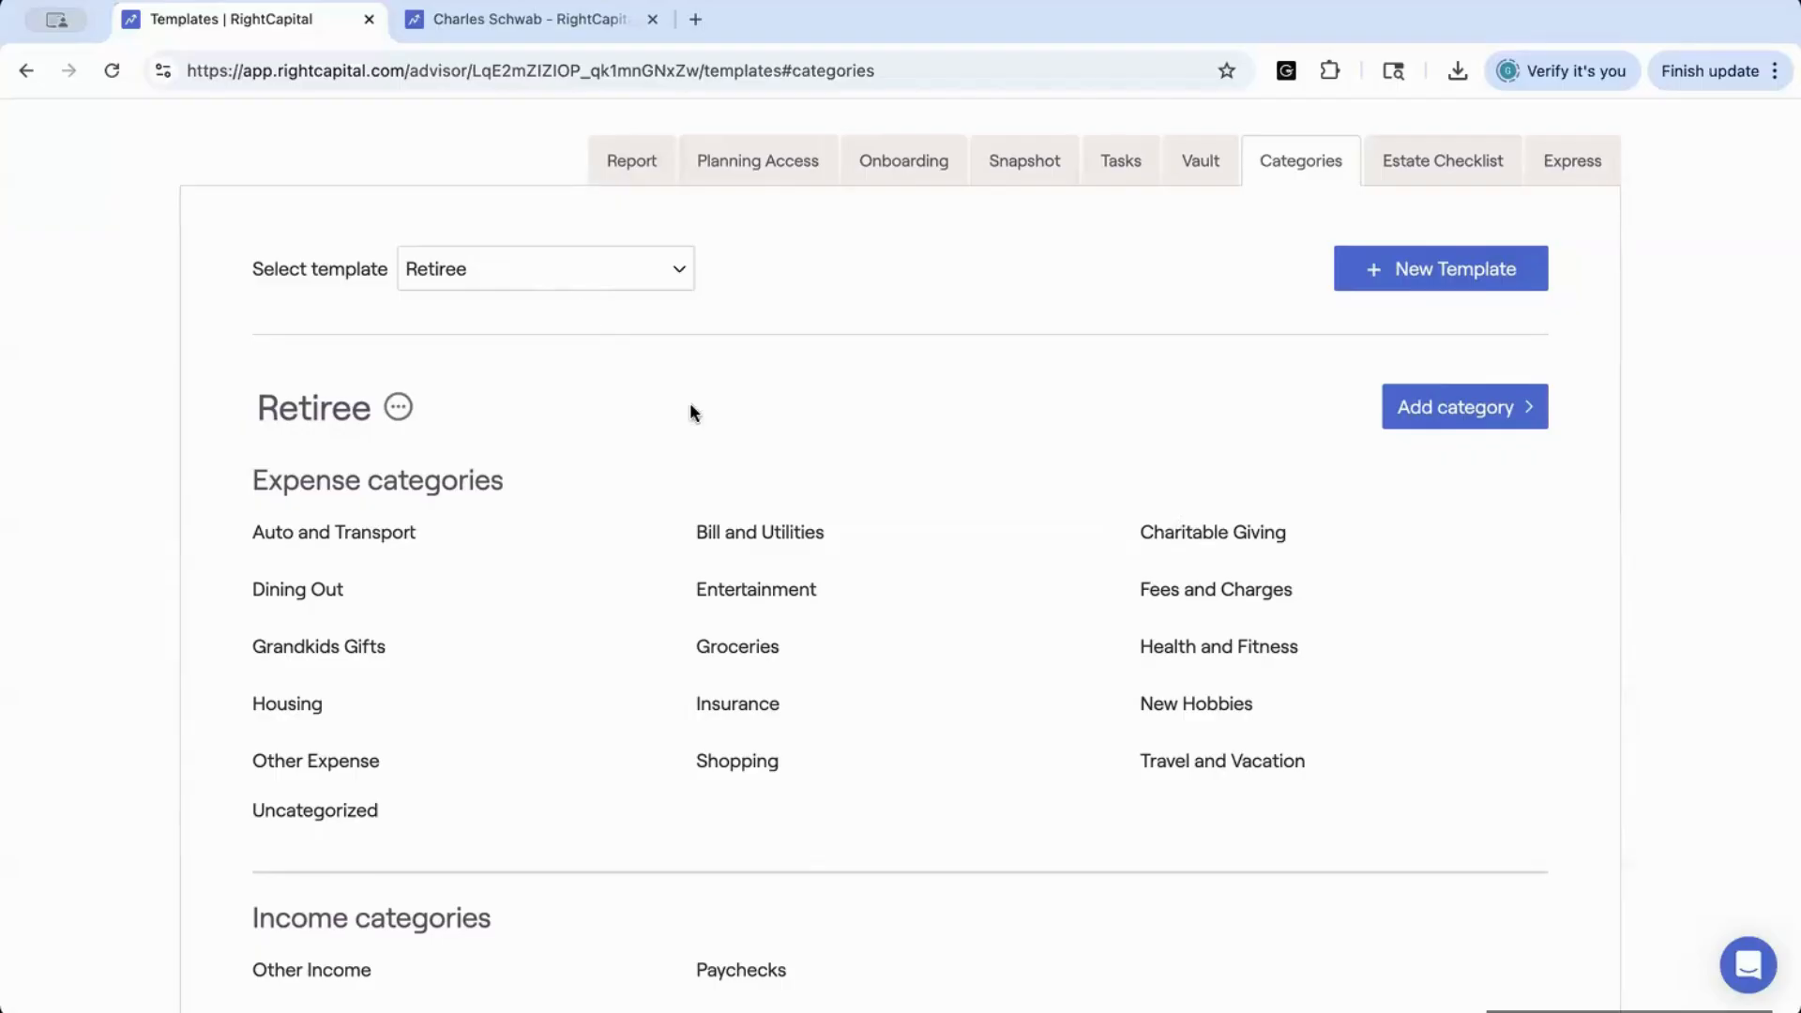
Create a new Estate Checklist template, then look over the form for adding a new section and cancel it
click(1419, 170)
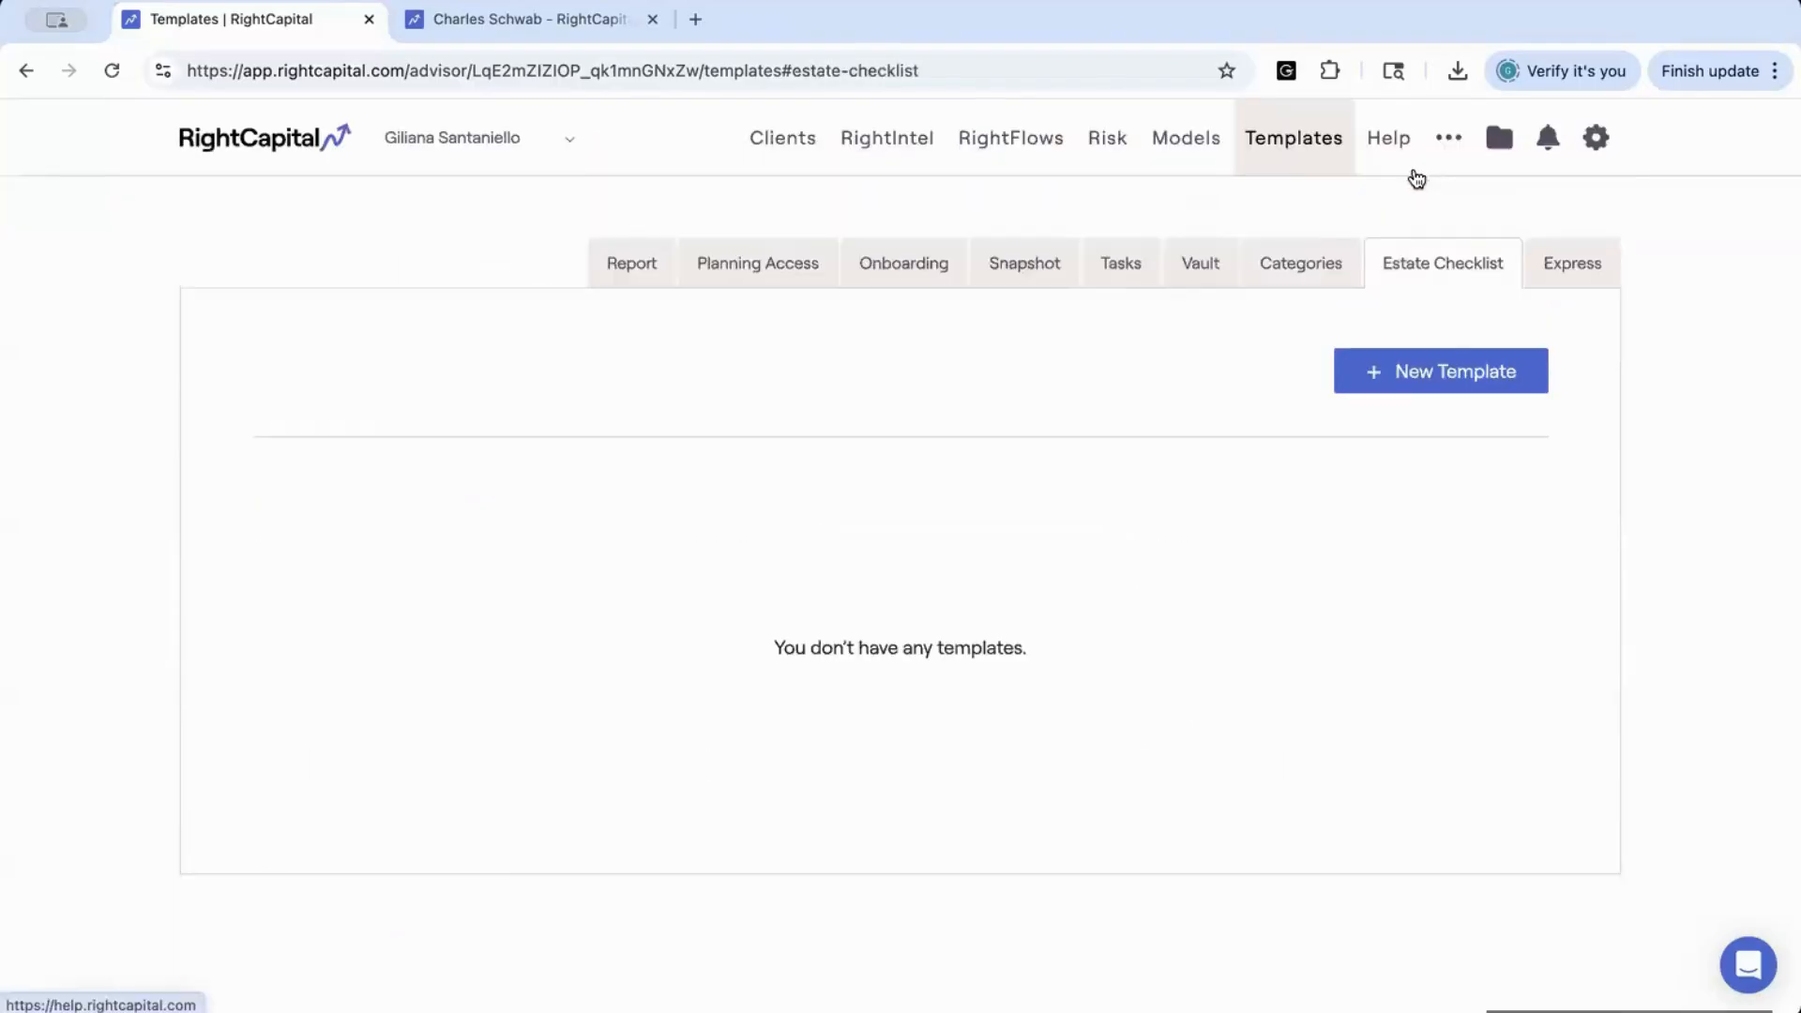
click(1404, 375)
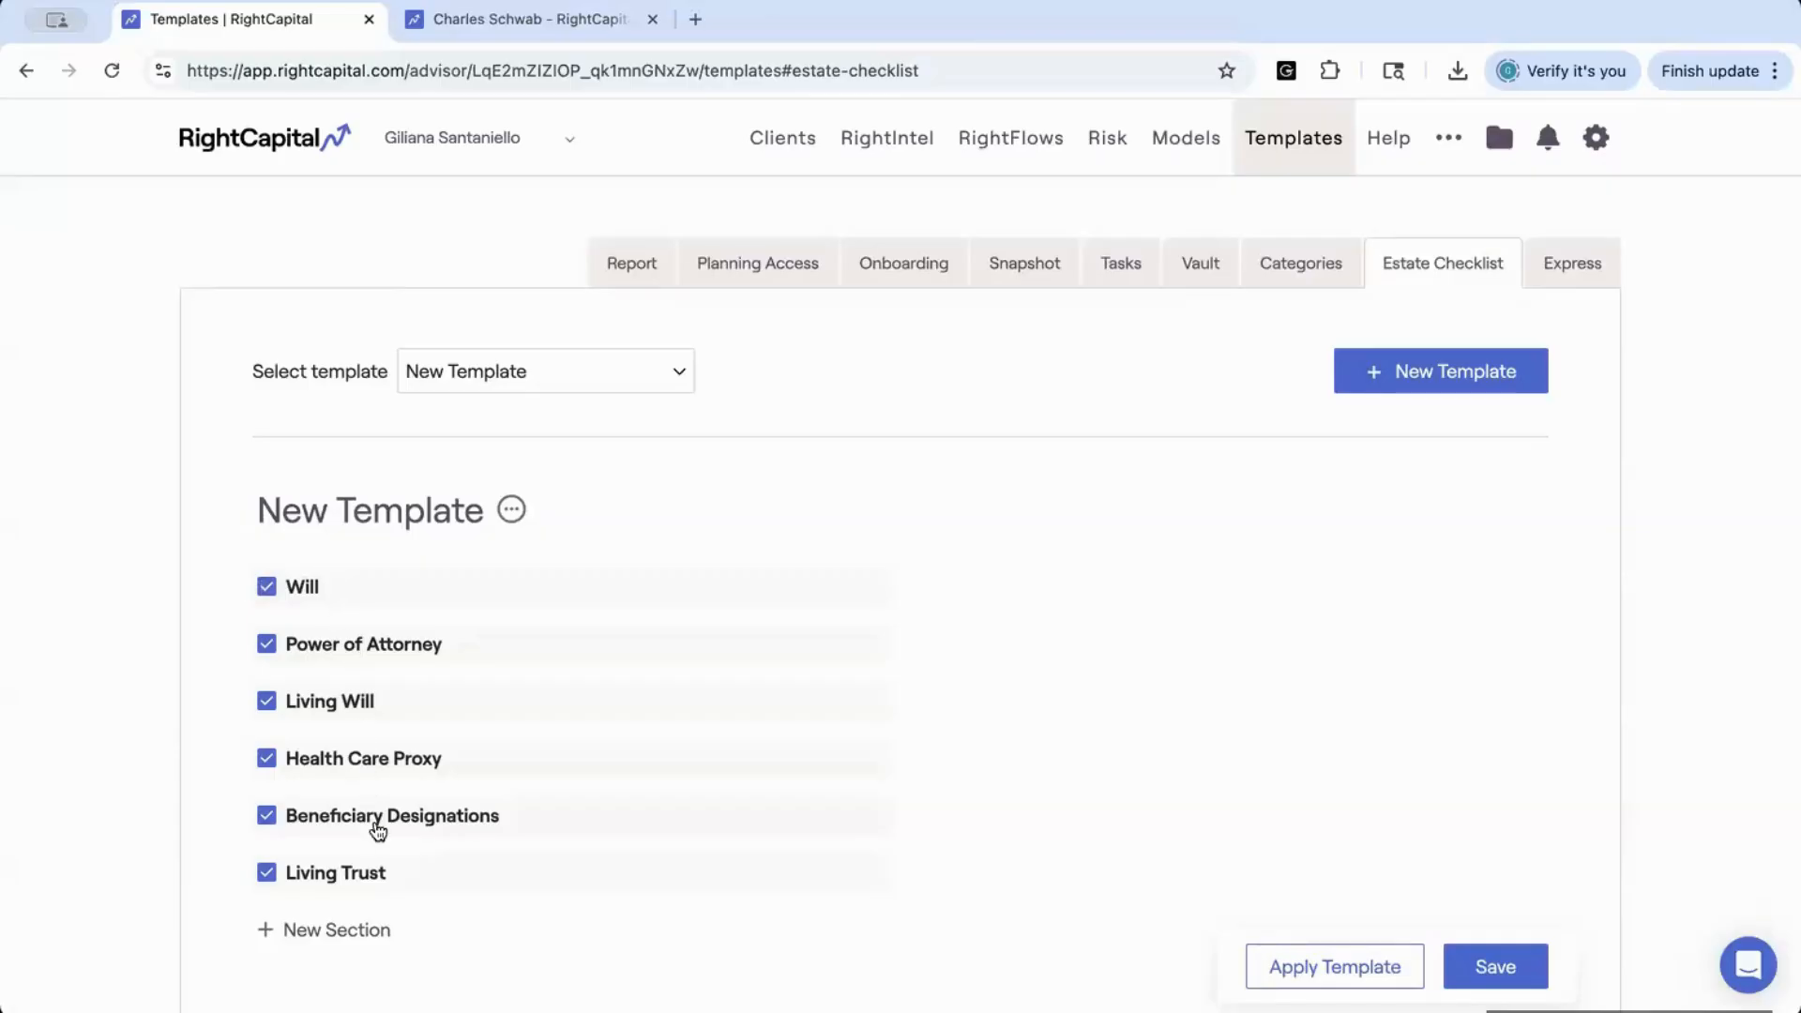
click(273, 928)
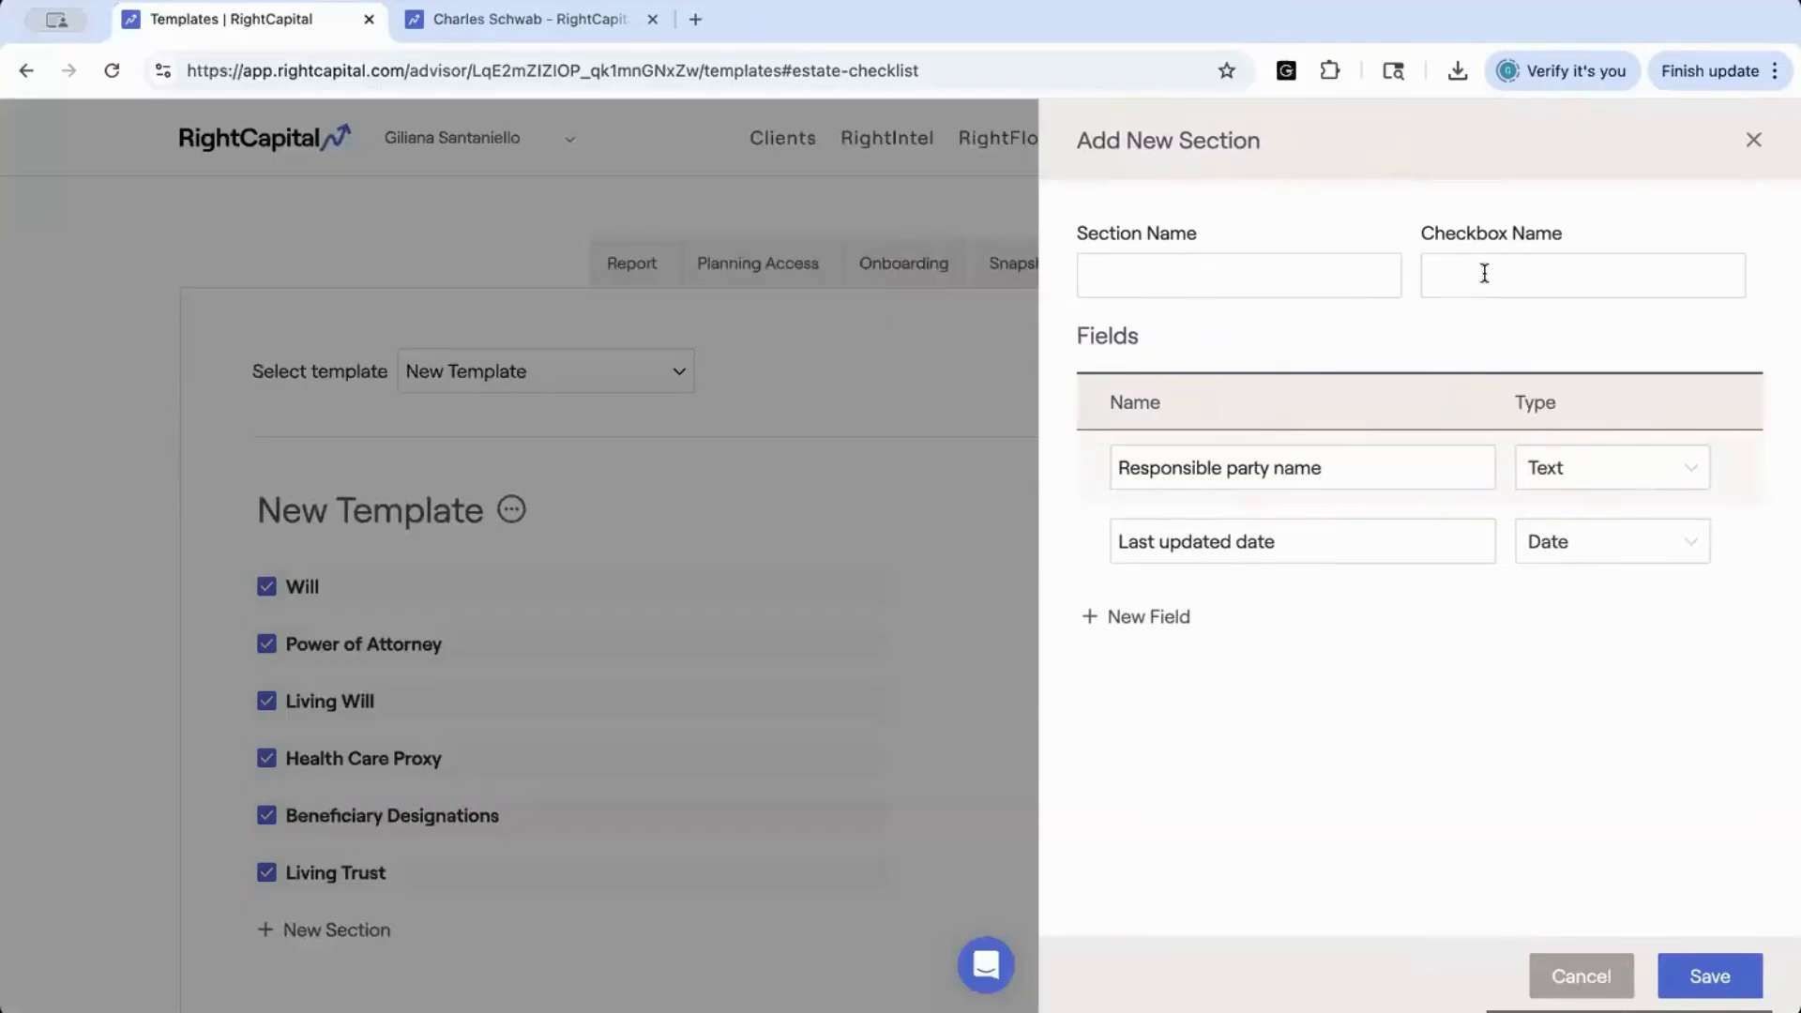
click(1580, 976)
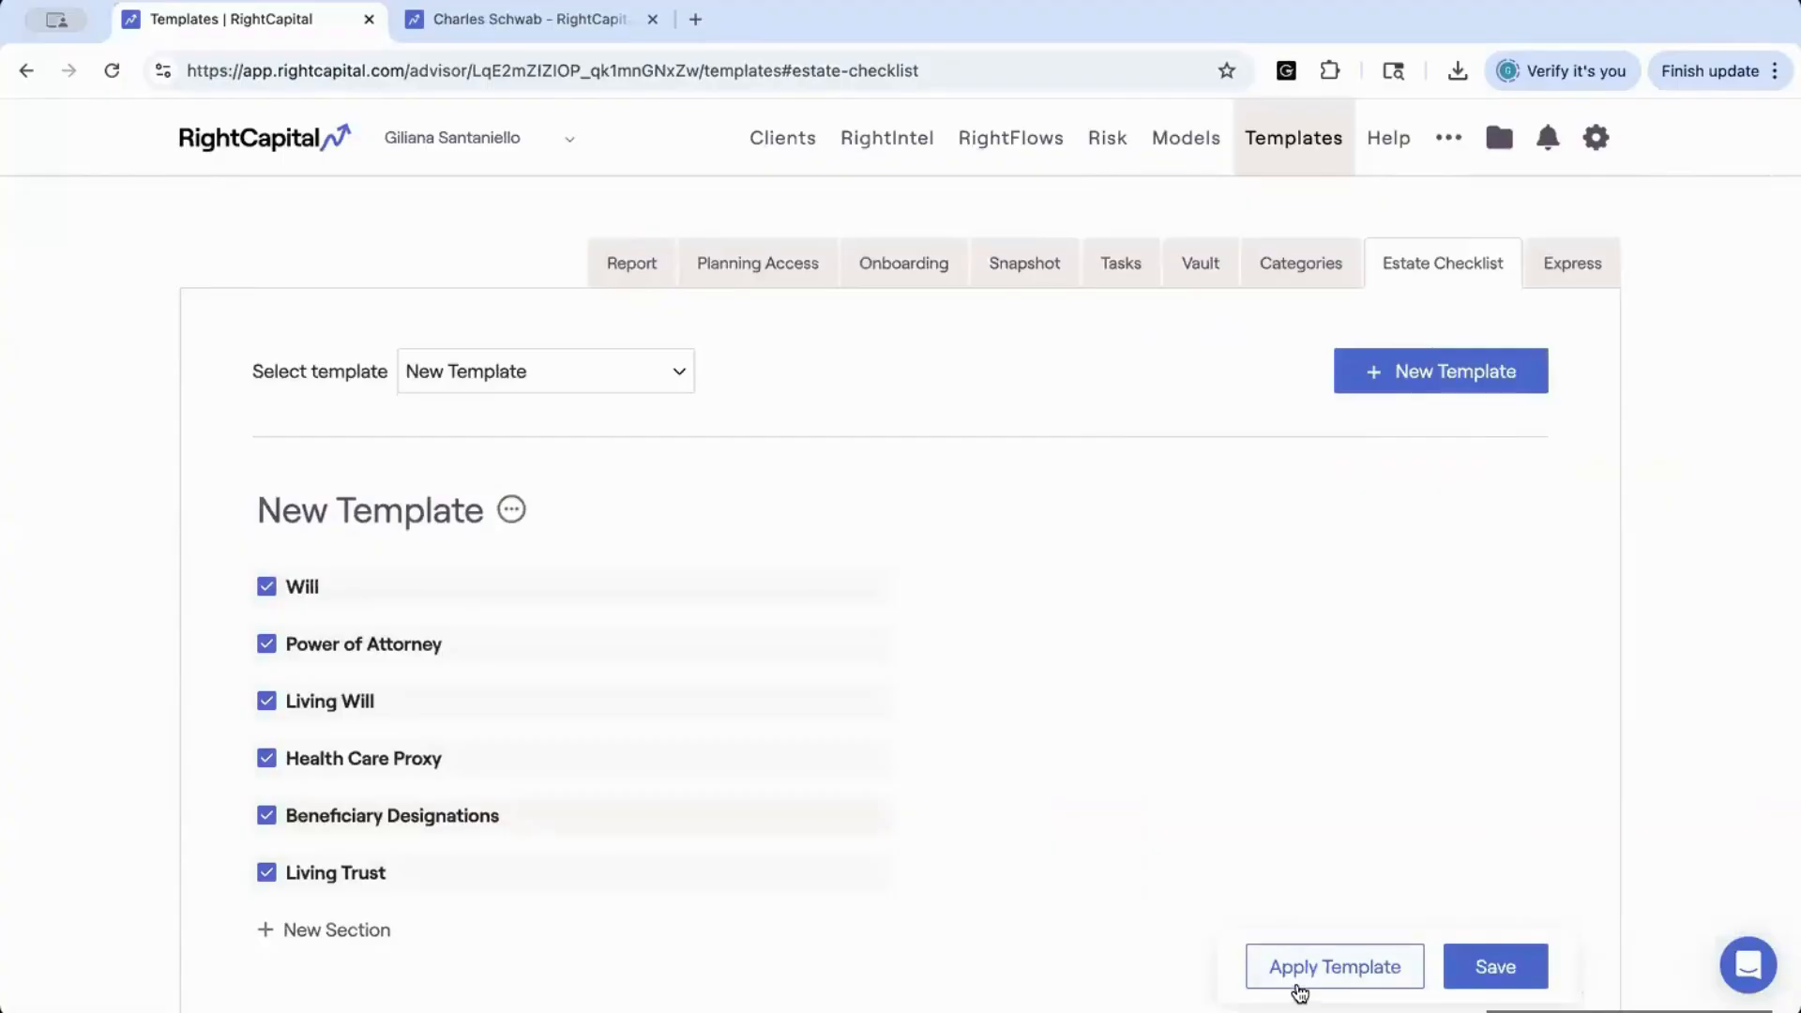
Look over the form for applying the new Estate Checklist template, cancel it, and view the Basic Template among the Express templates
click(1297, 978)
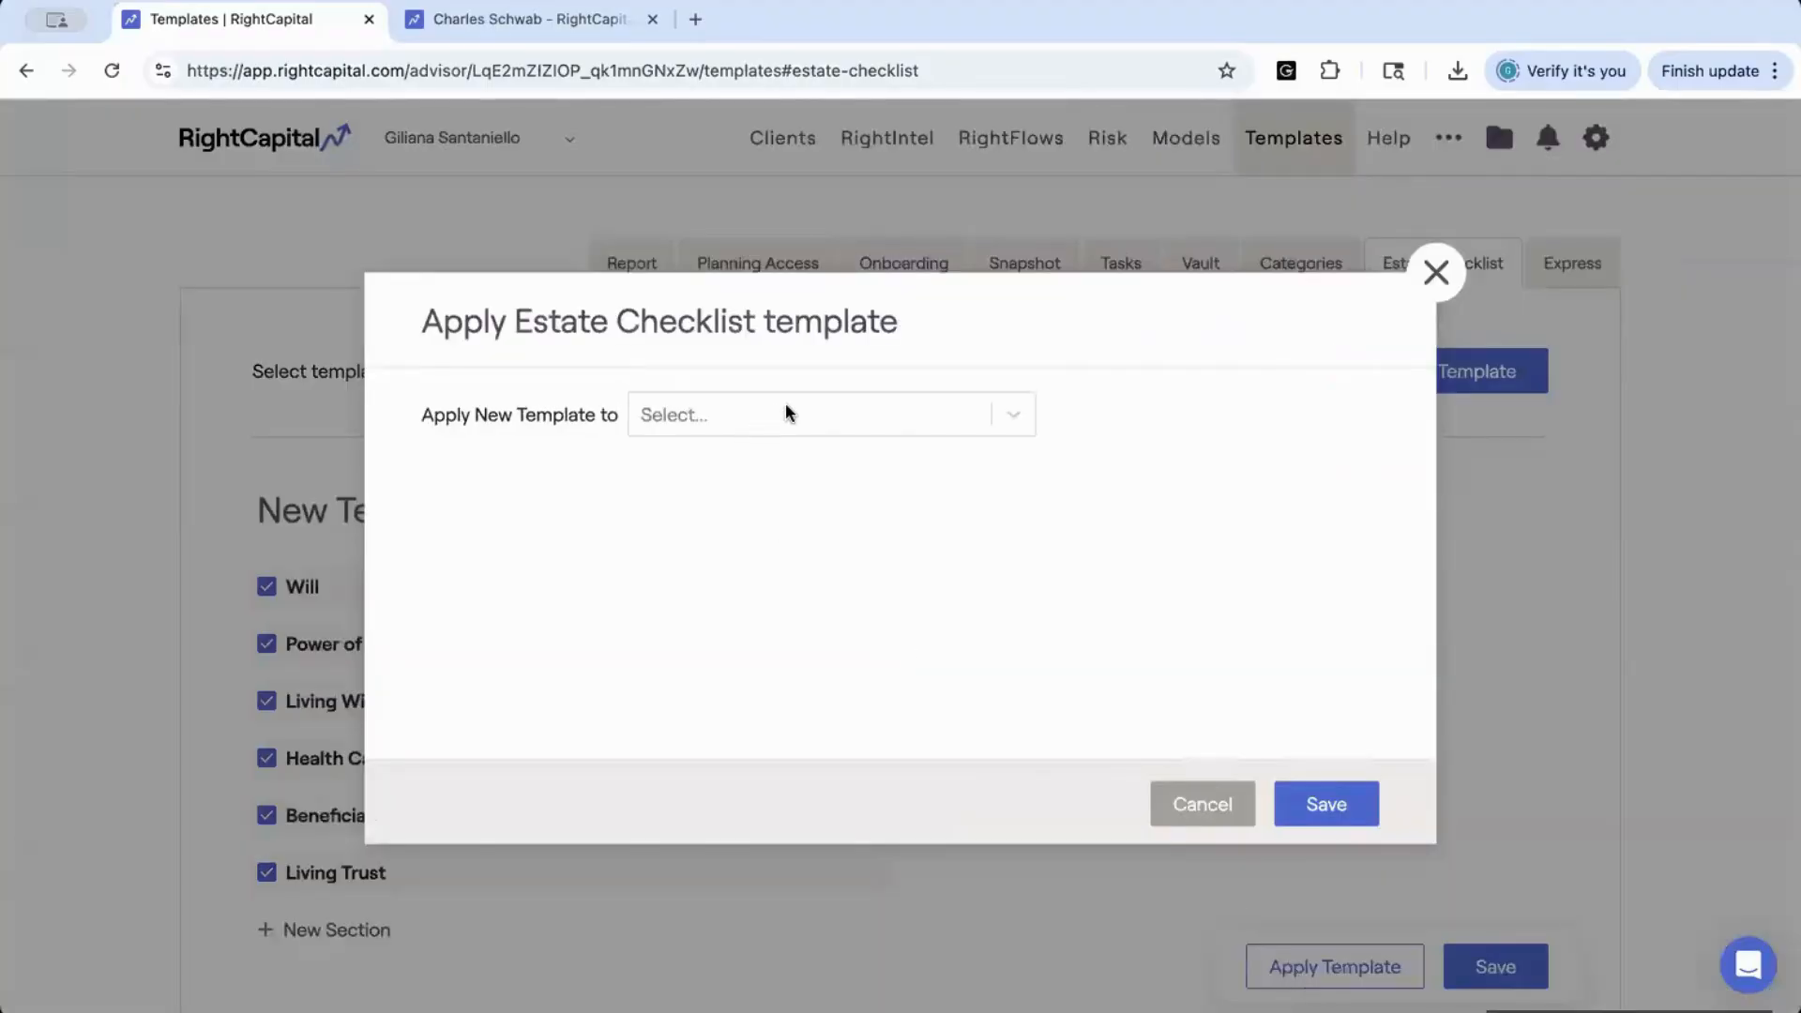
click(1193, 802)
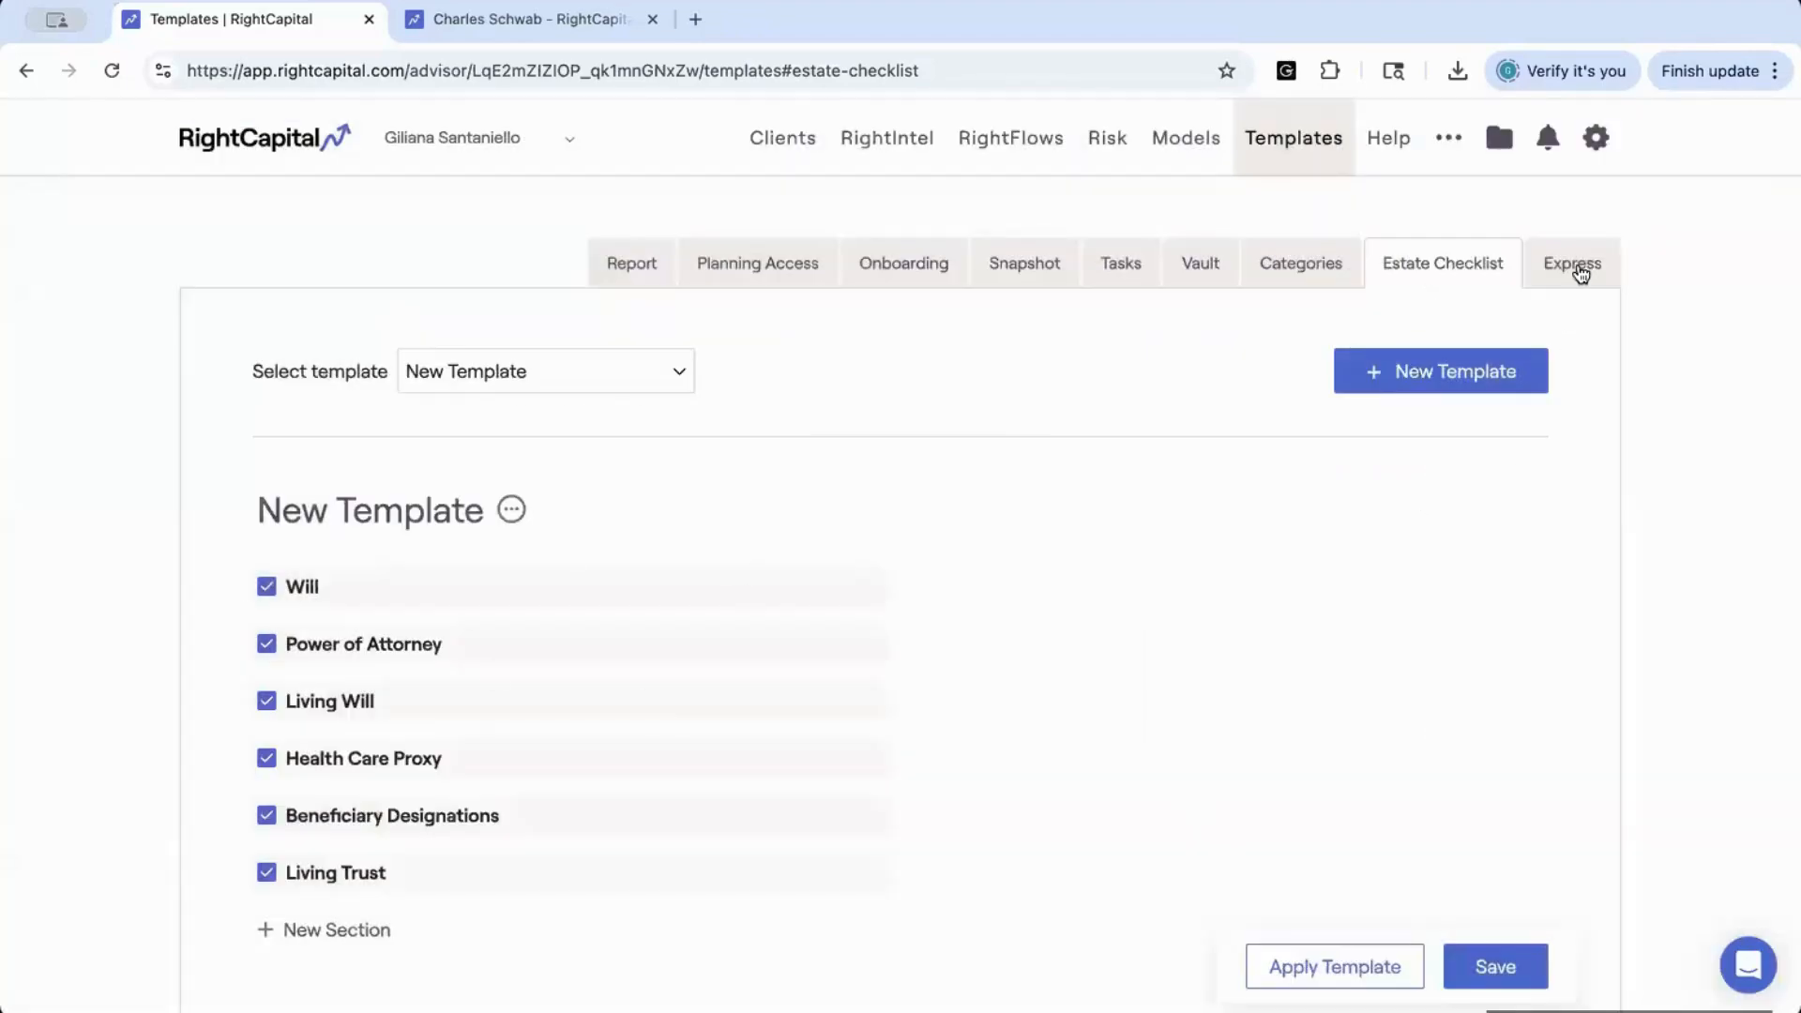
click(1576, 270)
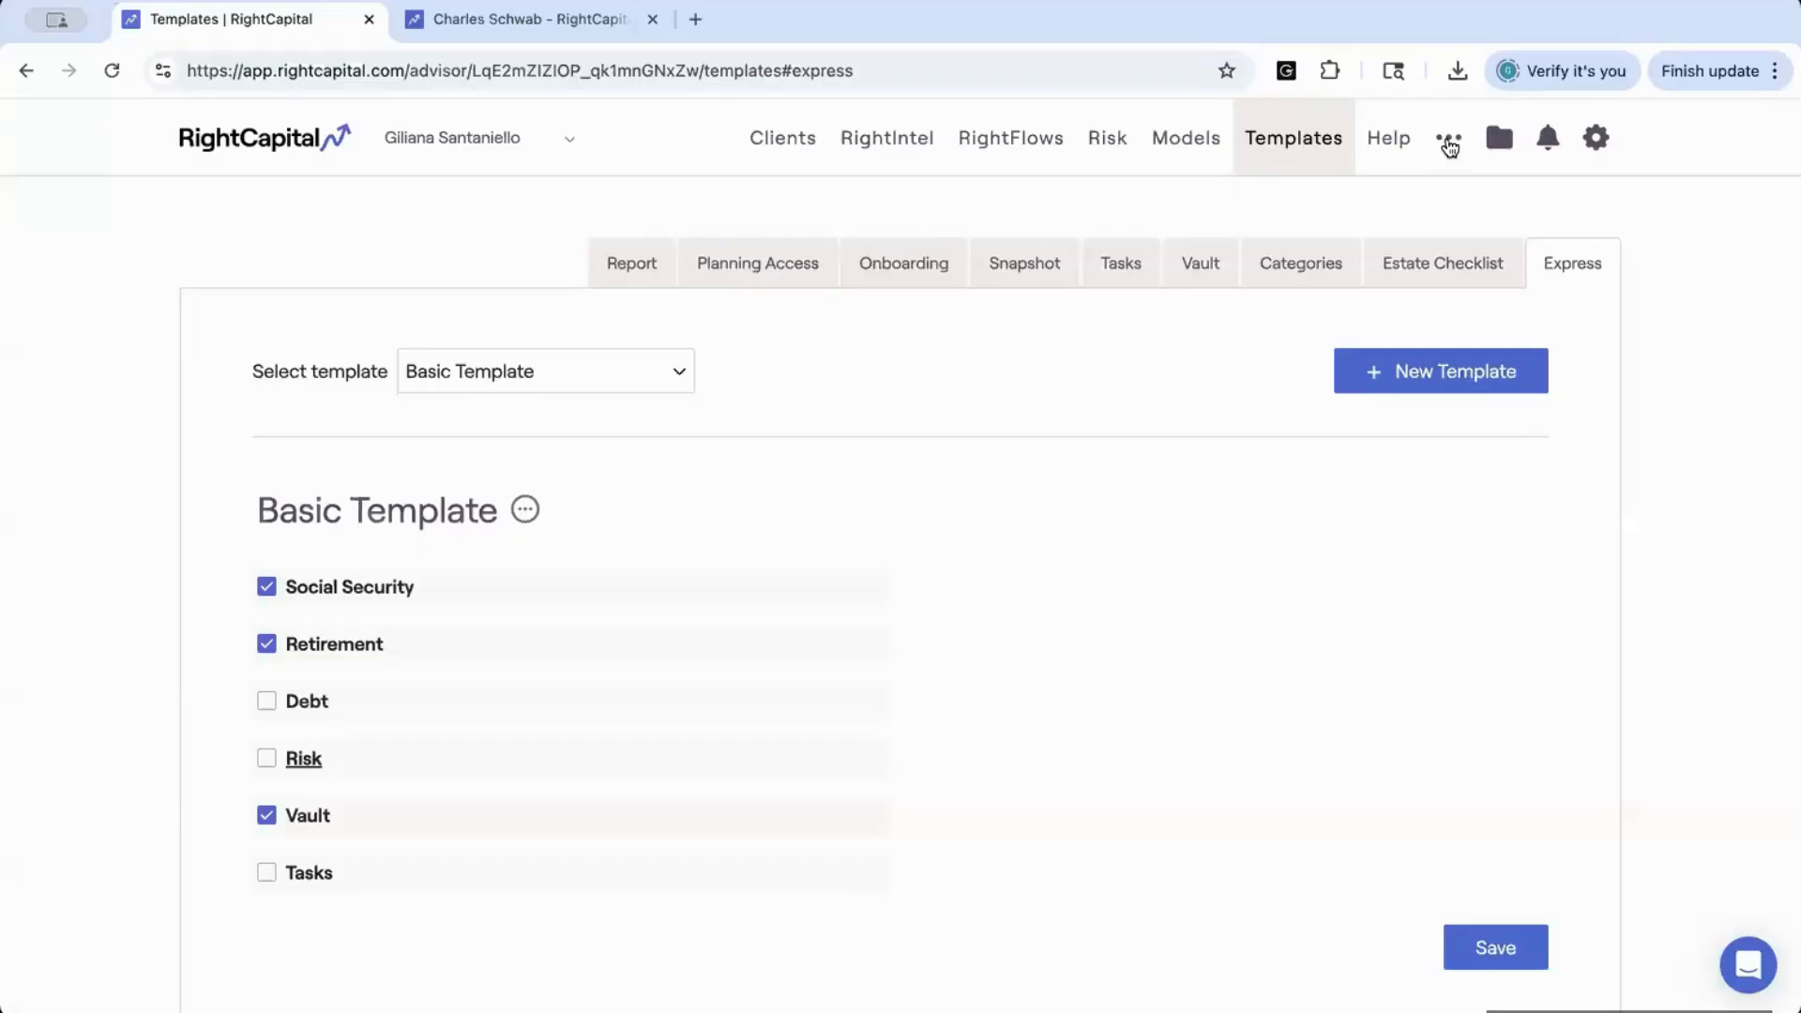
In the client group settings, review the default templates for Existing Clients, including the Default Planning Access options, and save them with RC default kept
click(1449, 143)
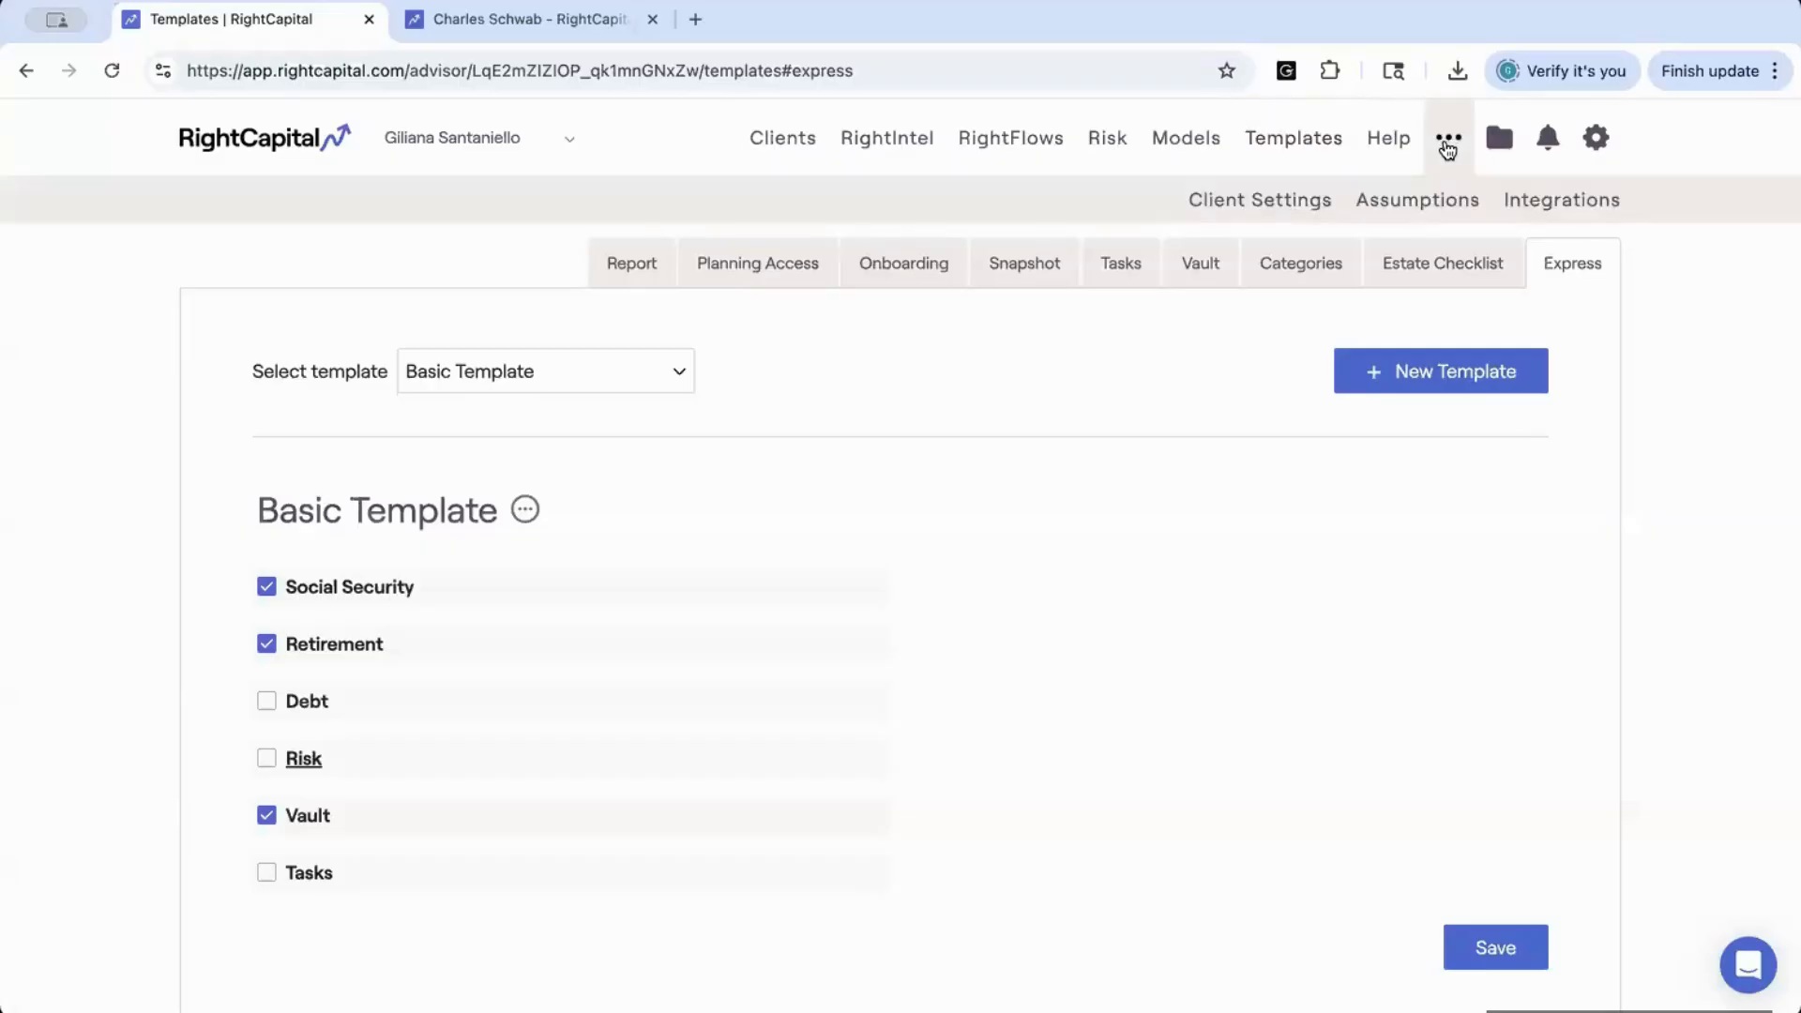
click(1253, 205)
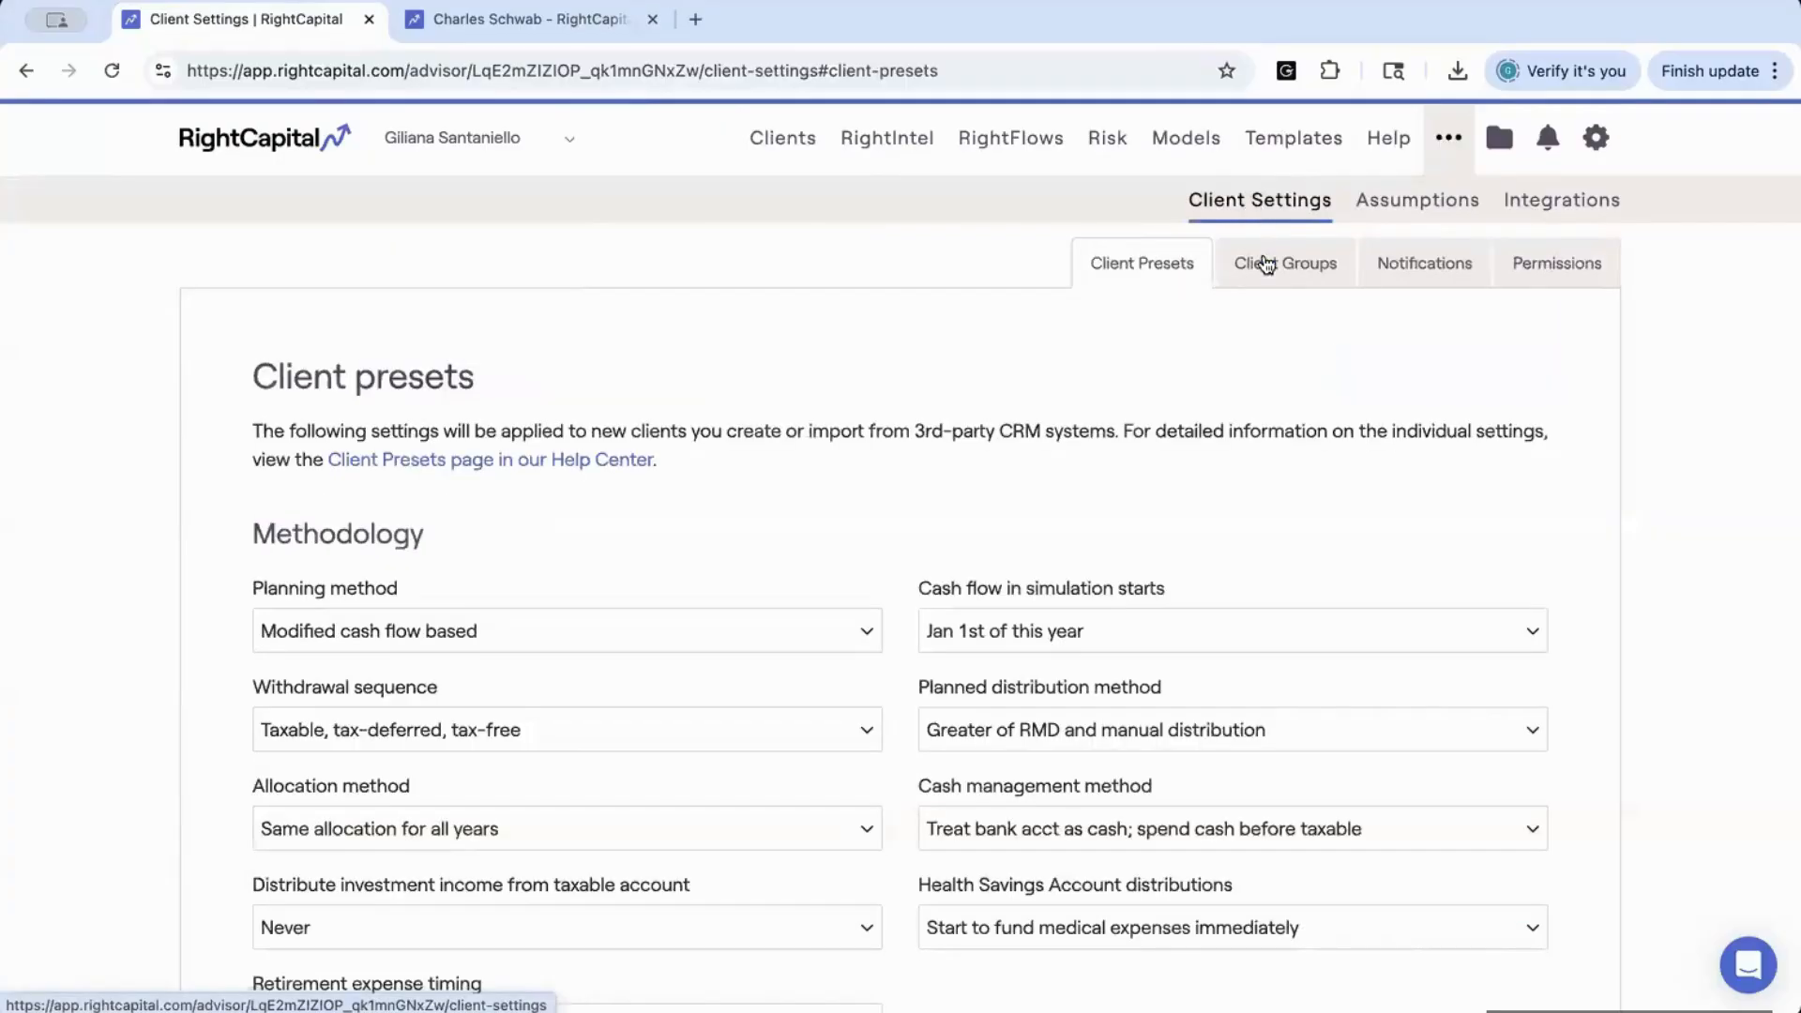
click(1268, 264)
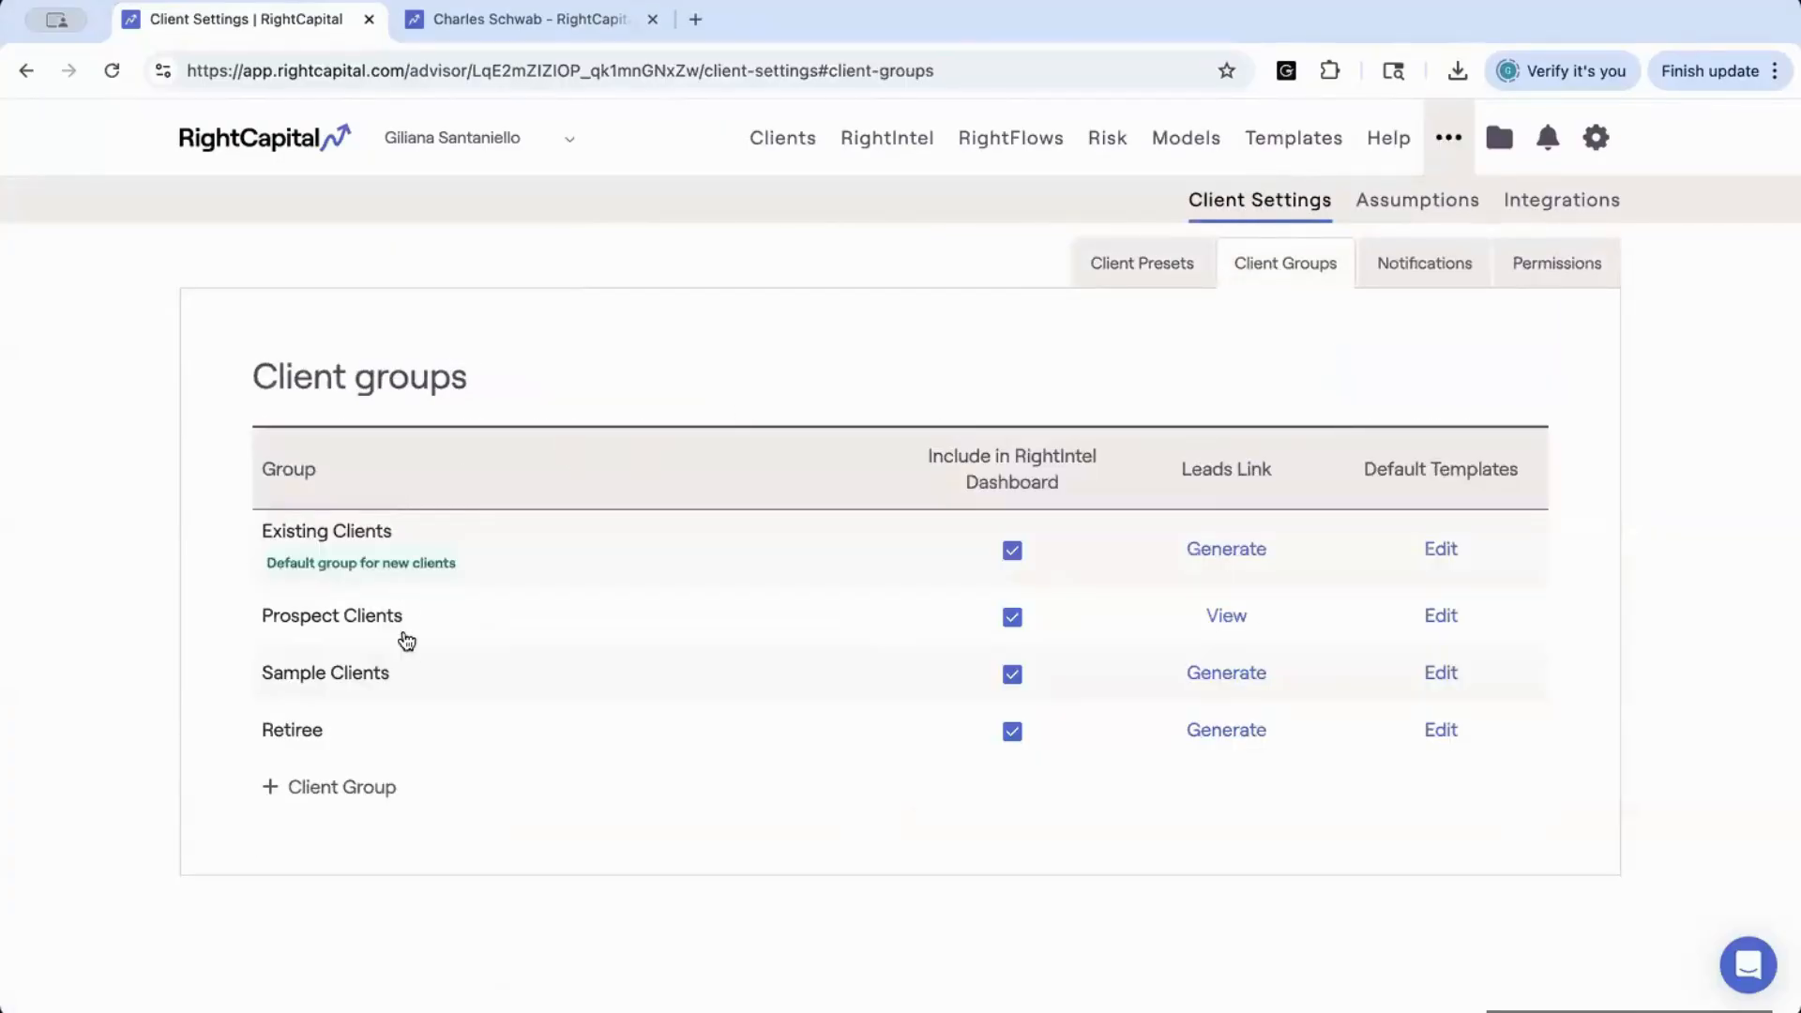
mouse_move(331, 546)
click(1437, 552)
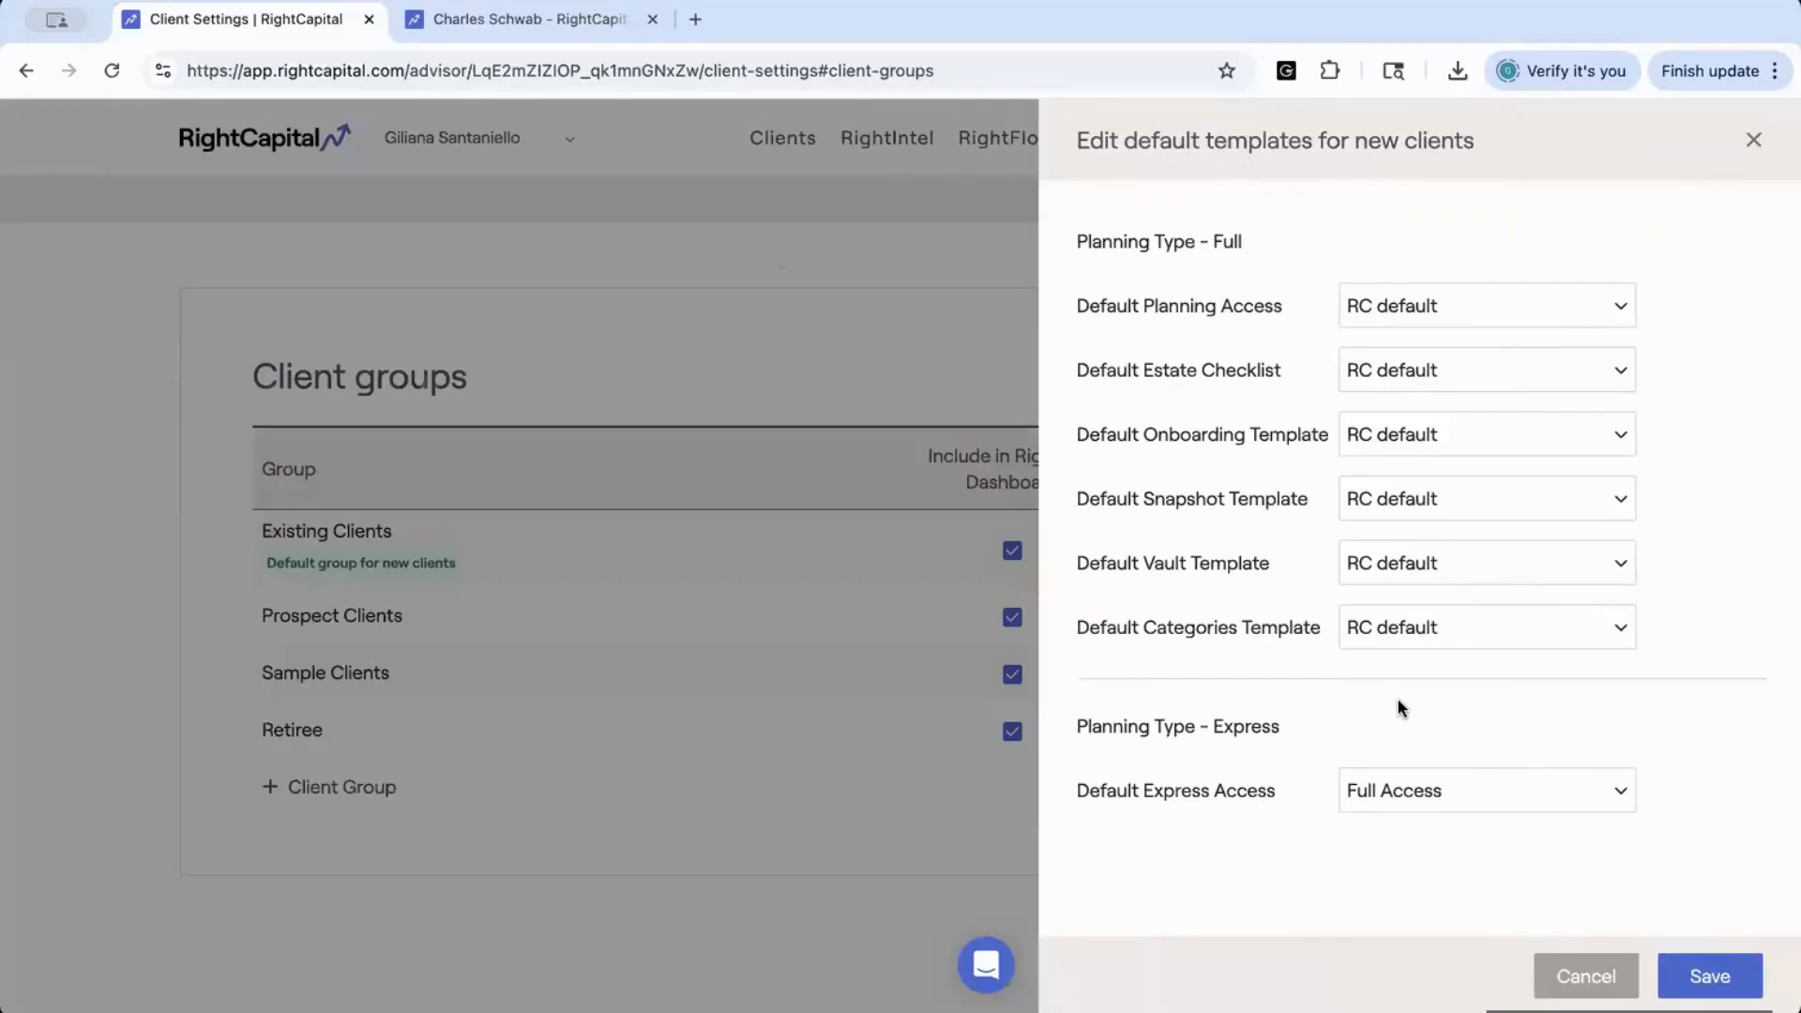
click(1372, 317)
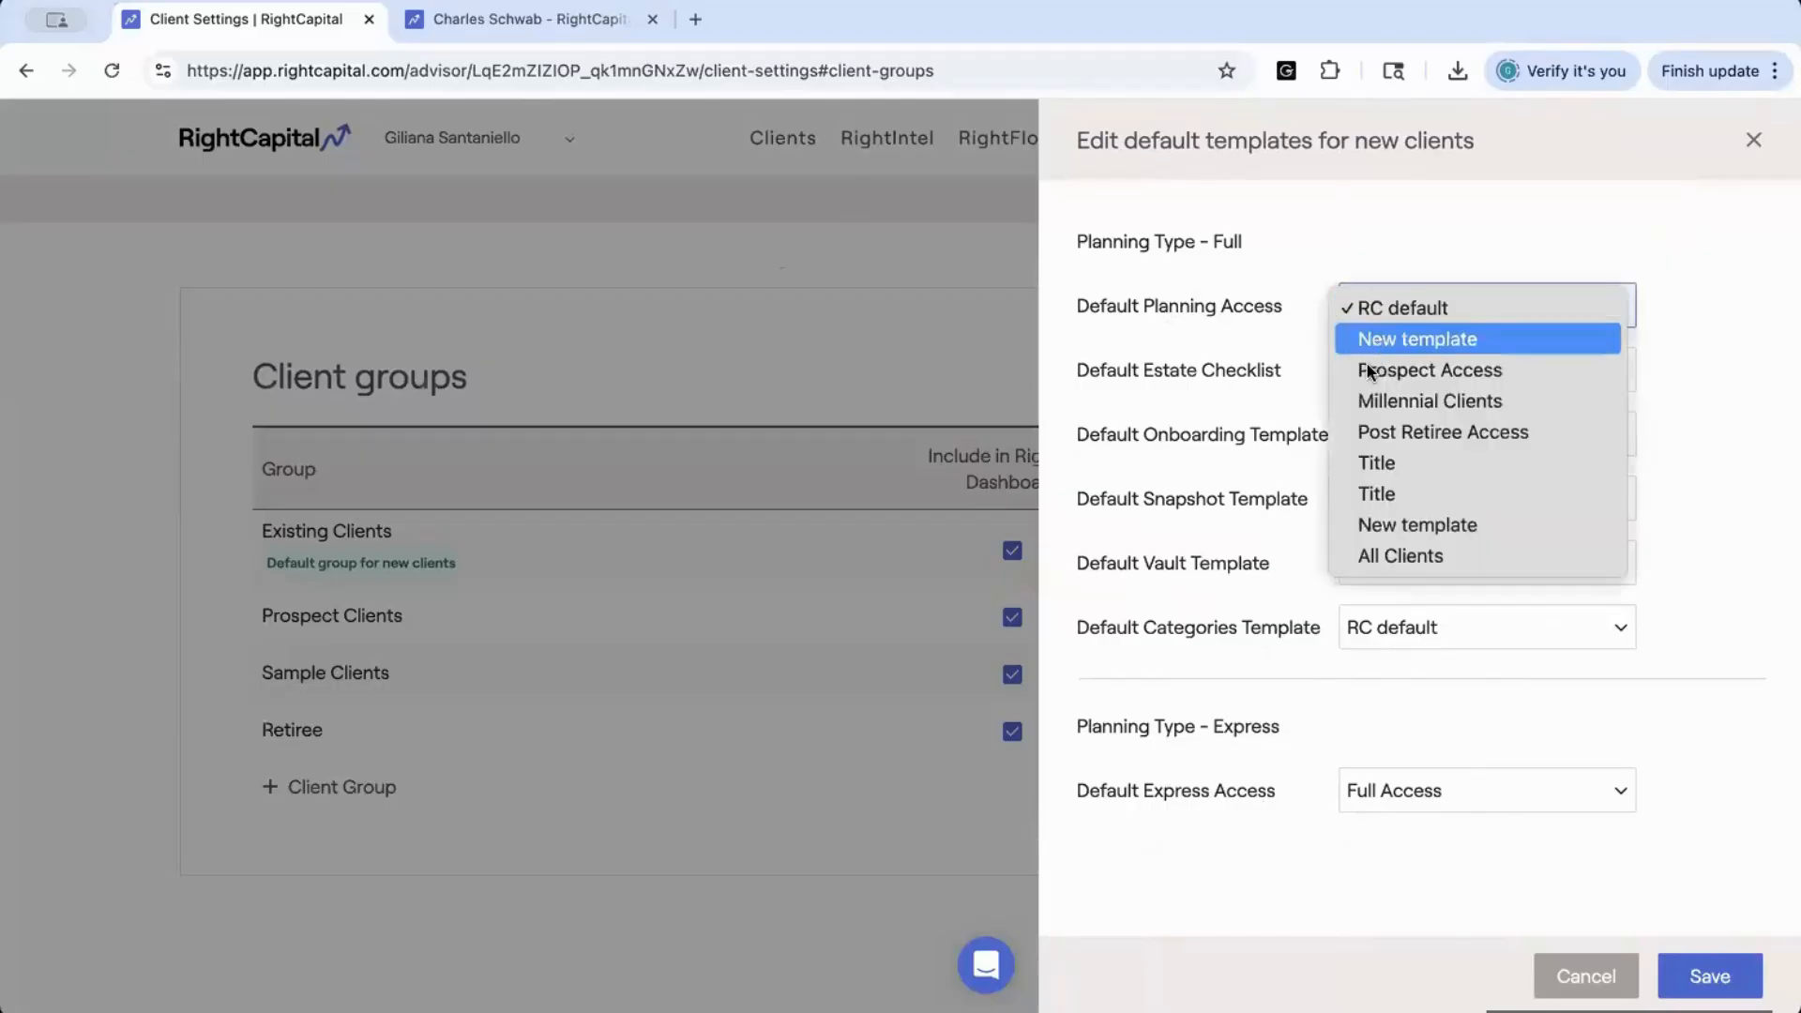
click(1265, 325)
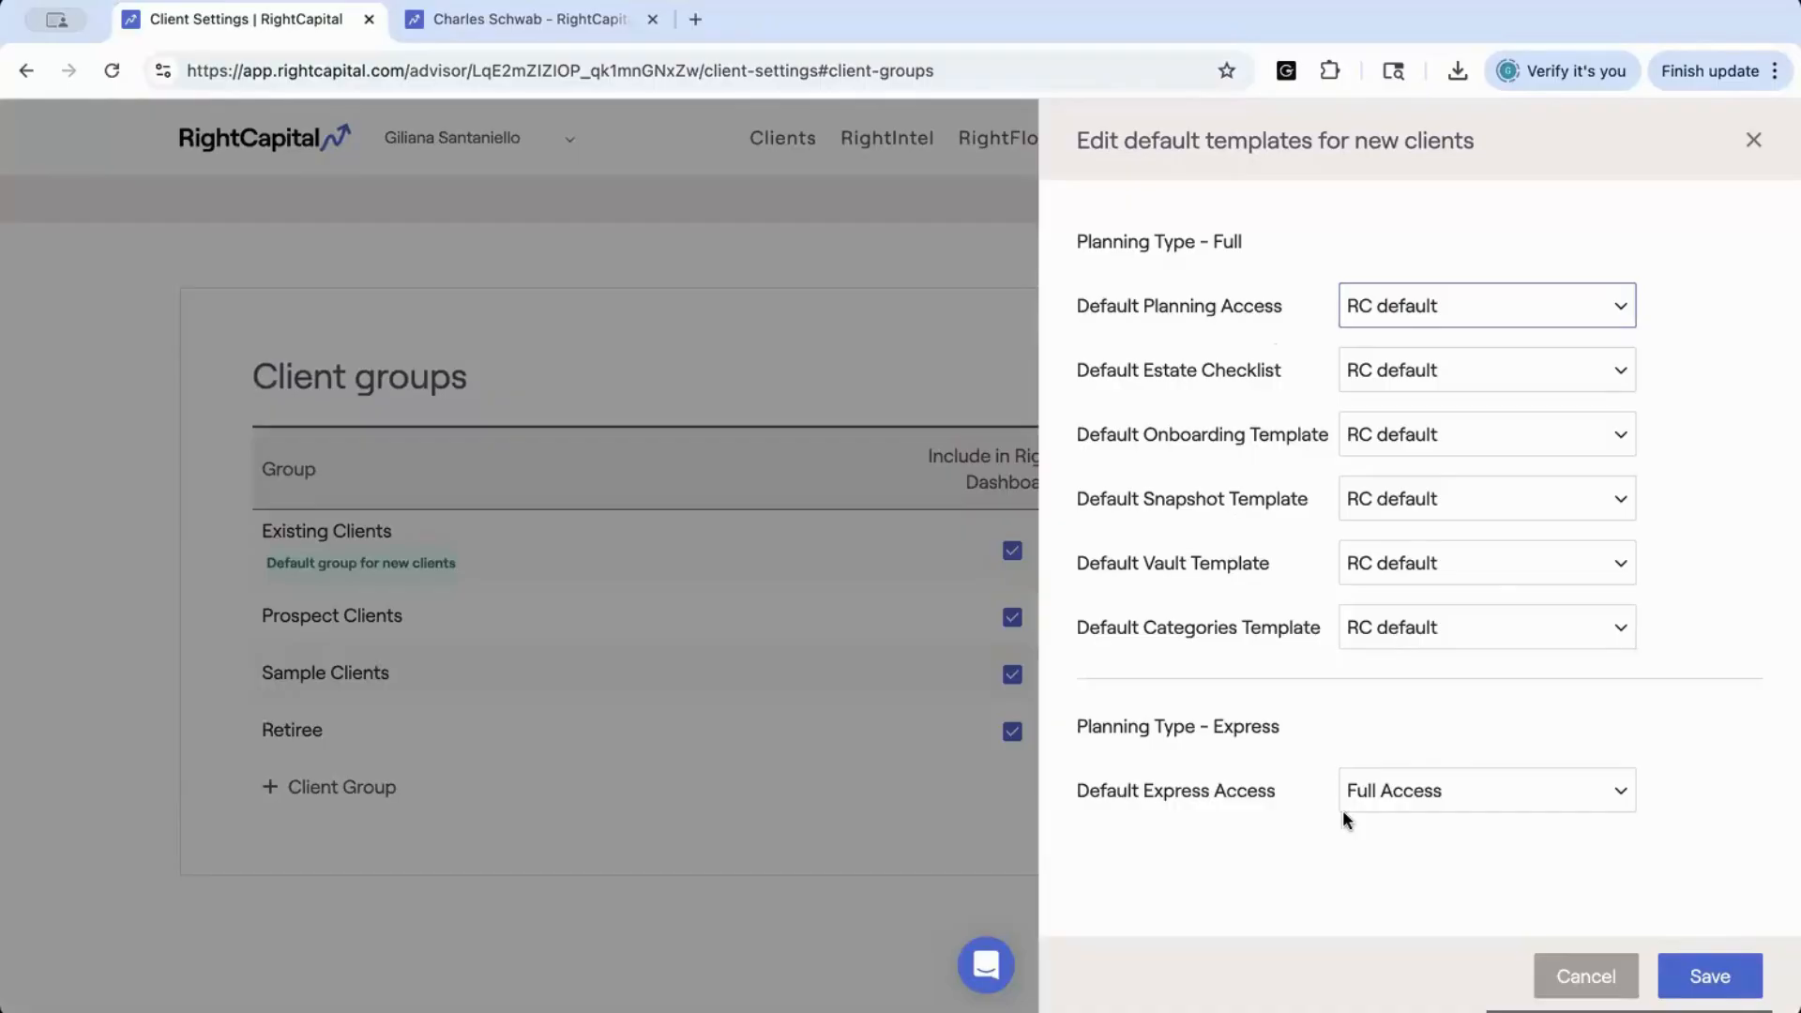
click(1705, 976)
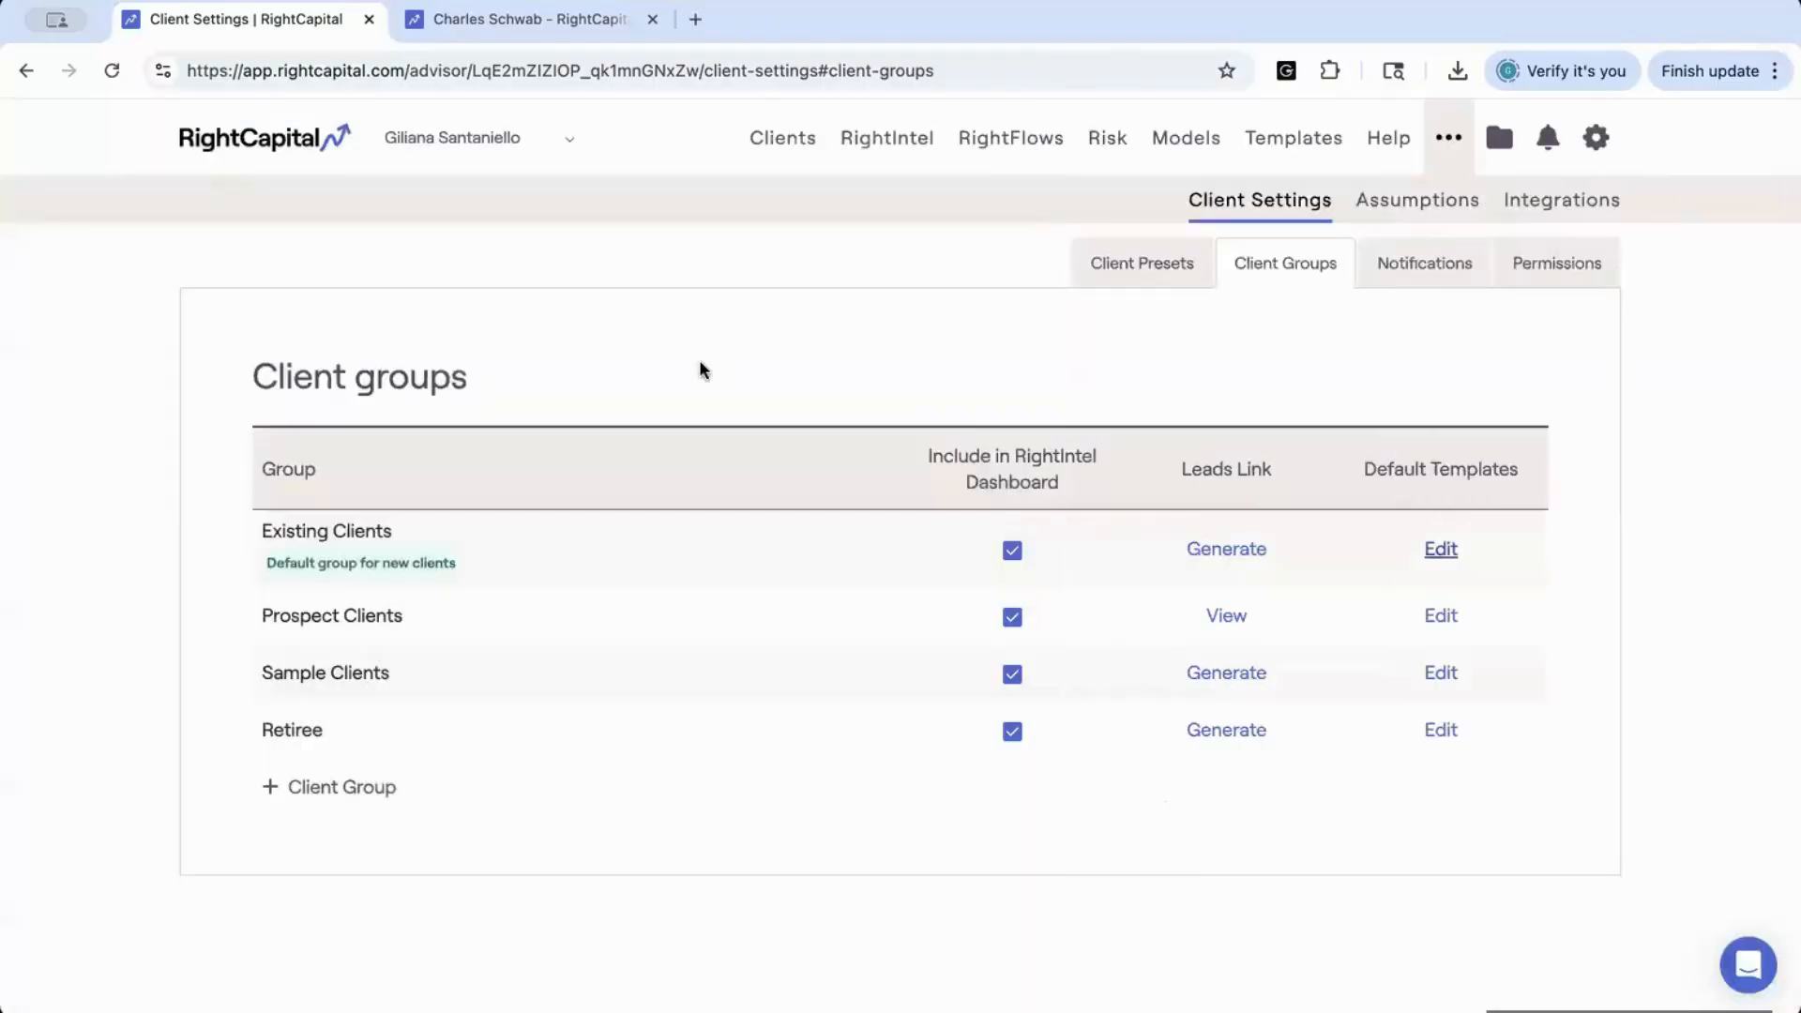